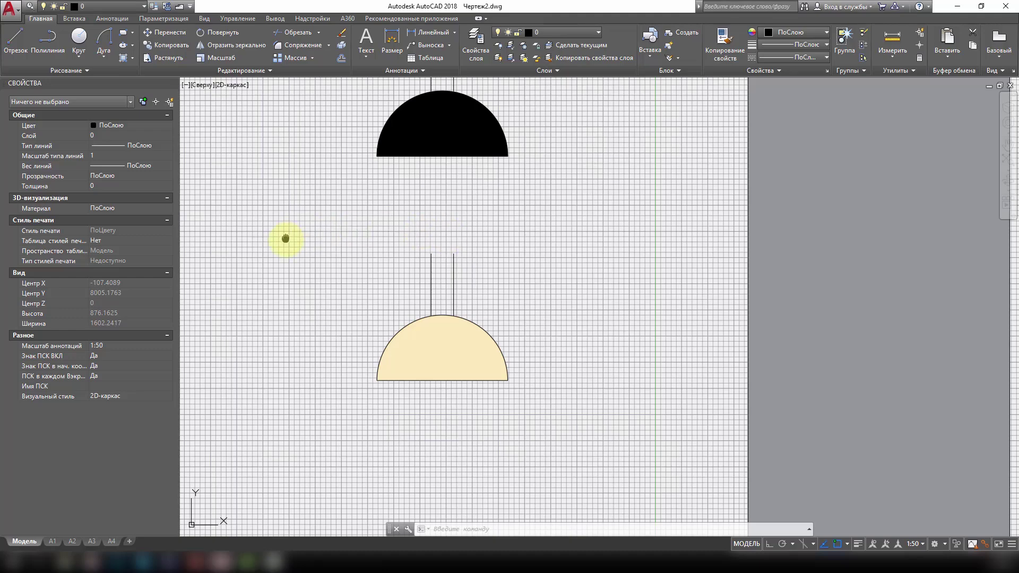
Pan until all four lamps, two black and two cream, are centred in view
mouse_move(286, 239)
middle_down()
mouse_move(463, 302)
mouse_move(514, 334)
middle_up()
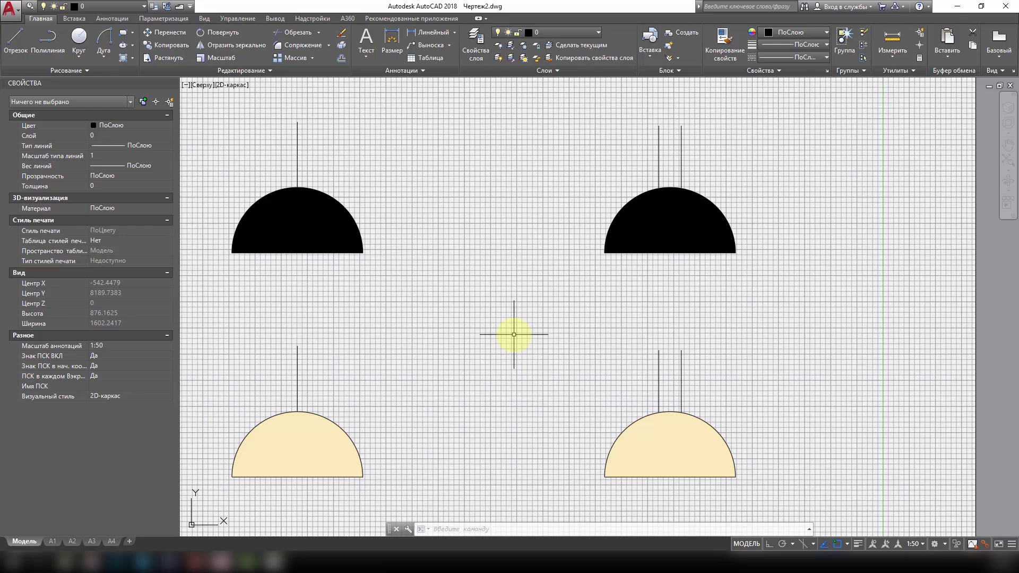
middle_drag(377, 341, 451, 343)
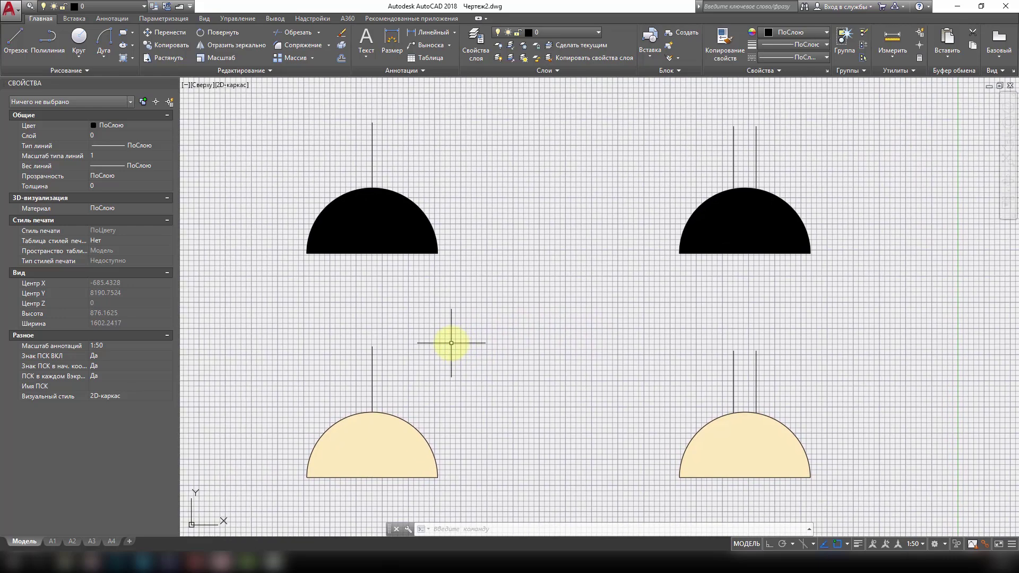
Window-select the two left lamps, then the two right lamps, cancelling each with Esc
click(255, 102)
click(496, 510)
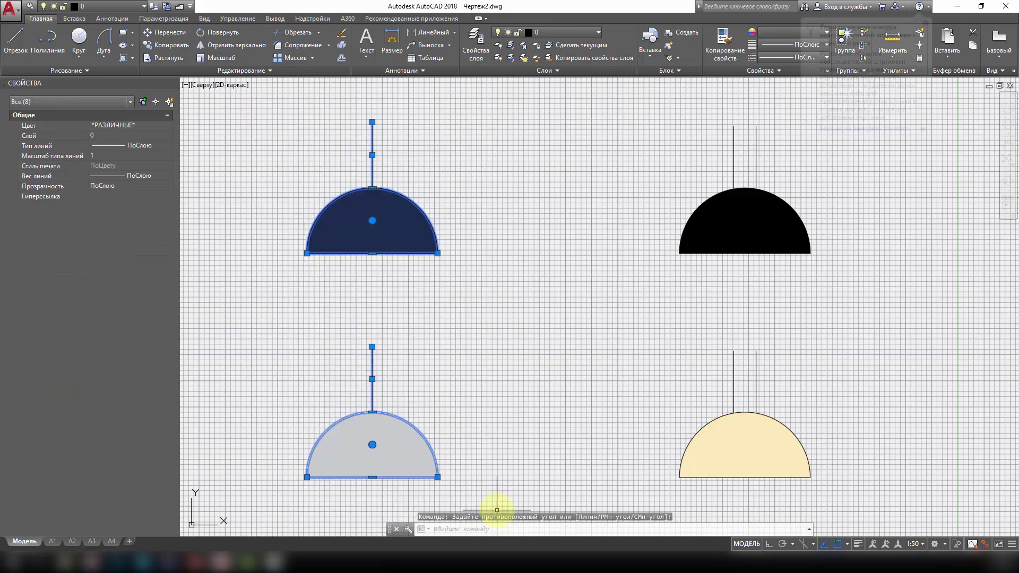
key(Escape)
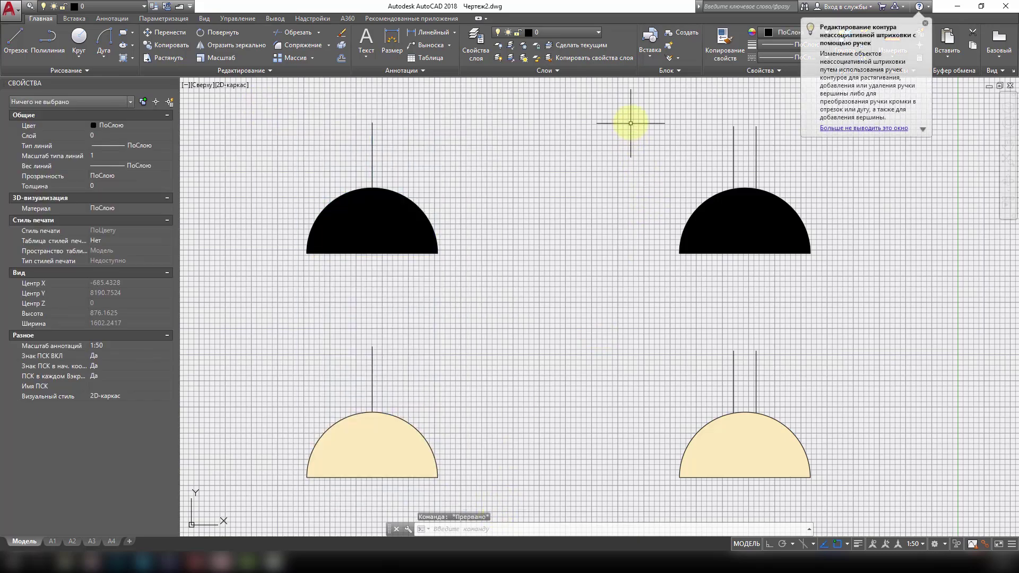
click(632, 104)
click(859, 502)
key(Escape)
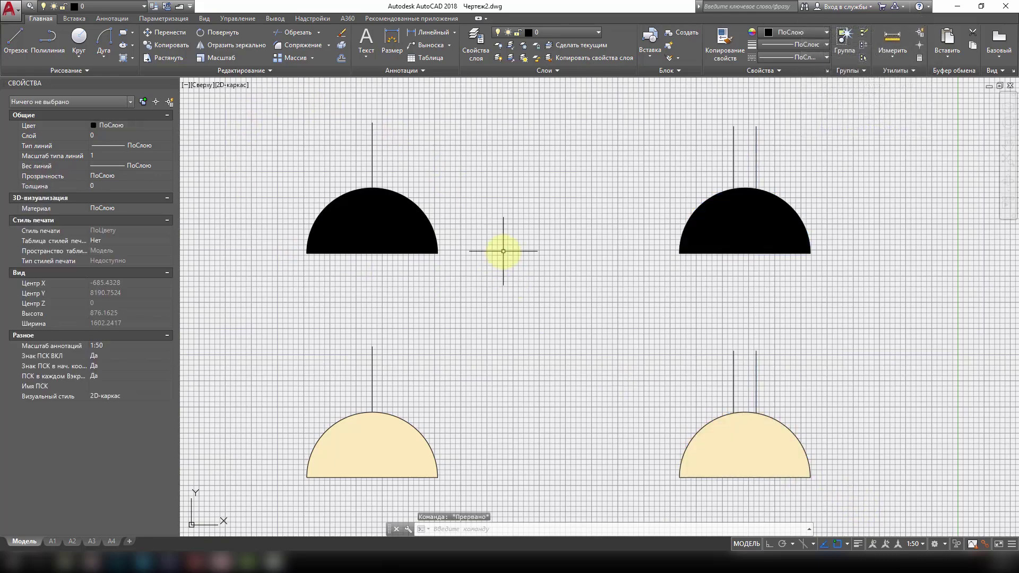
Window-select the top-left and bottom-left lamps individually, then all four, then top-left again
click(259, 106)
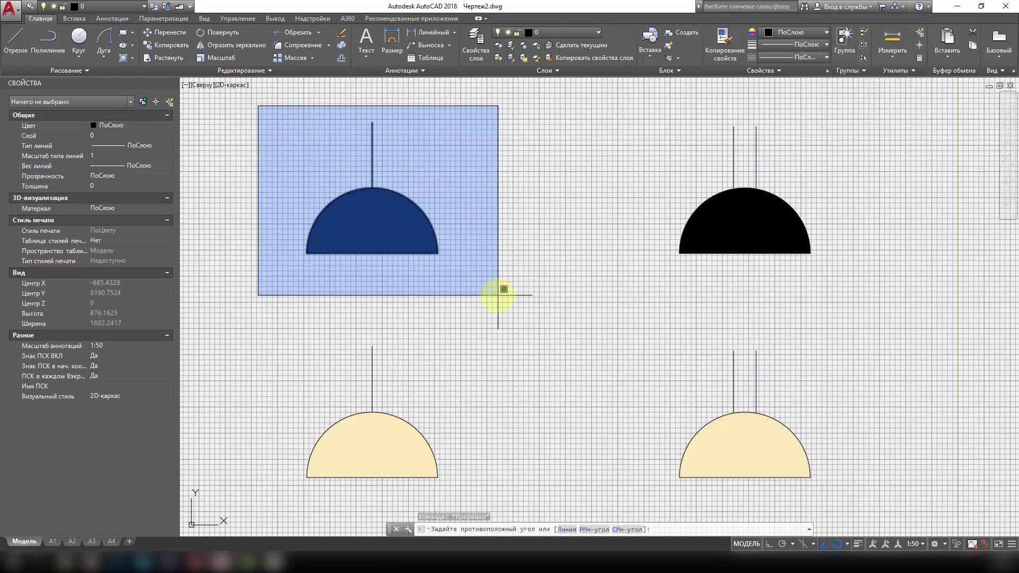
click(504, 289)
click(263, 321)
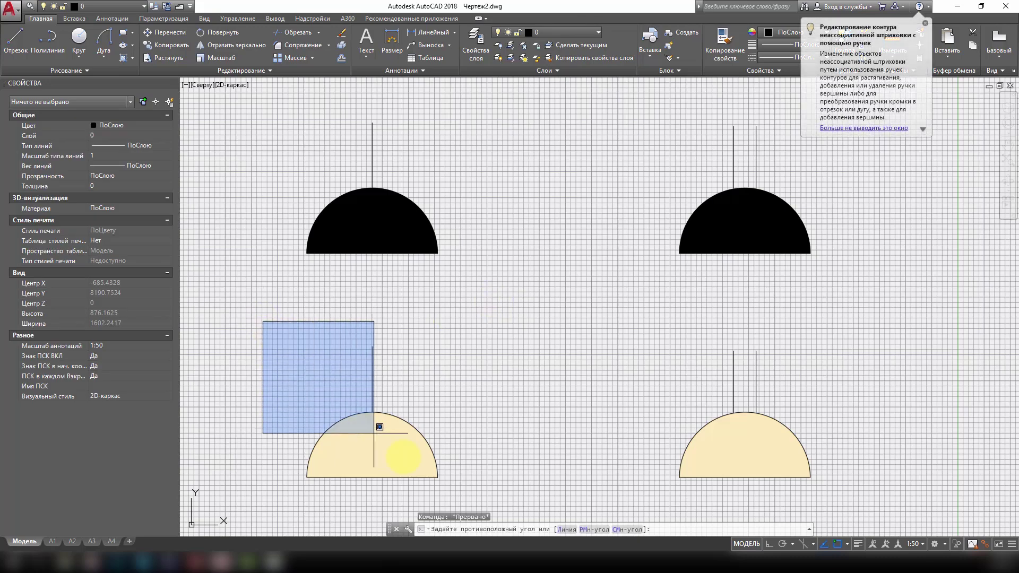
click(486, 491)
key(Escape)
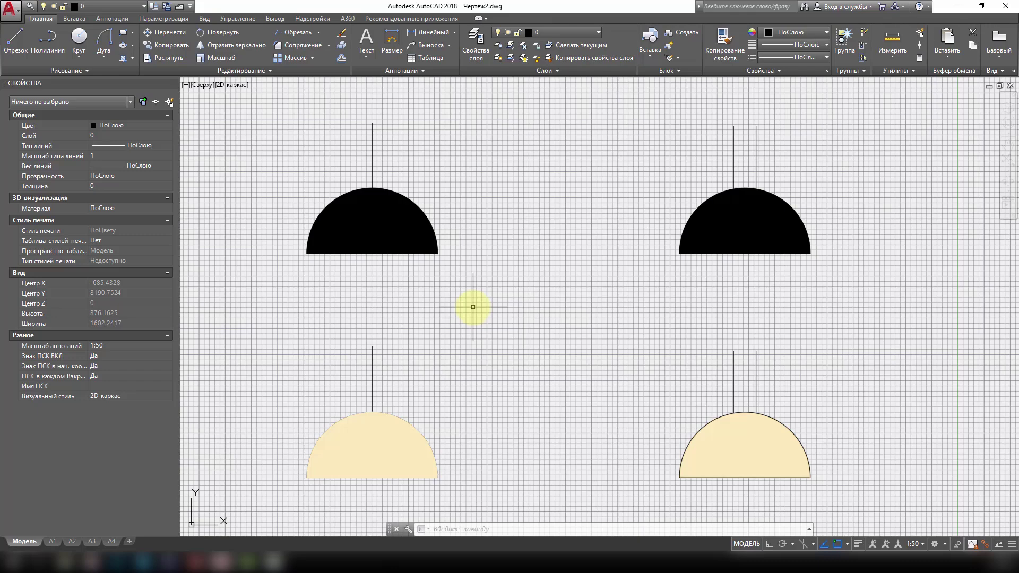
click(254, 102)
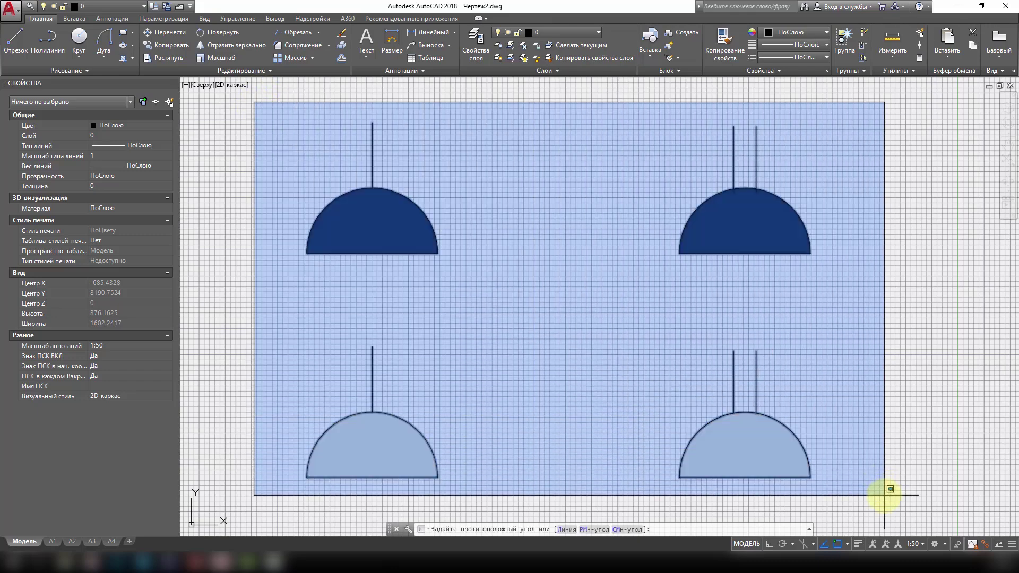
key(Escape)
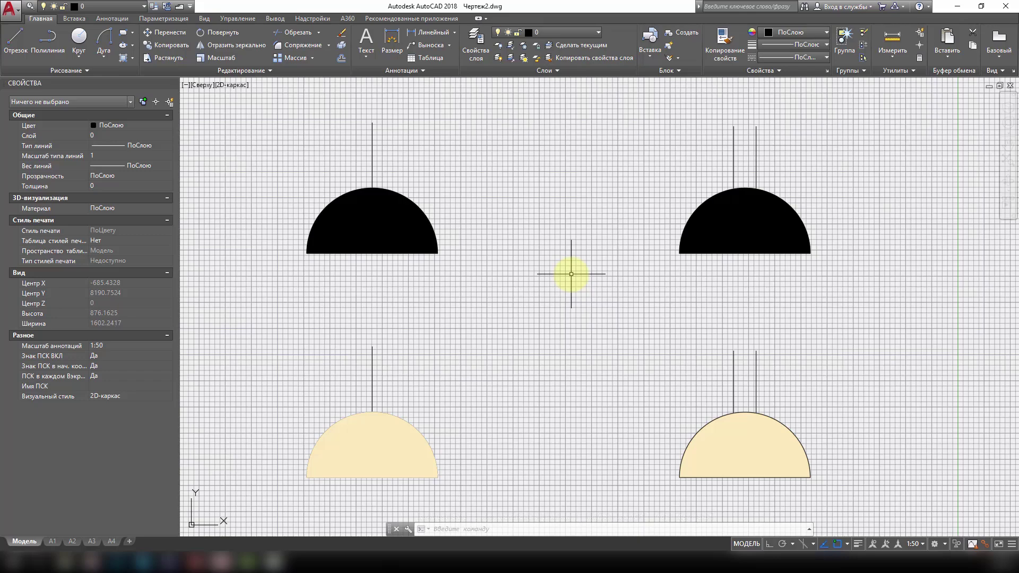
click(257, 102)
click(467, 280)
key(Escape)
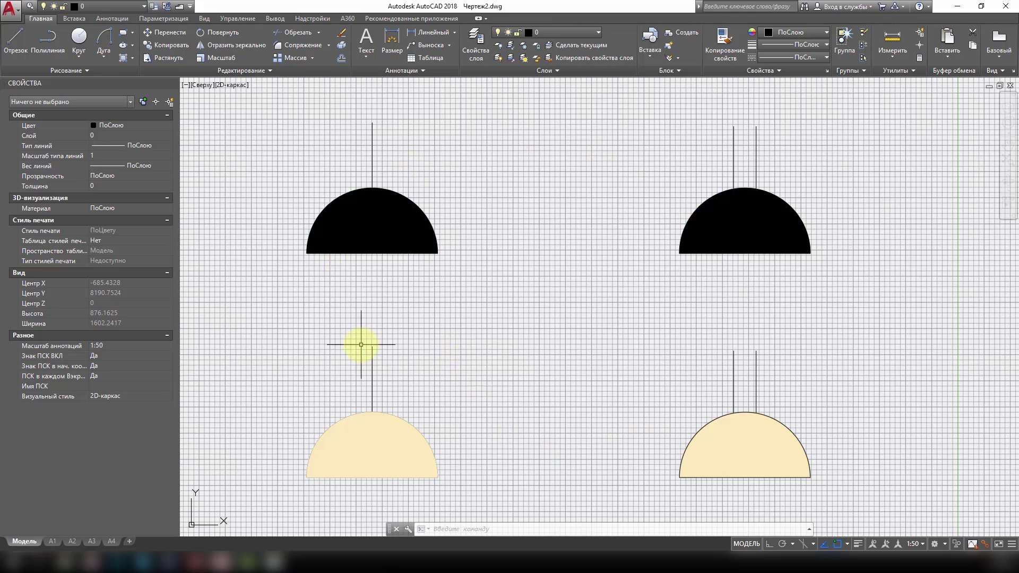
Erase the two bottom lamps and the top-right lamp
click(862, 496)
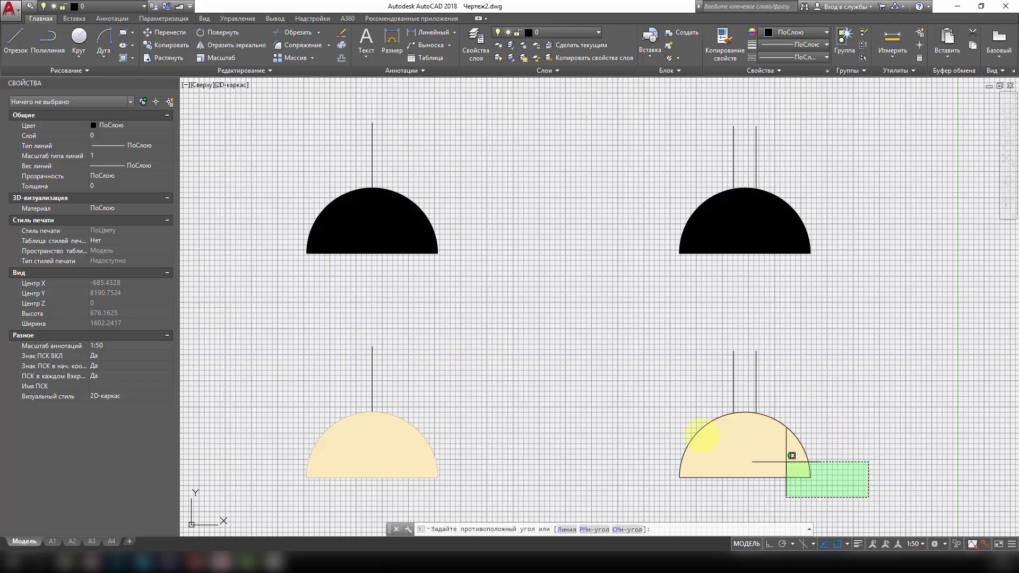
click(283, 312)
key(Delete)
click(857, 321)
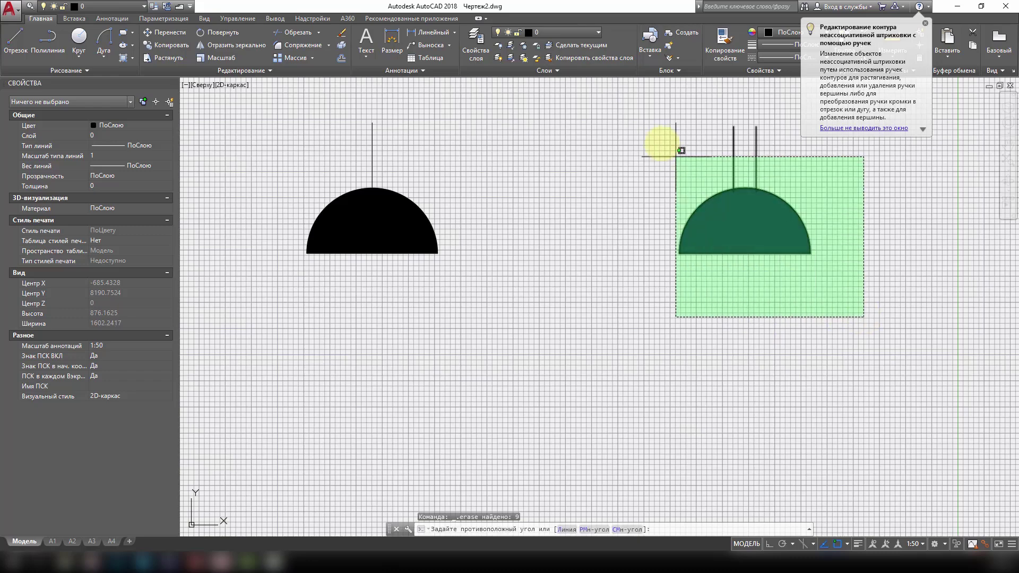
click(634, 115)
key(Delete)
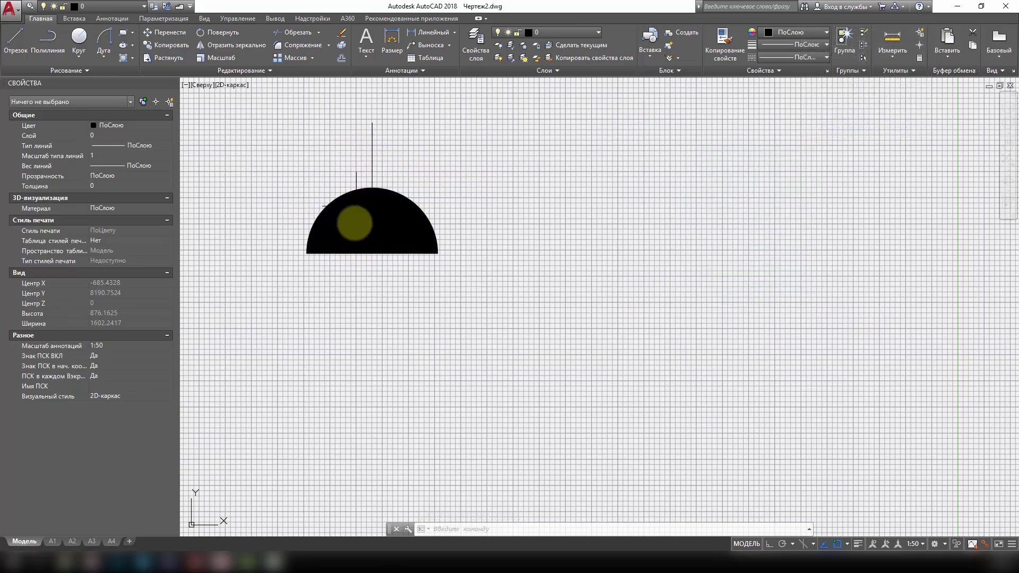
Erase the last remaining half-dome lamp and move to an empty grid area
scroll(393, 263, down, 5)
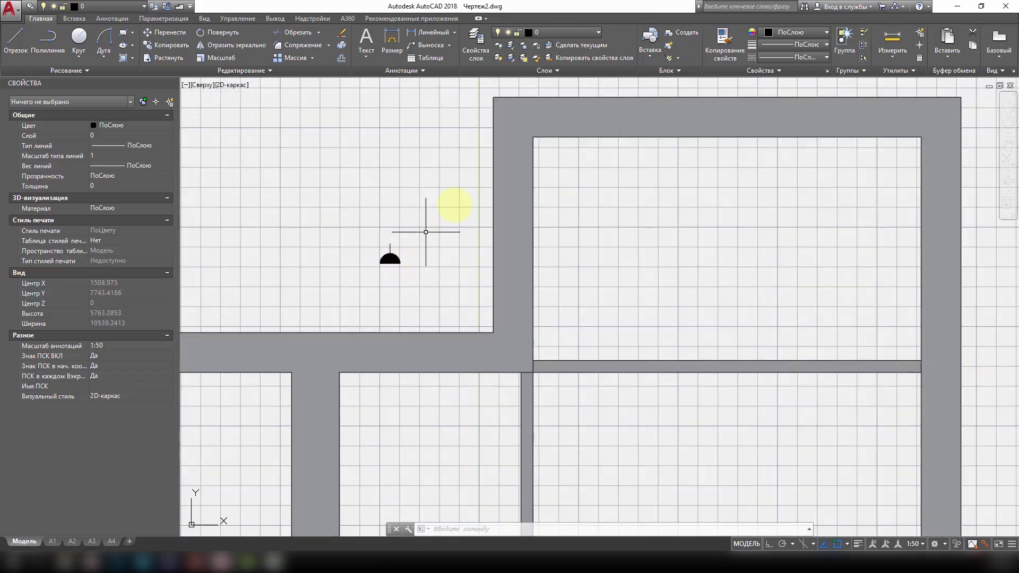
scroll(414, 279, up, 2)
scroll(414, 277, up, 4)
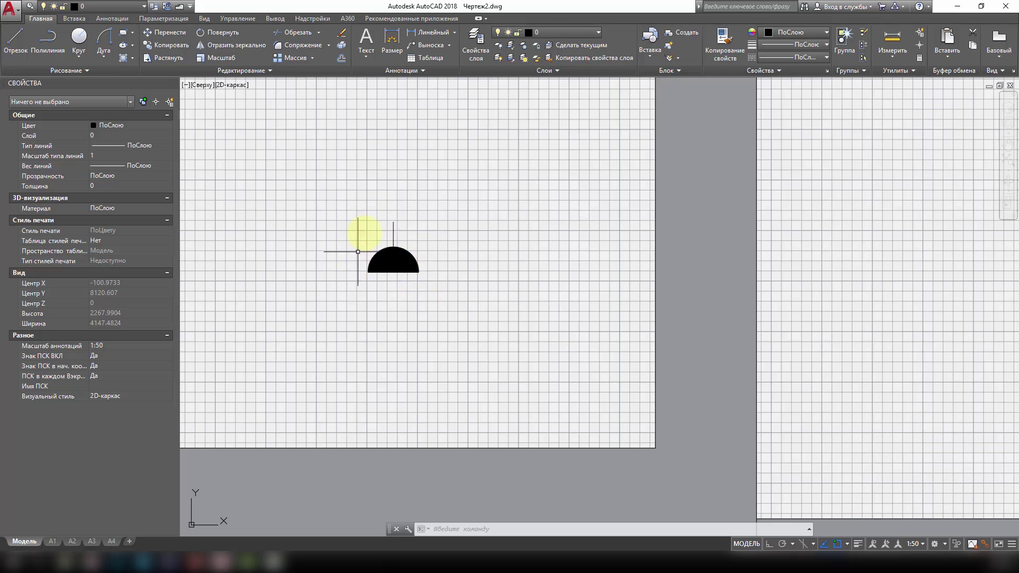
drag(428, 252, 313, 200)
key(Delete)
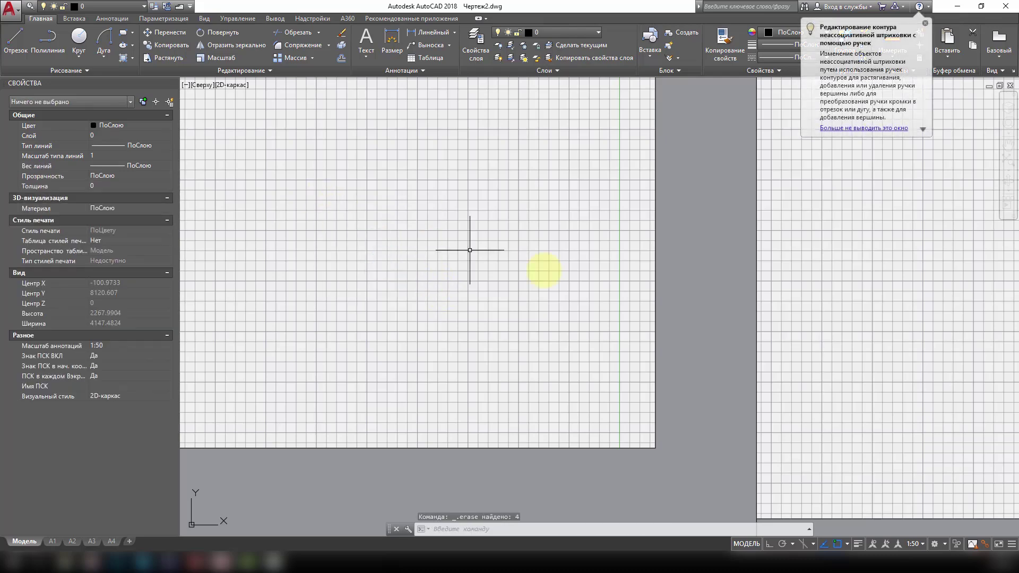
middle_drag(667, 320, 307, 334)
Draw a 5-unit horizontal base line for the new lamp
scroll(471, 284, up, 6)
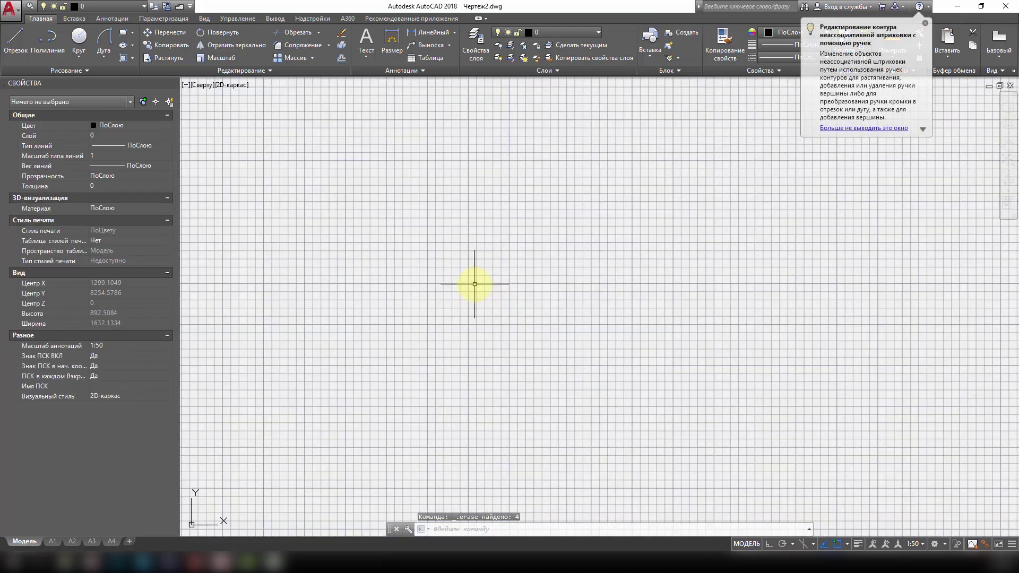
text(от)
key(Return)
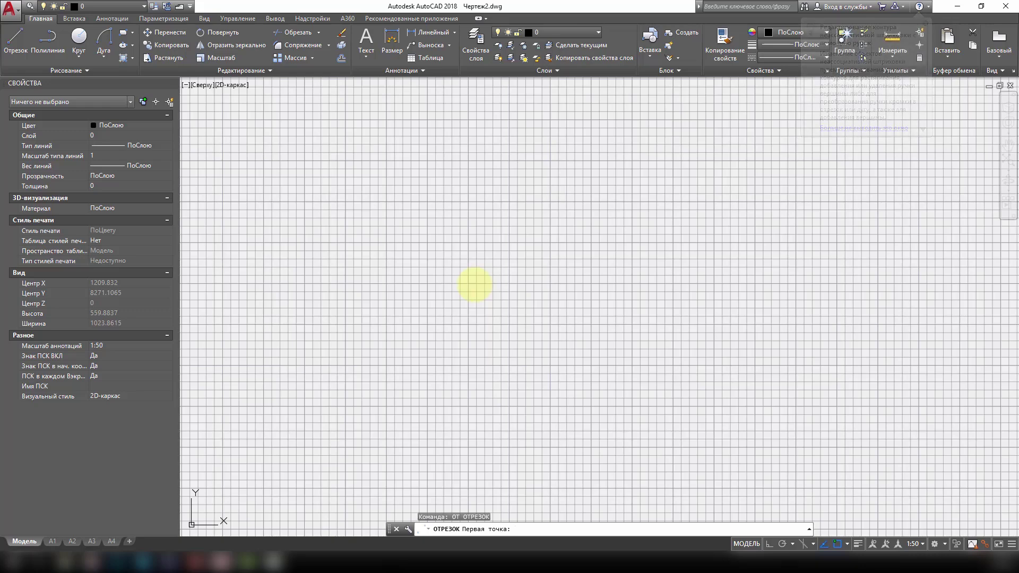
click(447, 287)
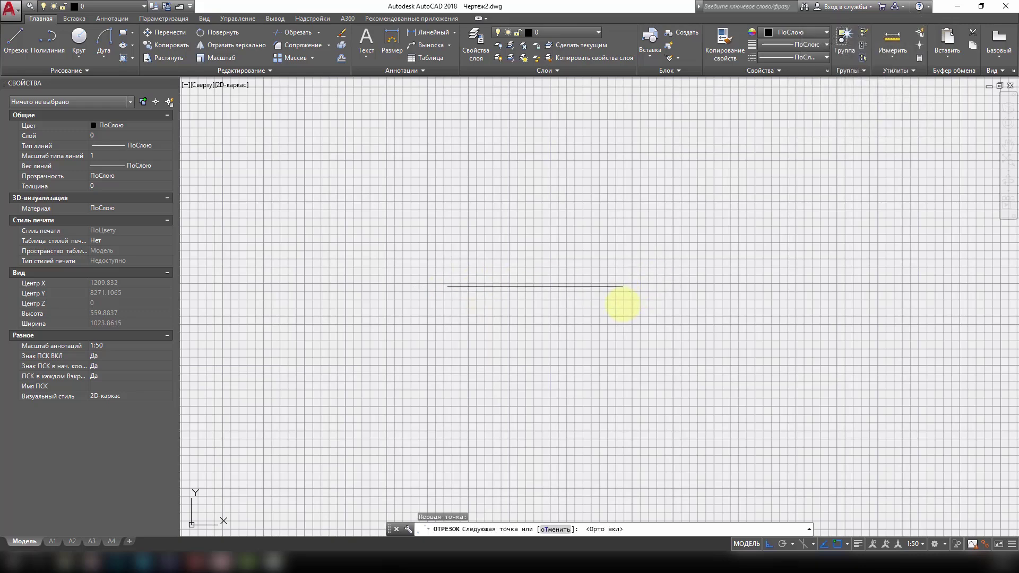
text(5)
key(Return)
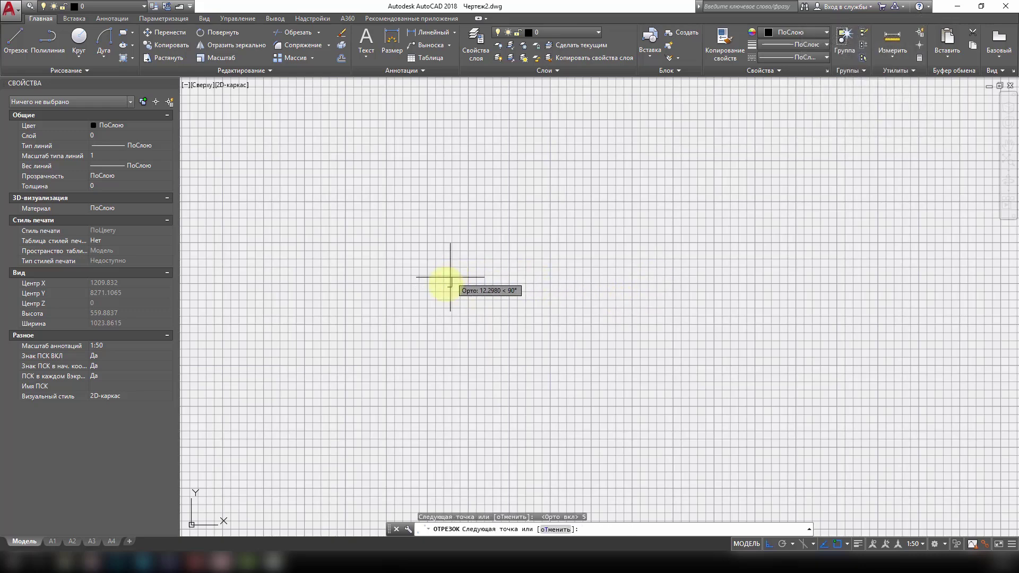
scroll(443, 304, up, 5)
key(Return)
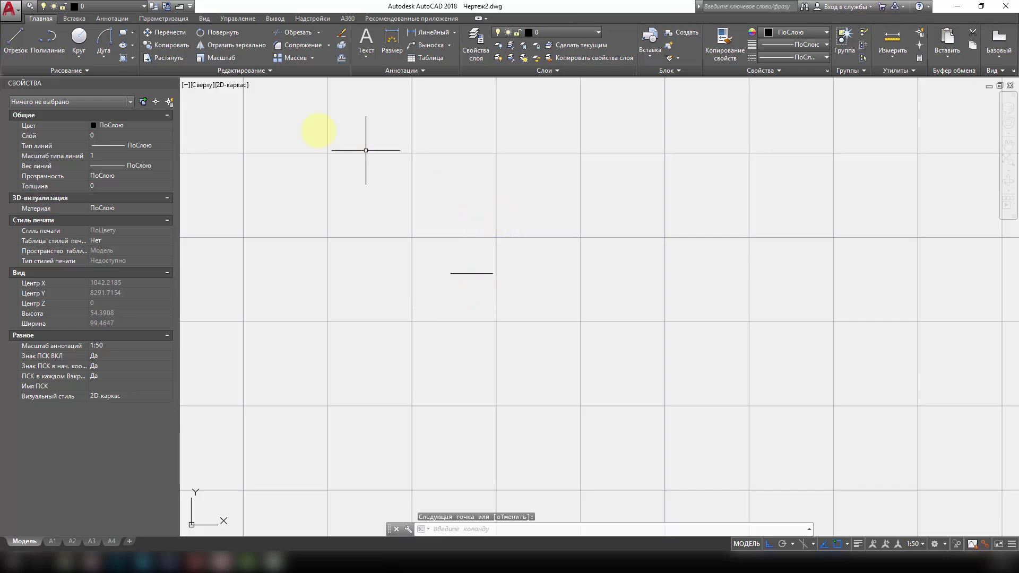
Draw a radius-2.5 half-dome arc between the base line's ends using Start-End-Radius
click(96, 57)
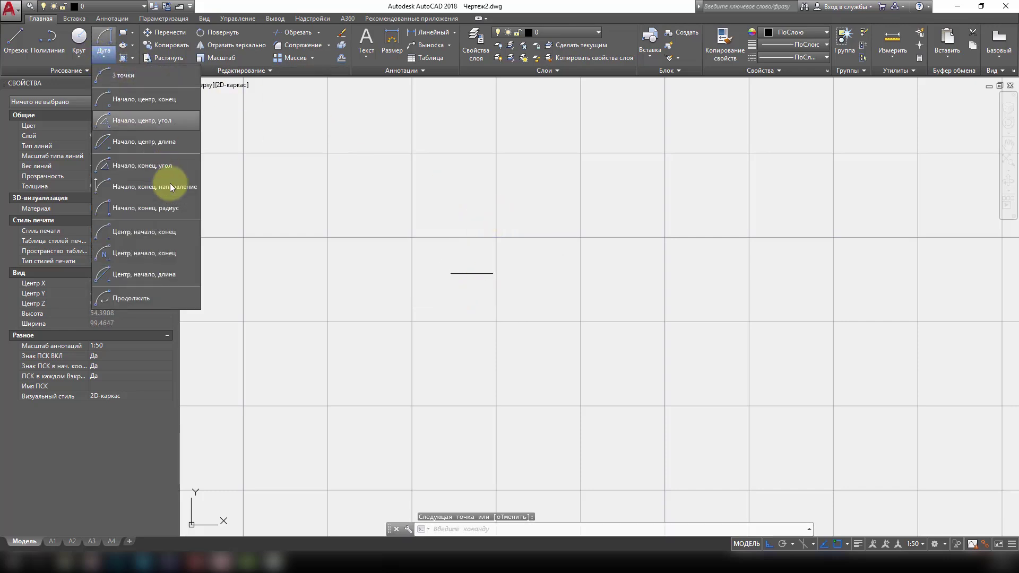
click(134, 215)
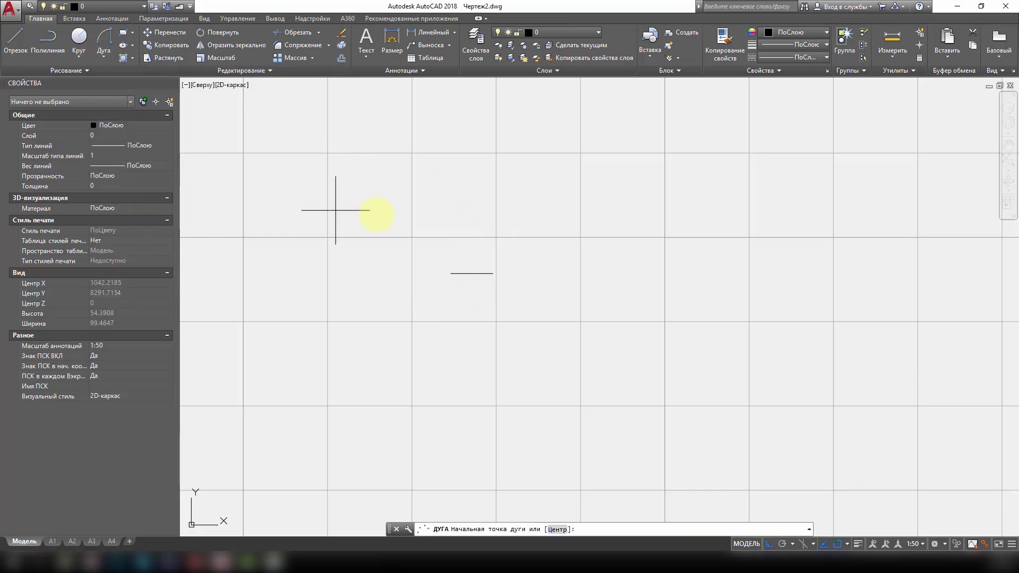
click(494, 273)
text(е)
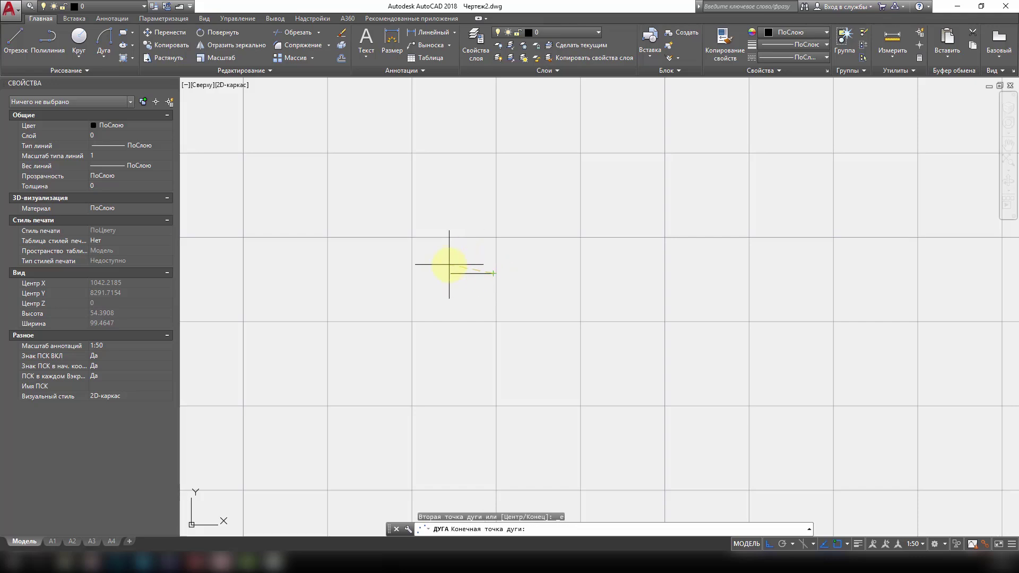
click(451, 273)
text(r)
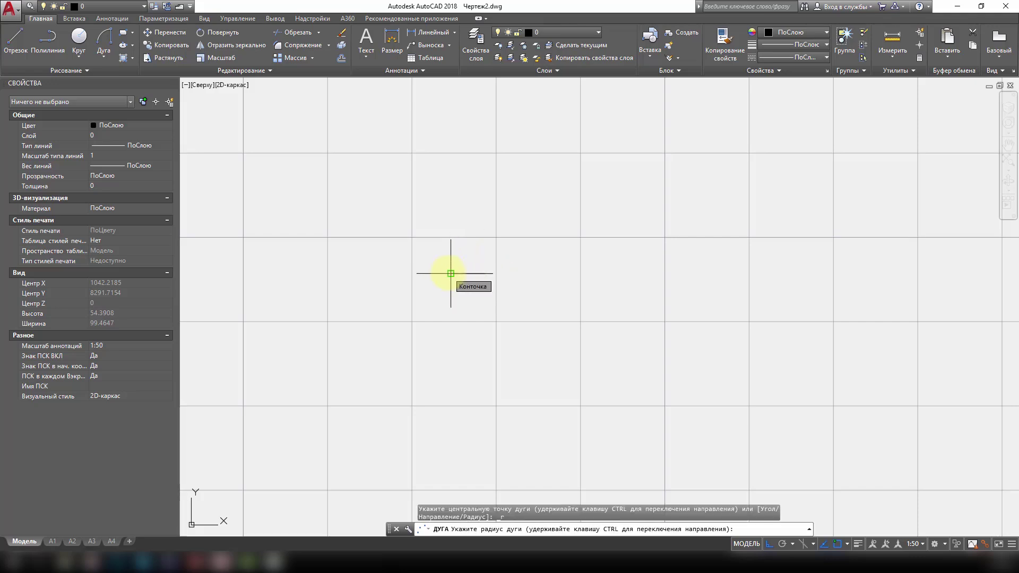
text(2.5)
key(Return)
Draw a 2.5-unit stem up from the arc top, then zoom to check the symbol
text(от)
key(Return)
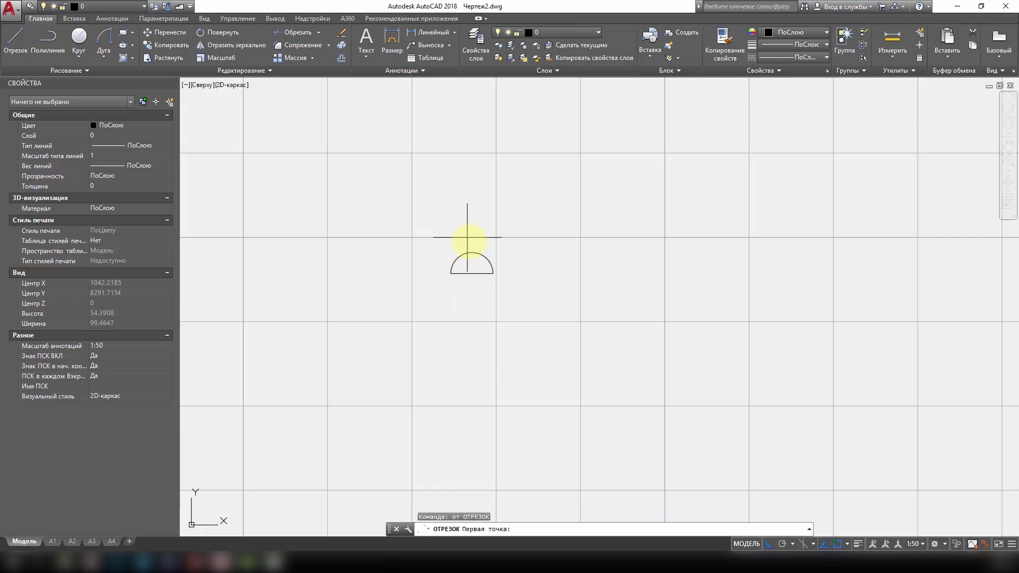
click(472, 251)
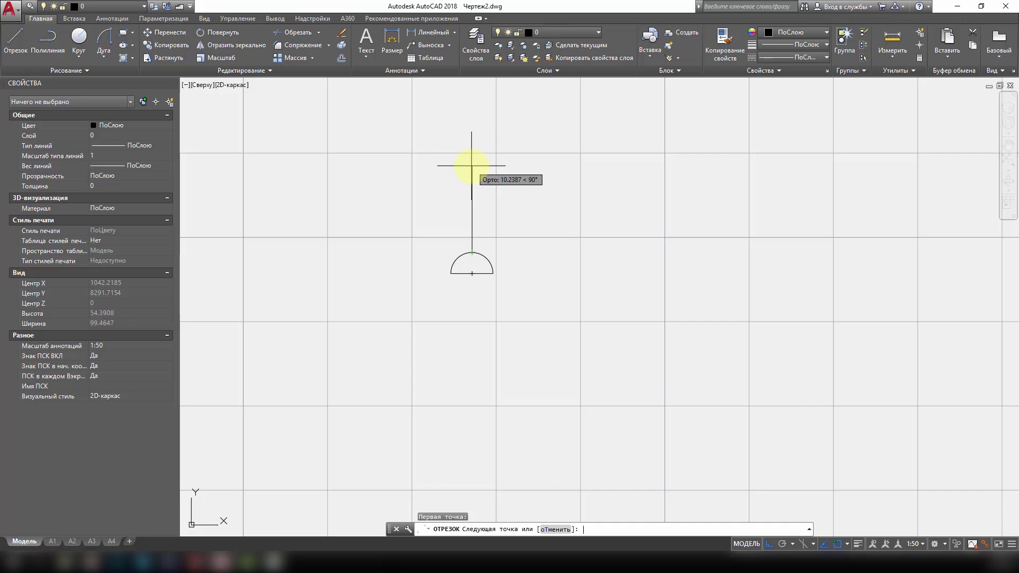
text(25)
key(BackSpace)
text(.5)
key(Return)
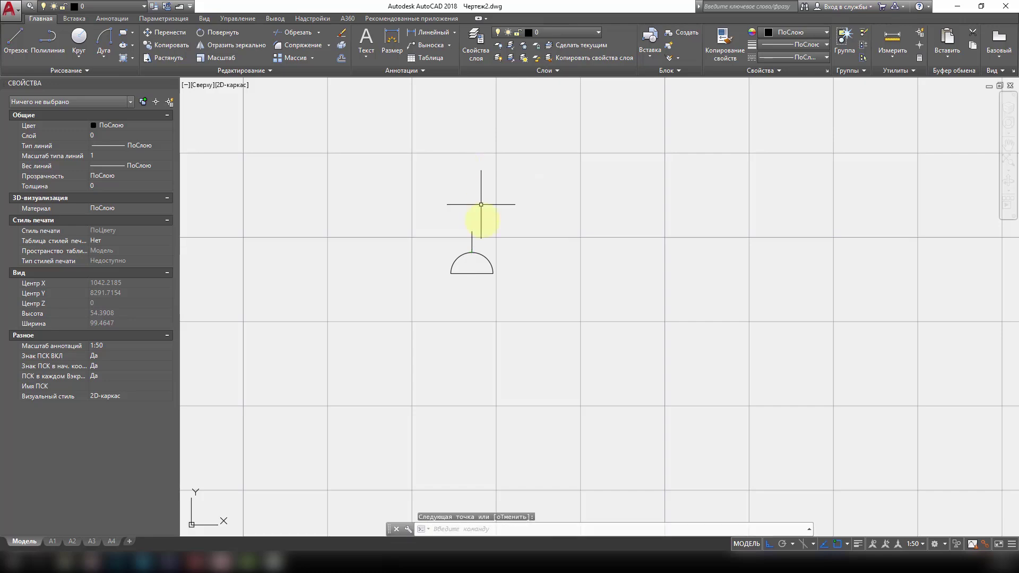
scroll(481, 234, down, 5)
scroll(478, 260, down, 5)
scroll(478, 260, down, 5)
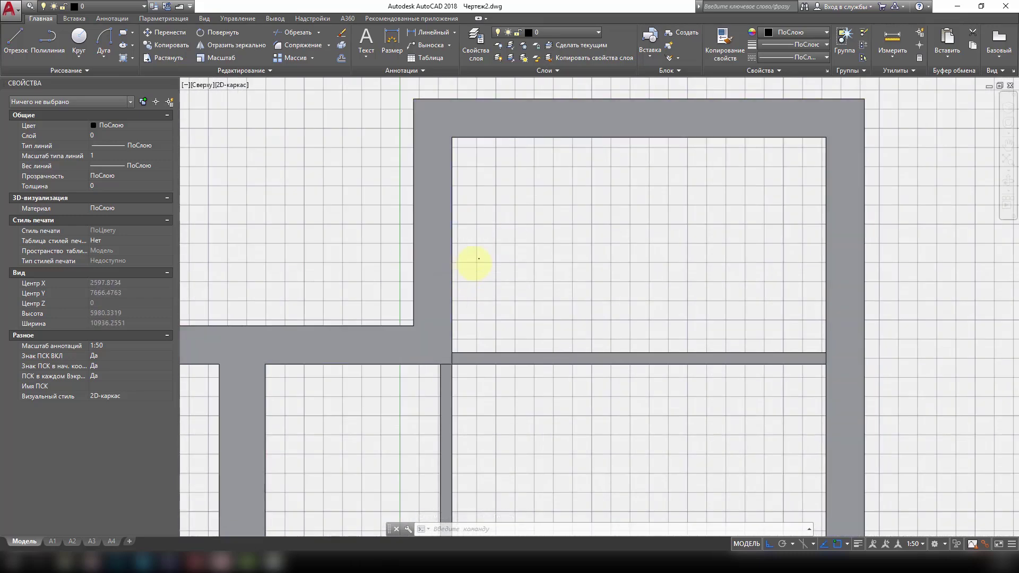
scroll(473, 261, up, 10)
middle_drag(495, 223, 496, 259)
scroll(496, 258, up, 10)
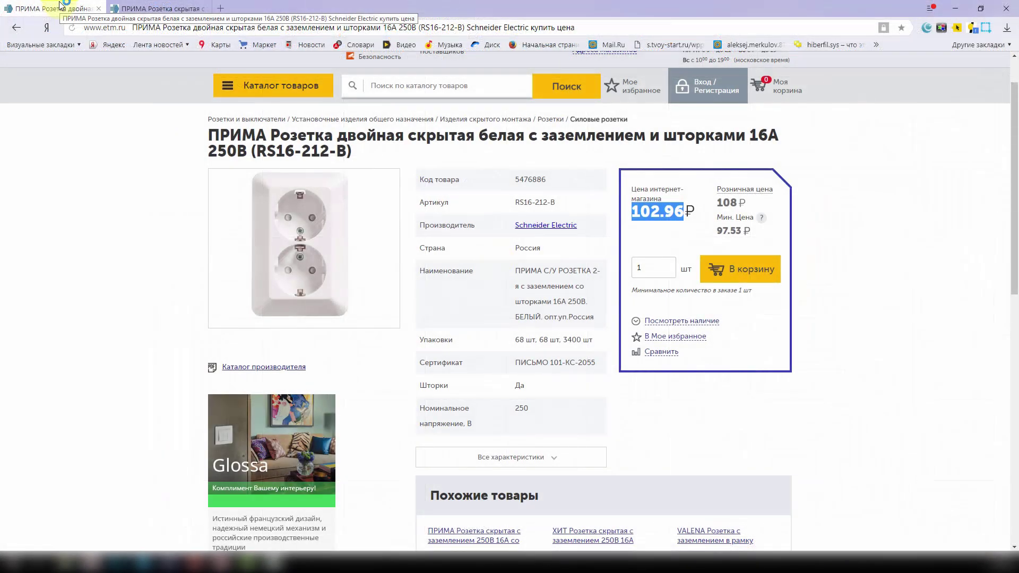
Switch between the RS16-004-B and RS16-212-B product tabs, ending on RS16-004-B
click(136, 8)
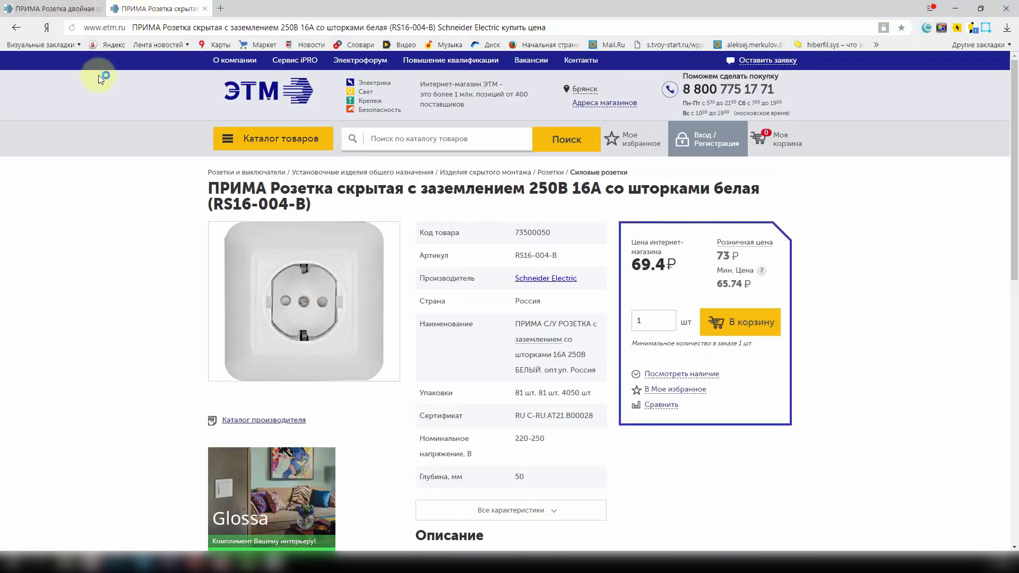
click(55, 11)
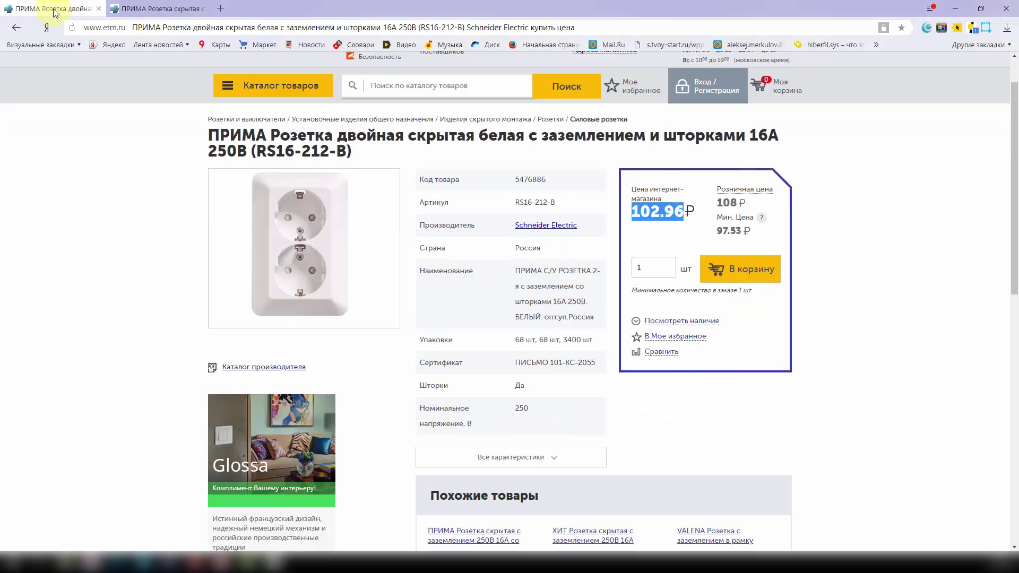
click(159, 9)
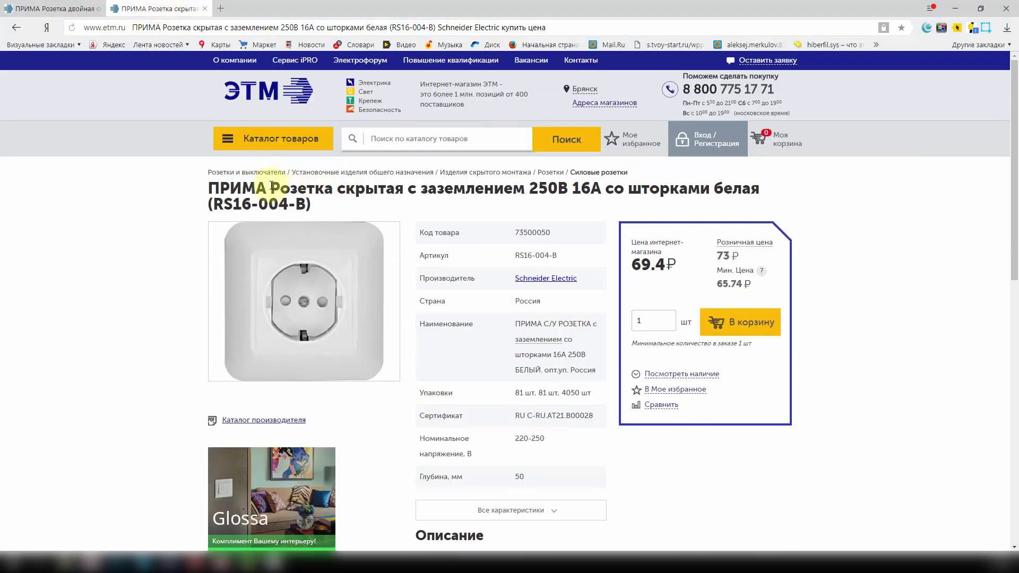
Copy the product title 'ПРИМА Розетка скрытая с заземлением'
mouse_move(271, 185)
mouse_down()
mouse_move(465, 193)
mouse_move(431, 195)
mouse_up()
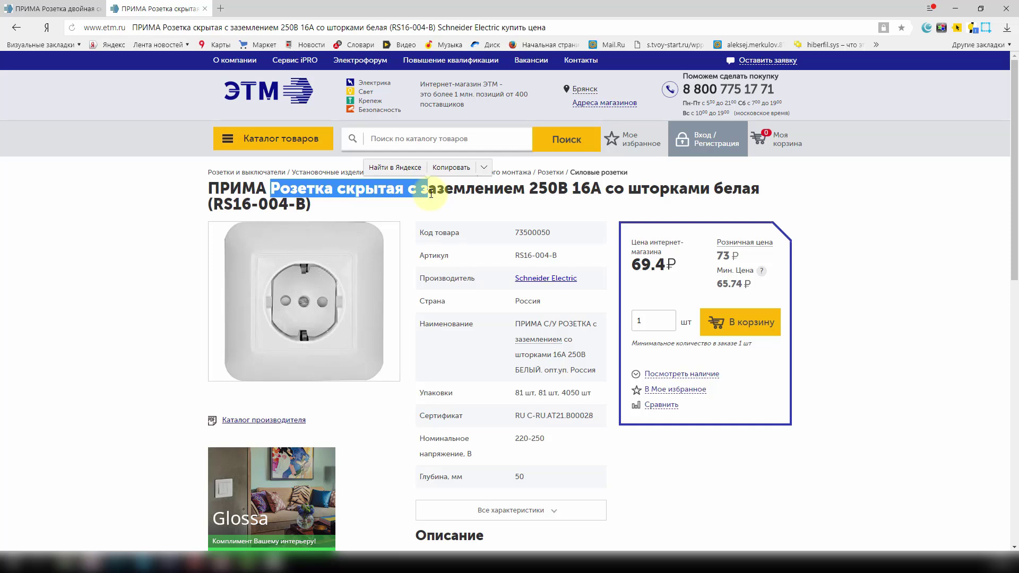
click(423, 192)
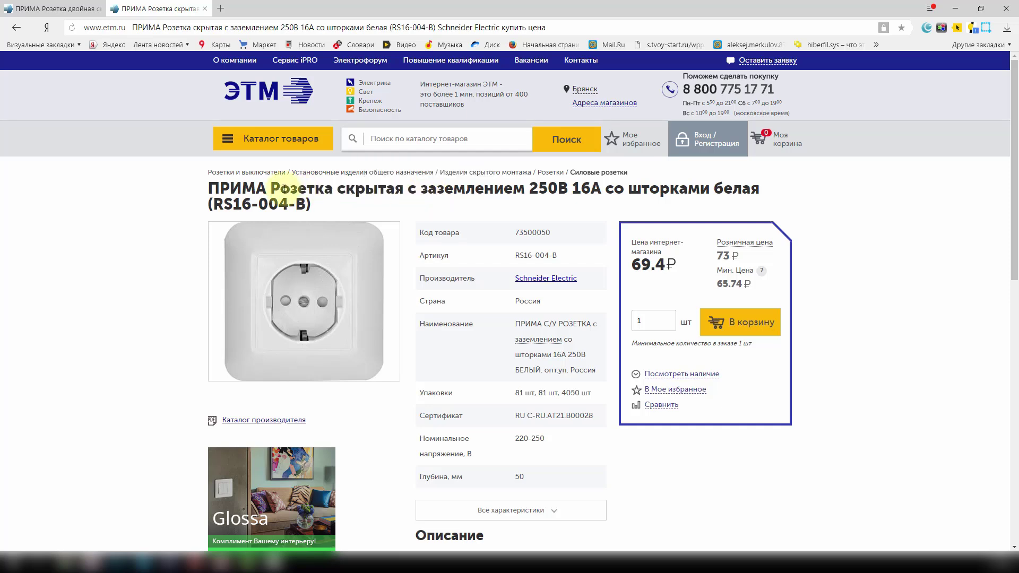
drag(218, 188, 525, 189)
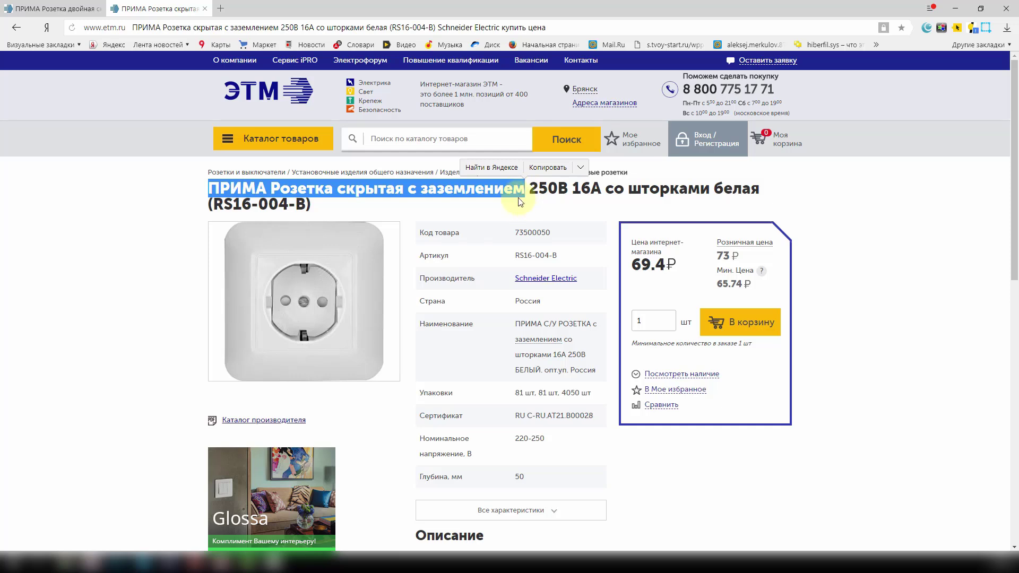
click(503, 213)
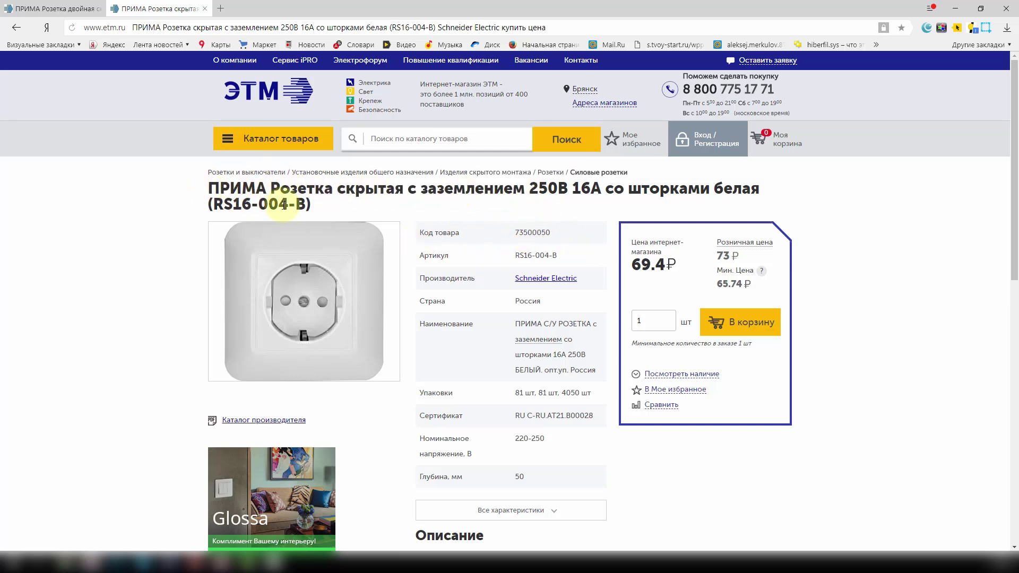
Copy the manufacturer 'Schneider Electric' and the price 69.4
drag(522, 277, 582, 283)
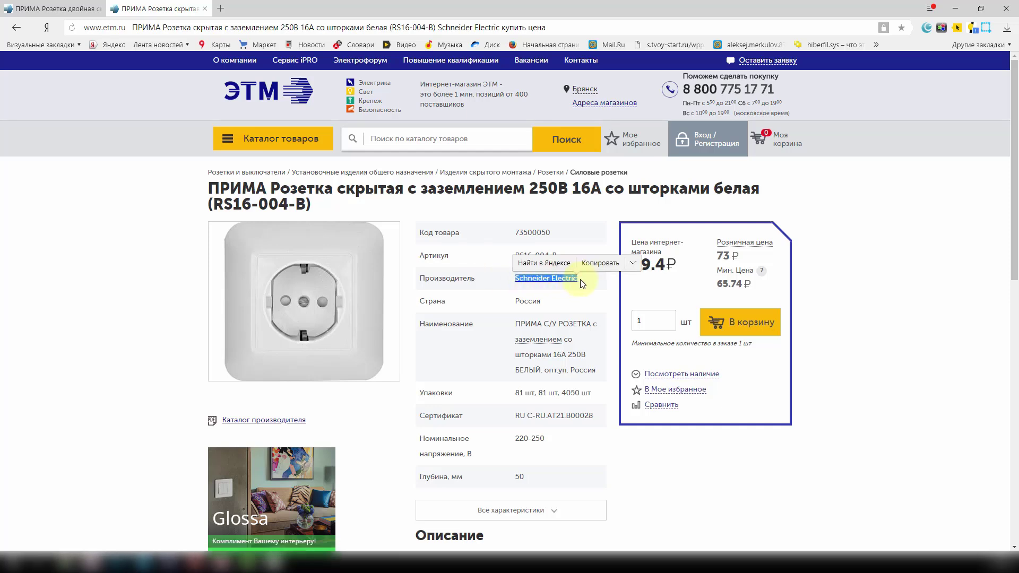
click(649, 293)
drag(632, 264, 663, 263)
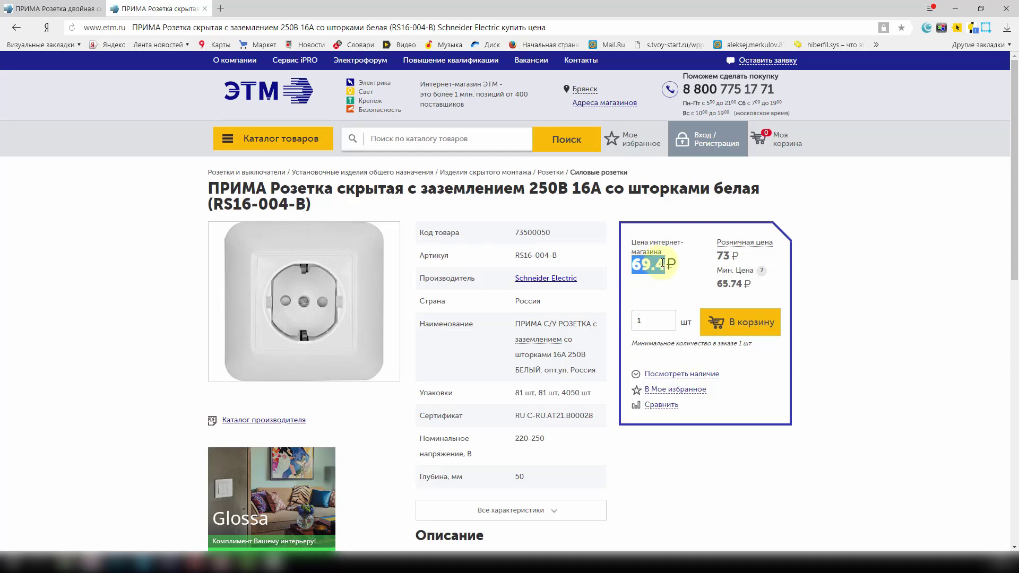
click(844, 243)
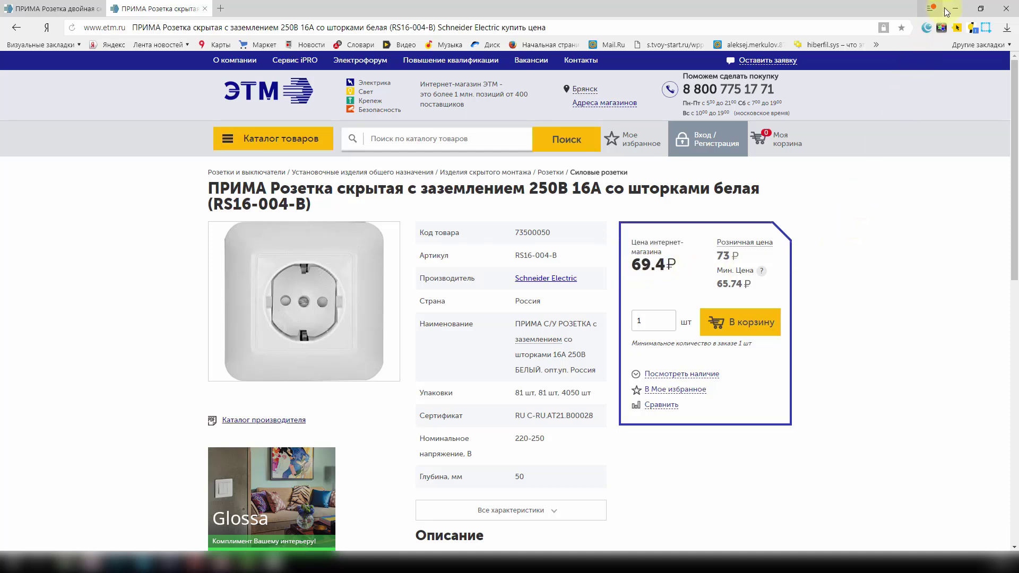
In AutoCAD, define attribute 'наименование' with the pasted ПРИМА socket name as default
click(955, 8)
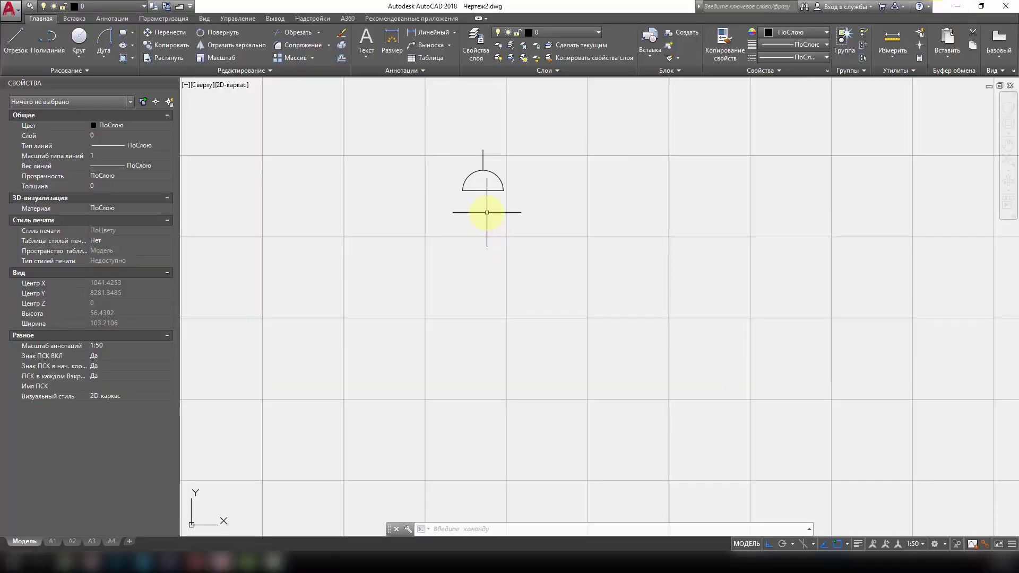
middle_drag(484, 212, 468, 226)
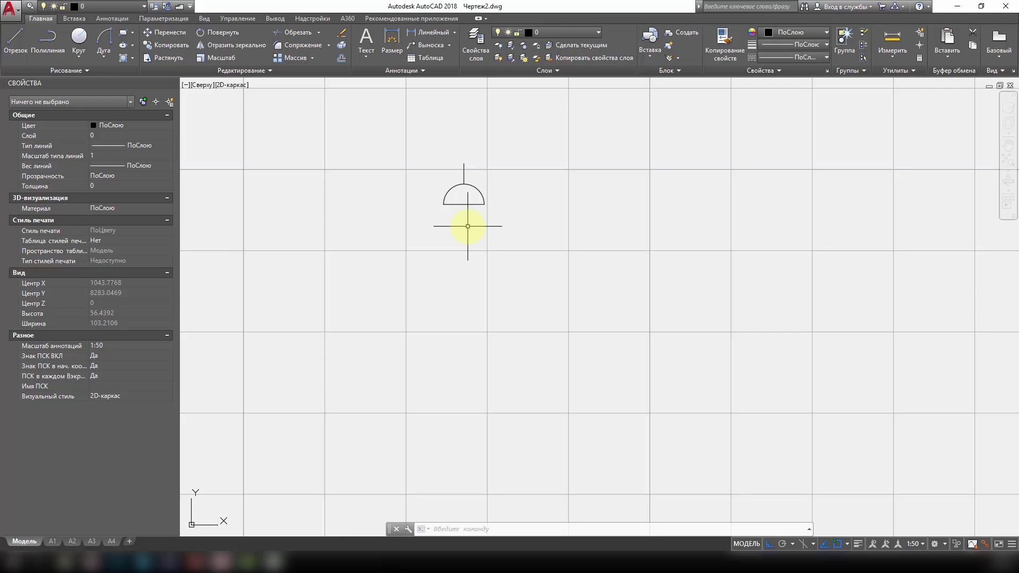
text(att)
key(Return)
text(наименование)
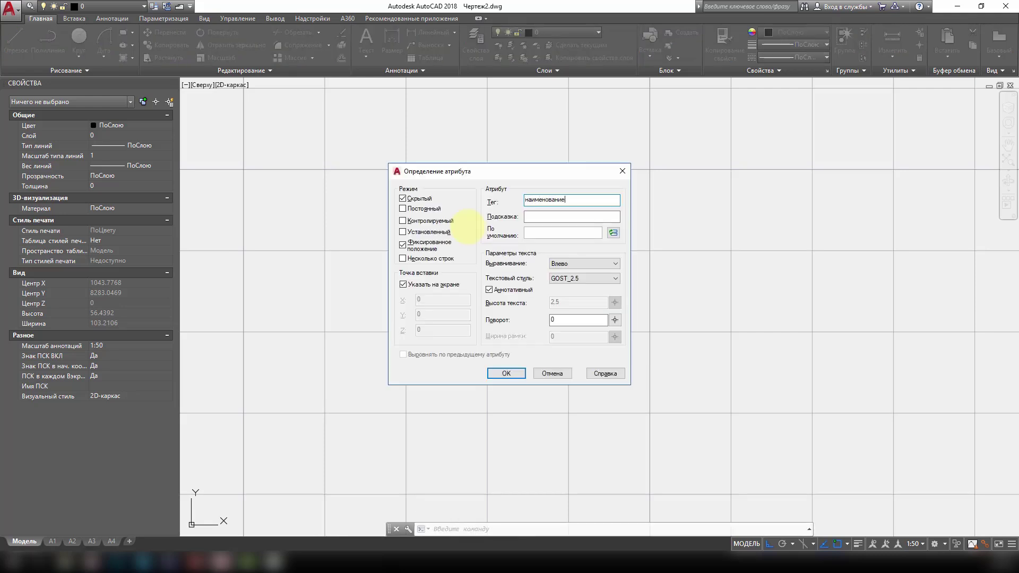
click(542, 215)
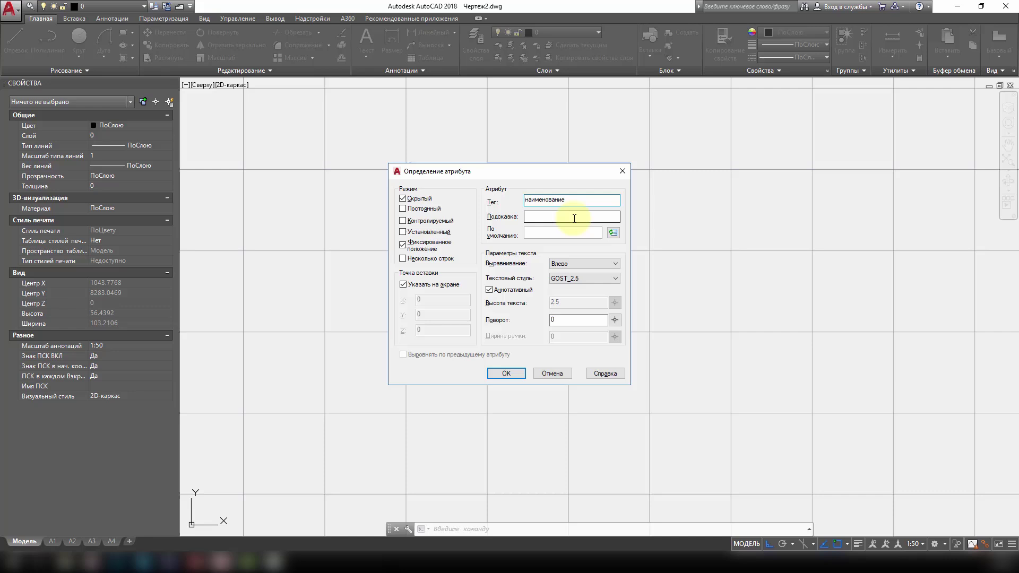
click(531, 233)
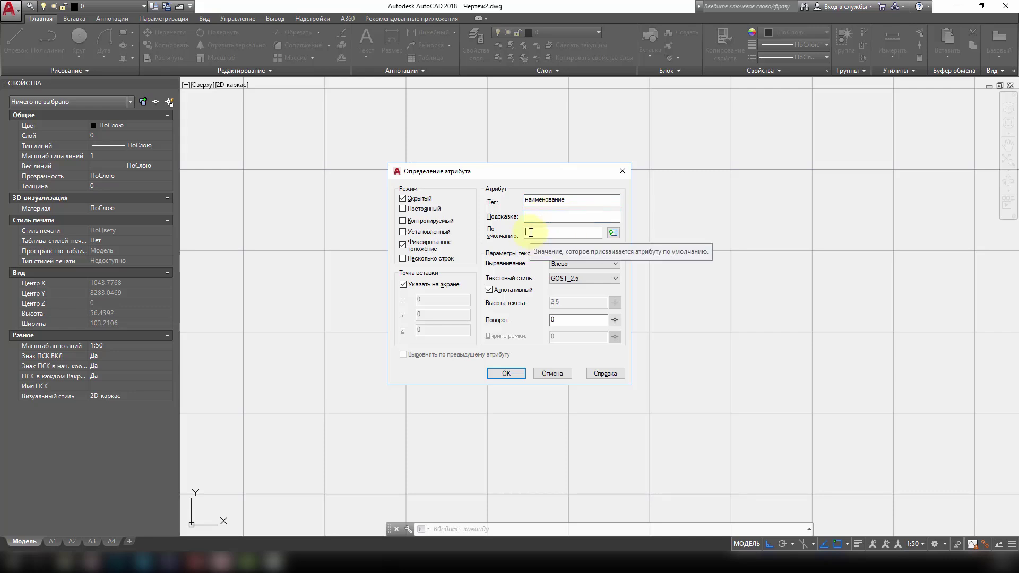
key(ctrl+grave)
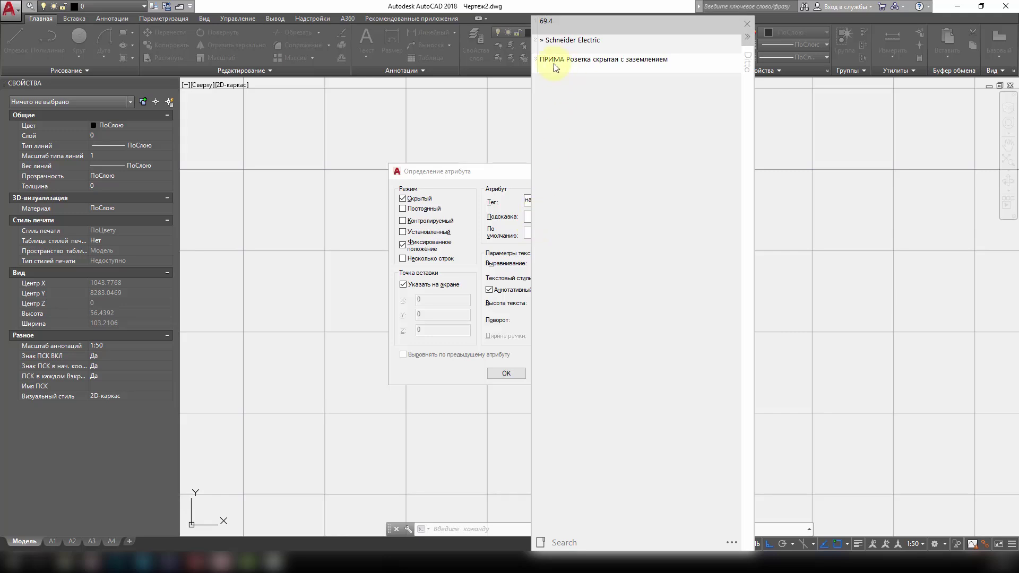
double_click(586, 64)
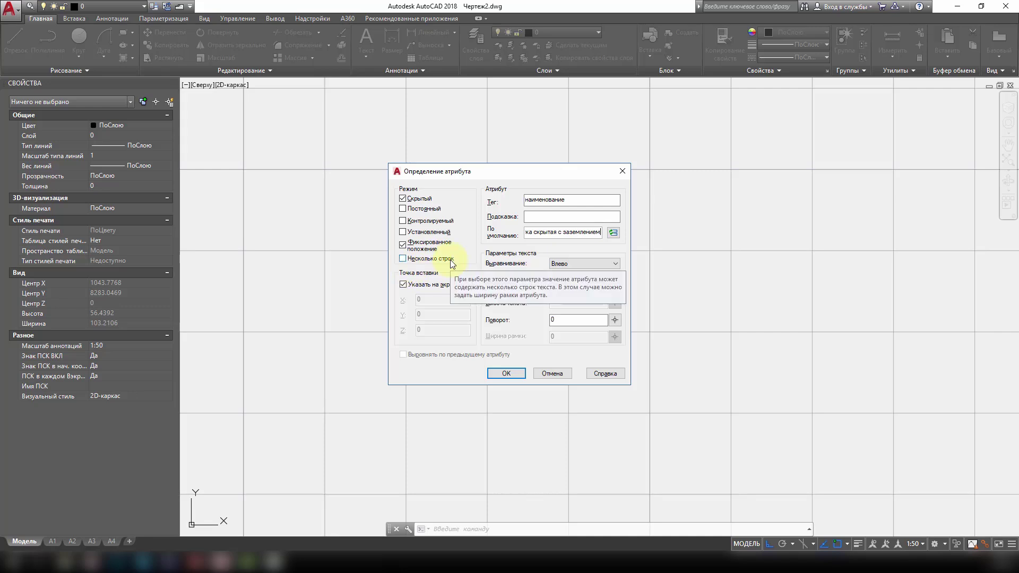
click(510, 373)
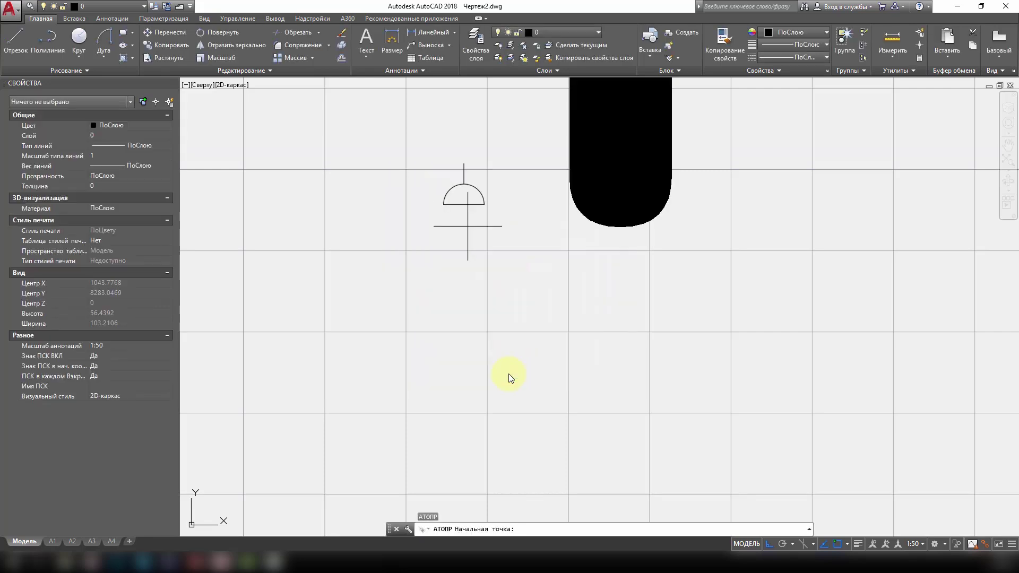
Place the НАИМЕНОВАНИЕ attribute beside the outlet and set annotation scale to 1:1
click(484, 203)
scroll(592, 258, down, 4)
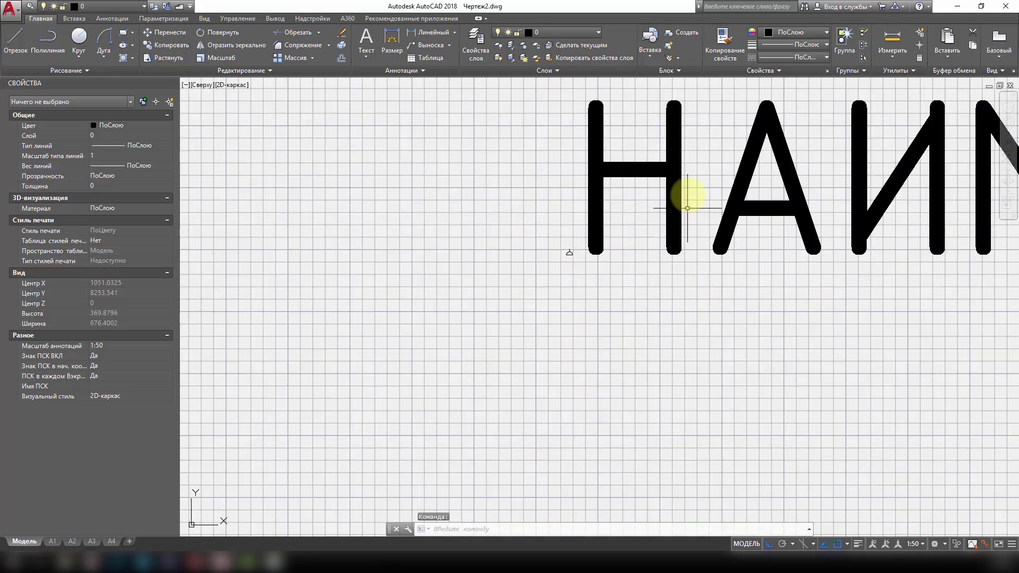
middle_drag(733, 319, 682, 295)
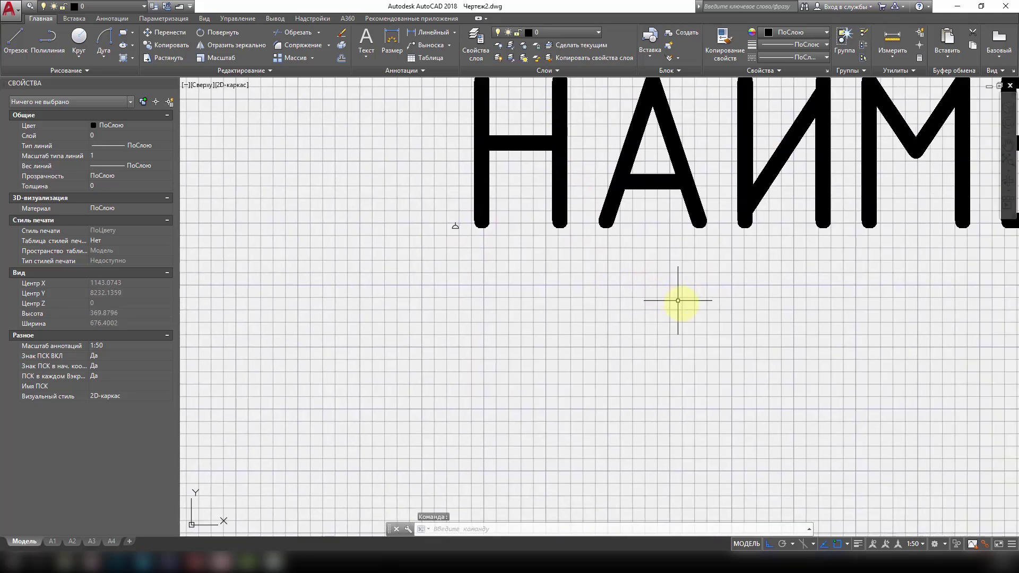
click(915, 544)
click(918, 286)
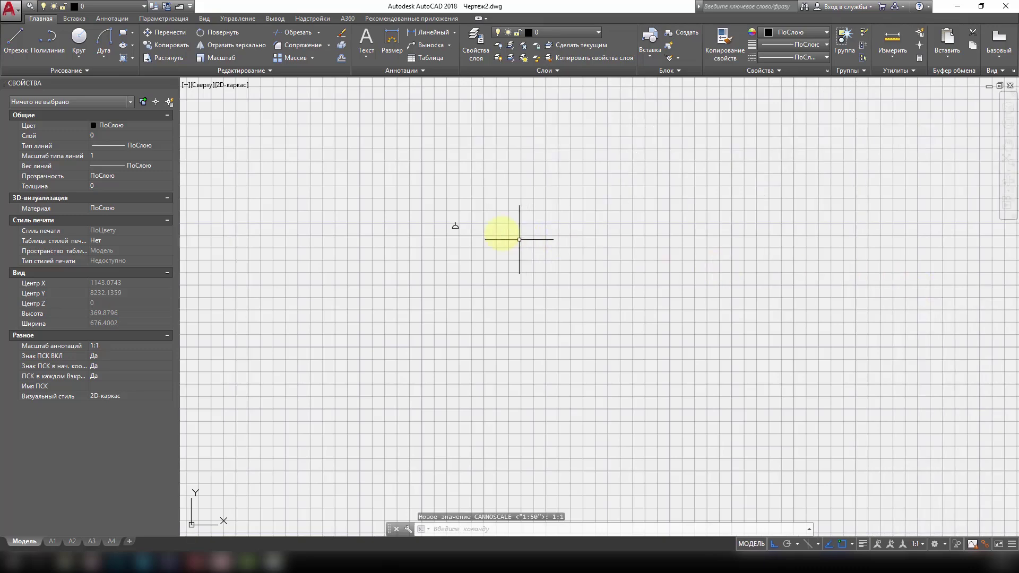
scroll(518, 227, up, 3)
scroll(250, 243, up, 3)
scroll(254, 246, down, 3)
scroll(253, 247, down, 3)
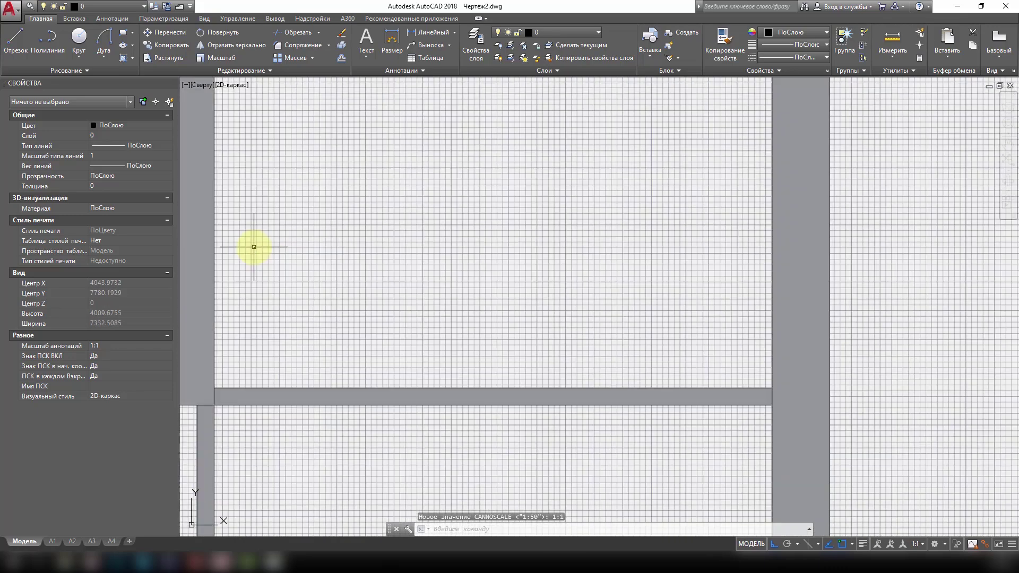
scroll(250, 243, down, 3)
scroll(256, 246, up, 3)
scroll(250, 243, up, 2)
scroll(269, 263, up, 3)
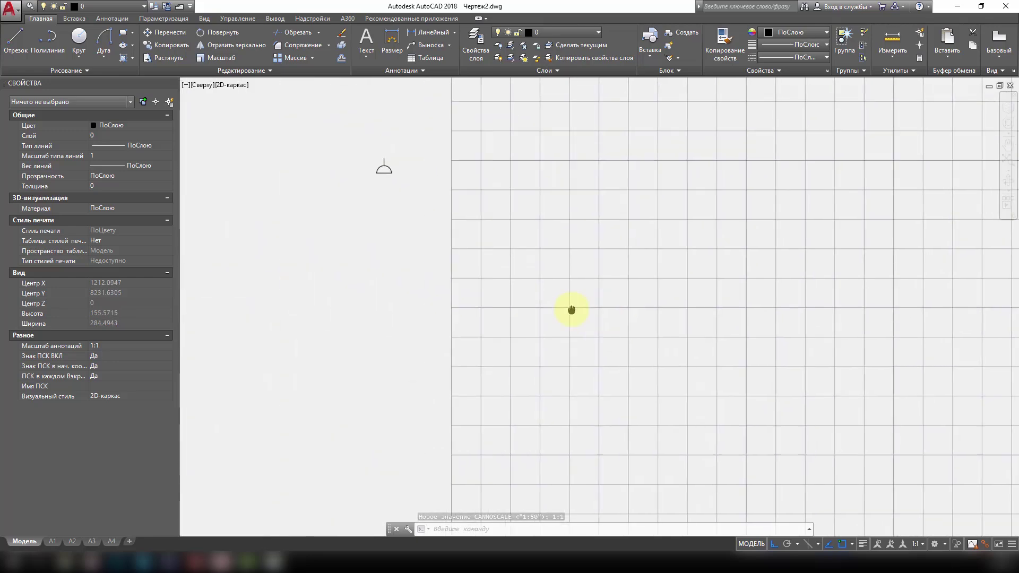
scroll(387, 185, up, 3)
middle_drag(386, 182, 398, 262)
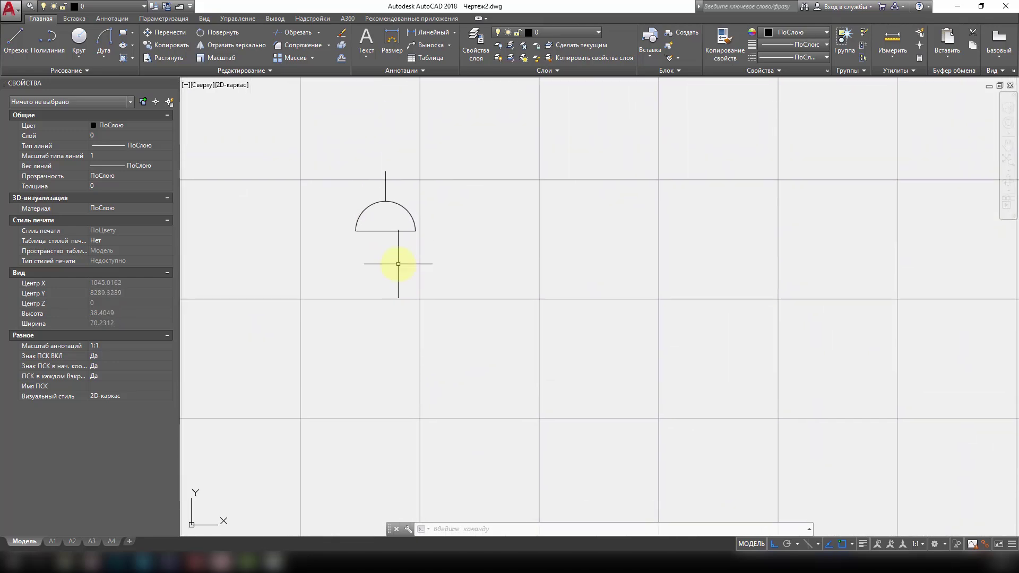
Undo the scale change, enable automatic annotation scaling, and reapply scale 1:1
key(ctrl+z)
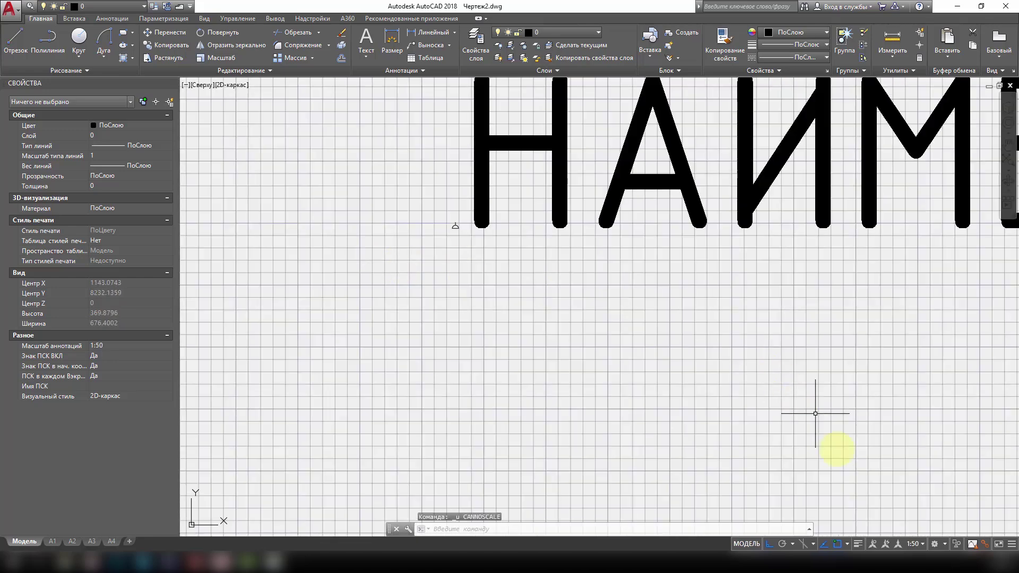
click(885, 544)
click(913, 544)
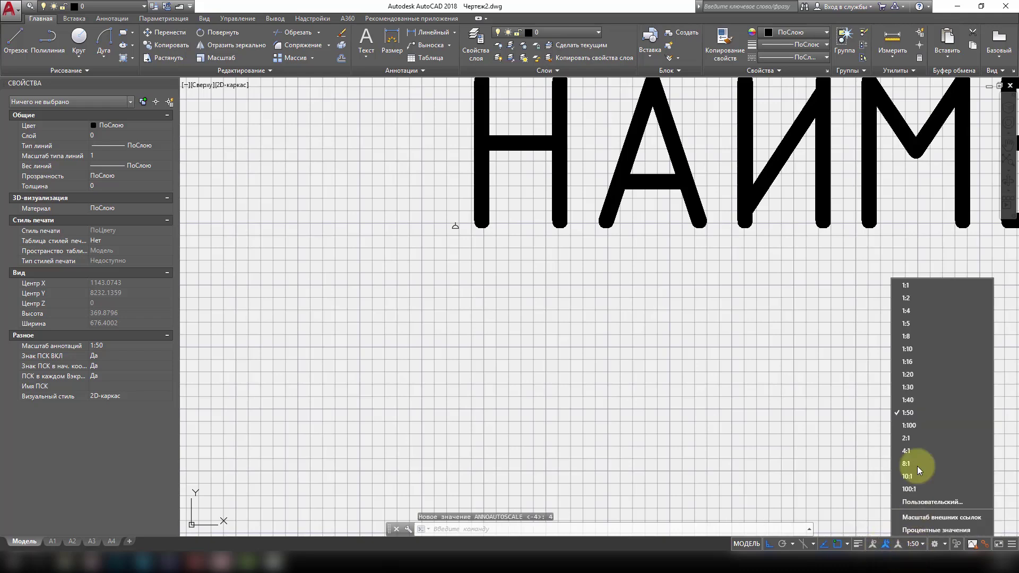
click(905, 291)
scroll(467, 232, up, 10)
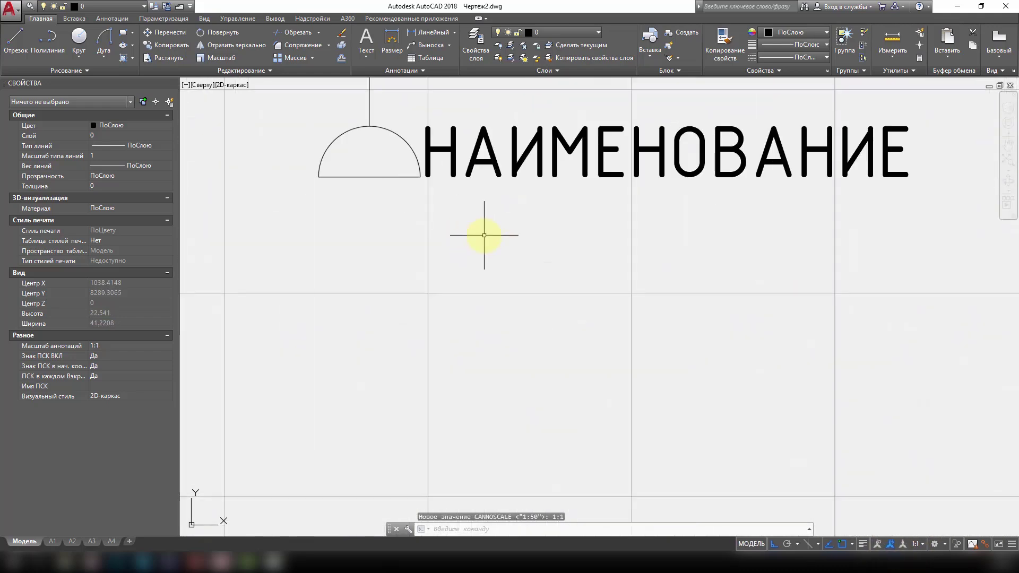
scroll(440, 323, up, 1)
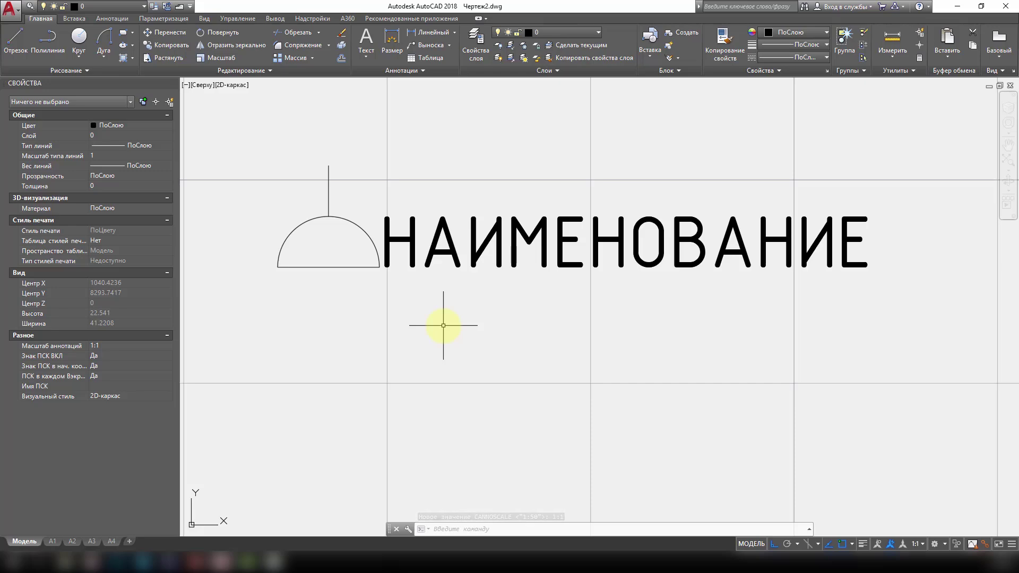
Define attribute 'цена' with default 69.4, aligned below the previous attribute
text(at)
key(Return)
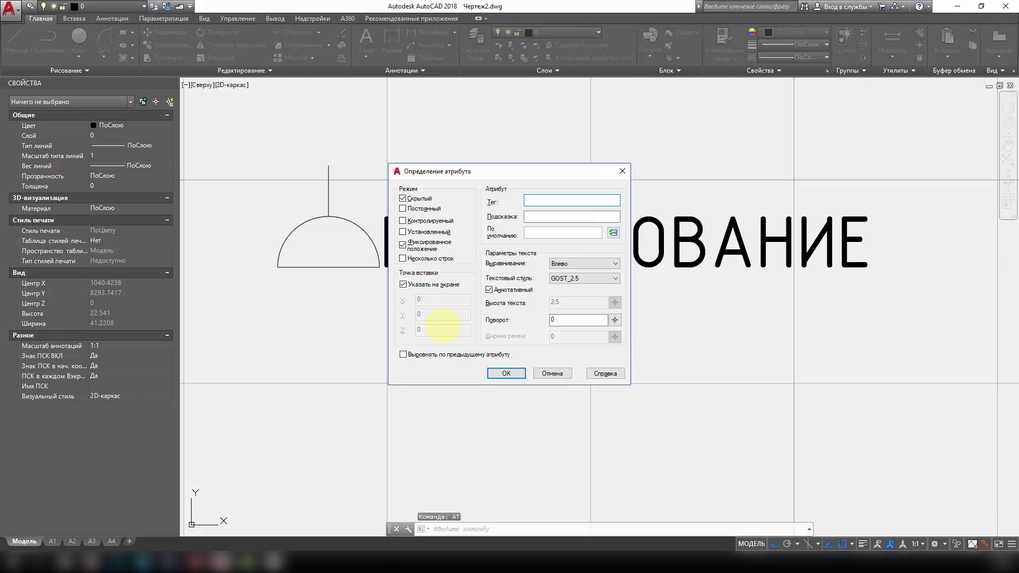
text(цена)
click(542, 234)
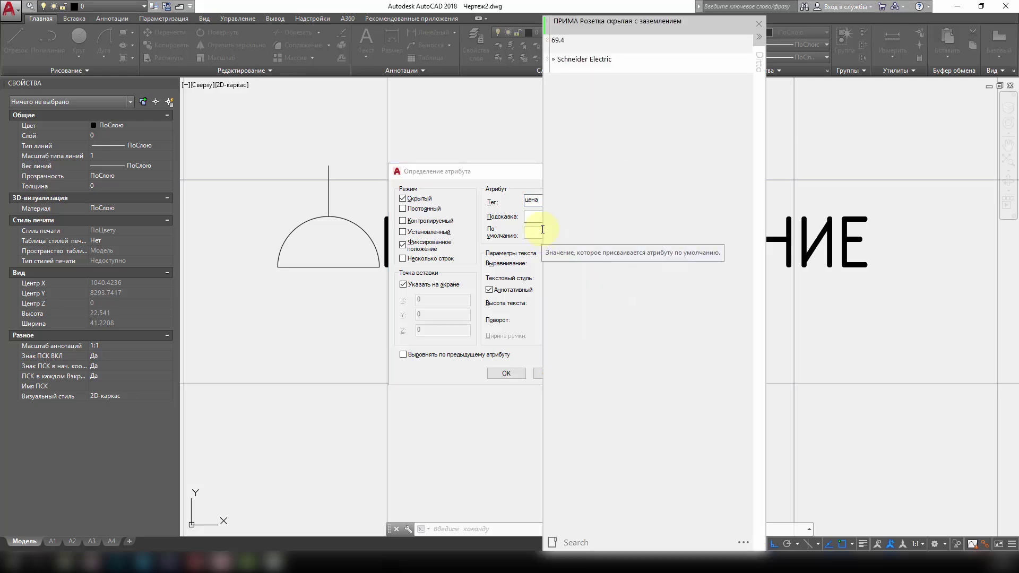
text(69.4)
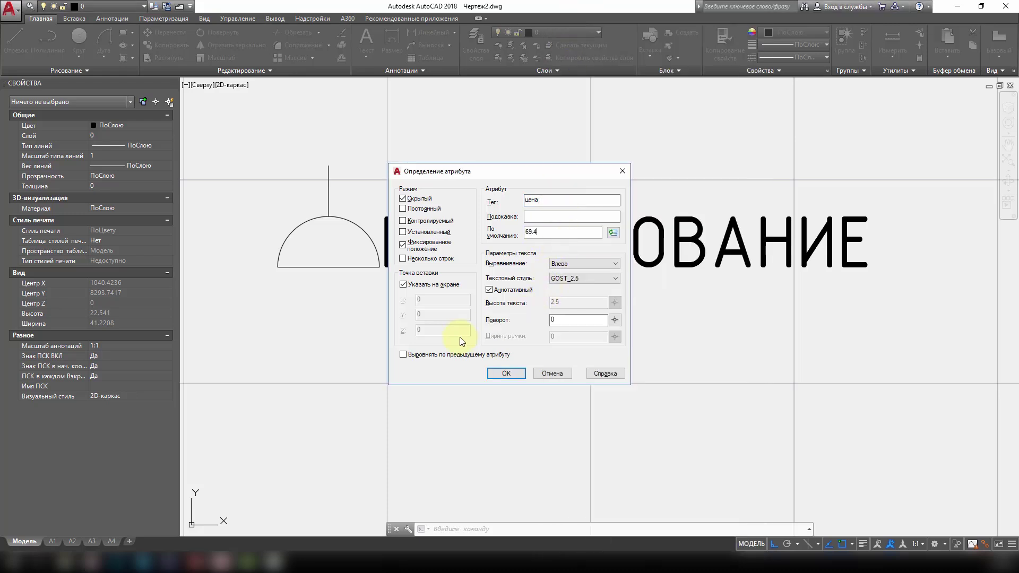
click(414, 354)
click(506, 374)
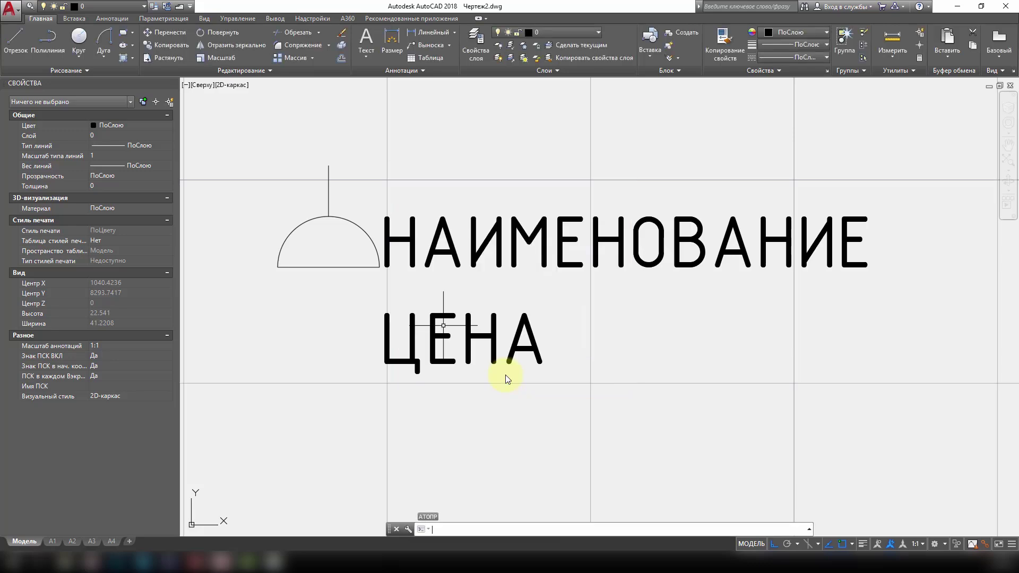
Define attribute 'производитель' with pasted default 'Schneider Electric'
key(Return)
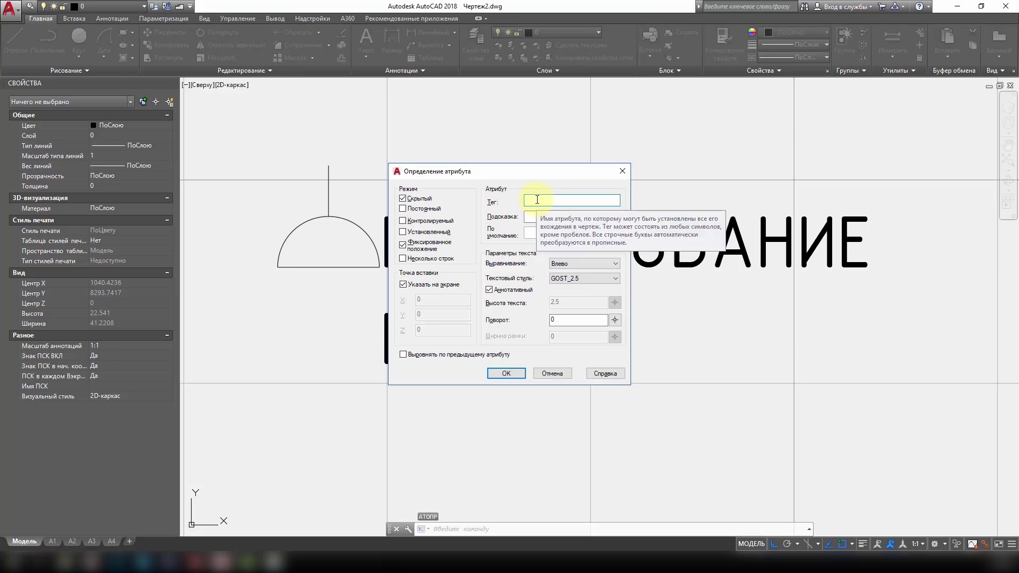
text(производитель)
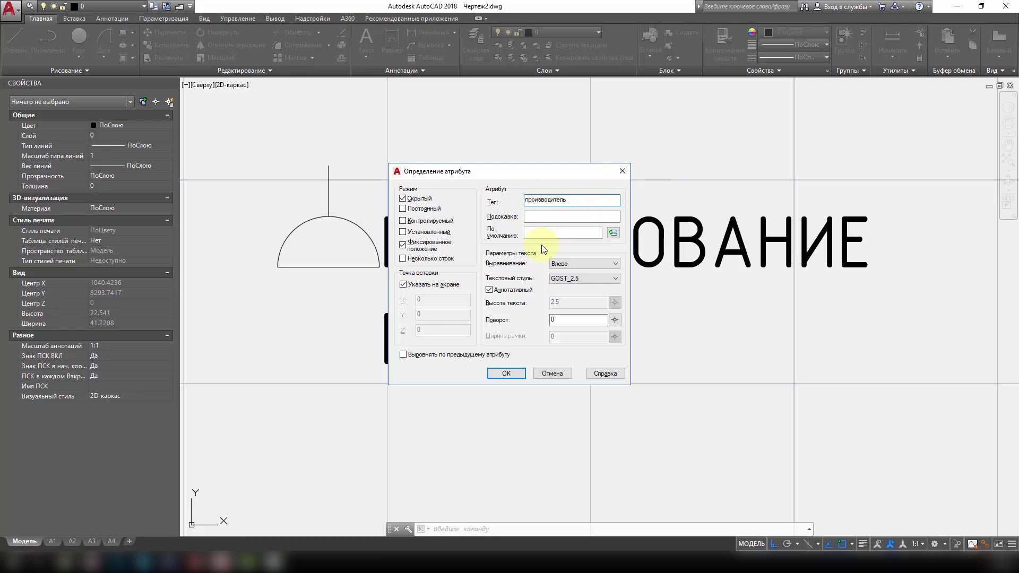
key(ctrl+grave)
double_click(557, 64)
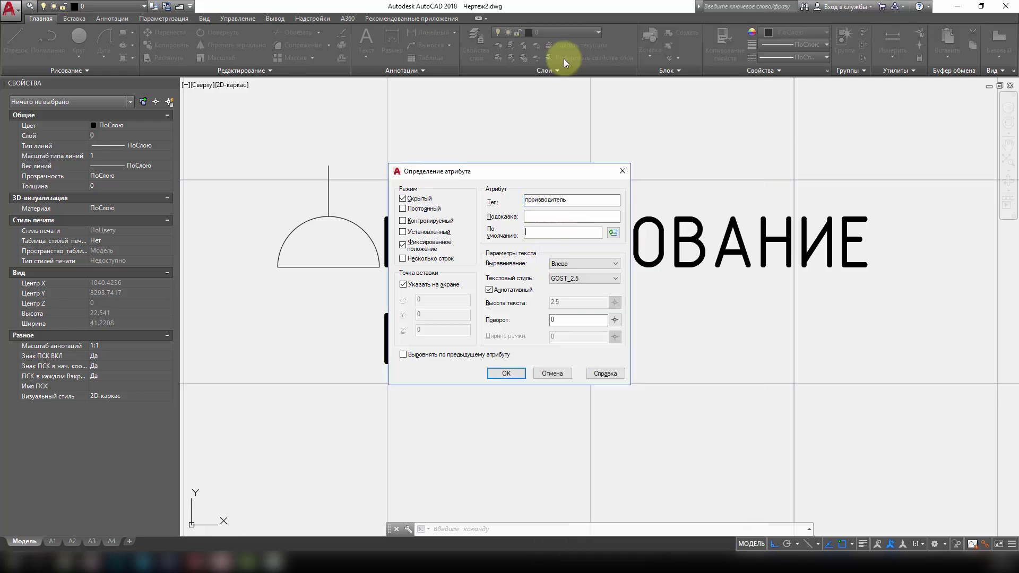
text(Schneider Electric)
click(505, 373)
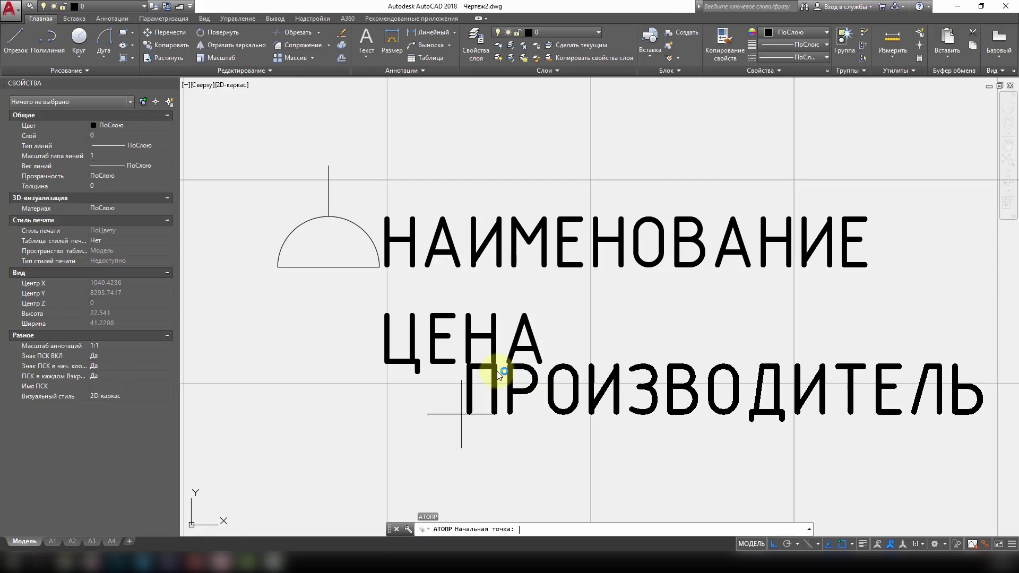
Place ПРОИЗВОДИТЕЛЬ below ЦЕНА and reframe the lamp with its attributes
click(373, 446)
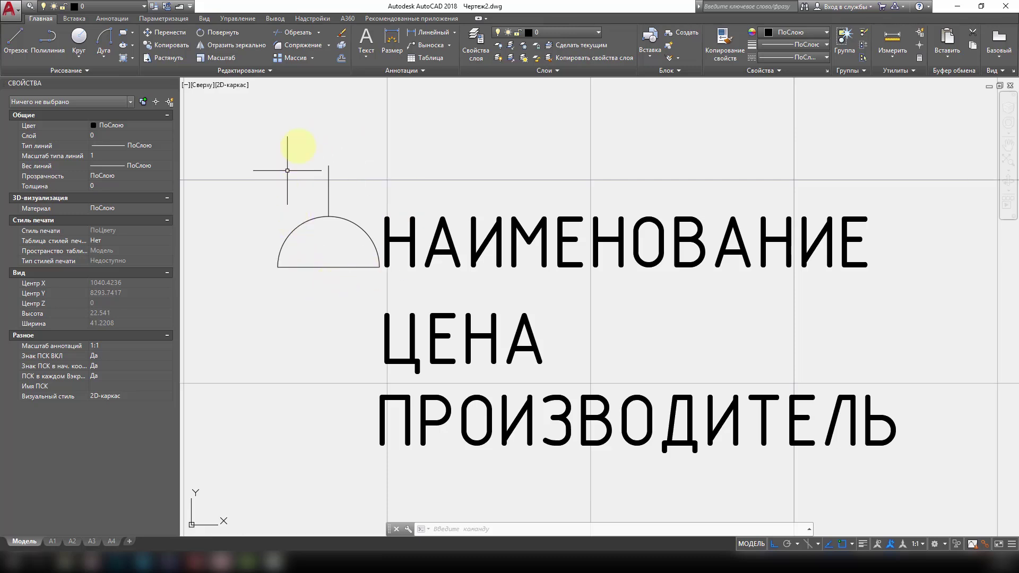
scroll(329, 236, down, 3)
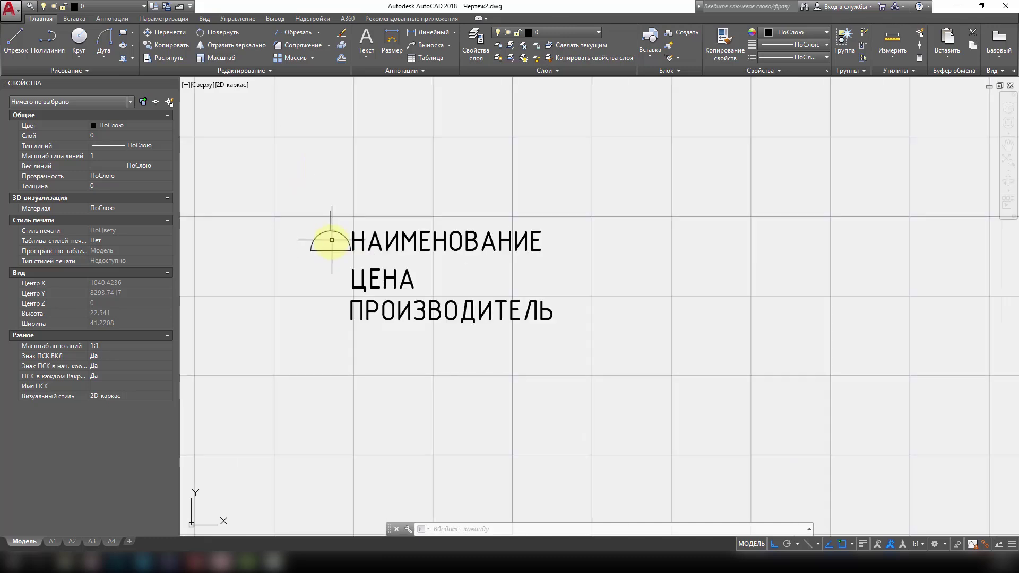
middle_drag(329, 237, 461, 257)
scroll(462, 257, down, 1)
Select the lamp and its three attributes and start a block from them with Б
click(707, 393)
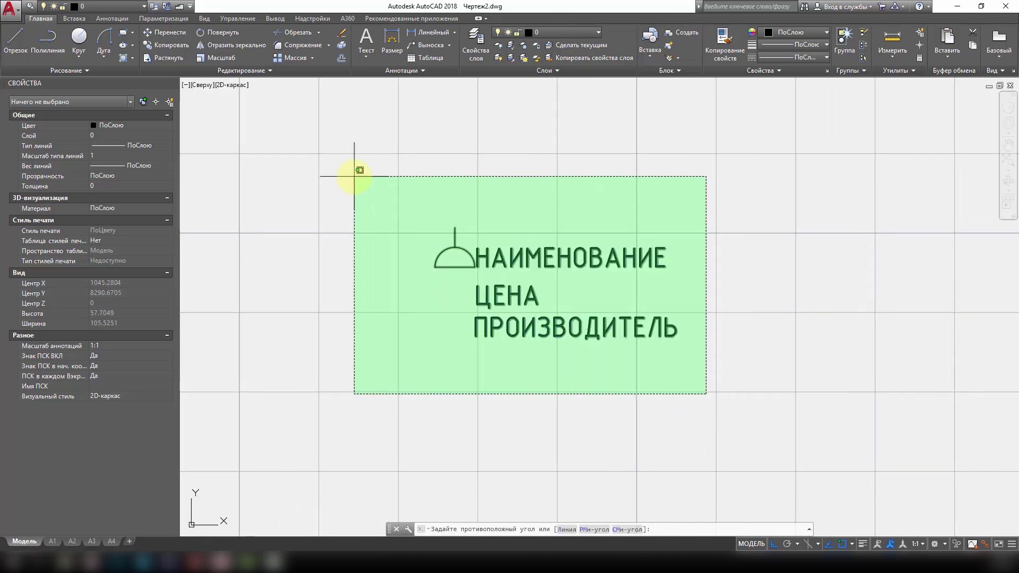
click(352, 171)
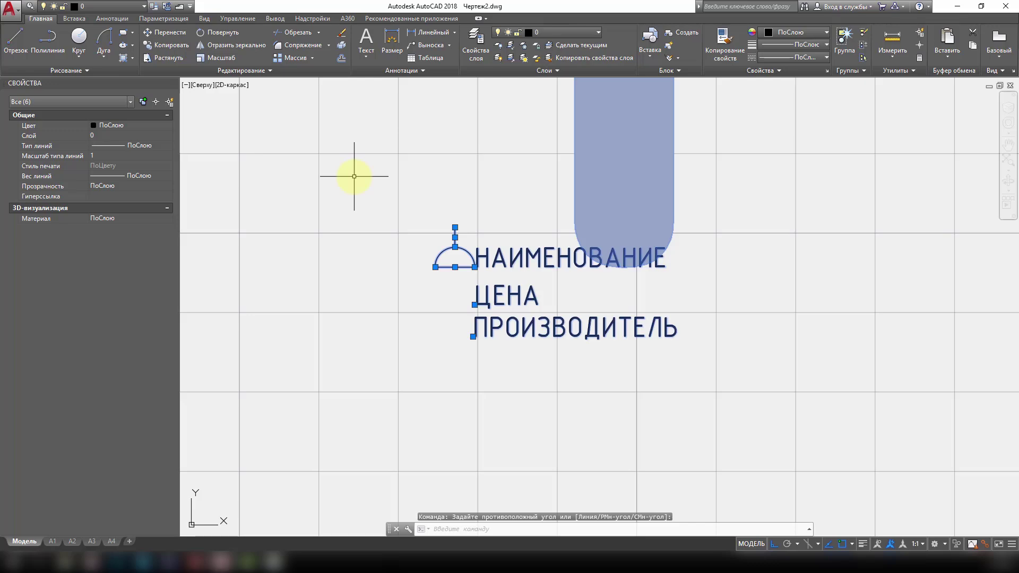
text(б)
key(Return)
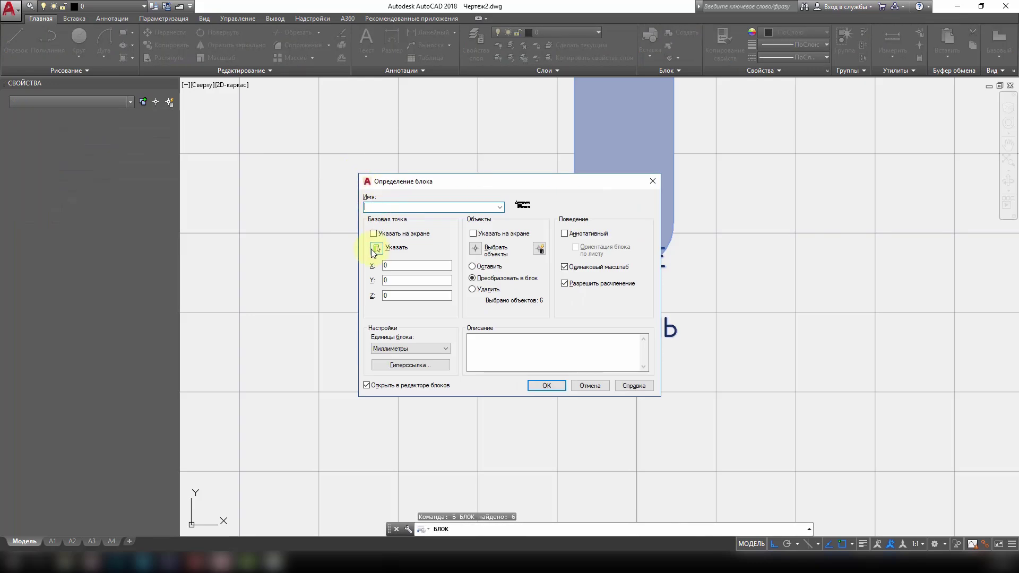
Turn the lamp and attributes into annotative block 'Розетка одинарная', based at the lamp, deleting originals
click(376, 248)
click(455, 266)
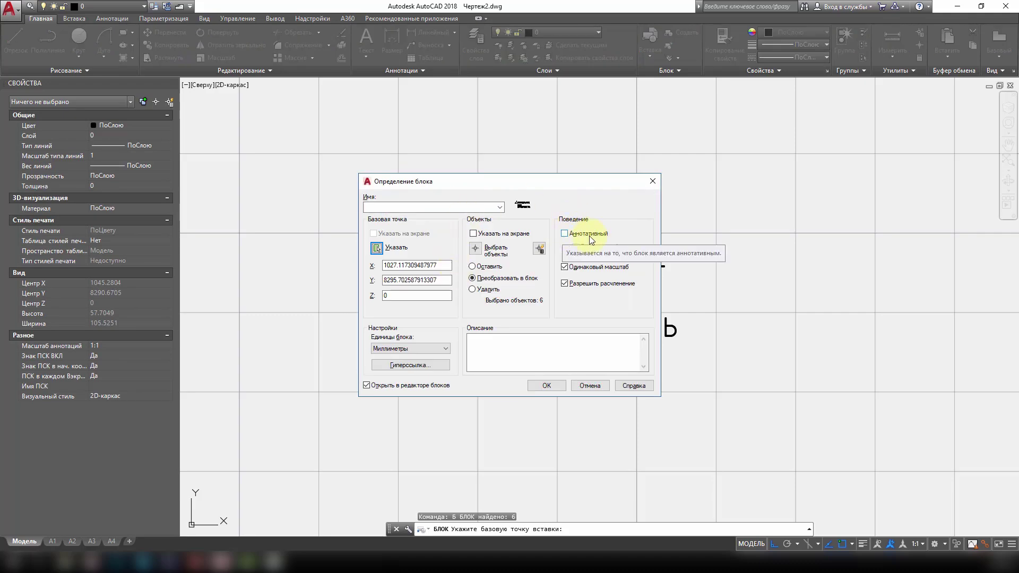
click(565, 234)
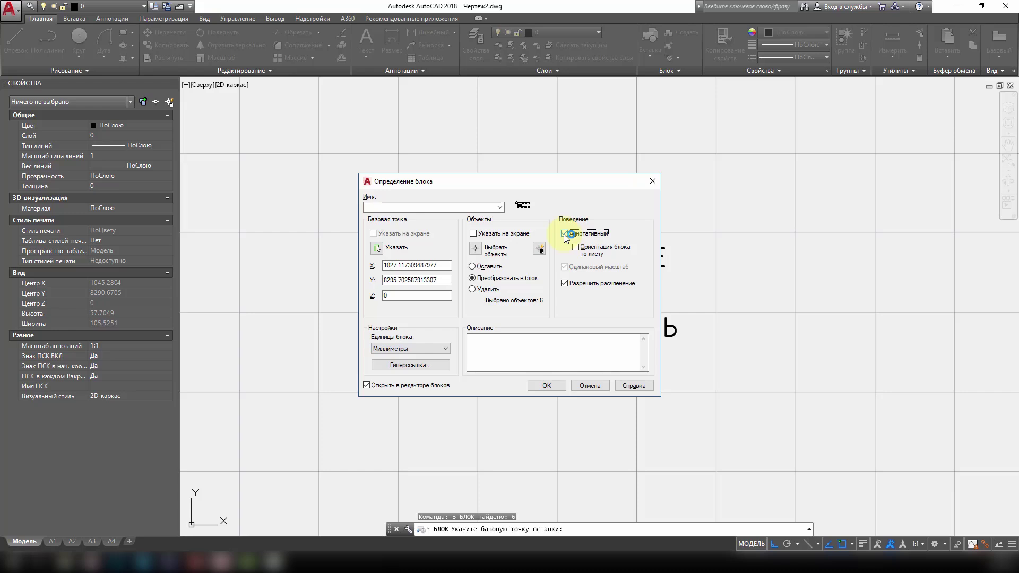
click(473, 290)
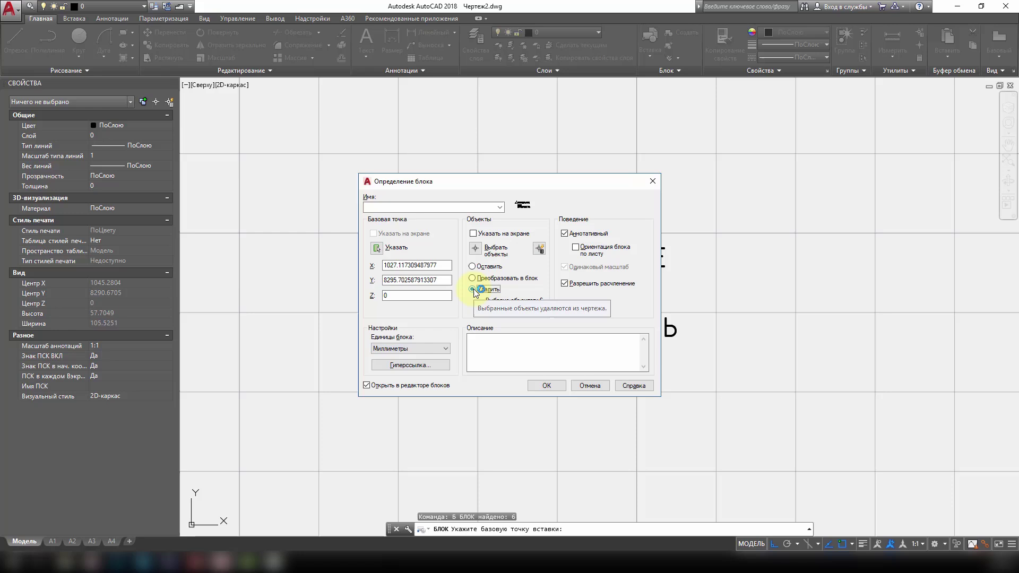
click(366, 387)
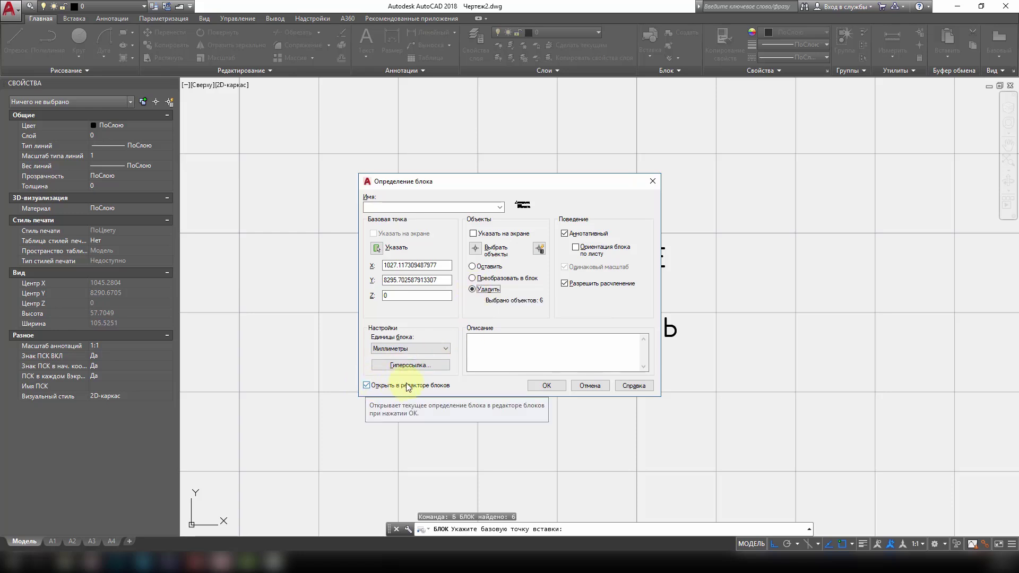
click(547, 386)
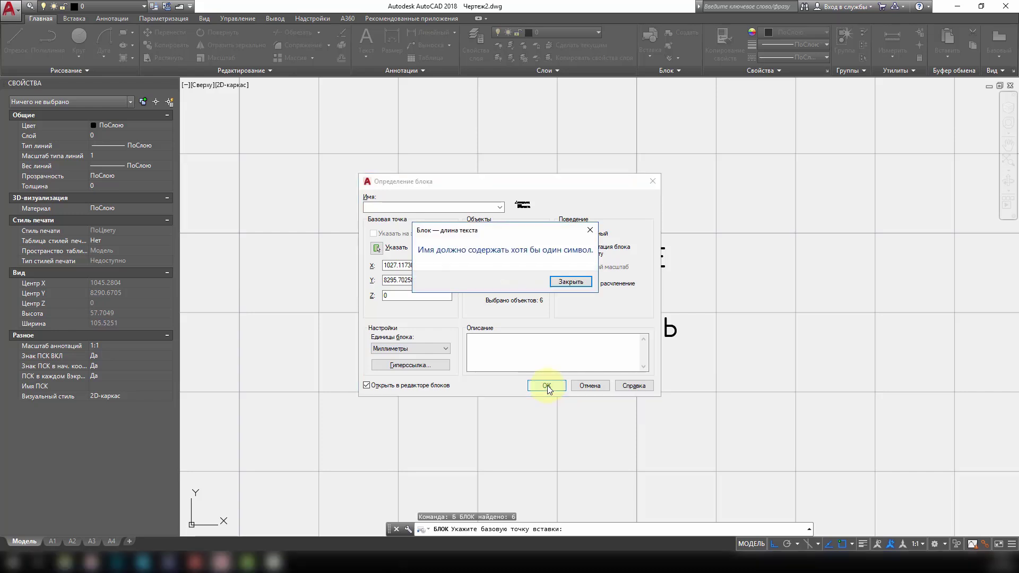
click(591, 235)
click(373, 206)
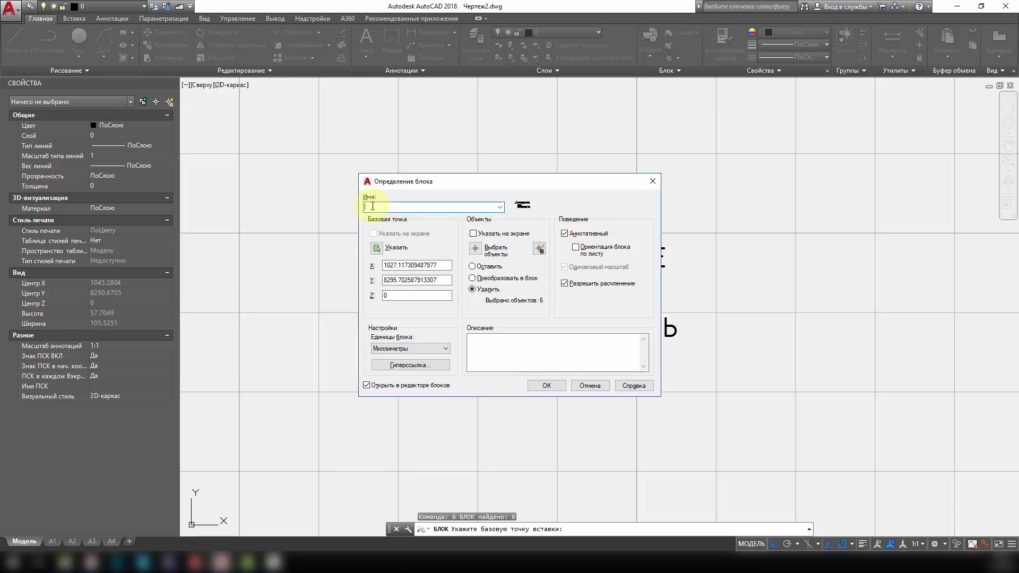
text(Розетка одинарная)
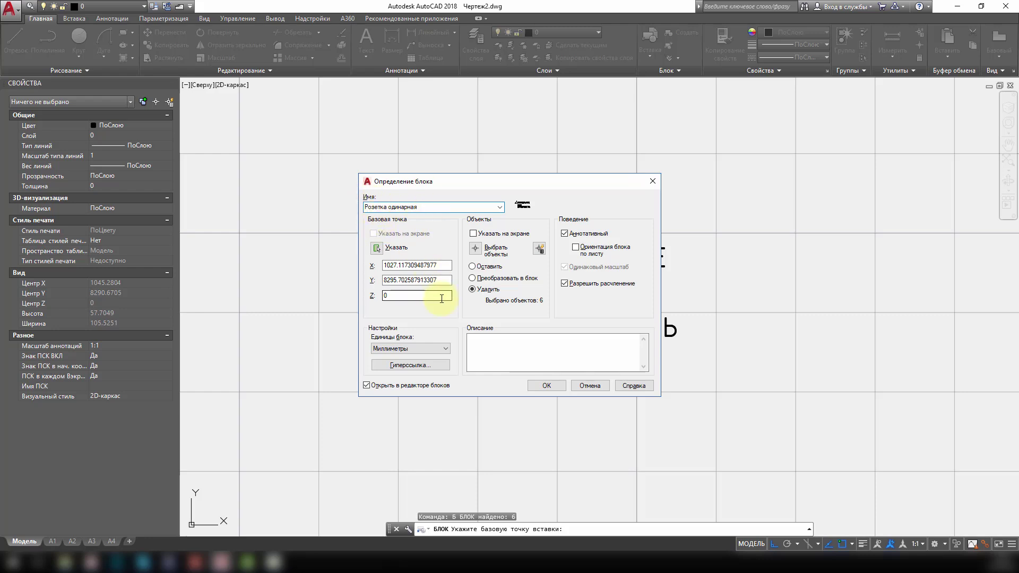
click(546, 386)
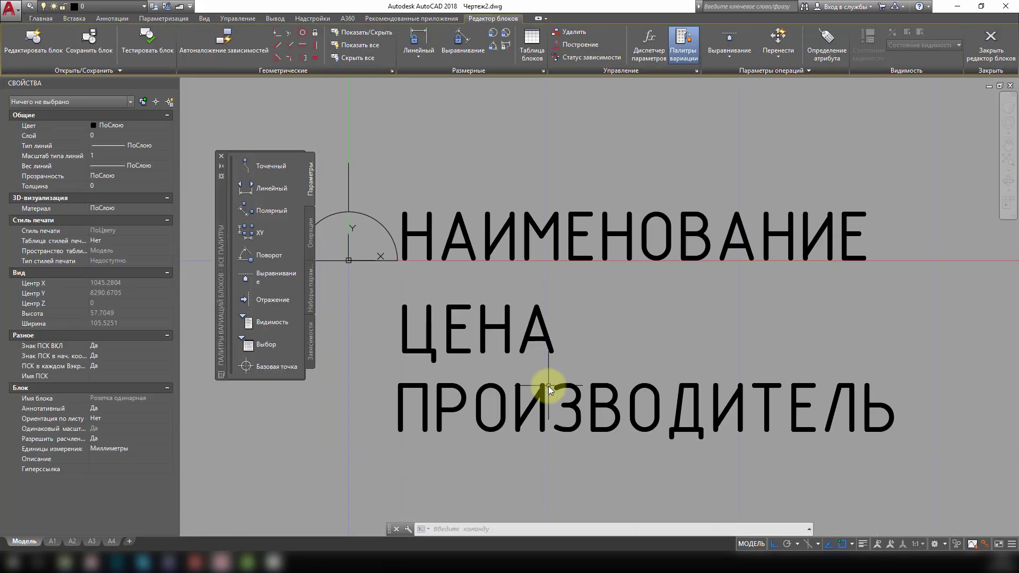
Fill the outlet's semicircle with a SOLID black hatch
middle_drag(398, 327, 544, 317)
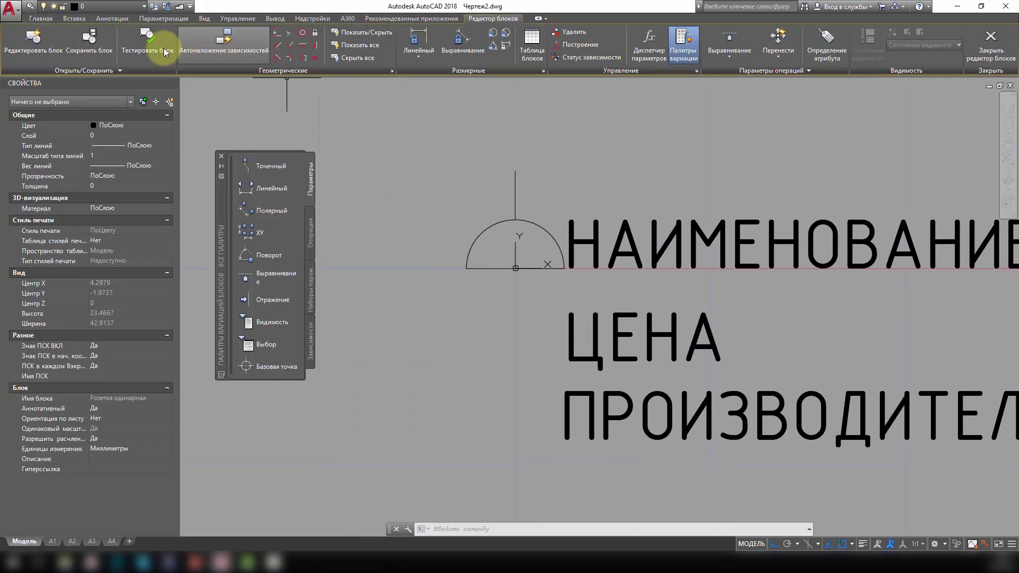
click(41, 19)
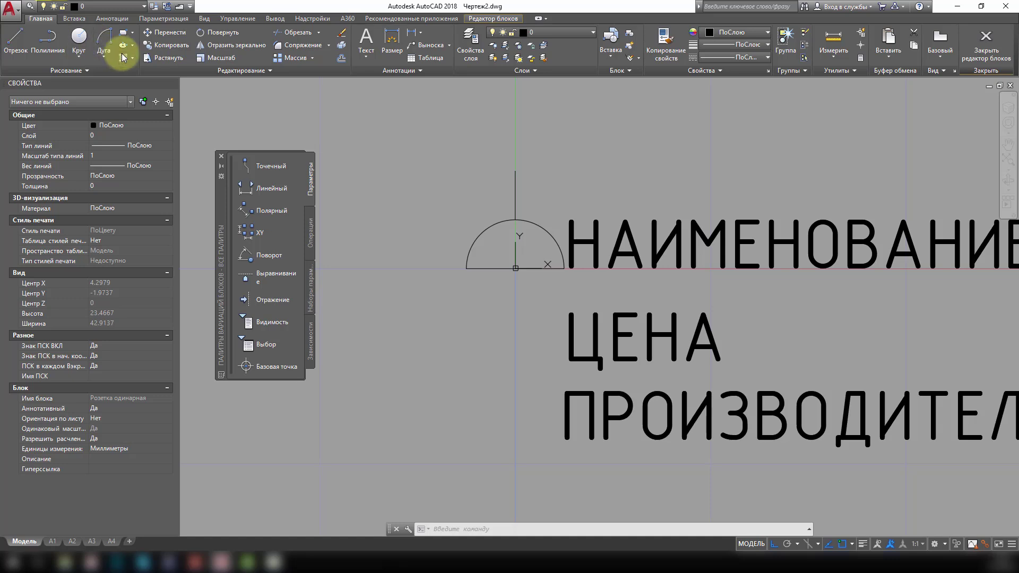
click(126, 44)
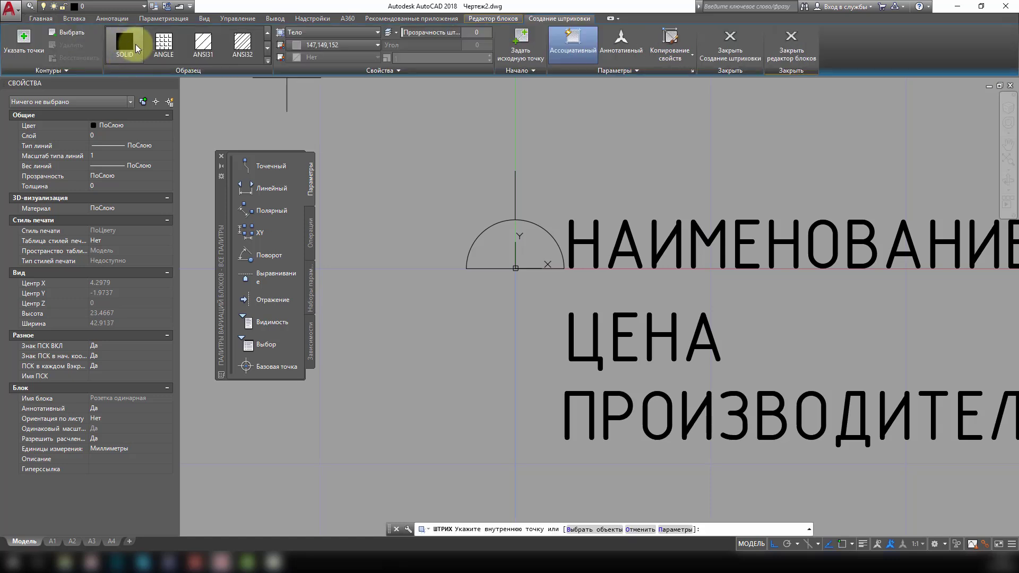
click(319, 44)
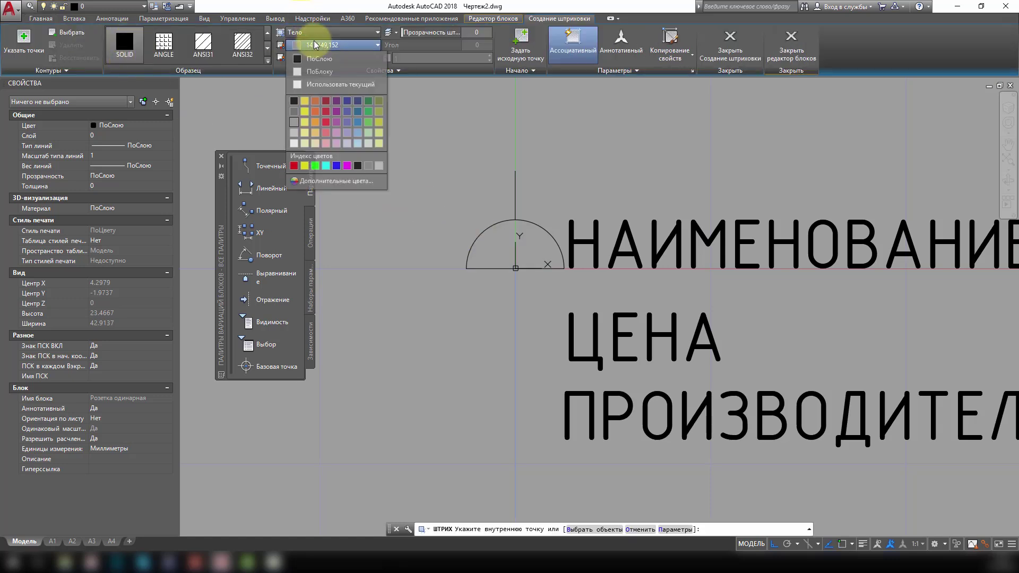
click(294, 101)
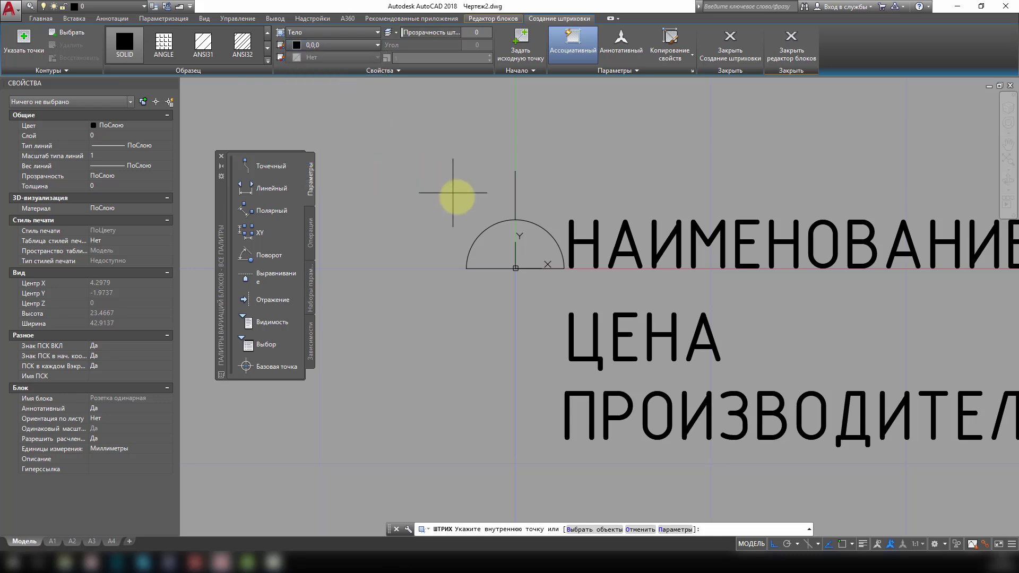
click(498, 240)
key(Return)
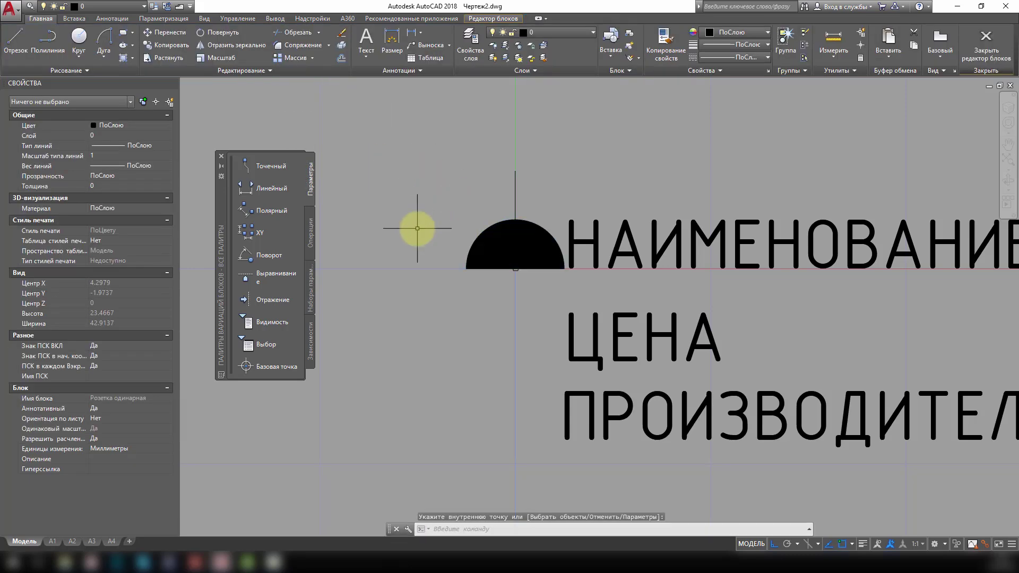
Add an alignment parameter based at the semicircle's bottom, directed along its base
click(267, 275)
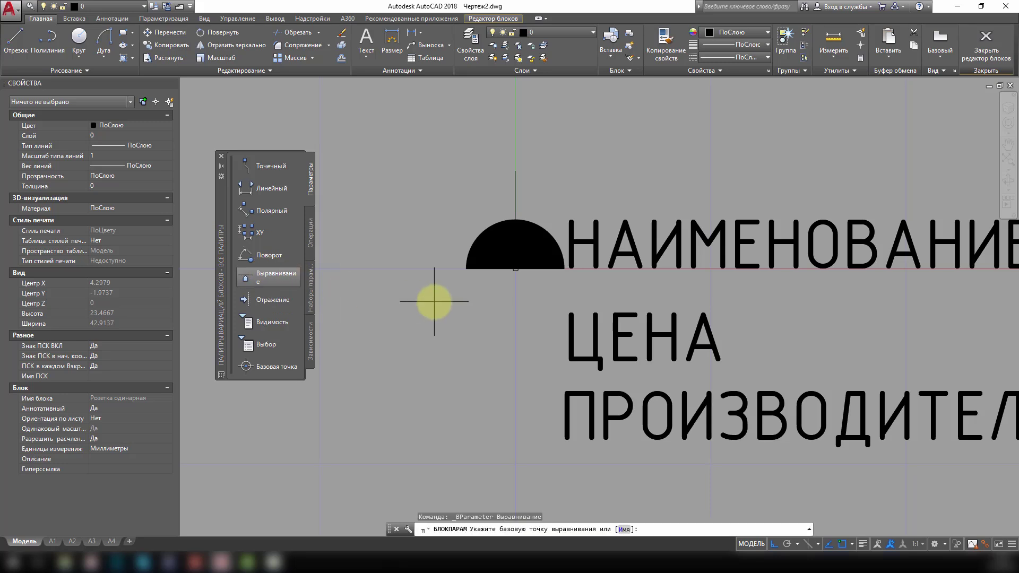
middle_drag(480, 298, 417, 290)
click(451, 260)
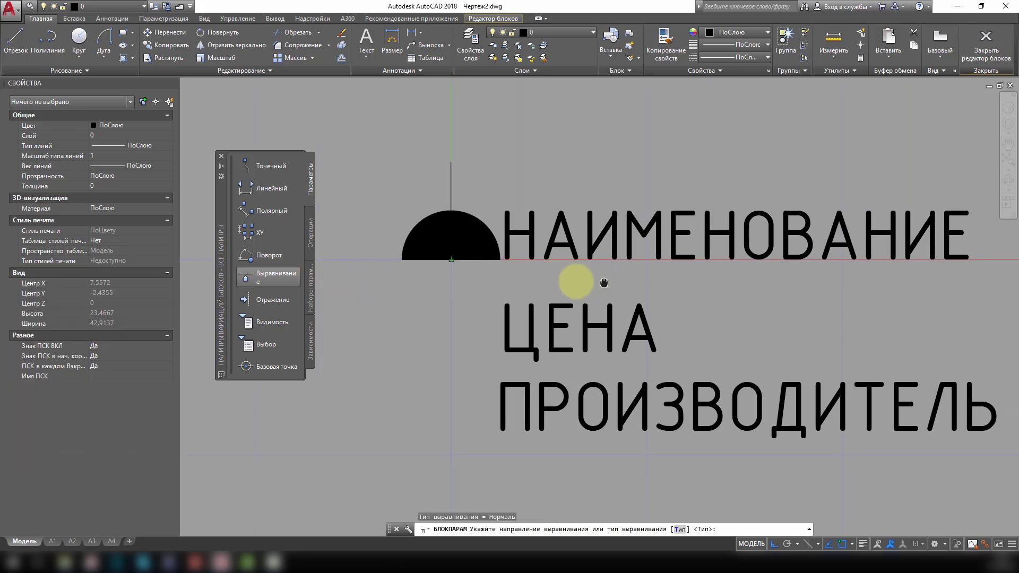
scroll(578, 279, down, 4)
click(800, 281)
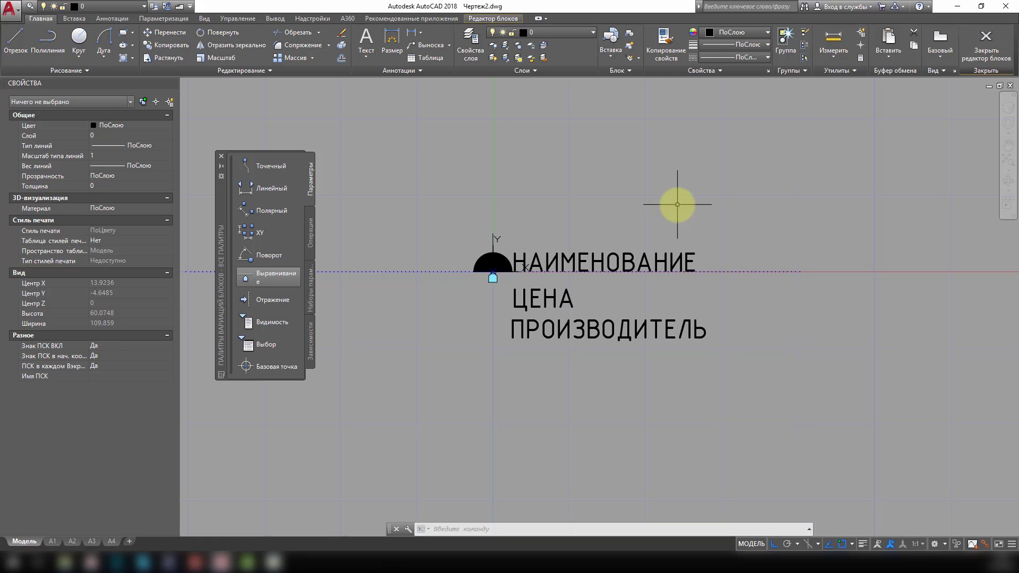
click(478, 20)
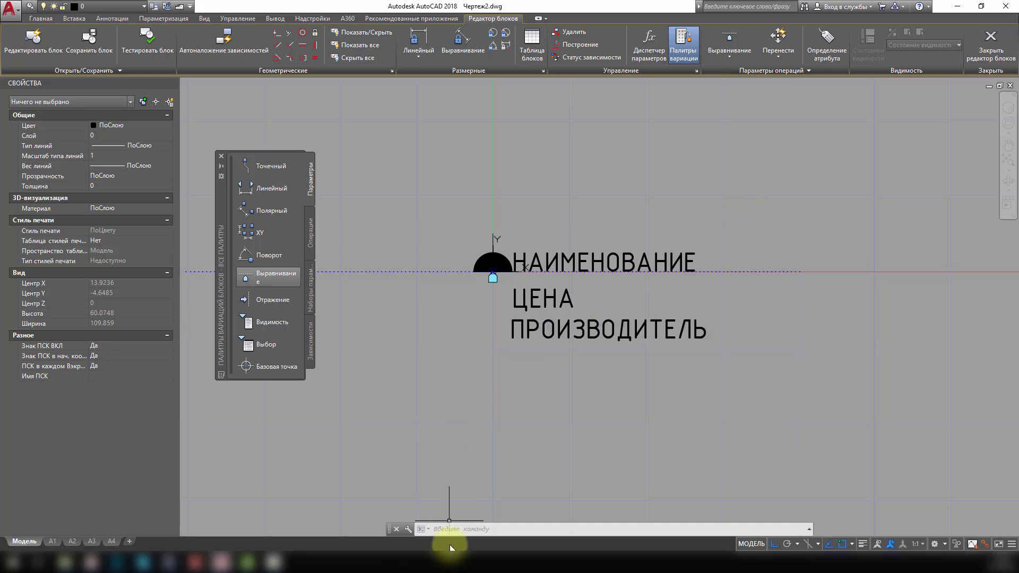
Define a visible МАРКА attribute with Bottom Center justification and place it above the outlet symbol
click(823, 56)
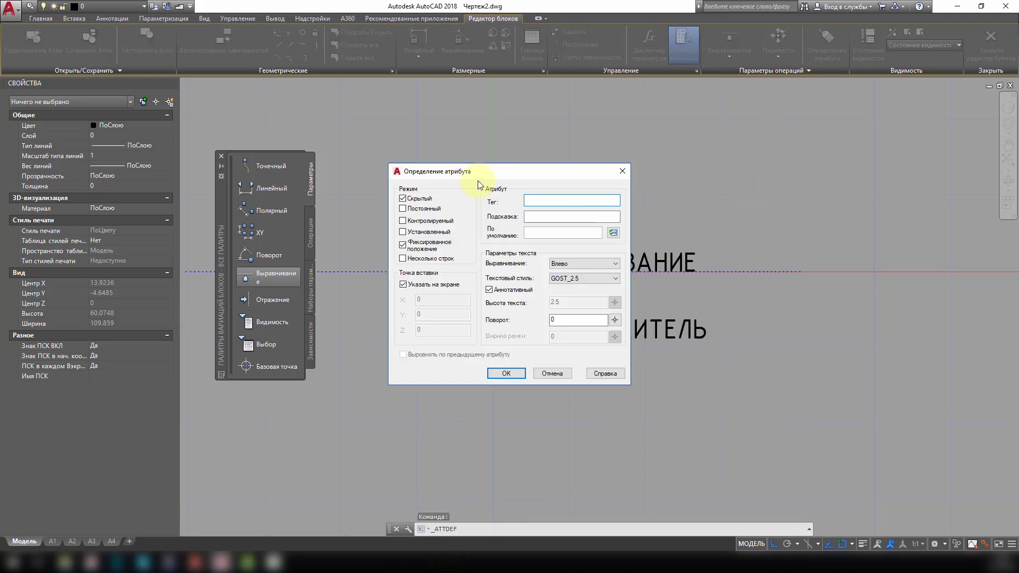
click(403, 199)
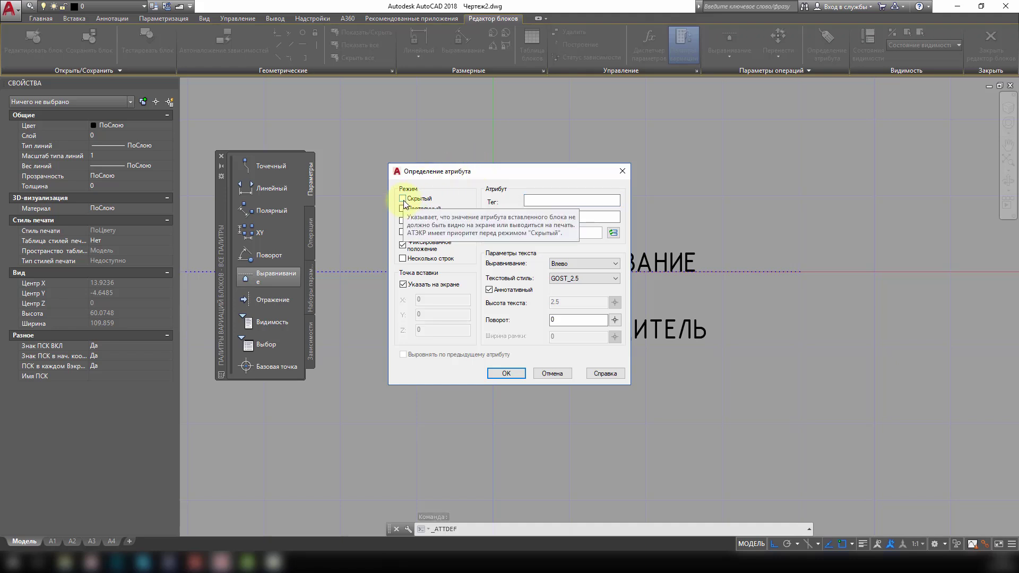
click(541, 200)
text(M)
text(рка)
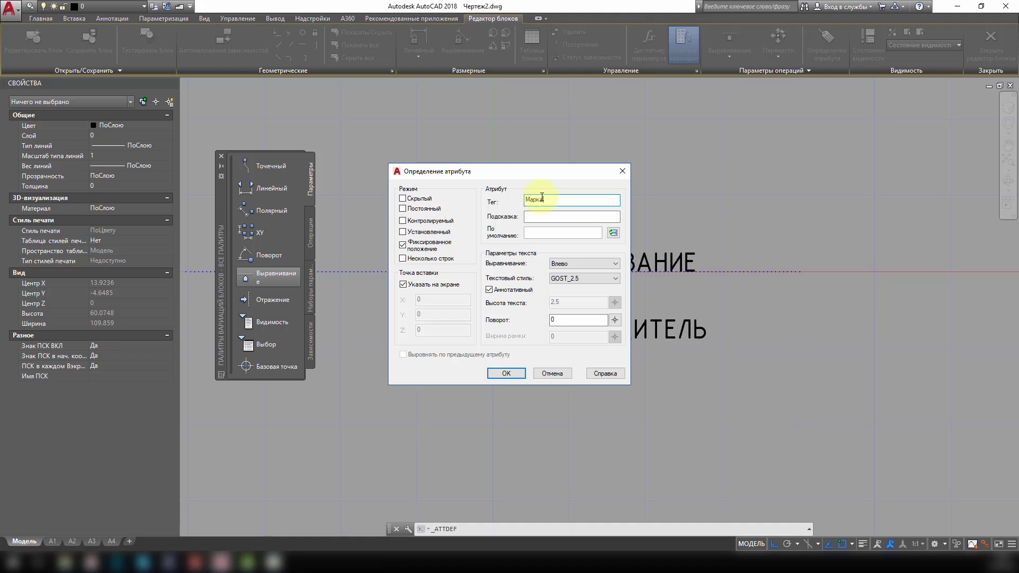
click(543, 235)
text(Р-1.1)
click(578, 263)
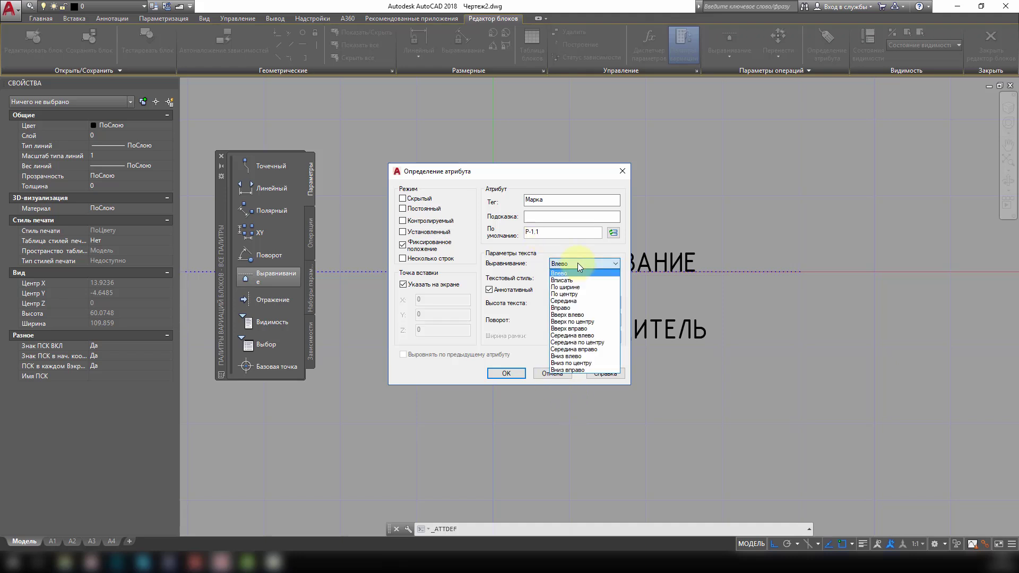
click(580, 363)
click(503, 373)
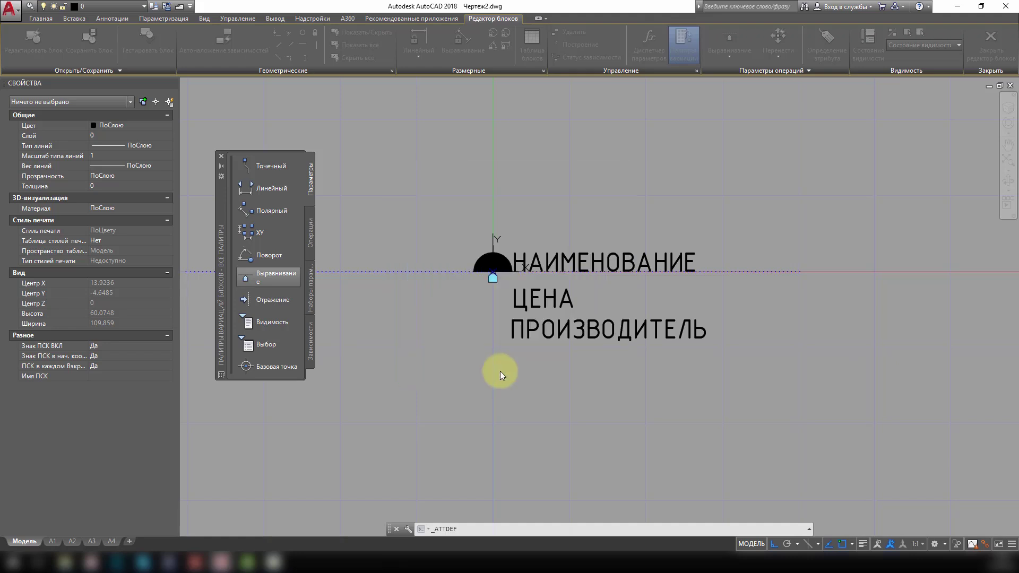
click(492, 228)
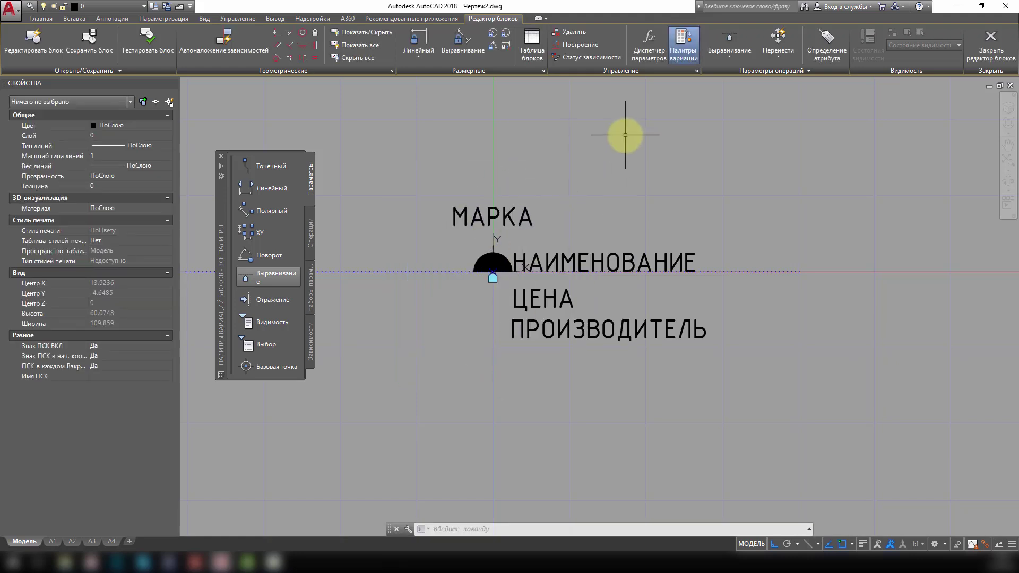
Close the block editor, saving the changes to the outlet block
click(990, 42)
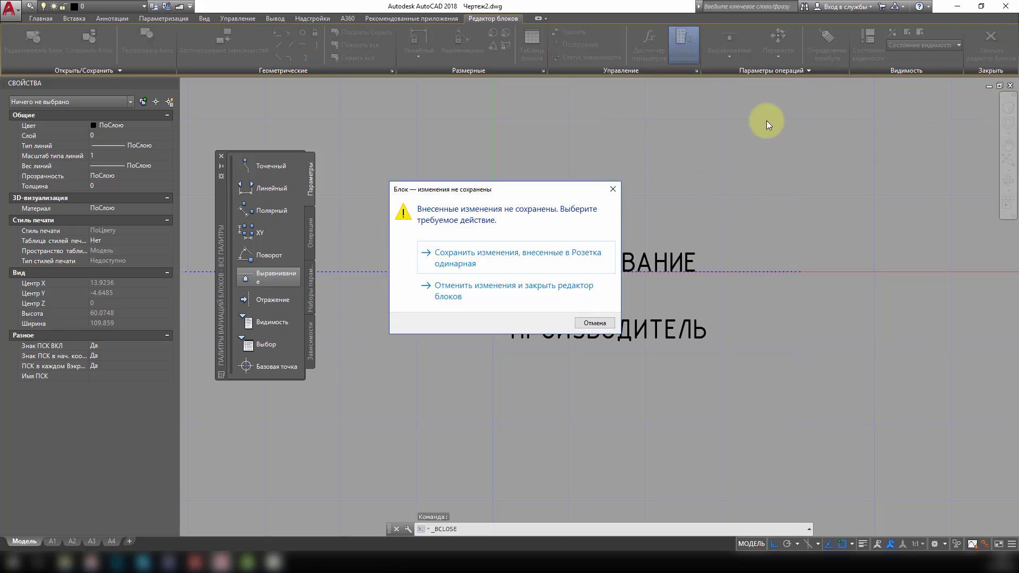
click(494, 259)
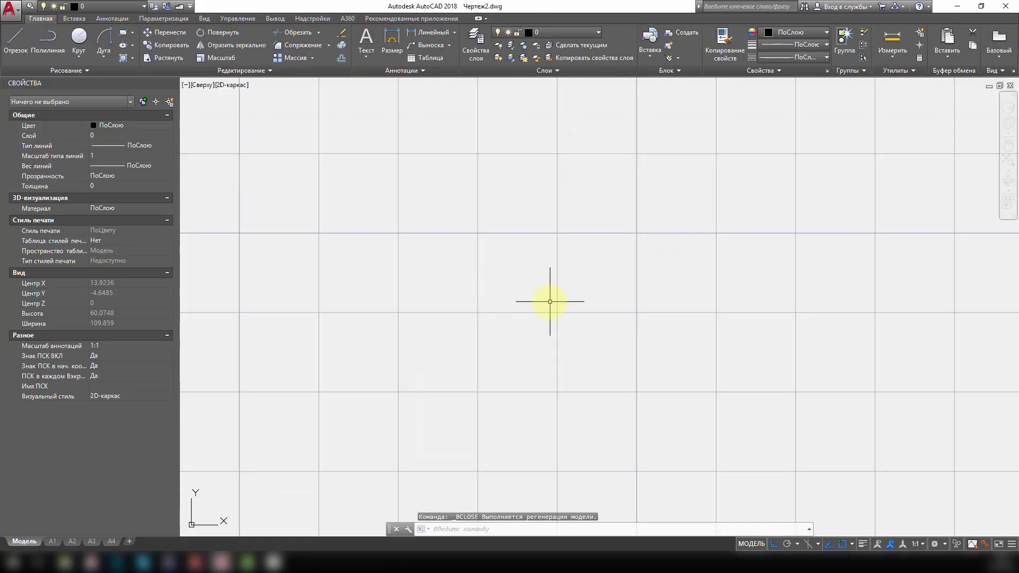
scroll(496, 308, down, 2)
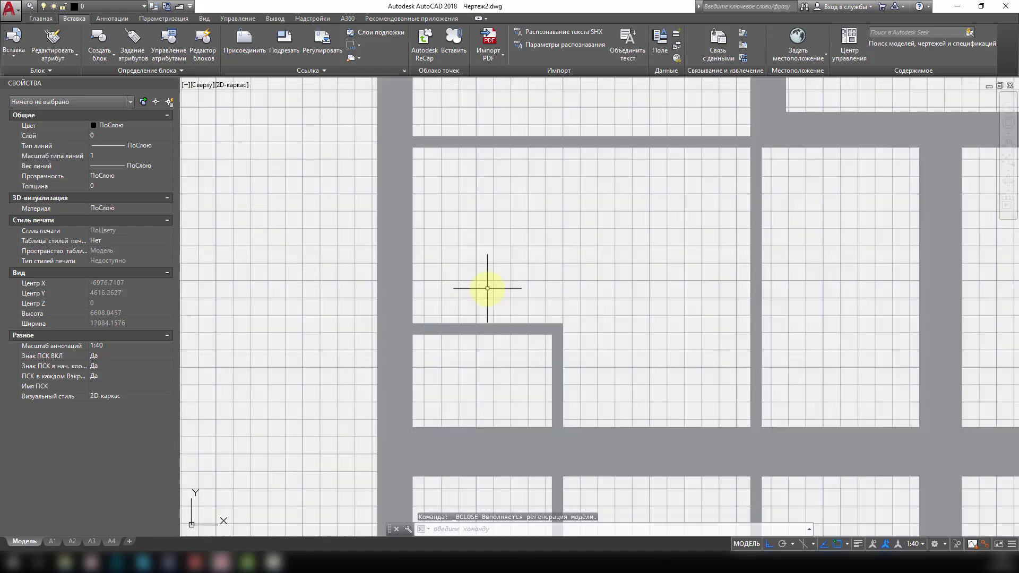
scroll(467, 289, up, 2)
Insert the Розетка одинарная block onto the wall
text(В)
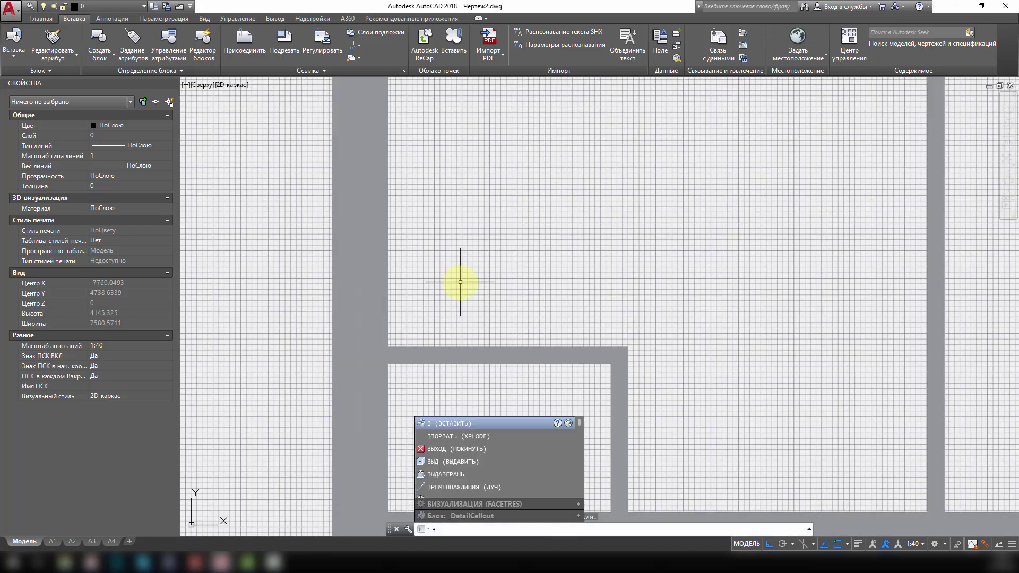
key(Return)
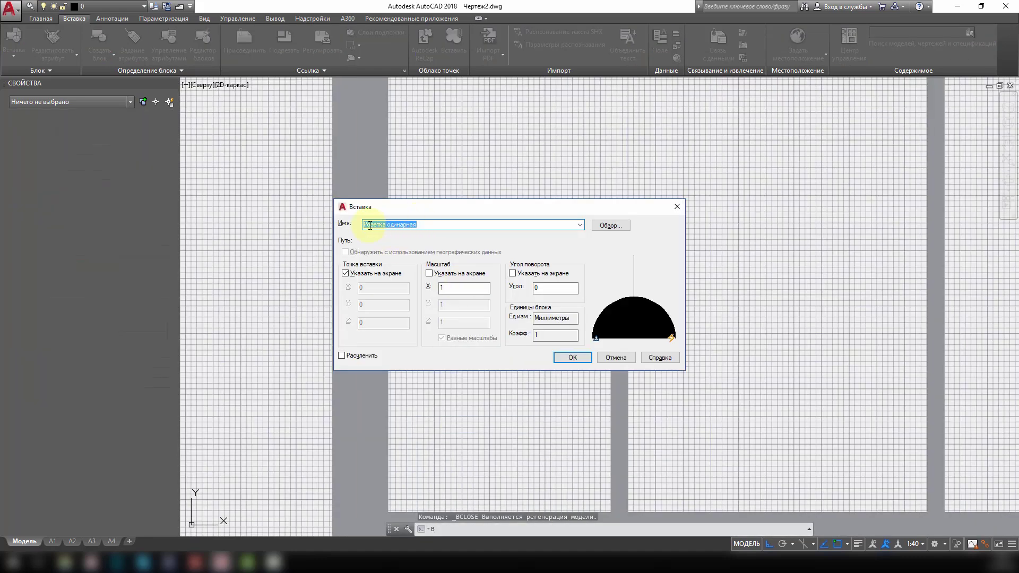
click(573, 359)
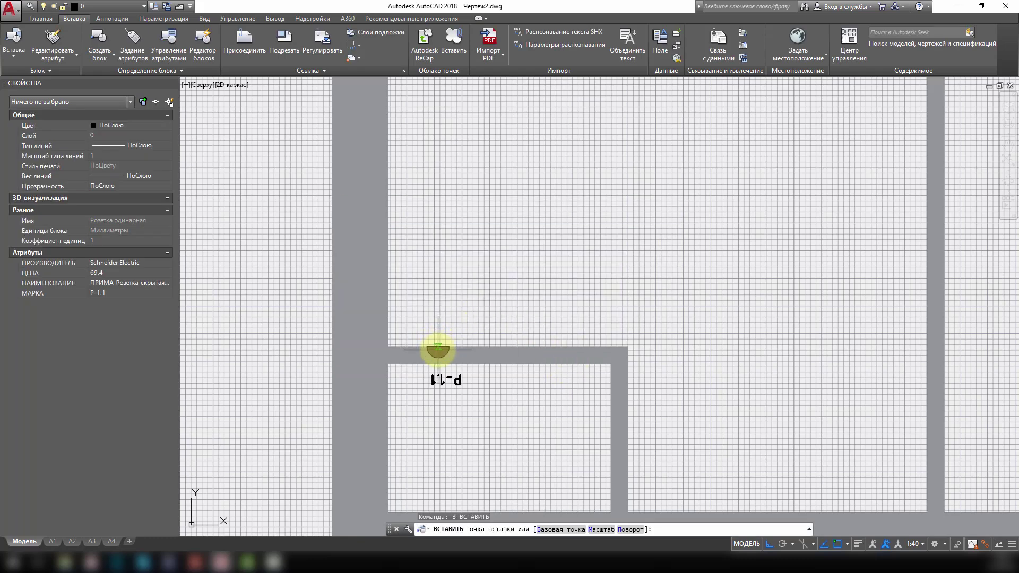
key(F3)
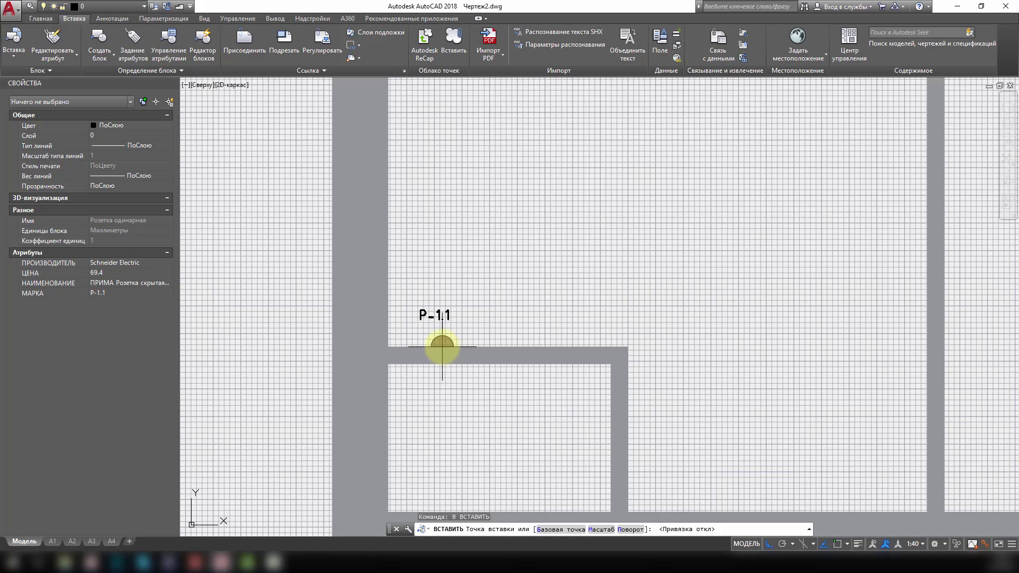
key(F3)
click(441, 350)
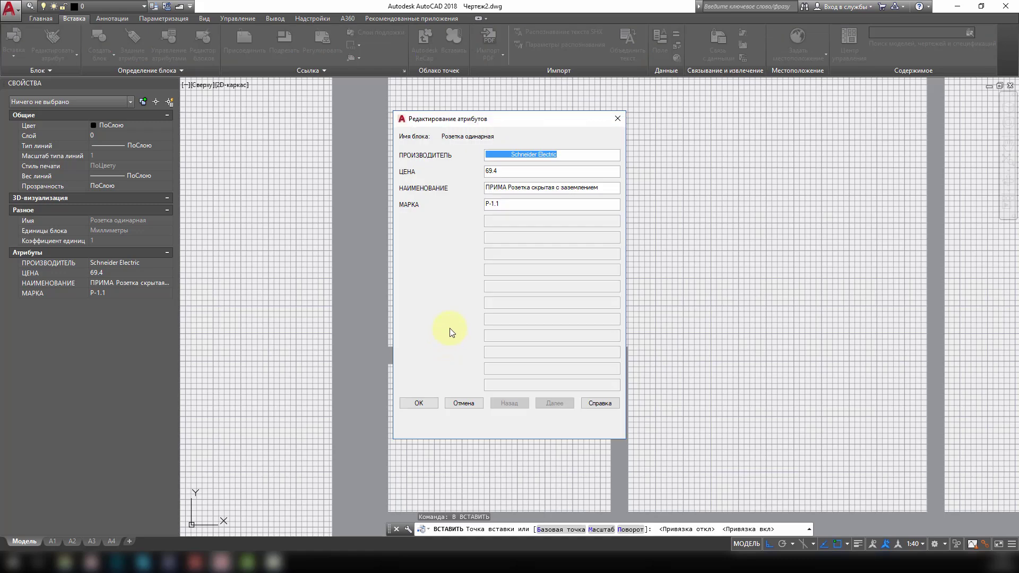
Confirm the outlet's attributes: Р-1.1, manufacturer Schneider Electric, price 69.4
click(512, 161)
key(BackSpace)
key(BackSpace)
key(BackSpace)
drag(544, 155, 456, 168)
click(551, 155)
click(513, 170)
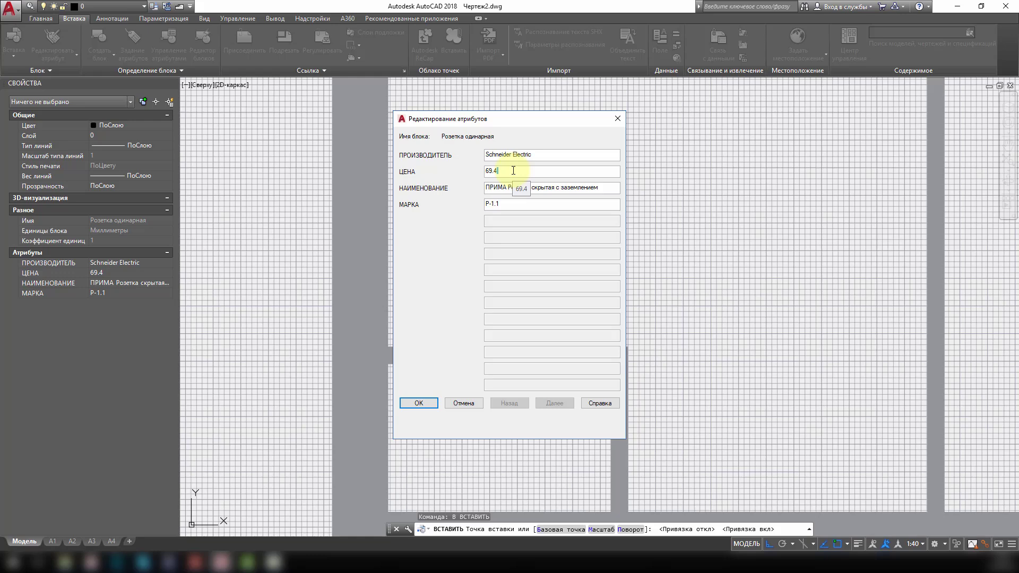
click(537, 158)
click(410, 402)
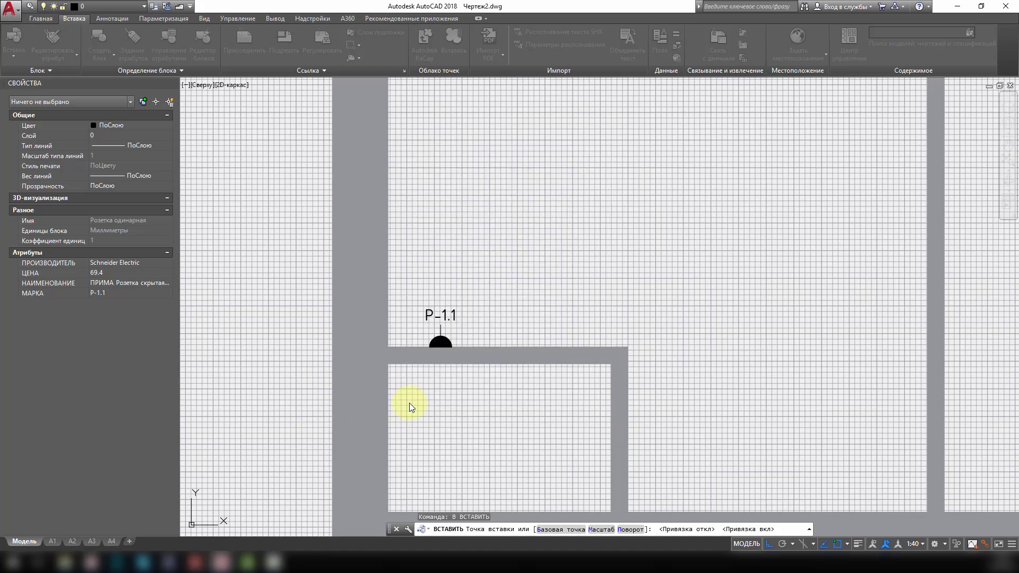
scroll(437, 337, up, 3)
click(437, 337)
Copy the Р-1.1 outlet twice further right along the wall
click(456, 194)
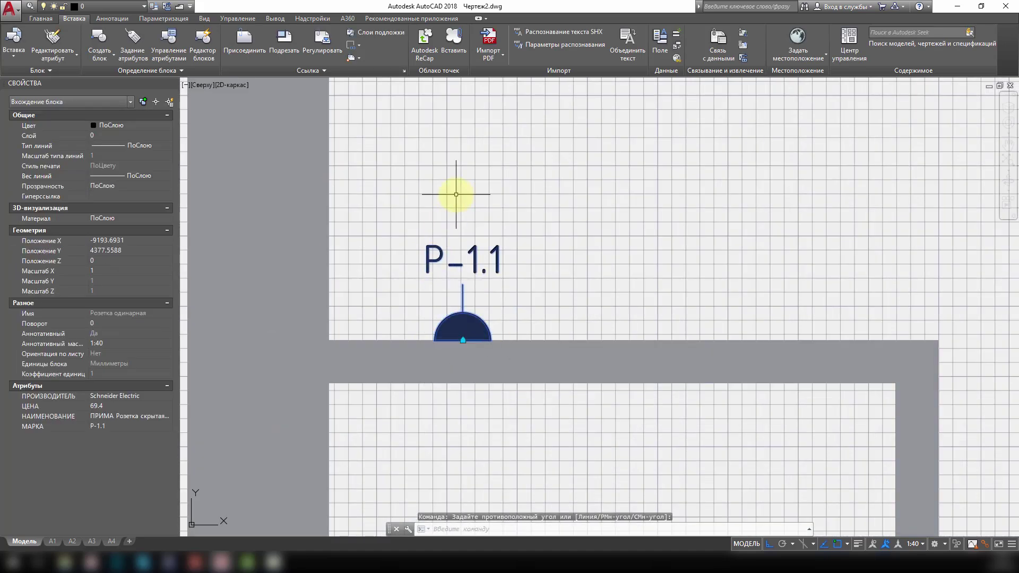
click(478, 171)
text(co)
key(Return)
click(494, 153)
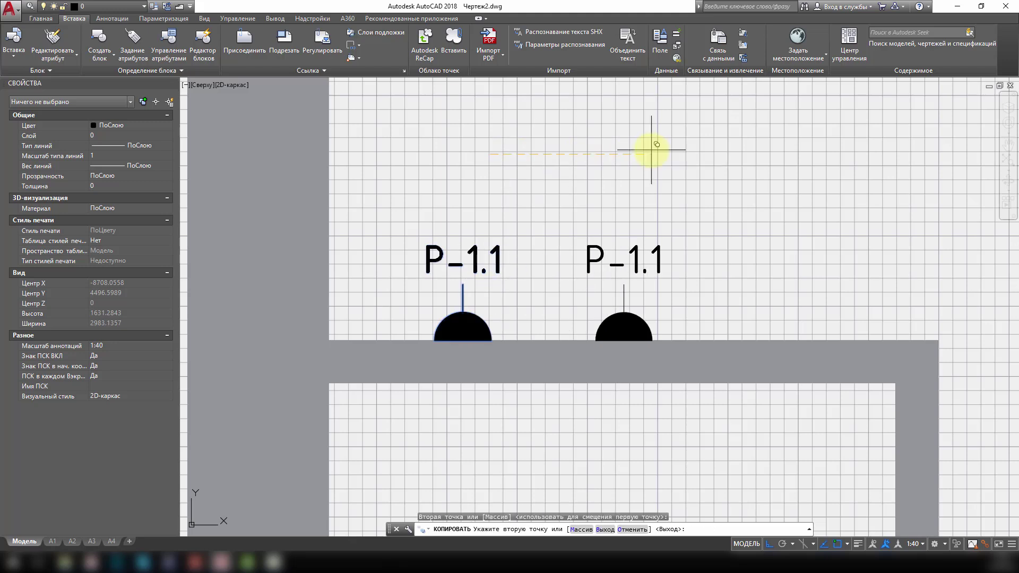
click(656, 148)
click(843, 138)
key(Escape)
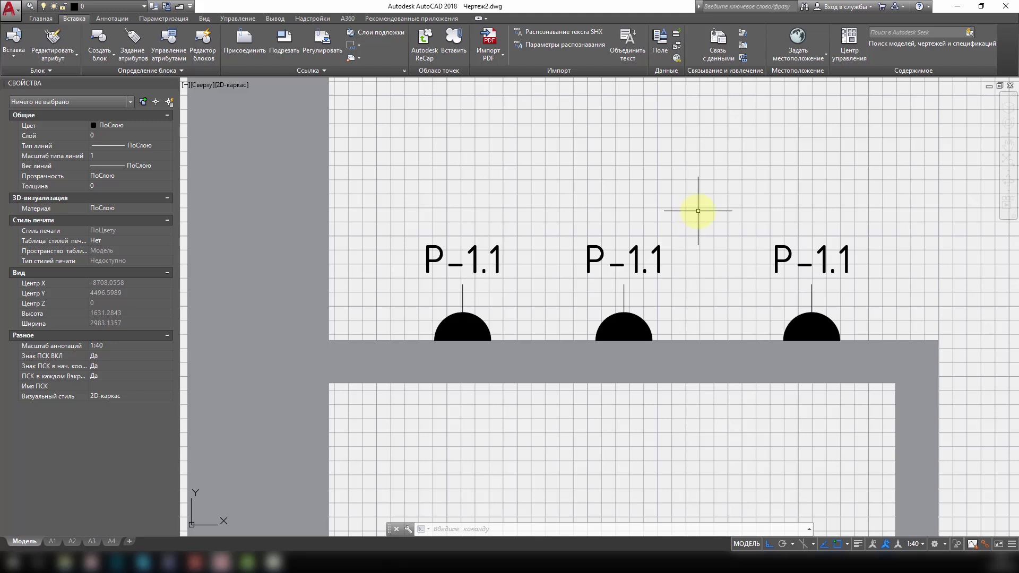
Open the middle outlet's block in the Block Editor
click(622, 290)
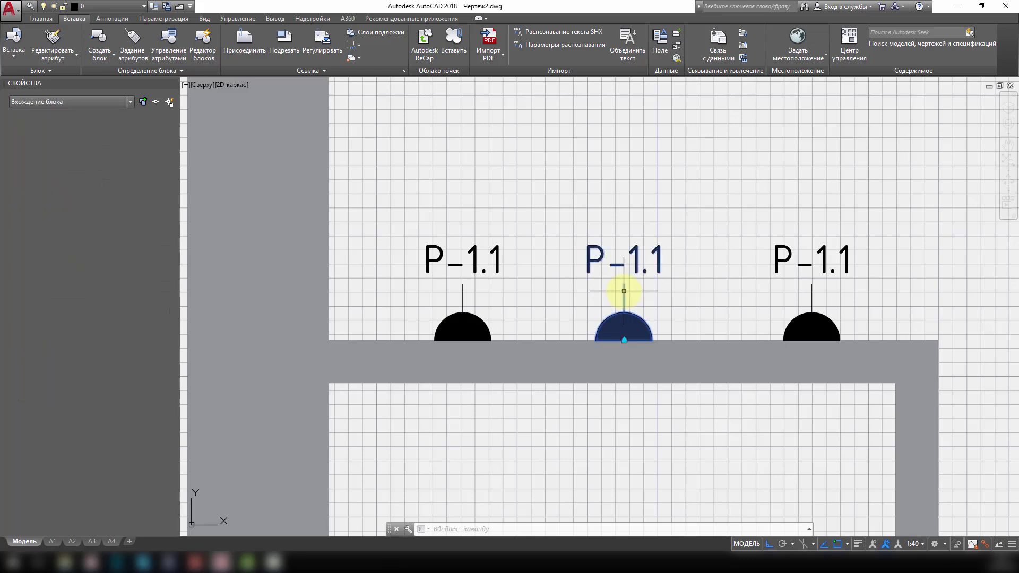
right_click(618, 284)
click(647, 260)
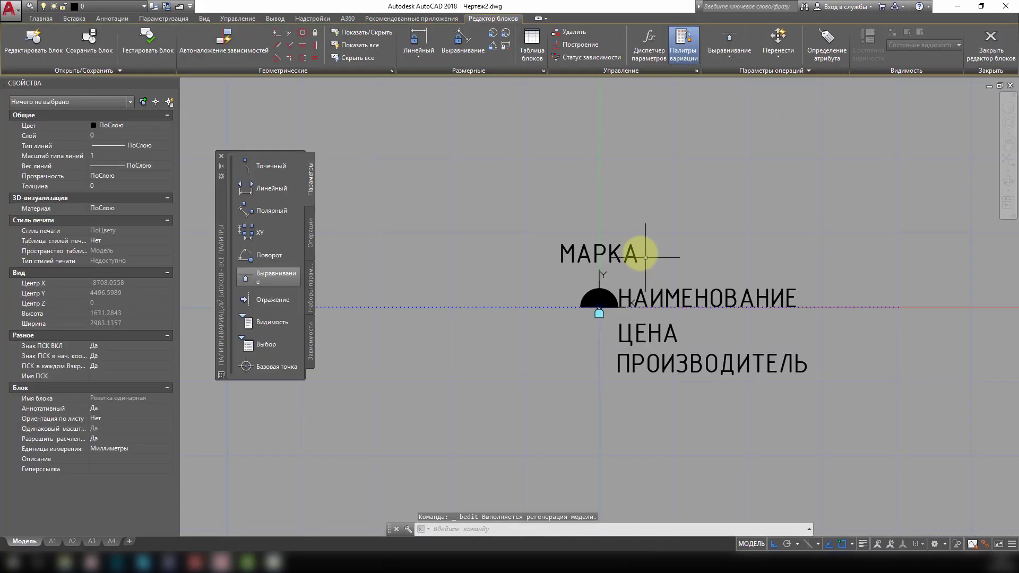
Save the outlet block under the new name 'Розетка одинарная черная' and close the editor
click(108, 70)
click(41, 83)
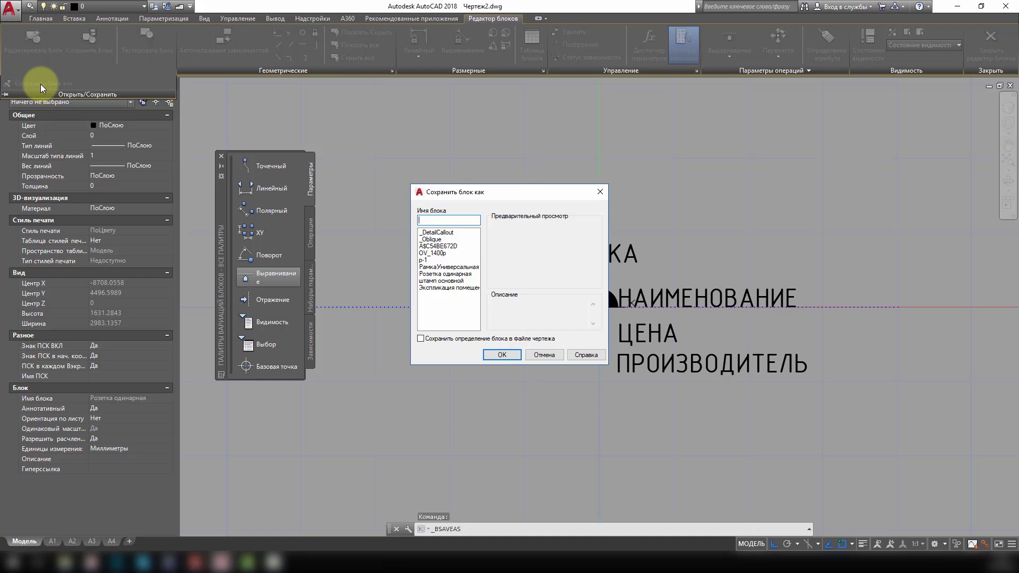
click(430, 275)
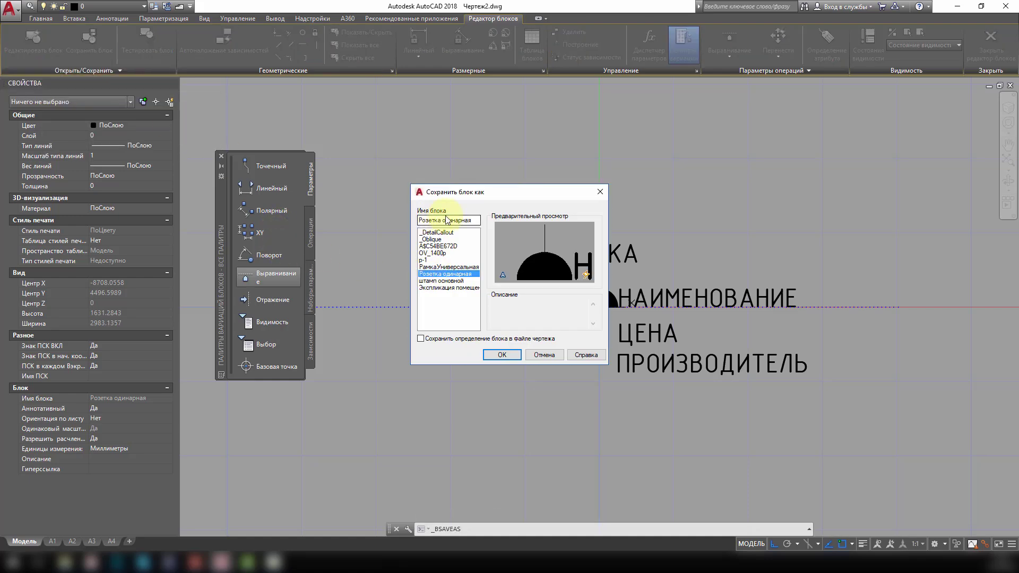
click(476, 219)
text(черная)
click(502, 355)
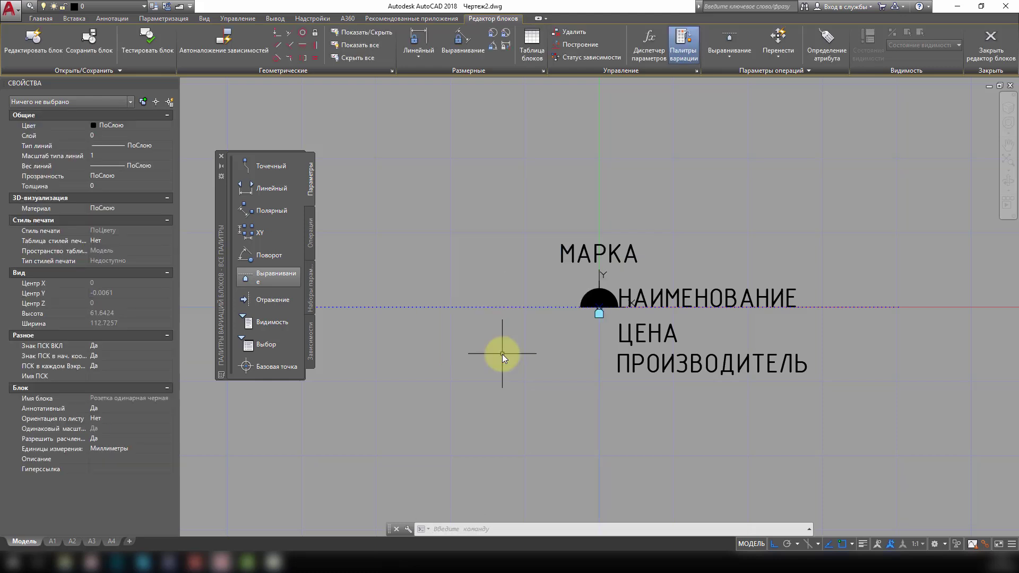
click(997, 52)
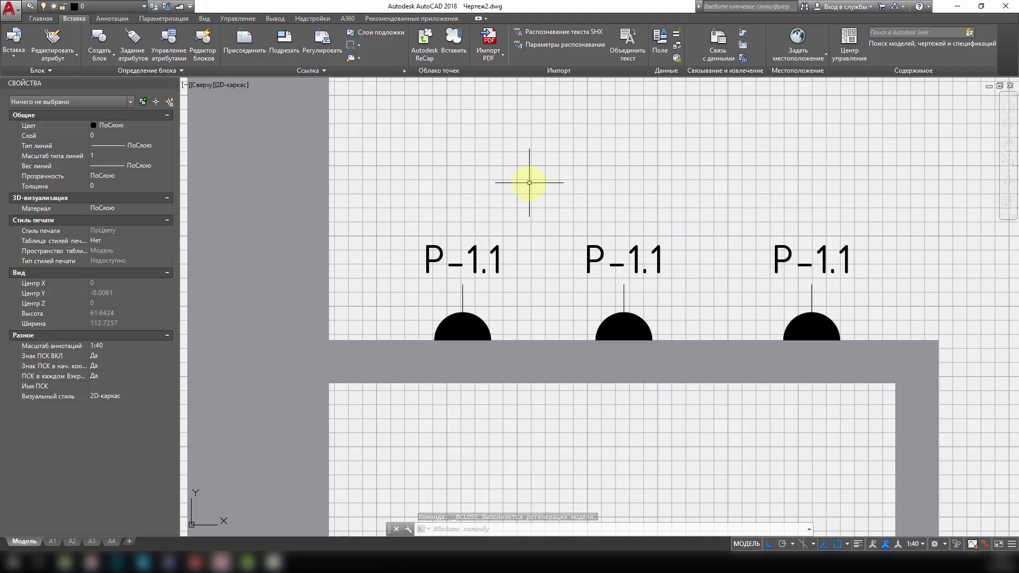
Use RENAME to change block 'Розетка одинарная' to 'Розетка одинарная белая'
text(ПЕР)
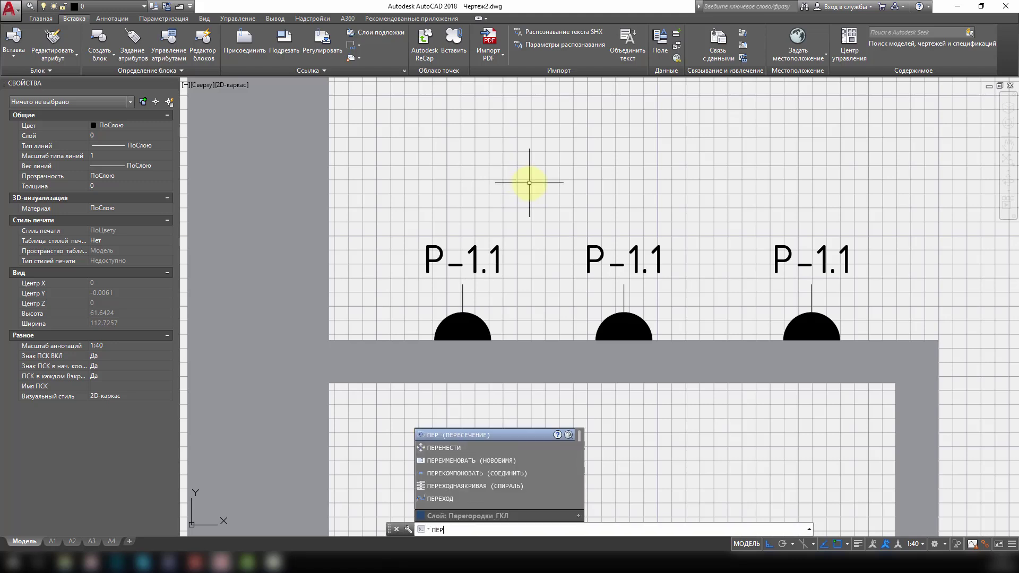
text(и)
key(BackSpace)
key(Down)
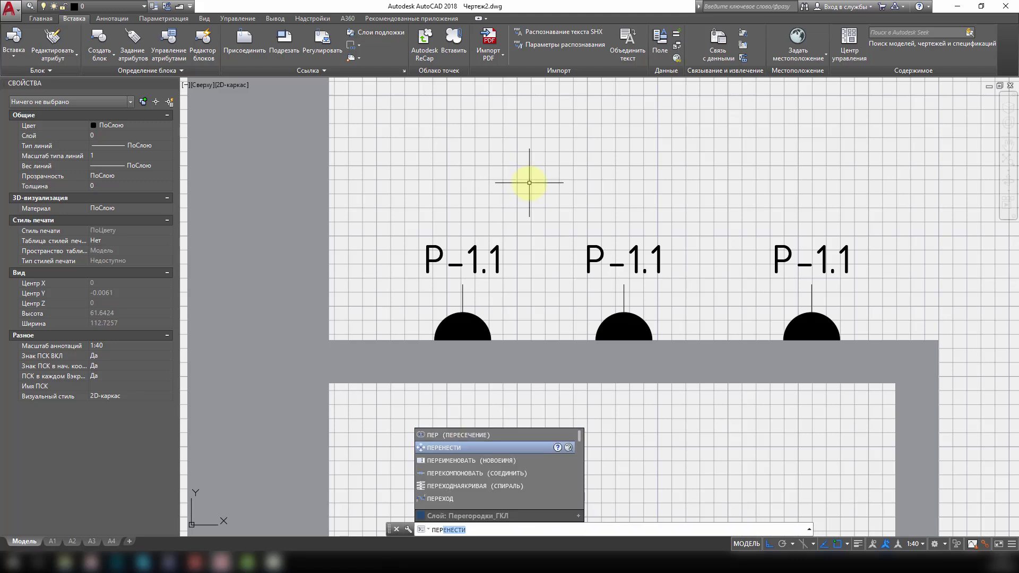
key(Down)
key(Return)
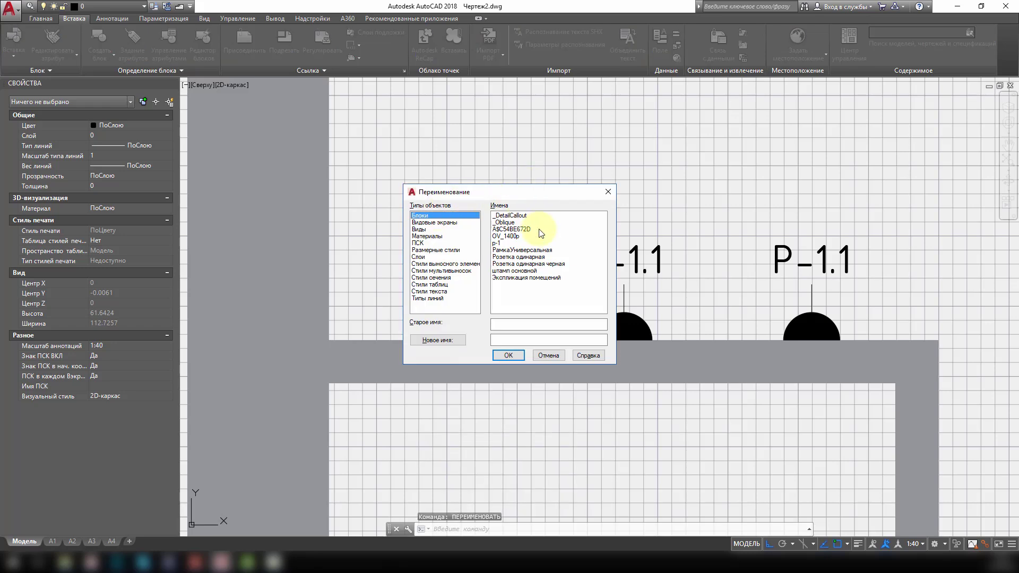
click(525, 257)
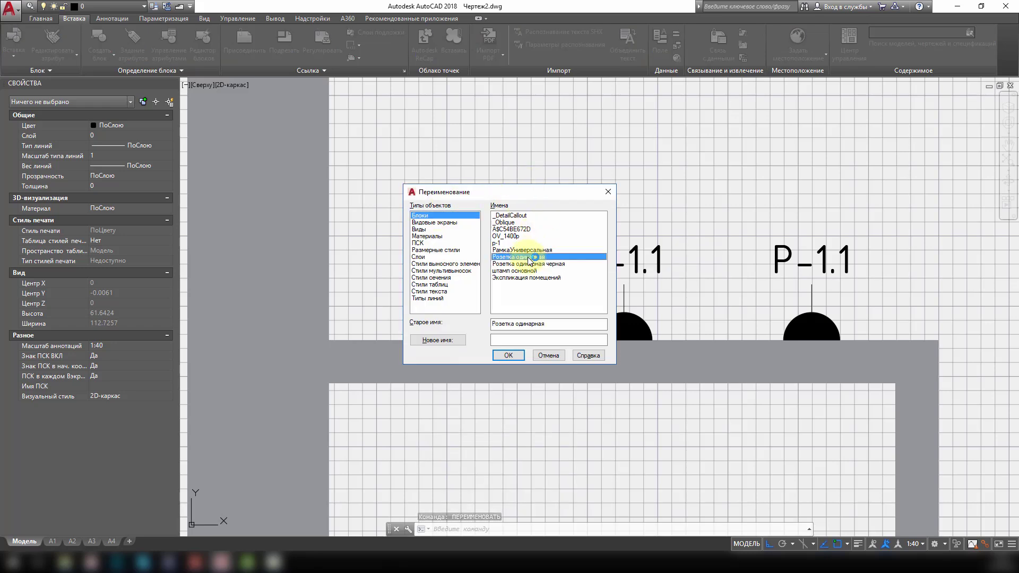
click(550, 327)
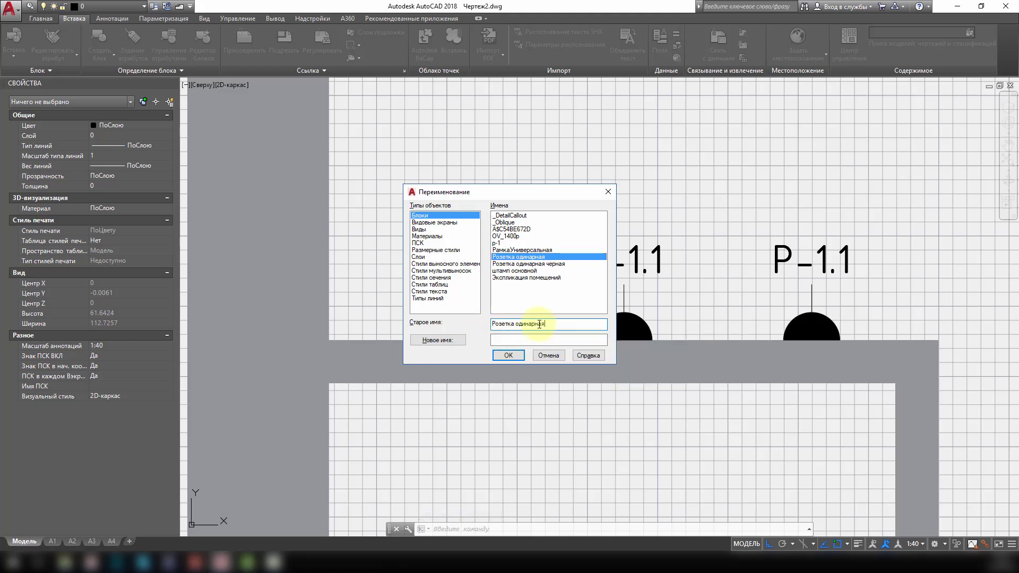
drag(539, 323, 439, 322)
key(ctrl+c)
click(498, 341)
key(ctrl+v)
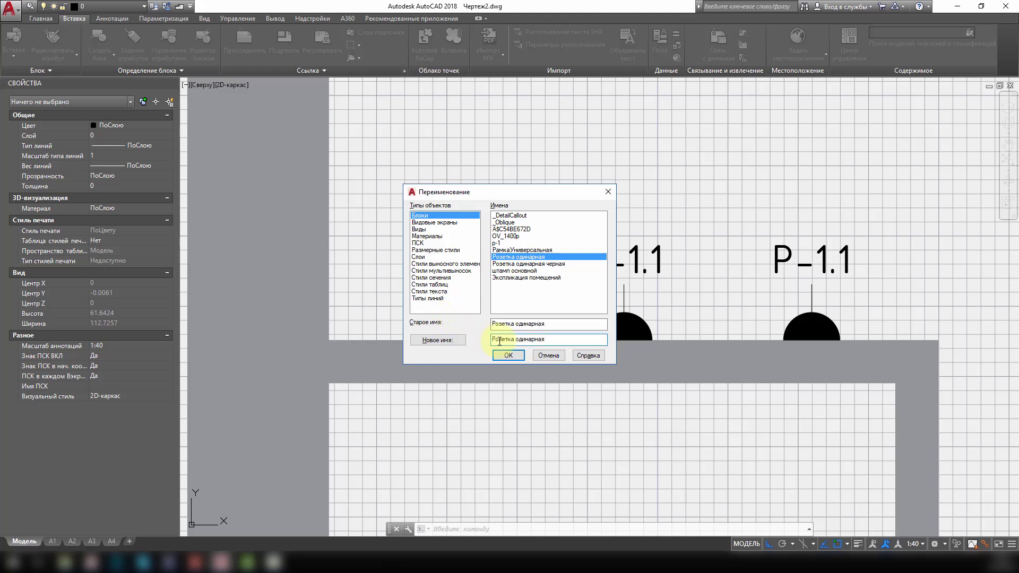
text(белая)
click(509, 356)
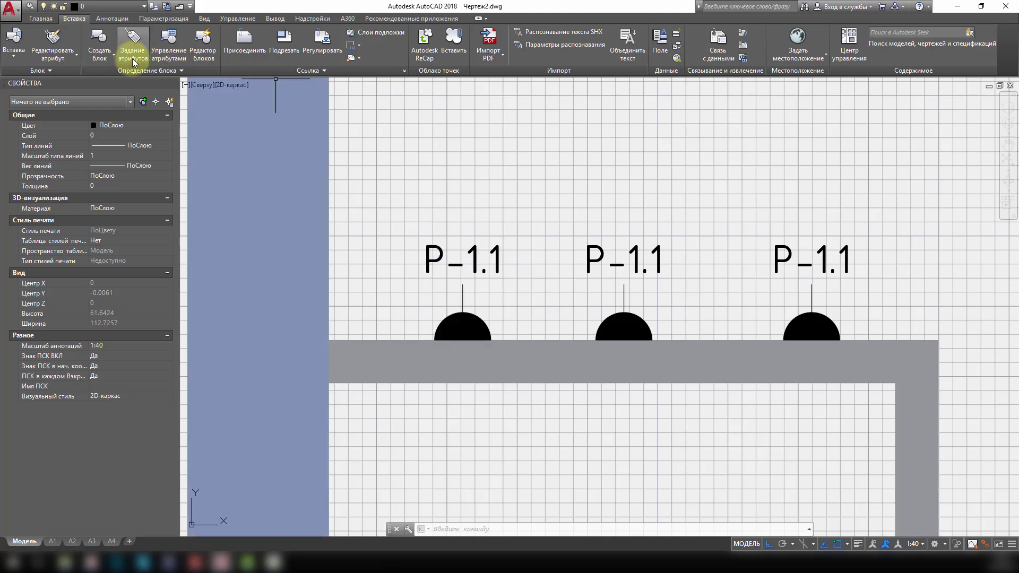
Open block 'Розетка одинарная белая' in the Block Editor
click(205, 42)
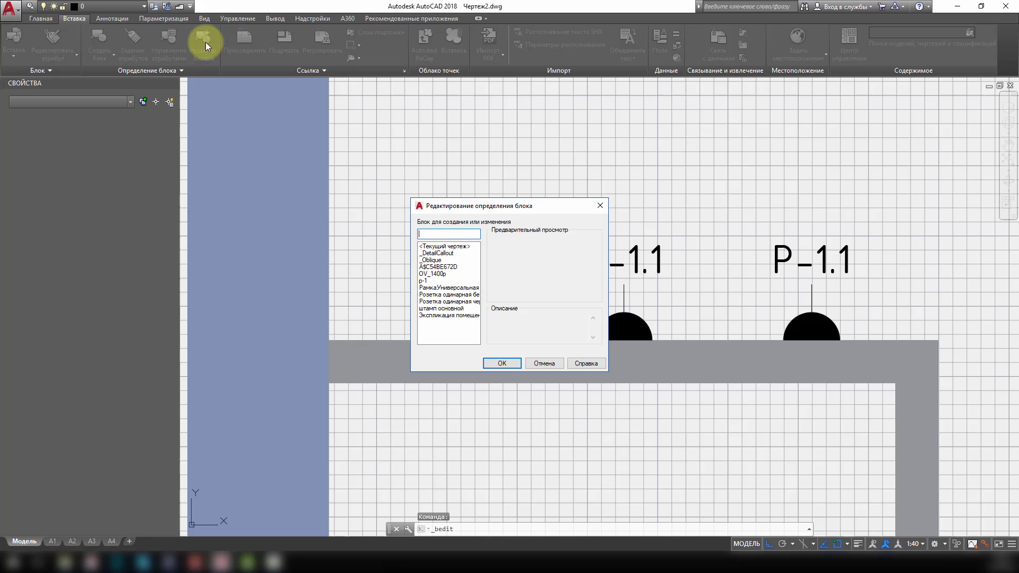
click(478, 295)
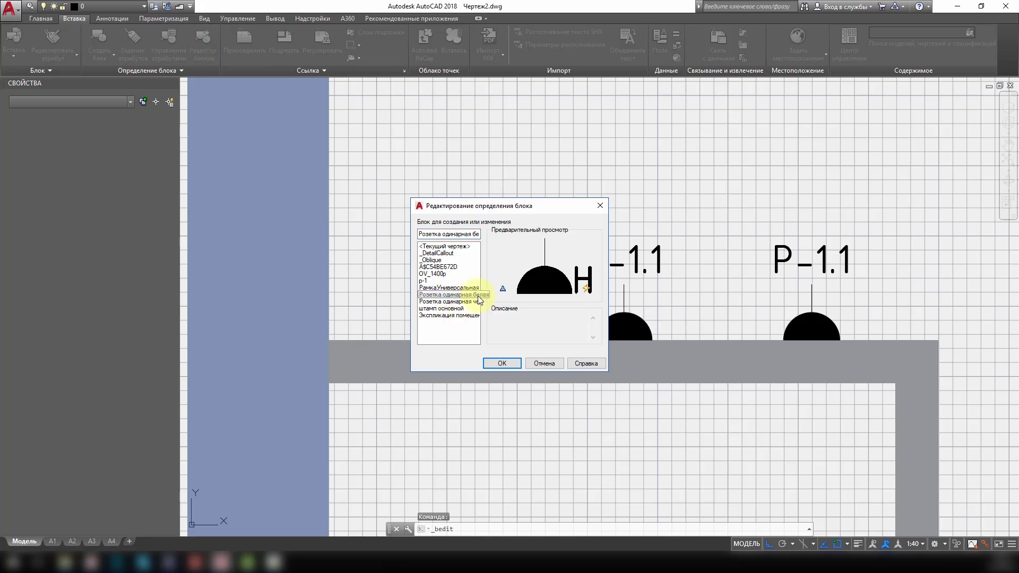
click(510, 362)
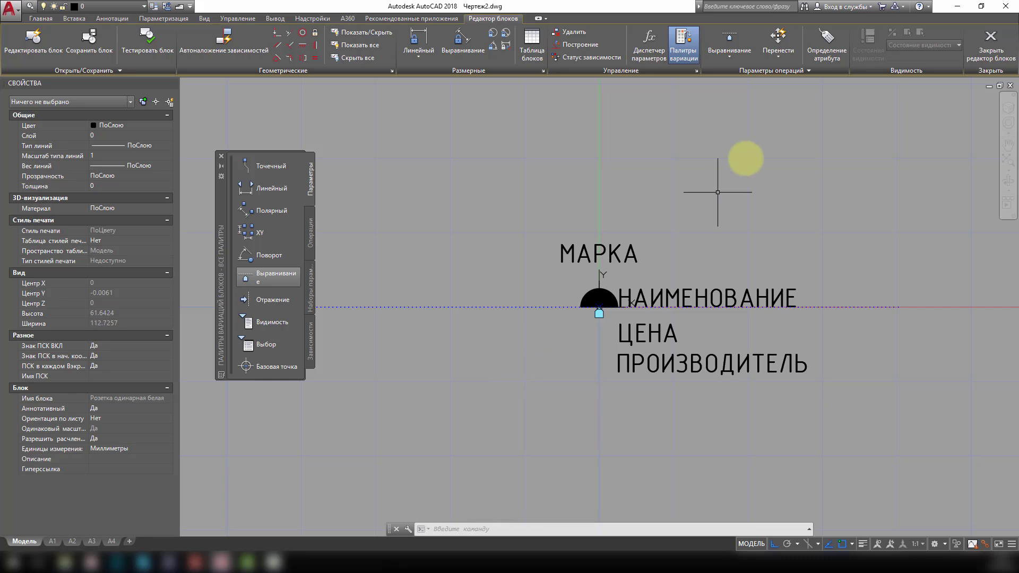
Add an invisible Цвет attribute defaulting to Белый below ПРОИЗВОДИТЕЛЬ, then save and close
click(827, 46)
text(Цвет)
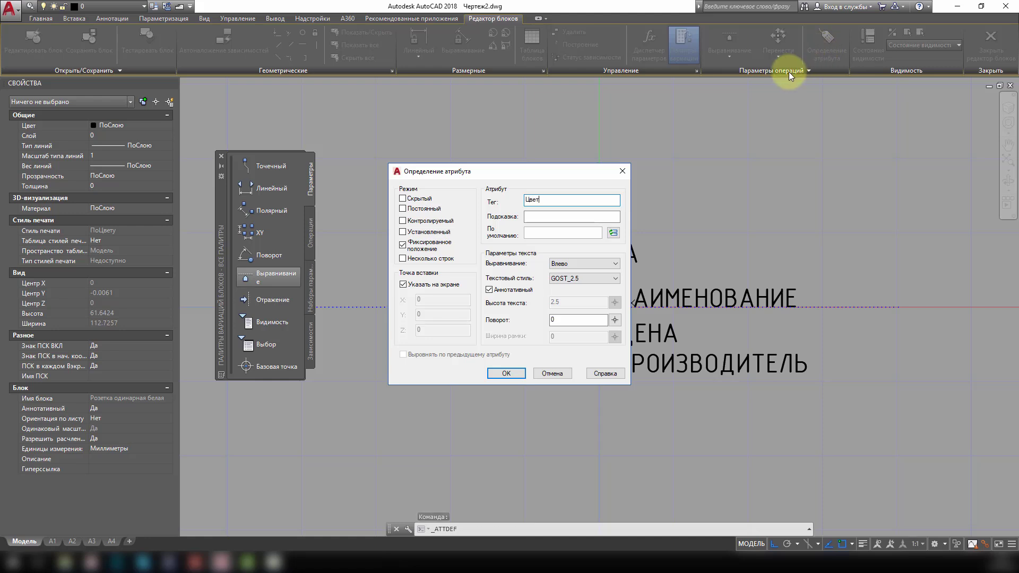
click(530, 232)
text(Белый)
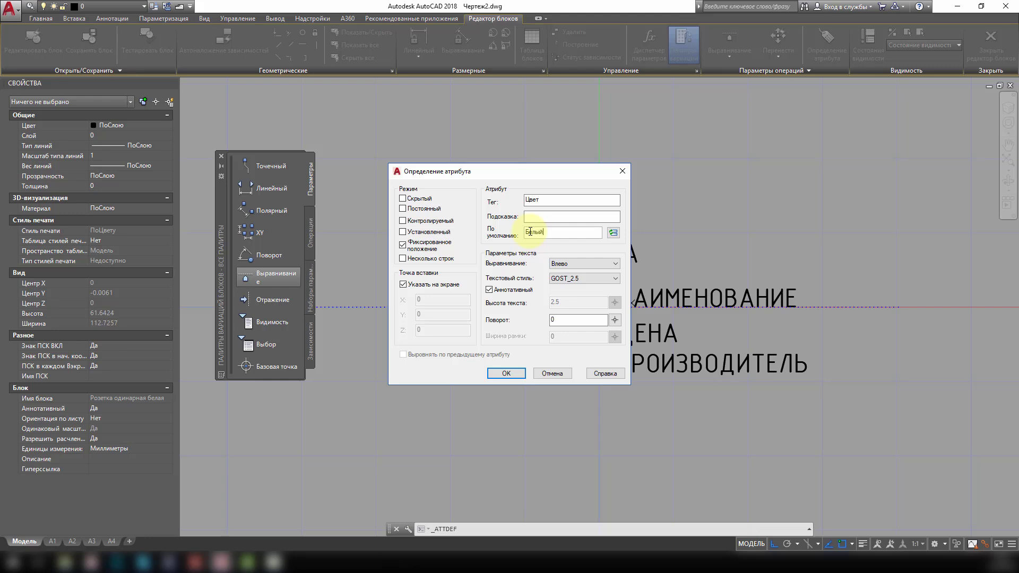
click(403, 199)
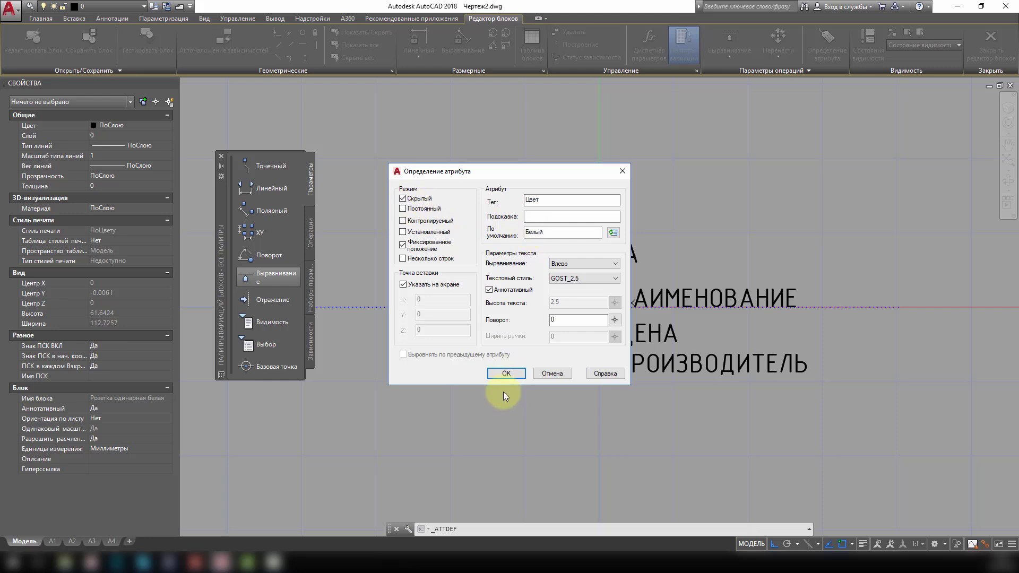
click(506, 373)
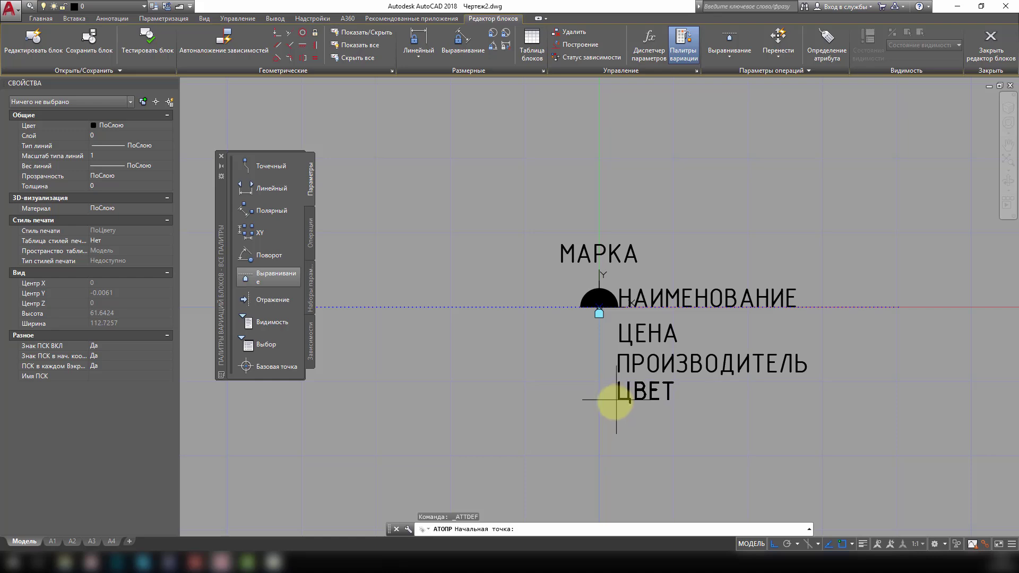
click(616, 399)
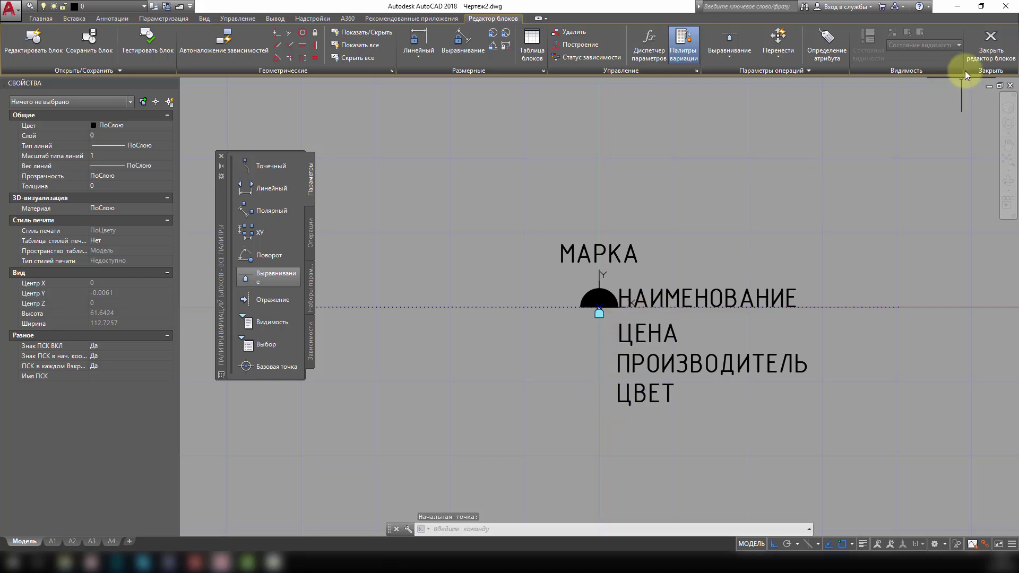
click(990, 40)
click(492, 271)
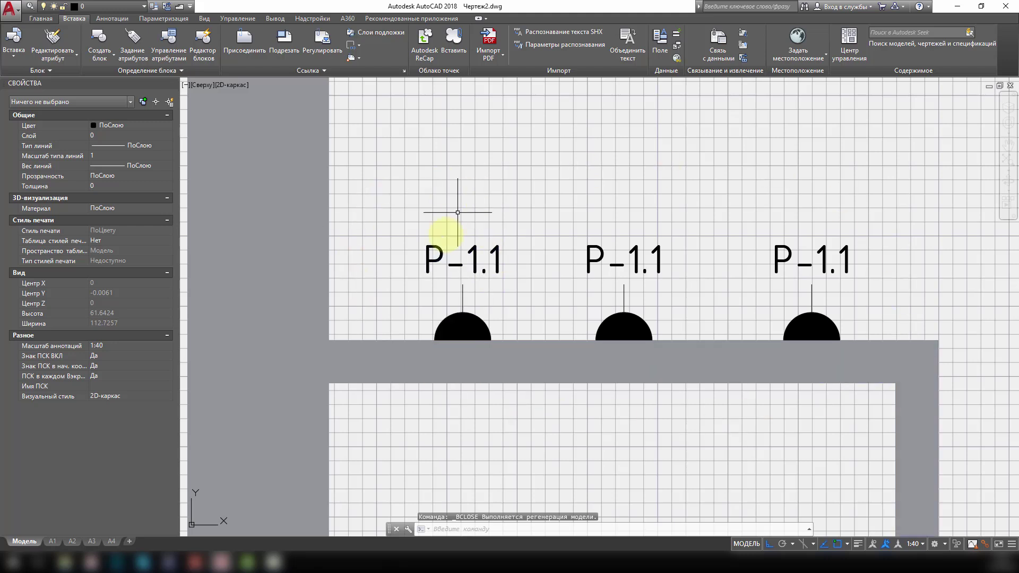
Check the first outlet's attributes, then bring up the Block Attribute Manager
click(462, 287)
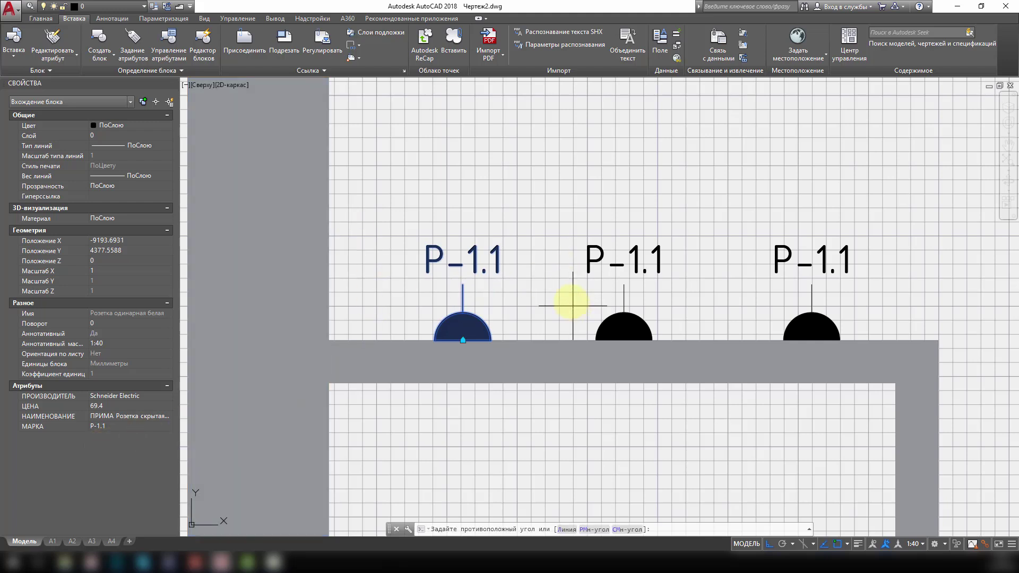
key(Escape)
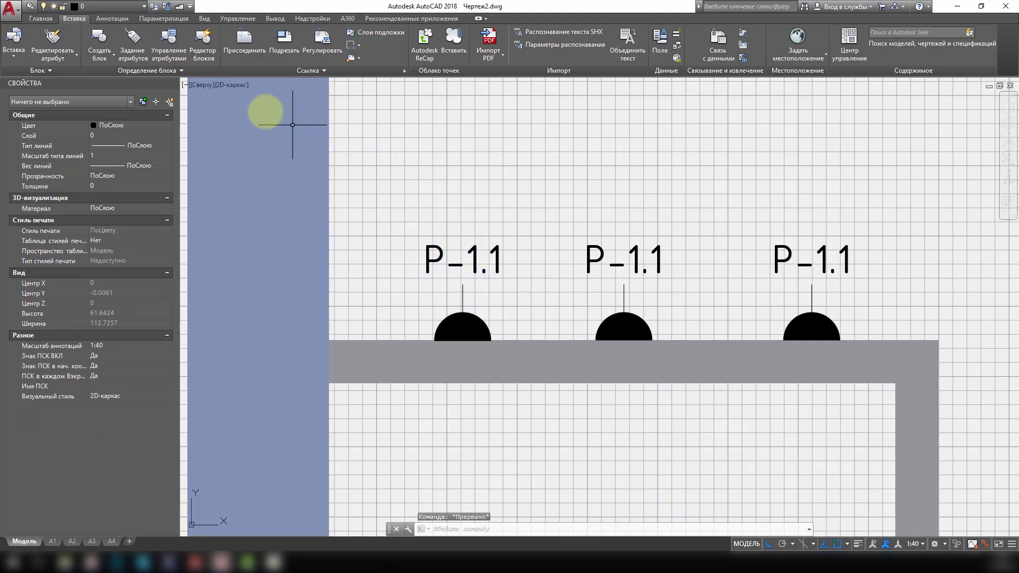
click(166, 46)
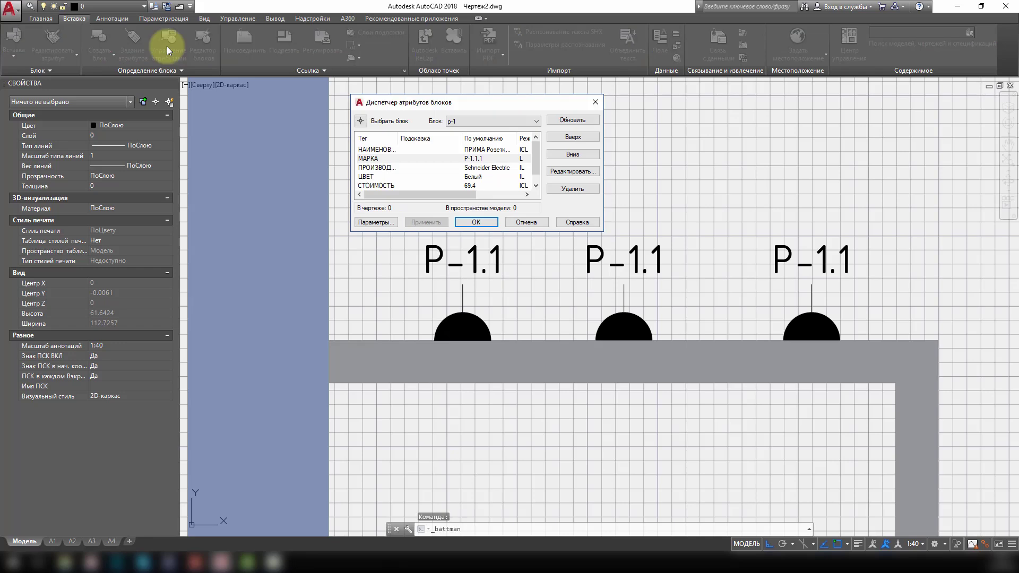
Sync the Розетка одинарная белая block so the placed outlets receive the ЦВЕТ attribute
click(529, 121)
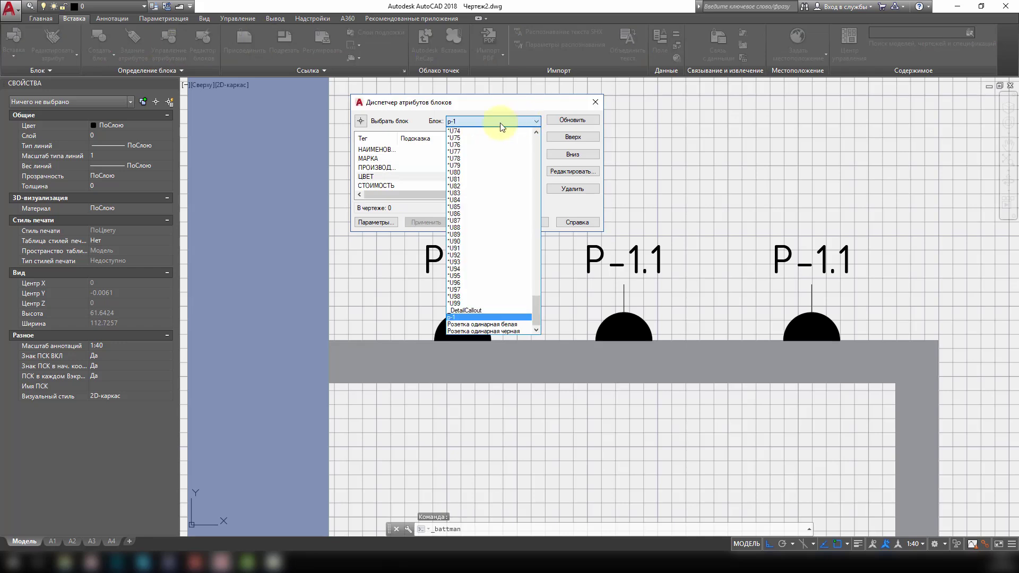
click(467, 324)
click(367, 187)
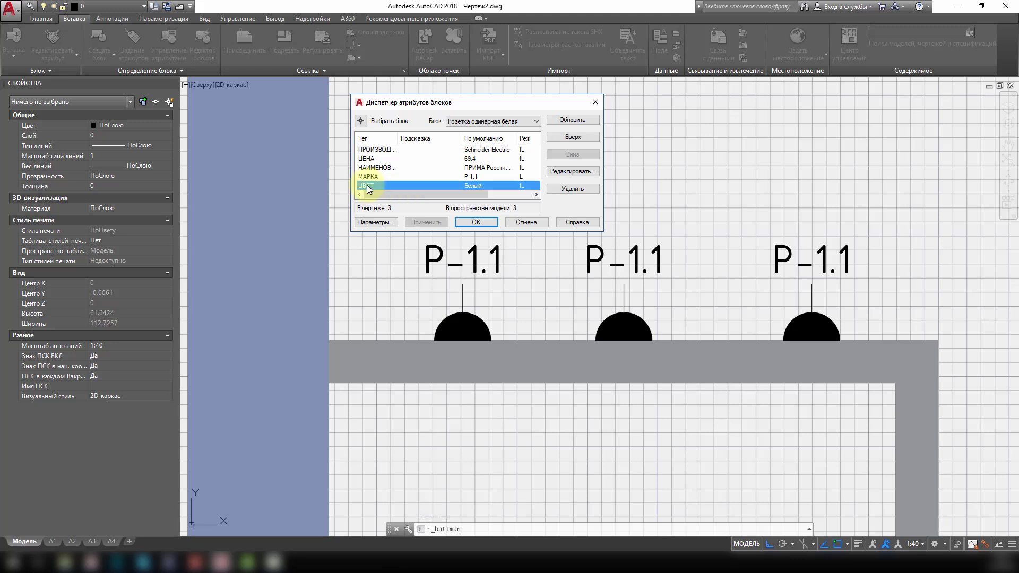
click(577, 121)
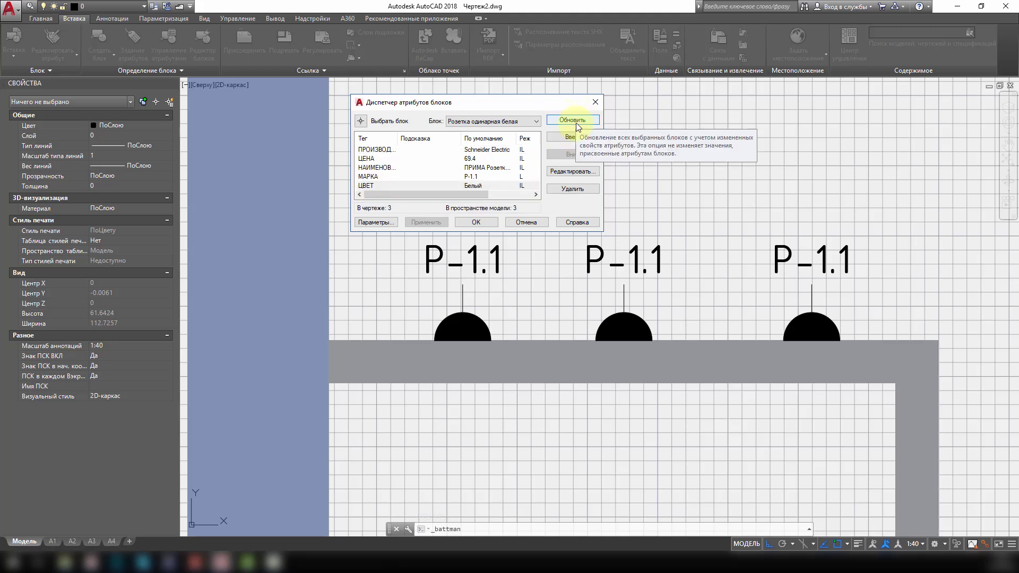
click(477, 223)
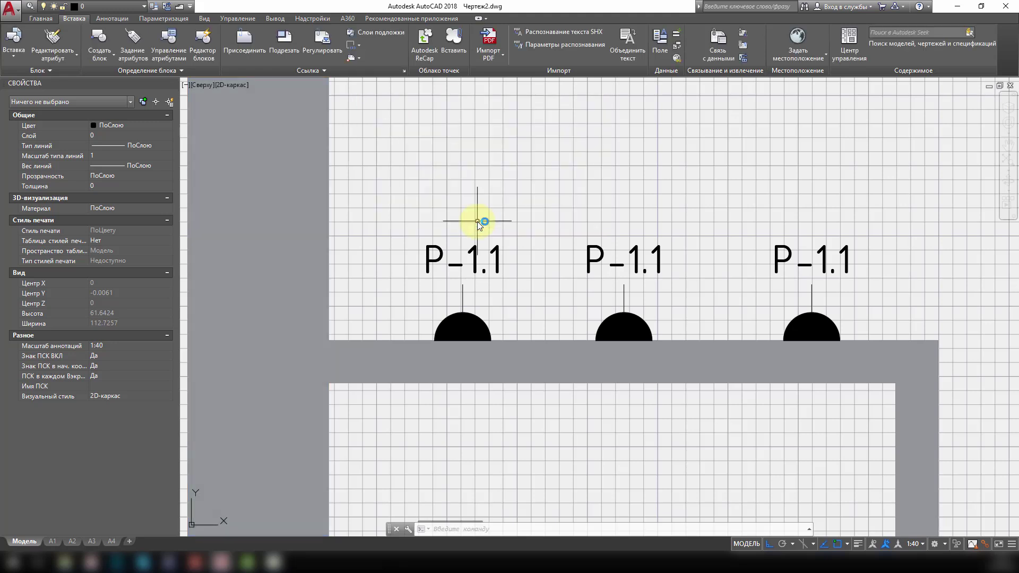
Inspect the left, middle and right white outlets to confirm ЦВЕТ reads Белый
click(462, 292)
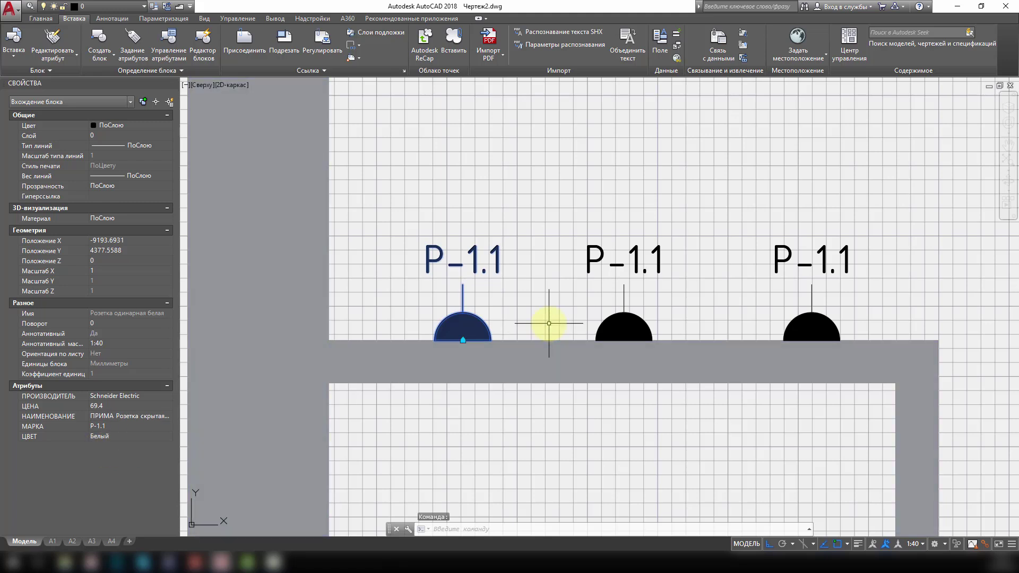
key(Escape)
click(617, 301)
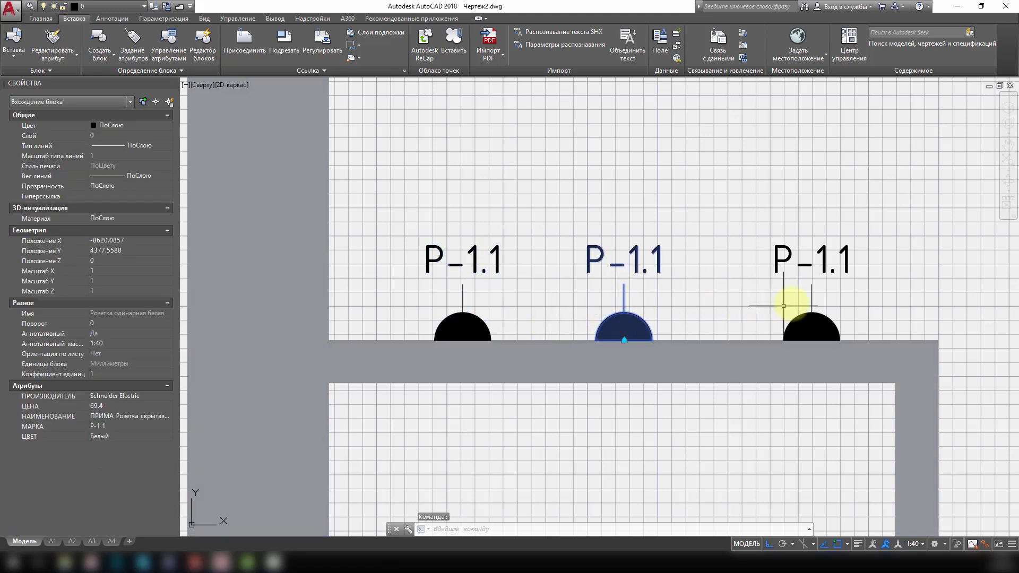
click(811, 292)
key(Escape)
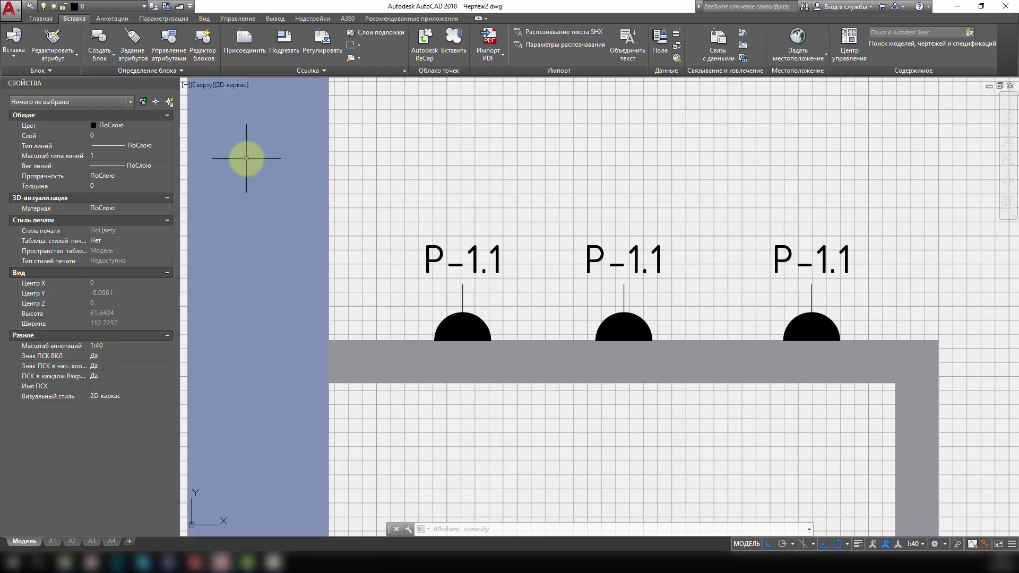
click(203, 43)
Open the black single outlet block for editing and review its МАРКА attribute definition
click(459, 302)
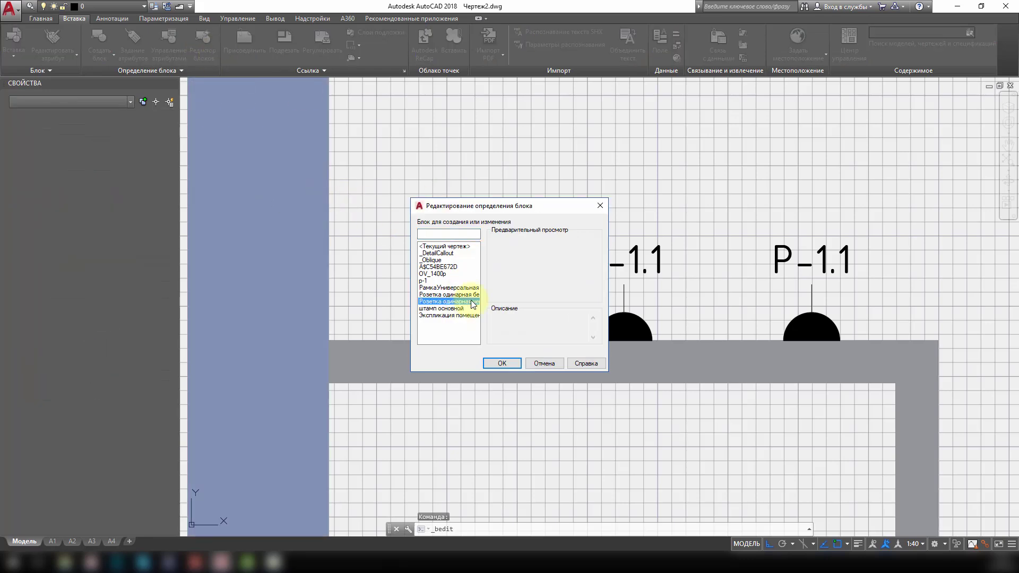
click(505, 363)
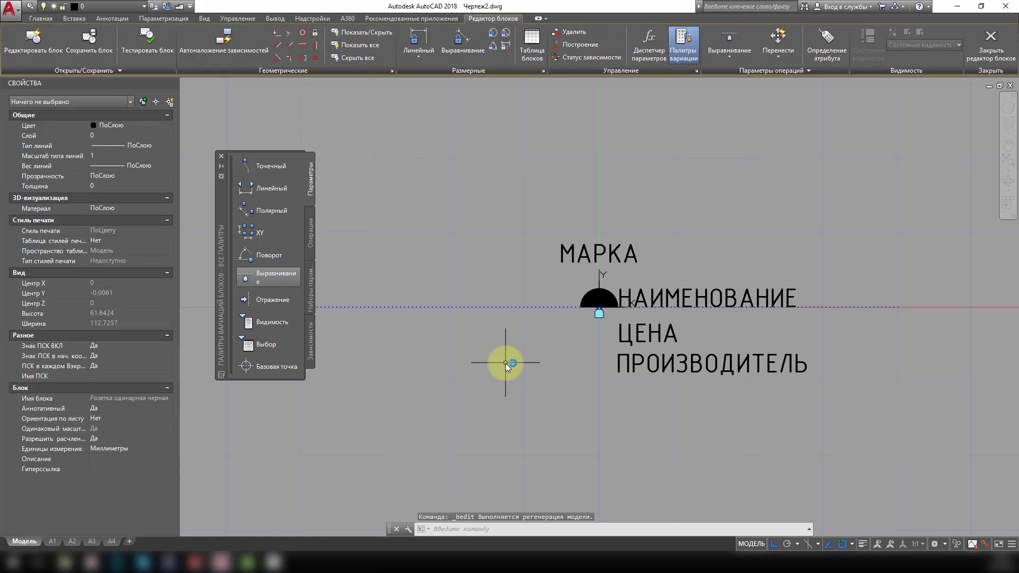
double_click(584, 252)
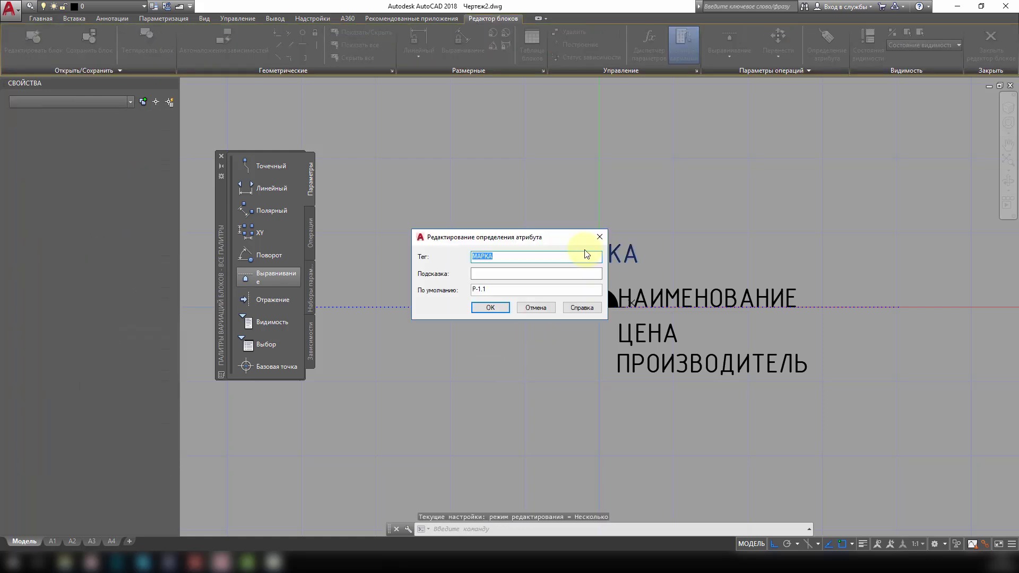
click(484, 289)
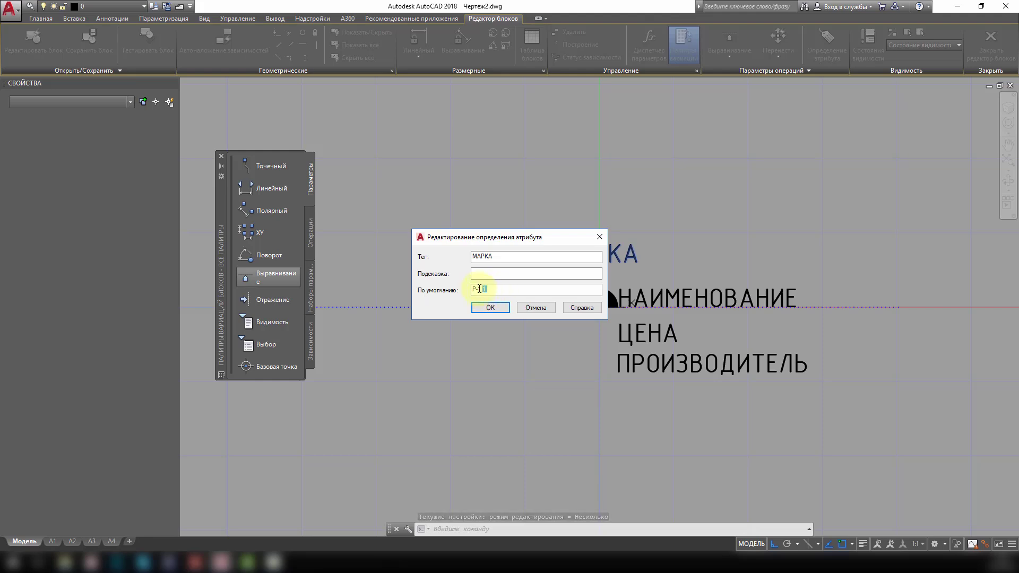
text(2)
click(489, 308)
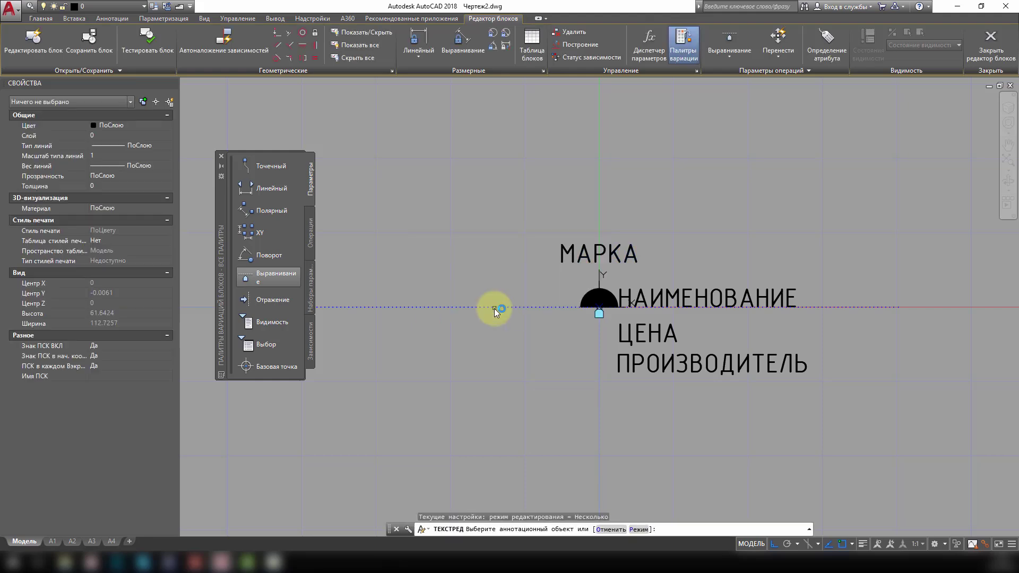
key(Escape)
Copy the ПРОИЗВОДИТЕЛЬ attribute definition to just below the original
click(618, 367)
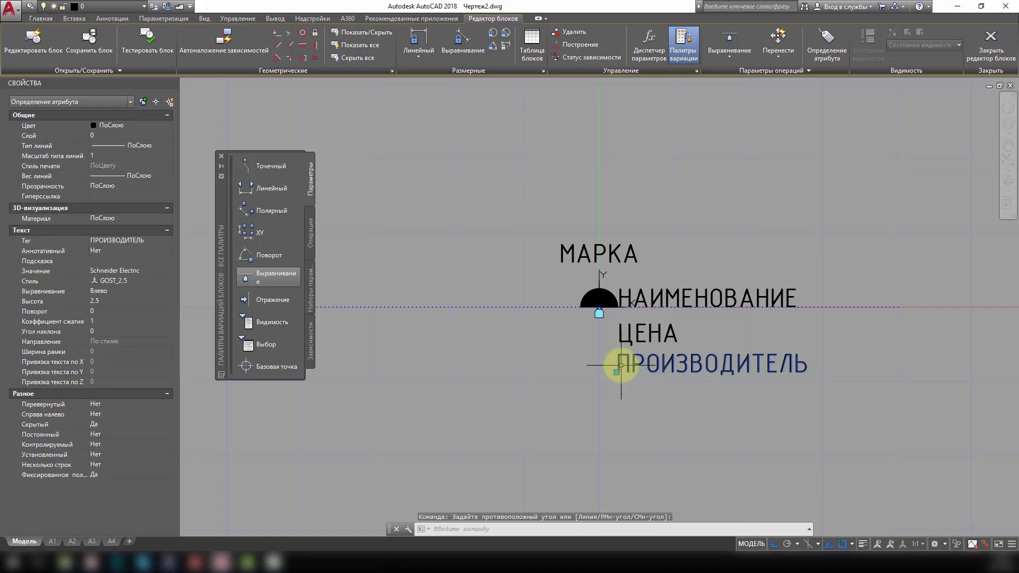
text(co)
key(Return)
click(621, 365)
click(621, 390)
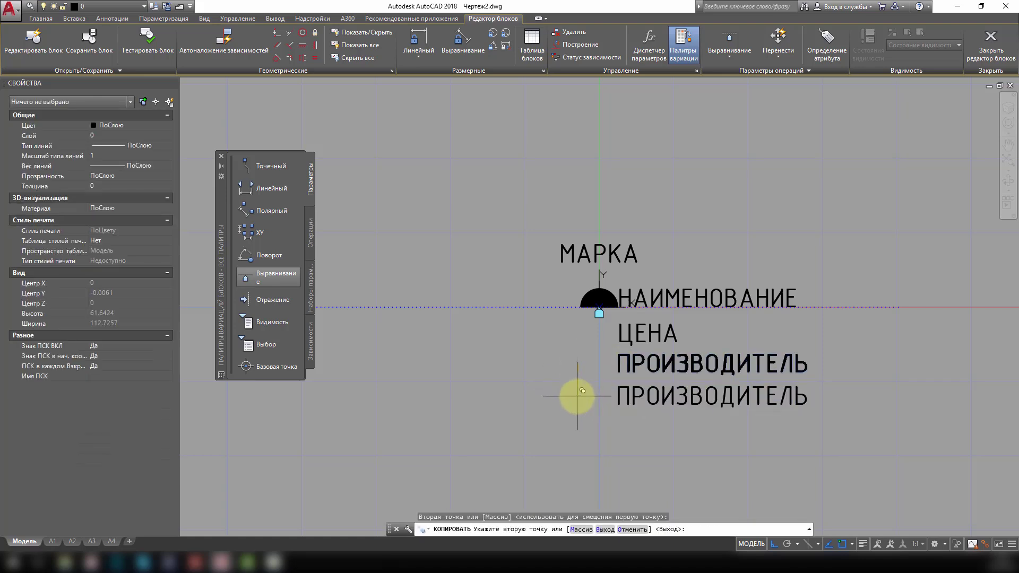
key(Escape)
Retag the copy as Цвет with default черный, then close the editor saving changes
double_click(621, 390)
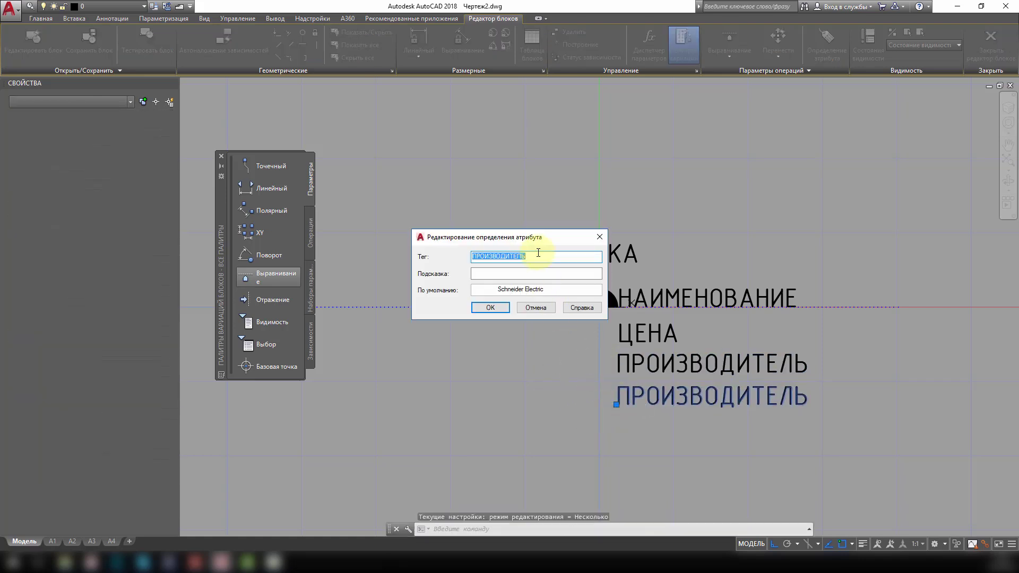
text(Цвет)
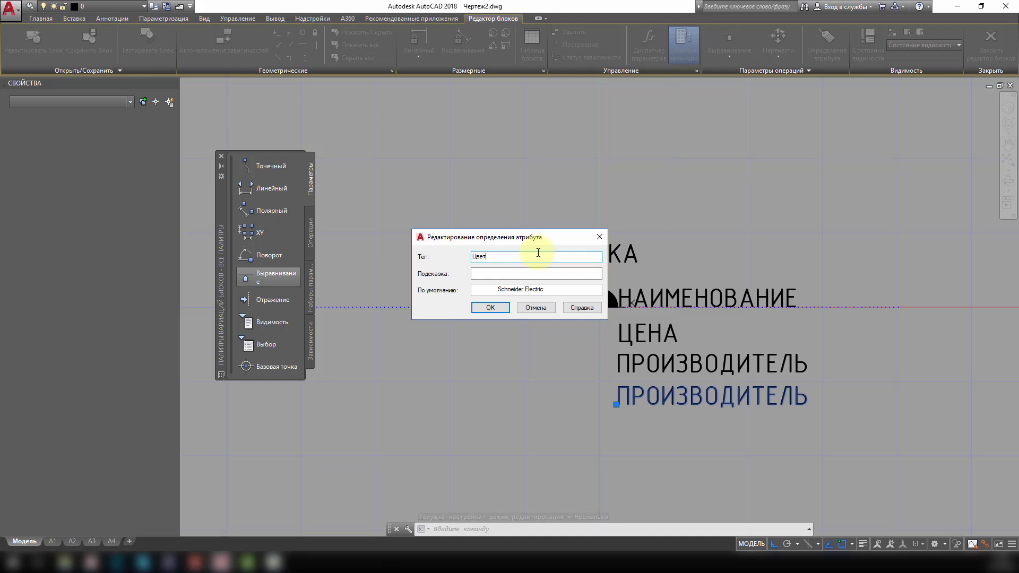
drag(552, 291, 379, 287)
text(ч)
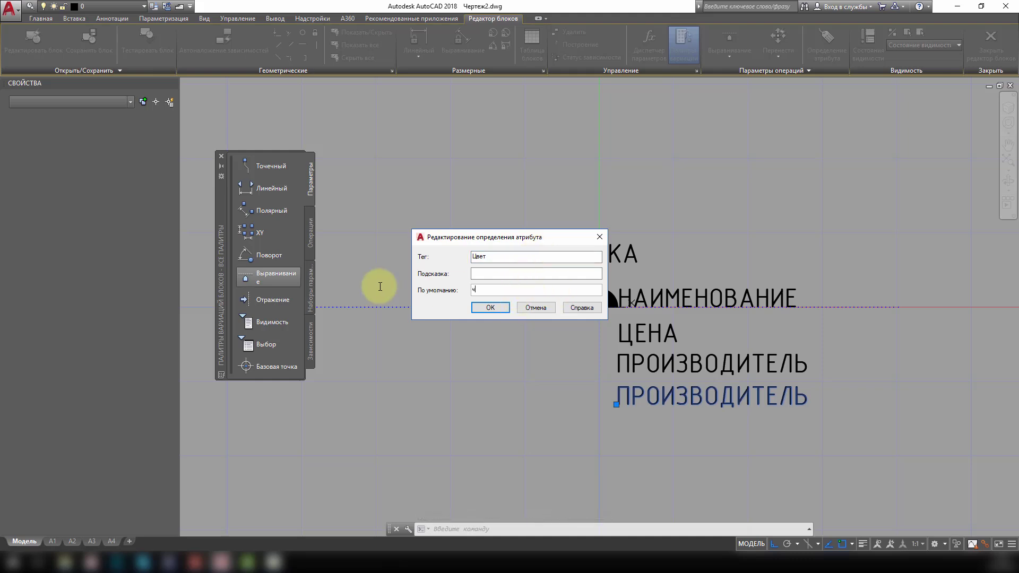
text(ерный)
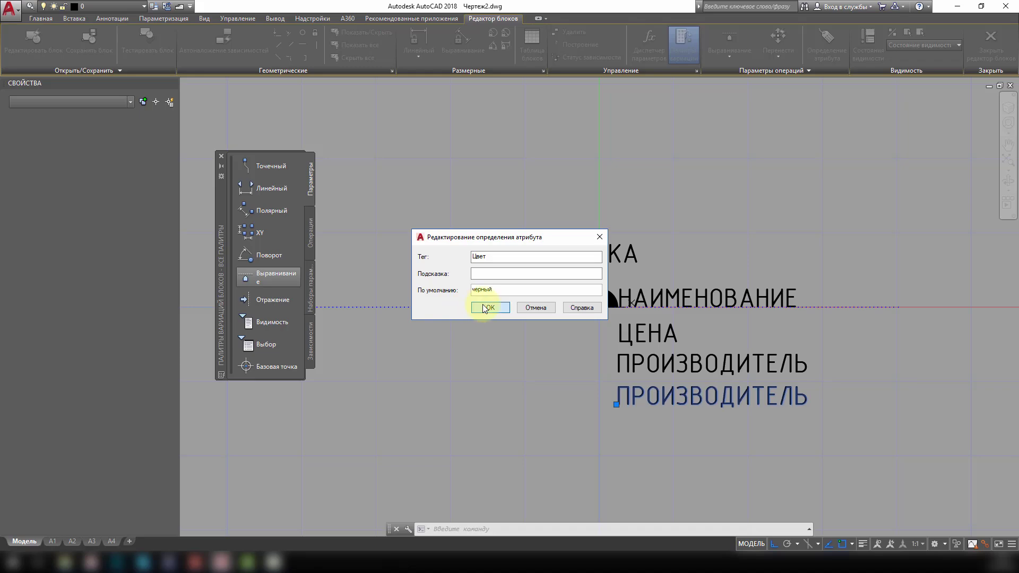
click(483, 308)
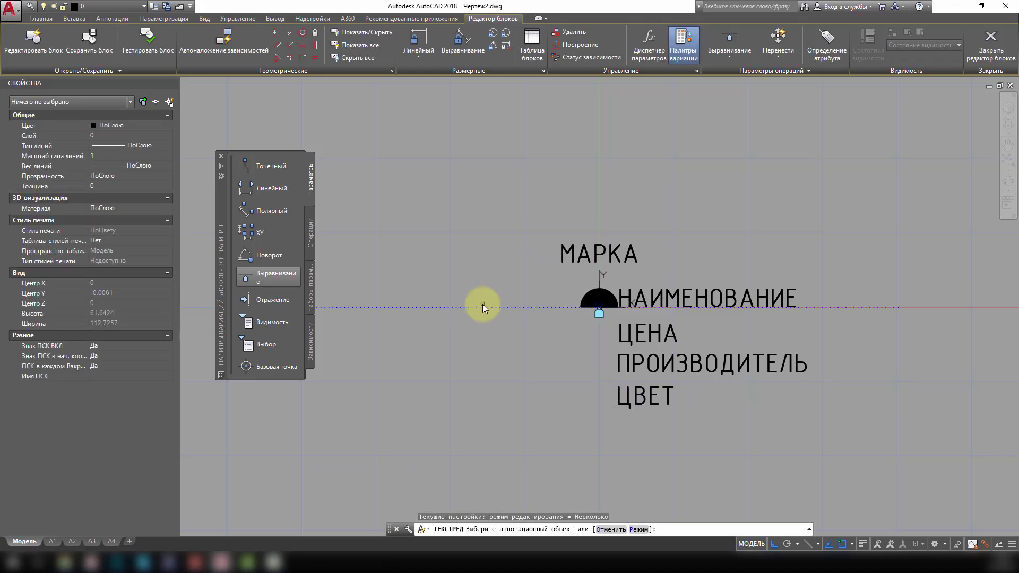
click(990, 39)
click(454, 260)
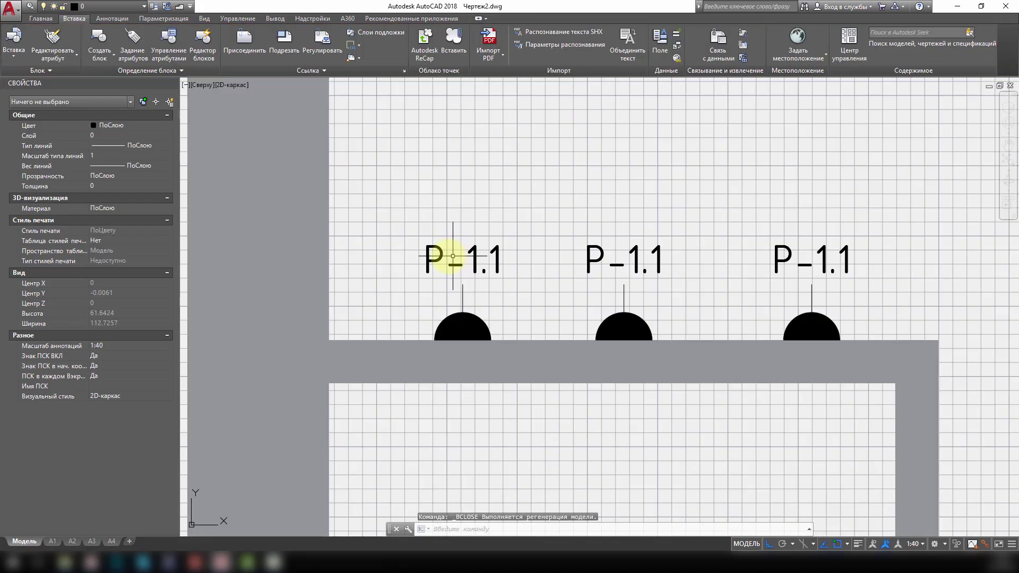
Start inserting the Розетка одинарная черная block using the В command
scroll(773, 246, down, 3)
scroll(582, 280, up, 1)
scroll(557, 284, up, 1)
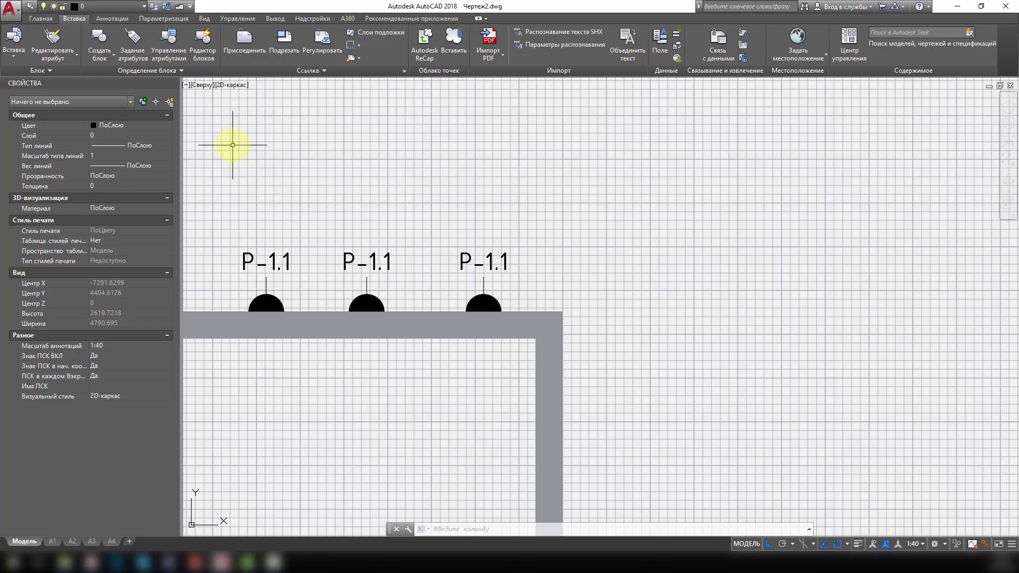
text(В)
key(Return)
click(579, 224)
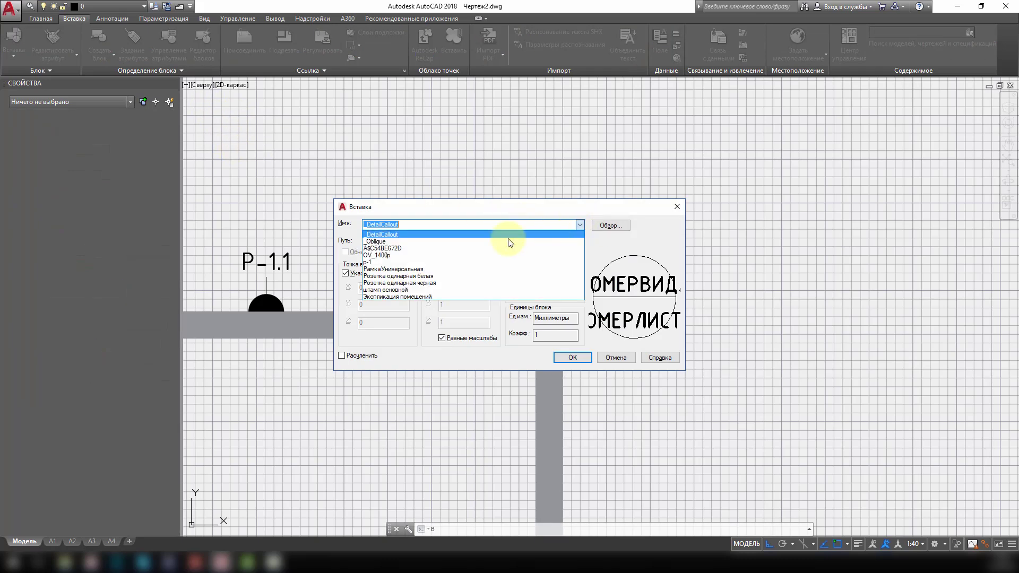
click(412, 282)
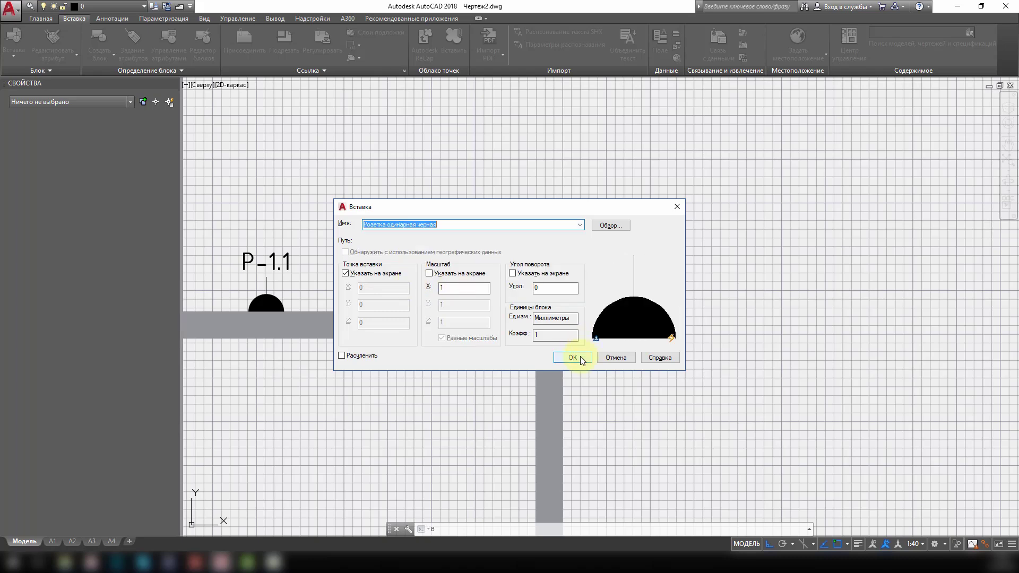
click(574, 357)
Place the black P-1.2 socket on the vertical wall, accept its attributes, and window-select it
scroll(586, 376, up, 1)
middle_drag(340, 148, 365, 265)
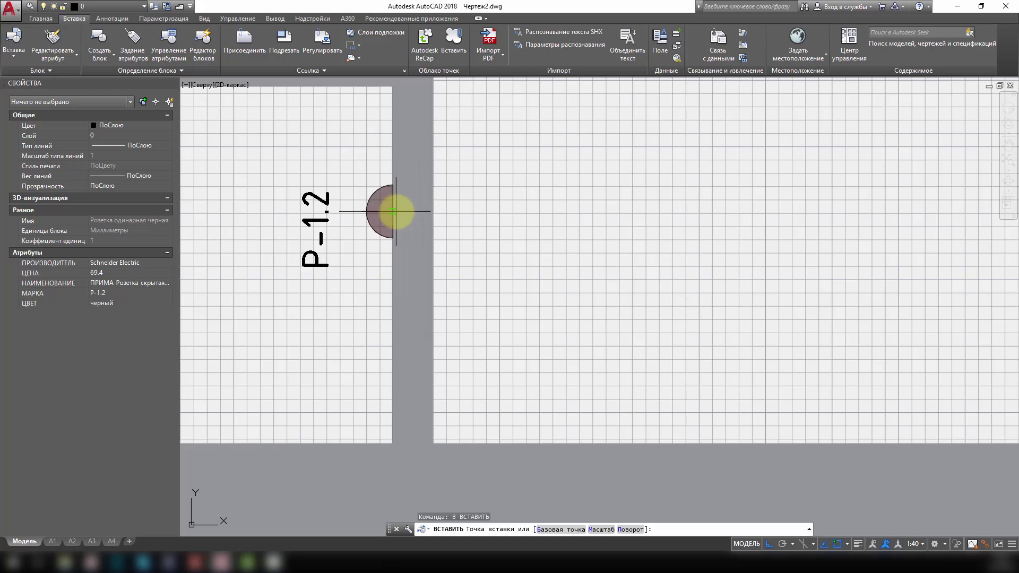
click(391, 211)
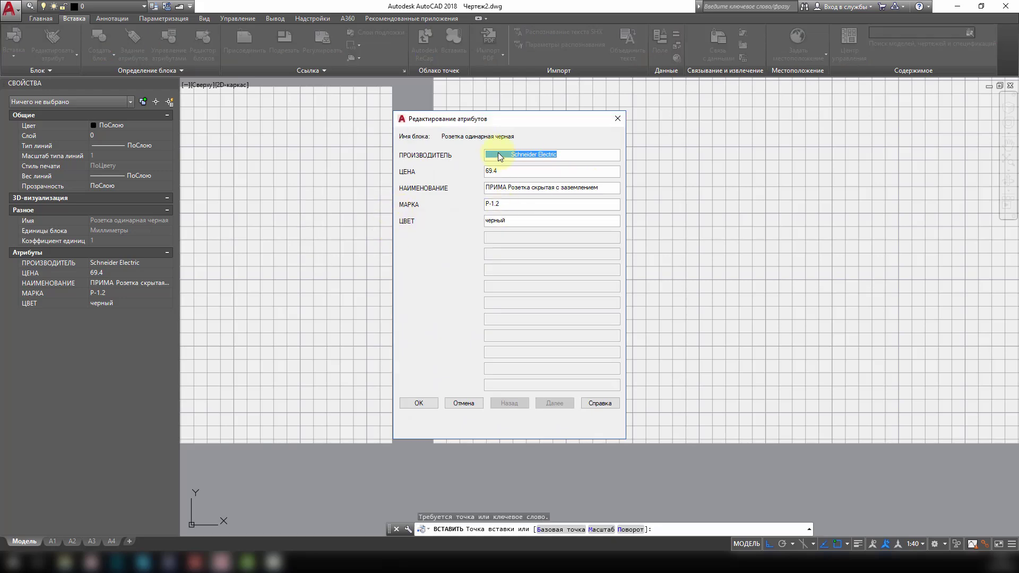
click(420, 404)
click(358, 281)
click(270, 183)
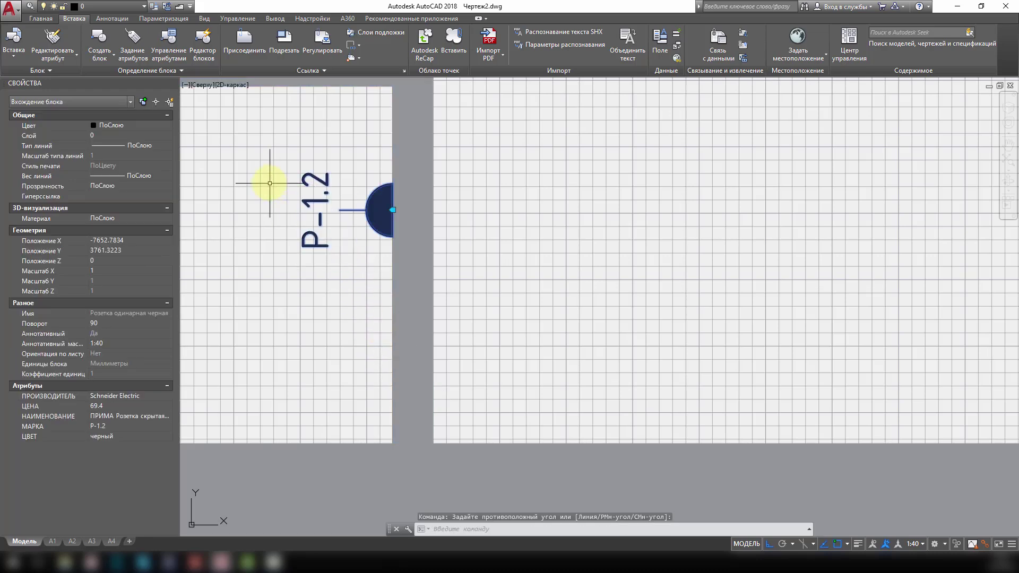
Copy the P-1.2 socket to a point lower on the vertical wall
text(co)
key(Return)
click(268, 204)
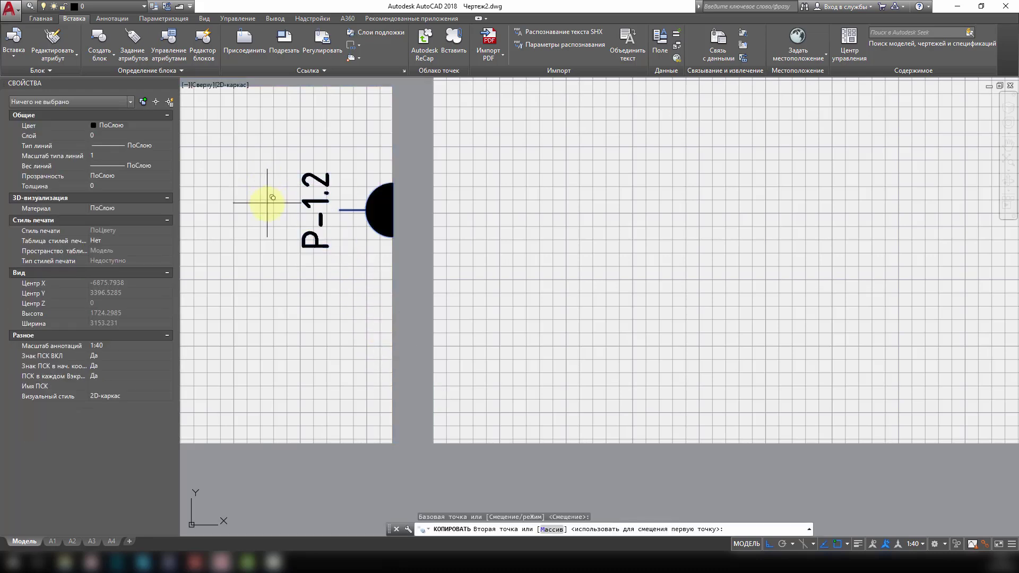
click(272, 370)
key(Escape)
Select both P-1.2 sockets and confirm their shared МАРКА value stays P-1.2
scroll(464, 259, down, 4)
middle_drag(528, 228, 667, 238)
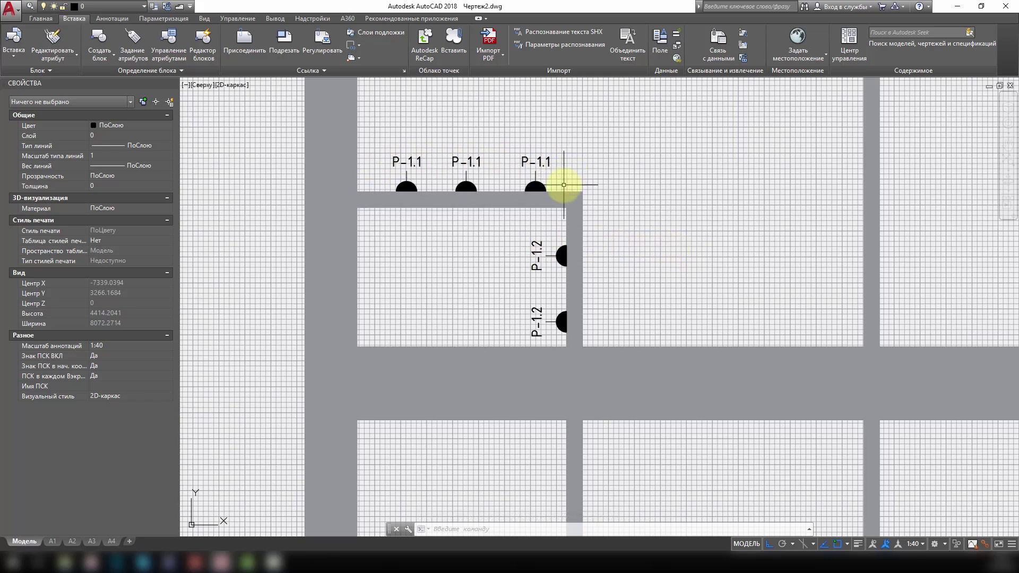
click(564, 185)
click(598, 161)
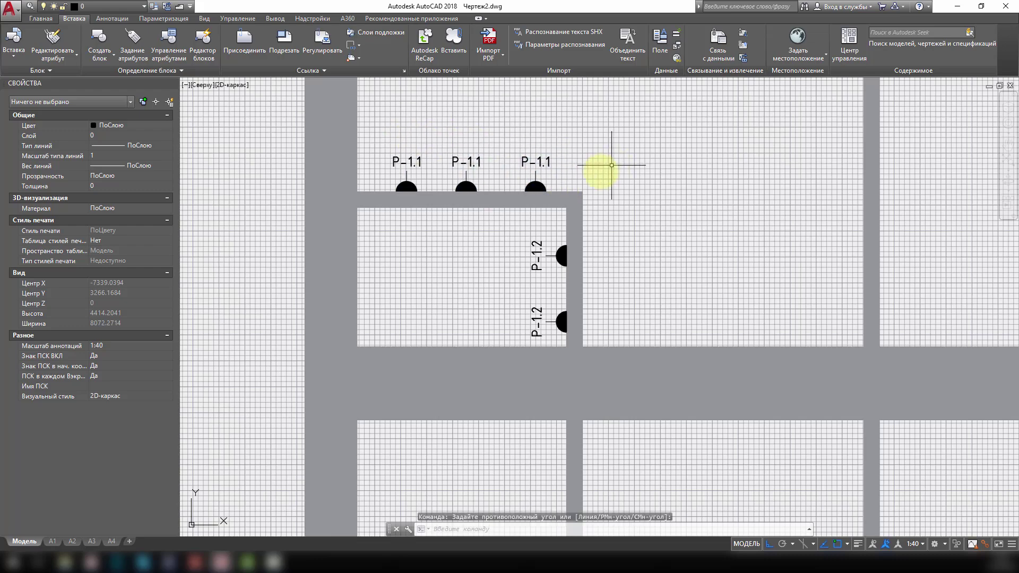
click(564, 321)
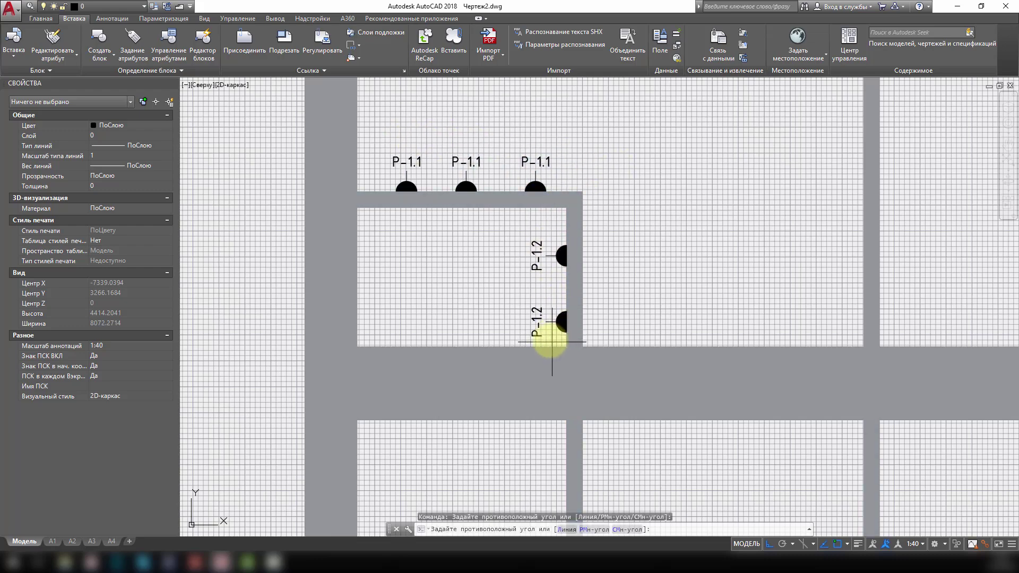
click(486, 232)
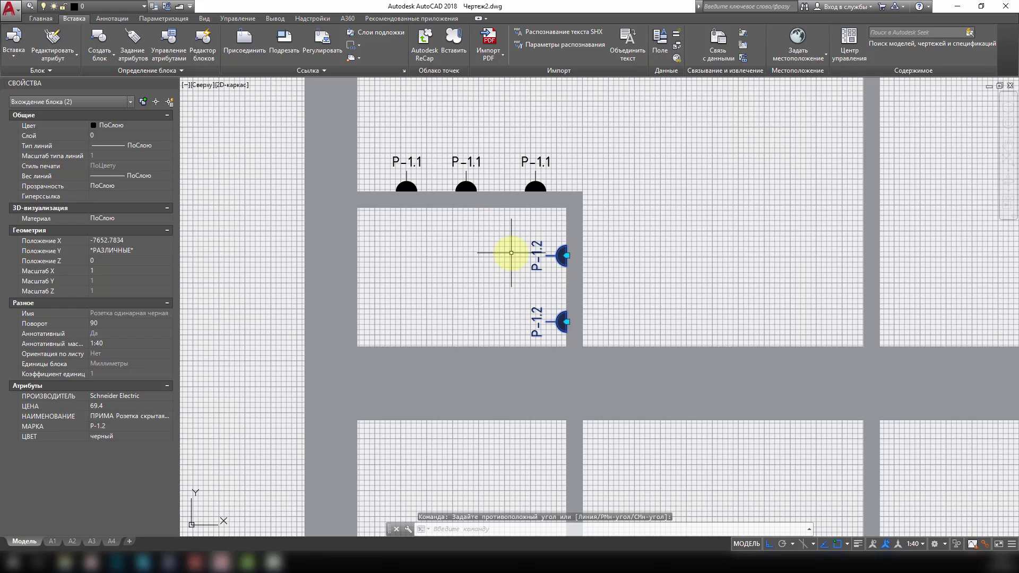
click(130, 427)
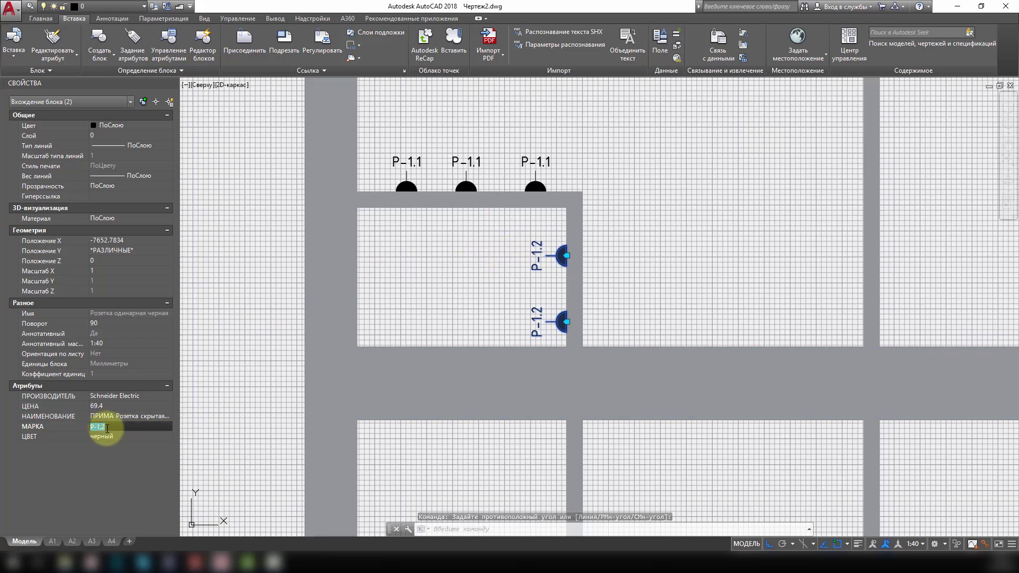
key(Return)
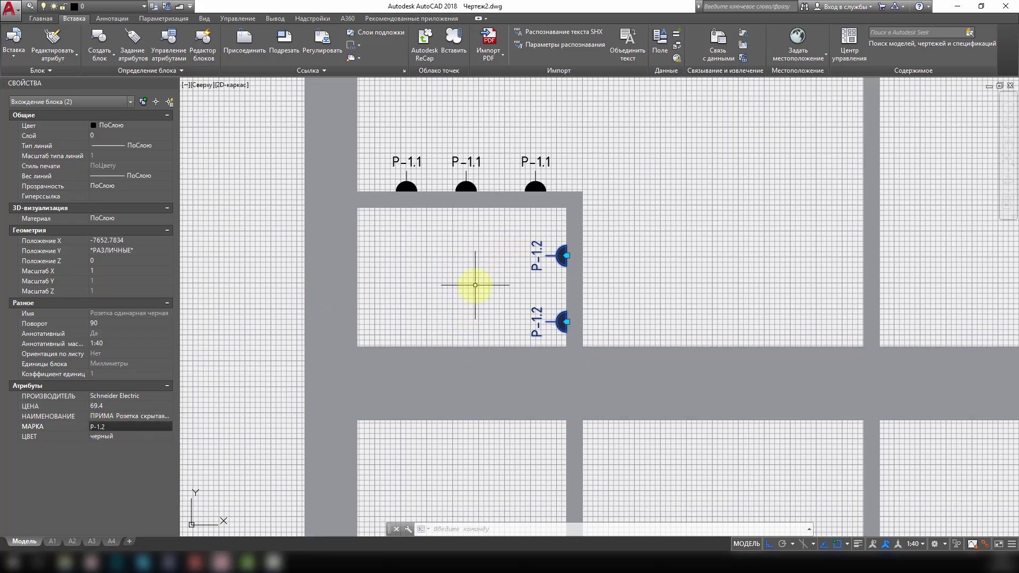
key(Escape)
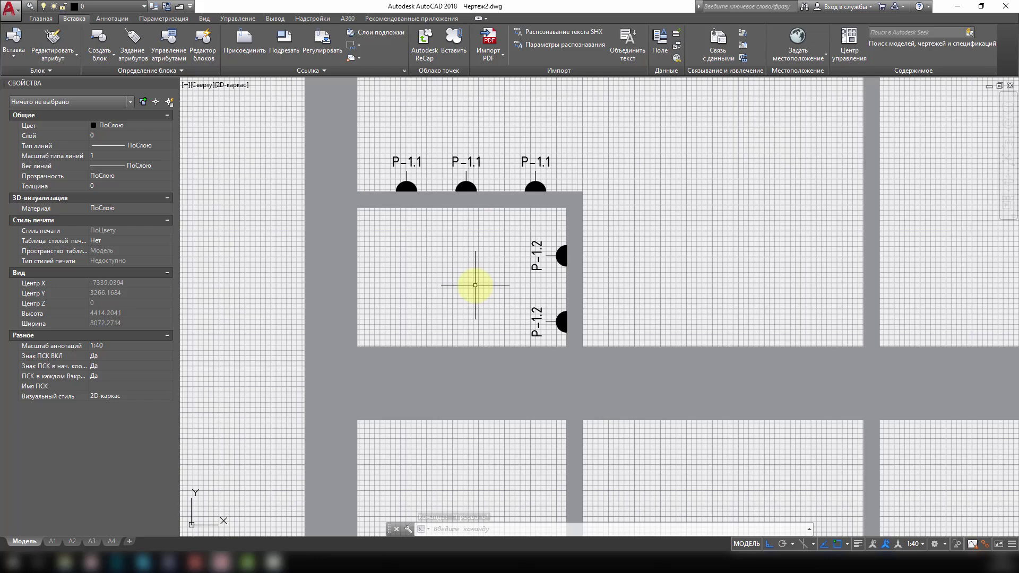
Look over the room and save the drawing with Ctrl+S
scroll(568, 148, down, 3)
scroll(409, 212, up, 1)
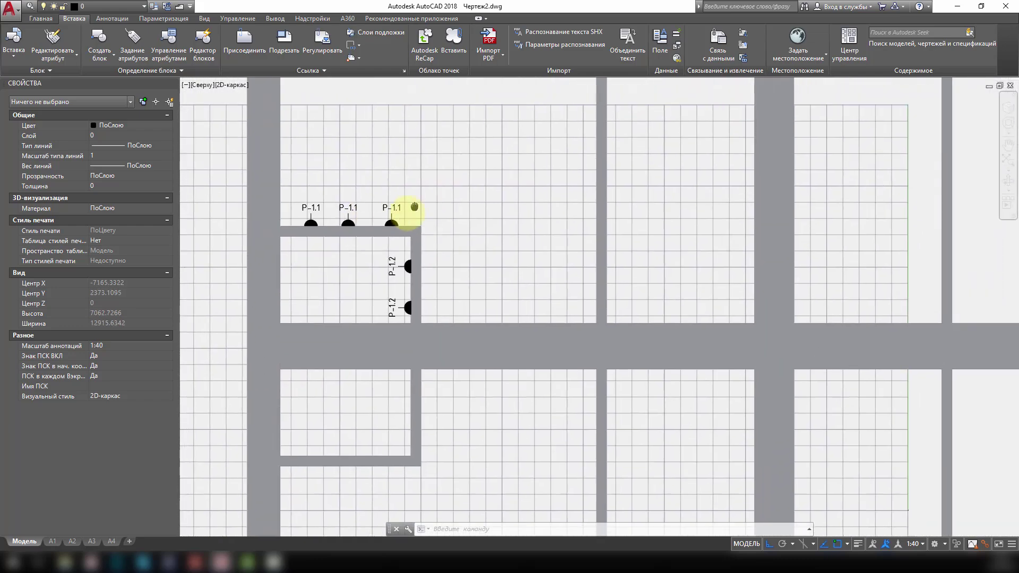
middle_drag(409, 212, 418, 267)
scroll(395, 284, up, 4)
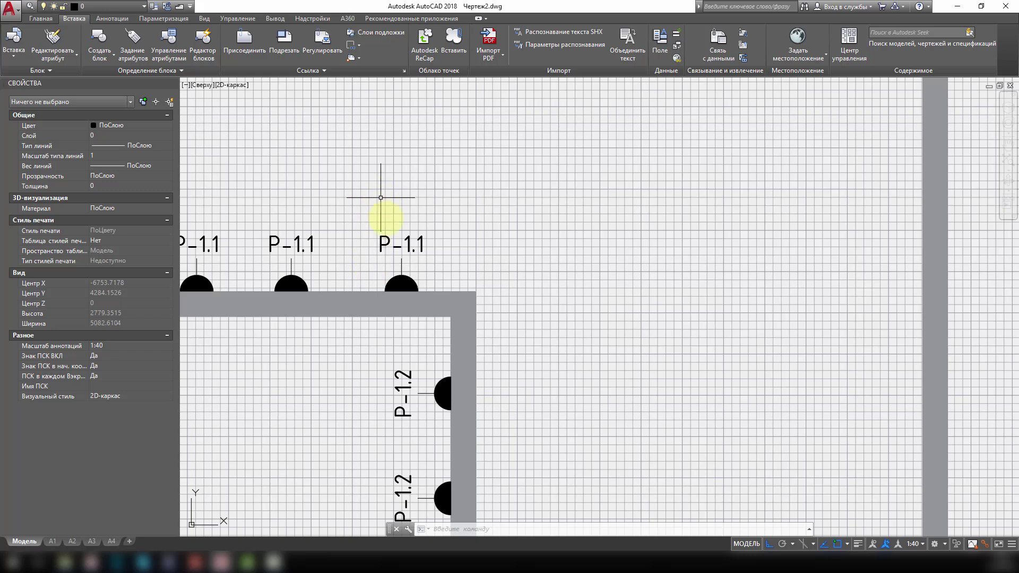
scroll(419, 236, down, 4)
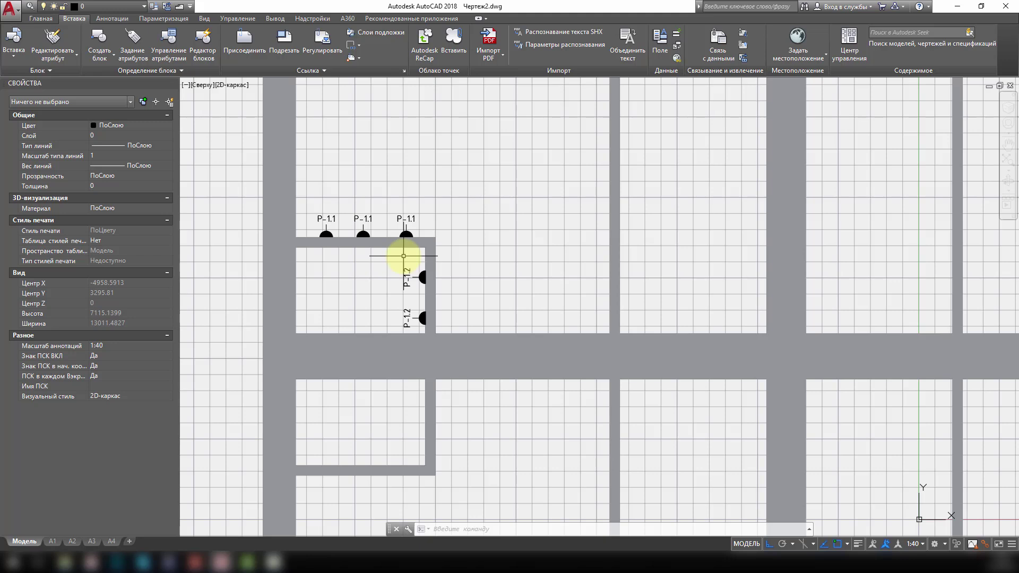
key(ctrl+s)
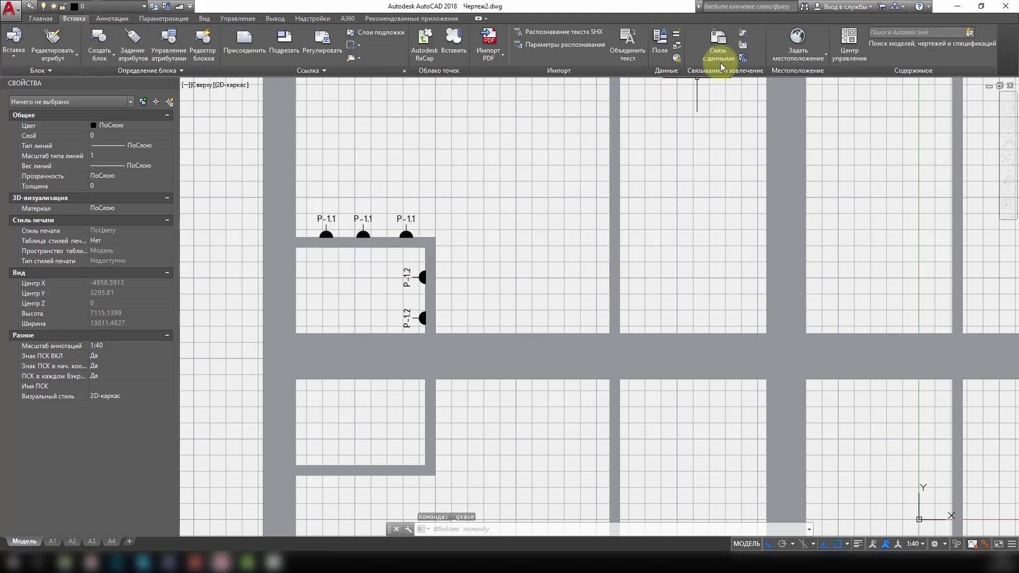
Start a new data extraction, save its .dxe file, and use the current drawing
click(743, 32)
key(Escape)
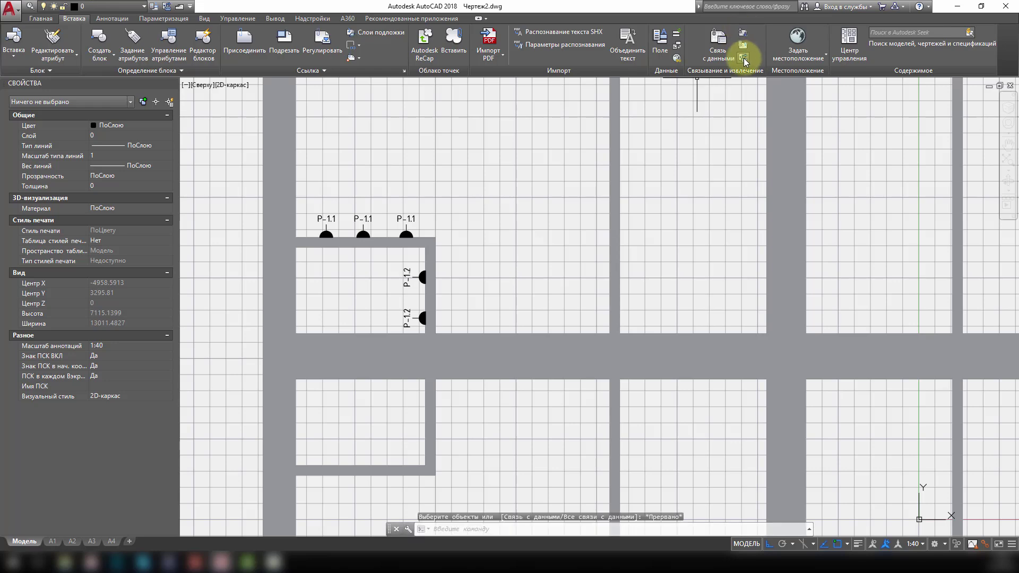
click(742, 57)
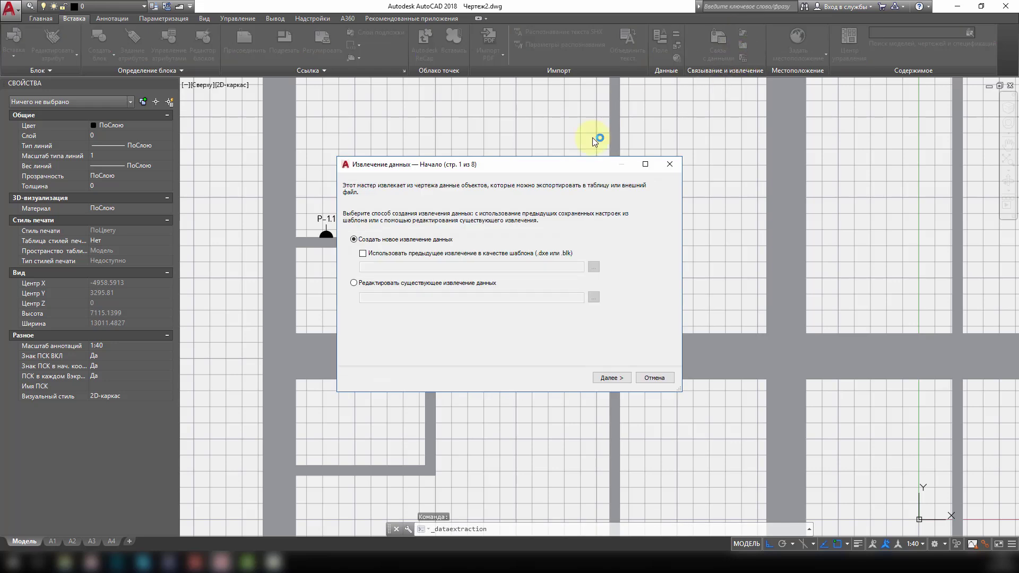
click(619, 380)
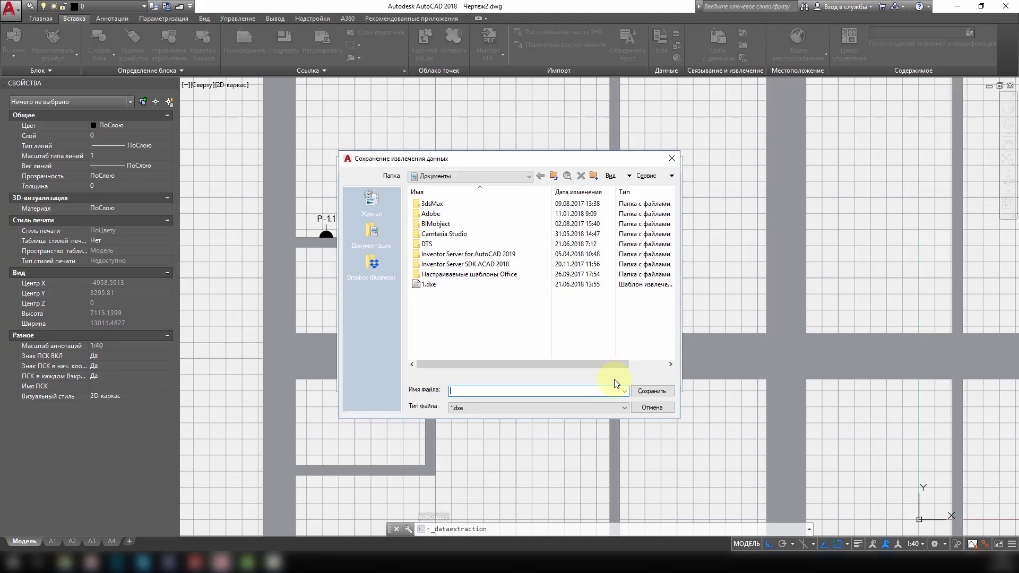
text(2)
click(650, 391)
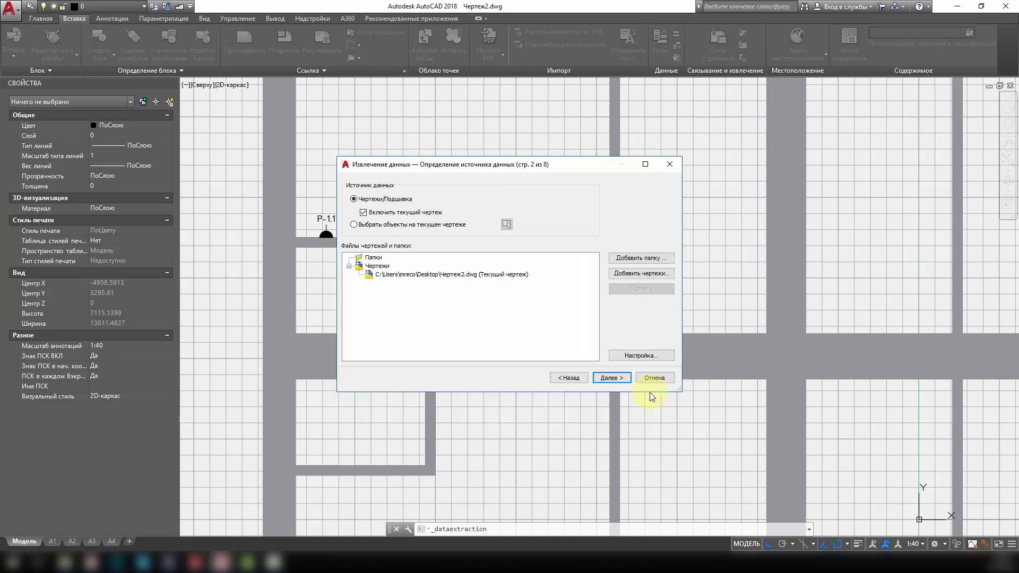
click(610, 377)
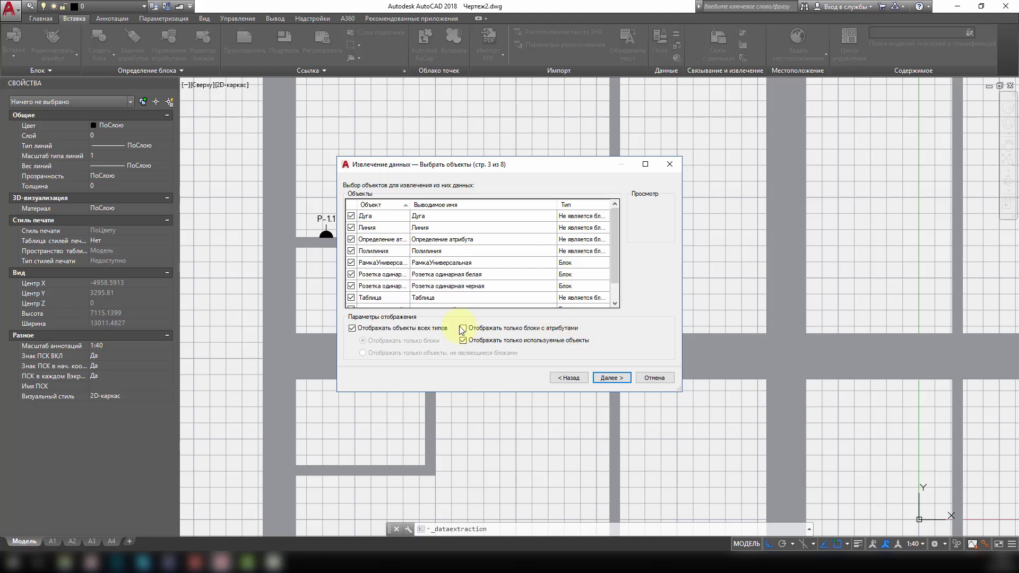
Limit extraction to the attributed socket blocks and only the Атрибут property category
click(462, 329)
click(352, 328)
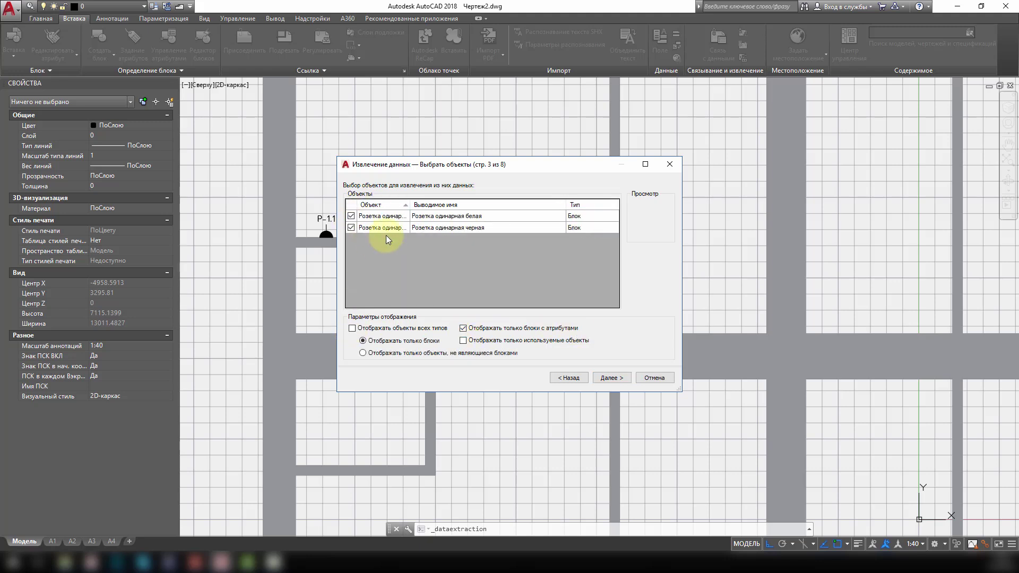
drag(410, 205, 476, 204)
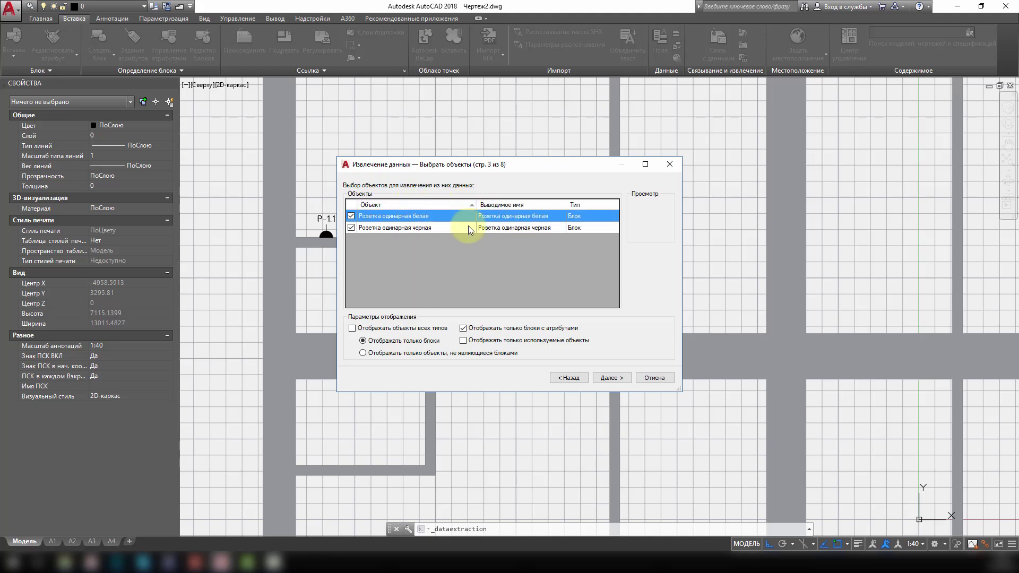
click(617, 380)
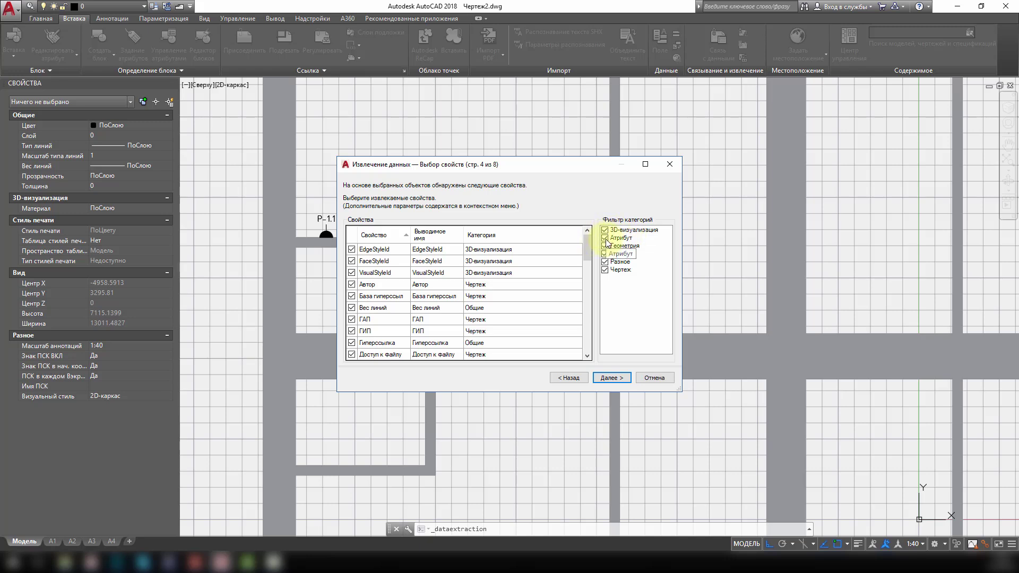
click(626, 239)
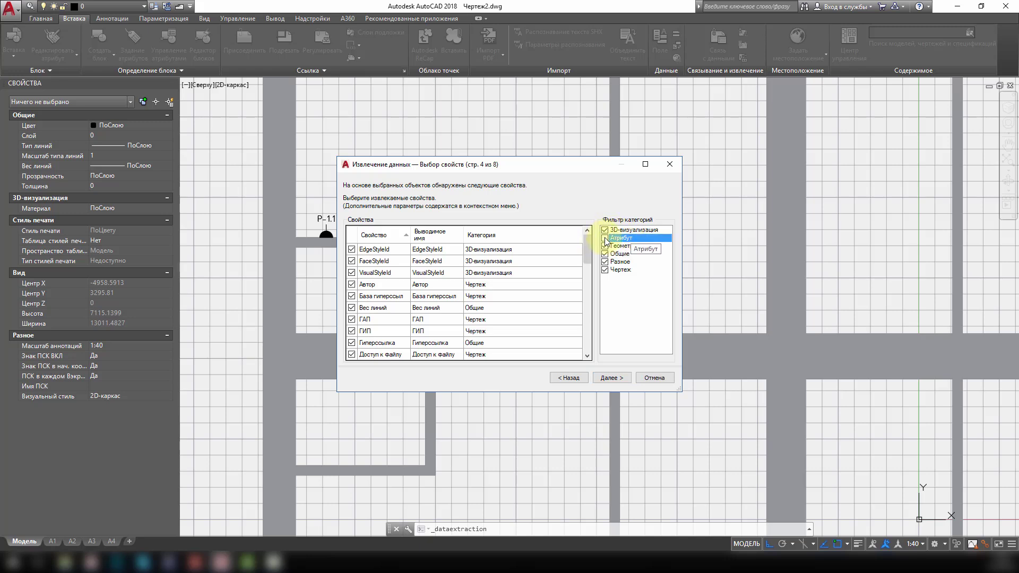
right_click(607, 242)
click(660, 271)
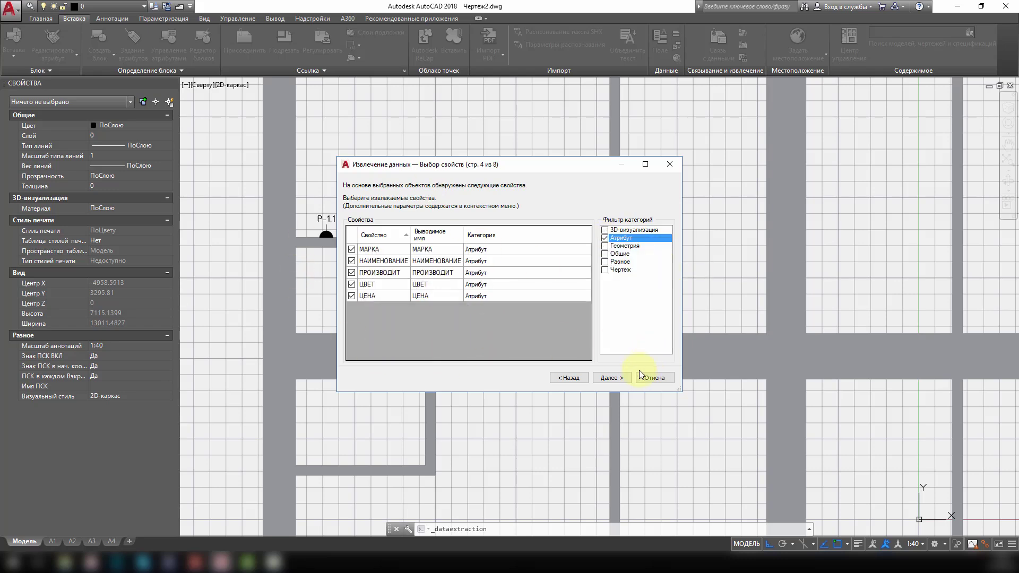
click(608, 379)
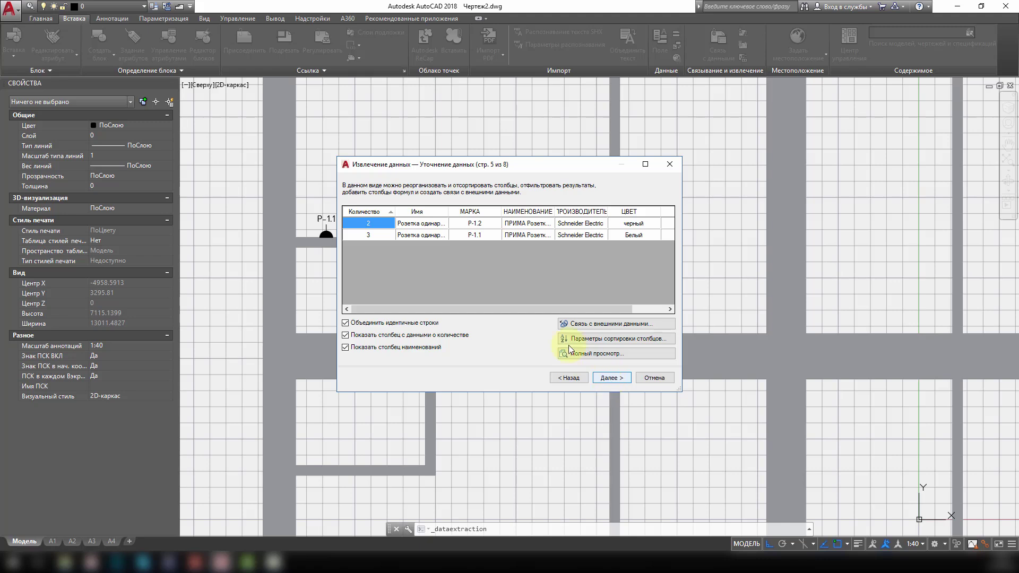
Sort by МАРКА, hide the Имя column, and place НАИМЕНОВАНИЕ between МАРКА and Количество
mouse_move(457, 167)
mouse_down()
mouse_move(671, 171)
mouse_move(697, 161)
mouse_up()
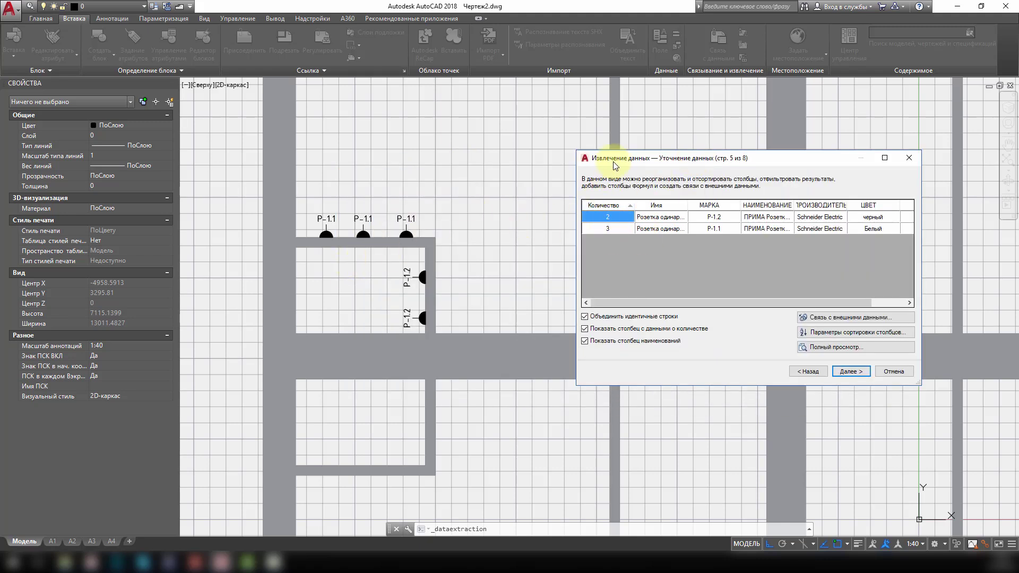
drag(612, 158, 514, 146)
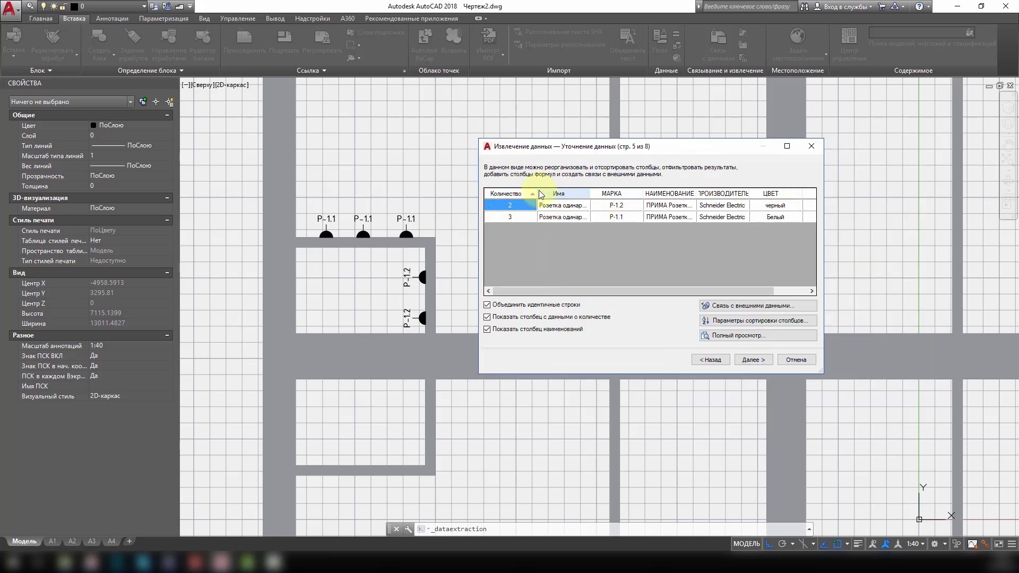
drag(612, 194, 496, 194)
click(525, 193)
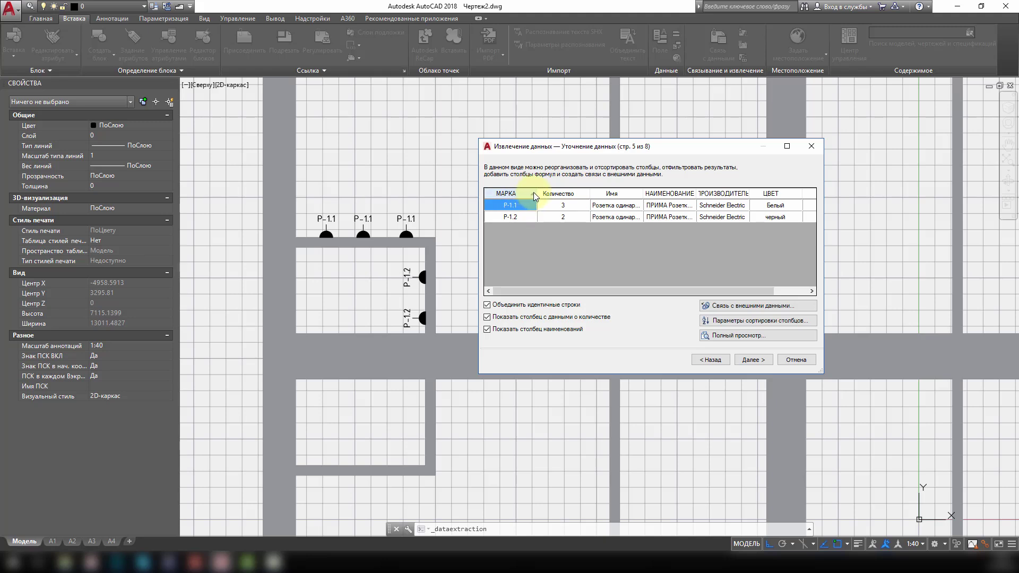
click(513, 209)
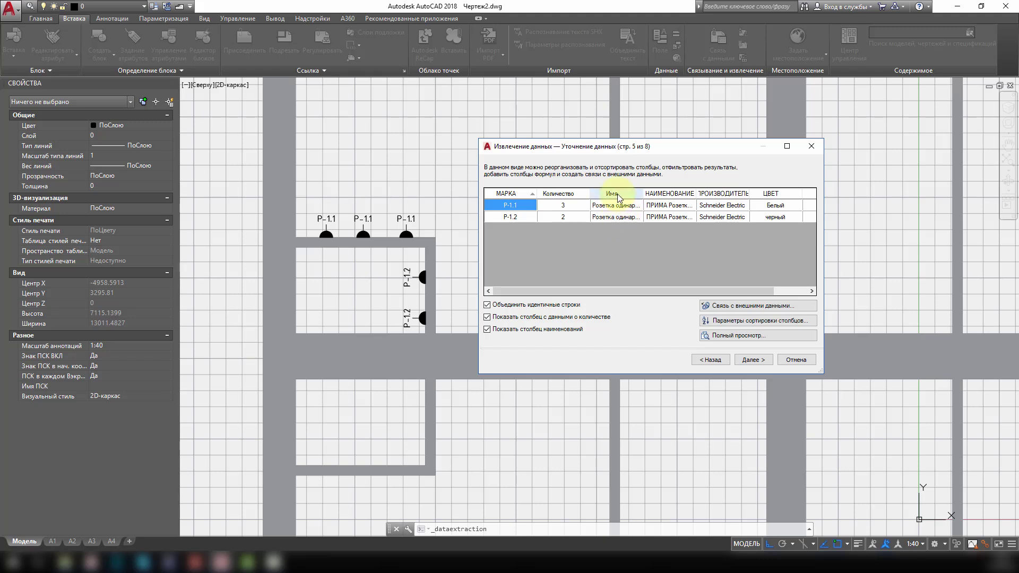
click(487, 330)
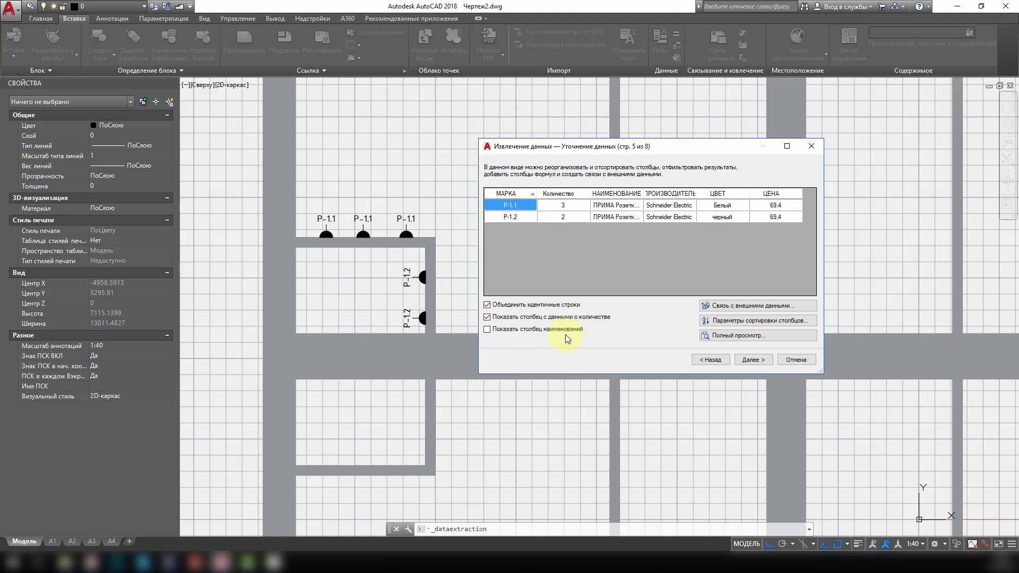
drag(564, 194, 545, 196)
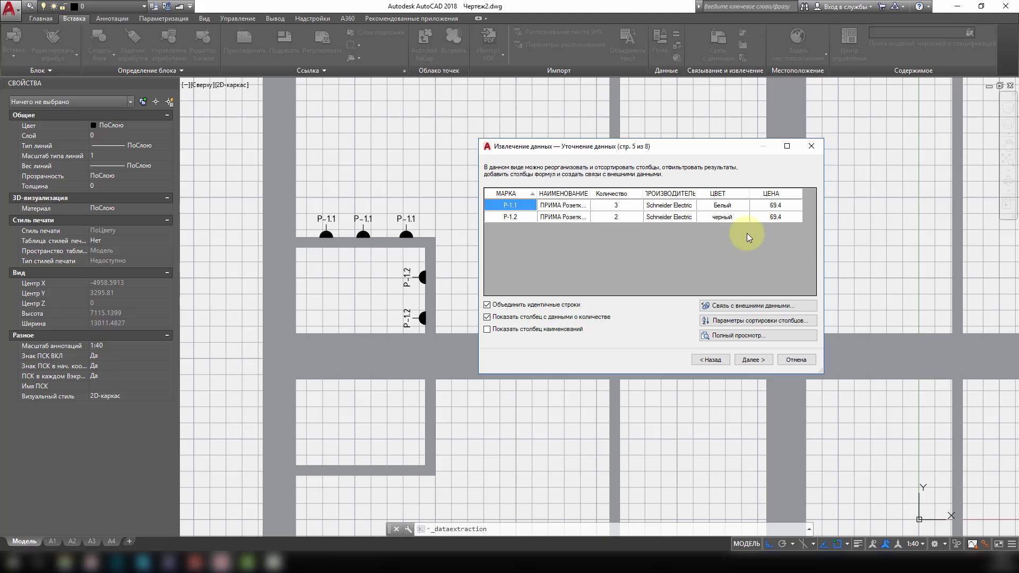
Insert a formula column computing <Количество>*<ЦЕНА>
right_click(766, 192)
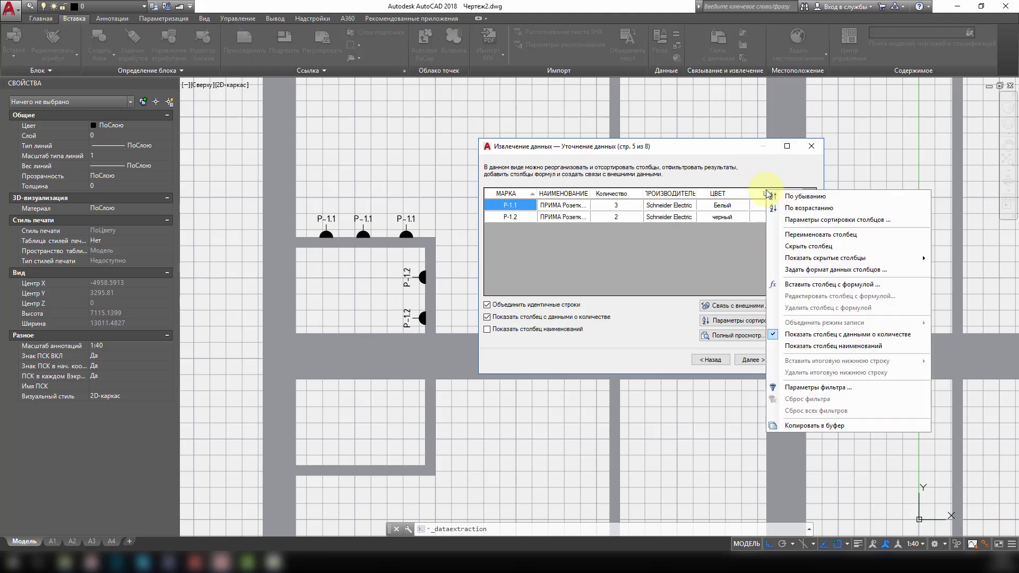
click(839, 285)
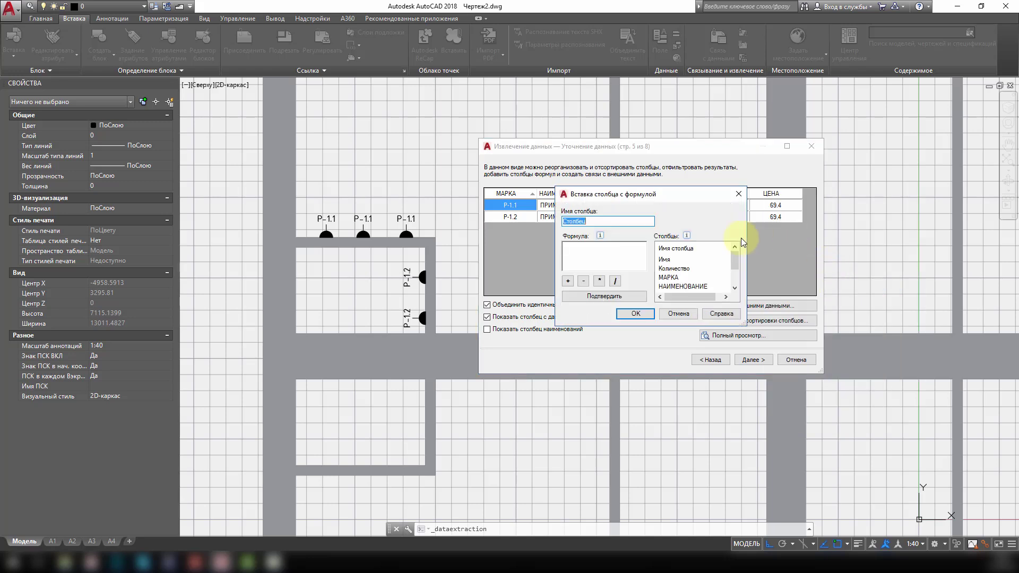
click(686, 270)
drag(686, 272, 611, 251)
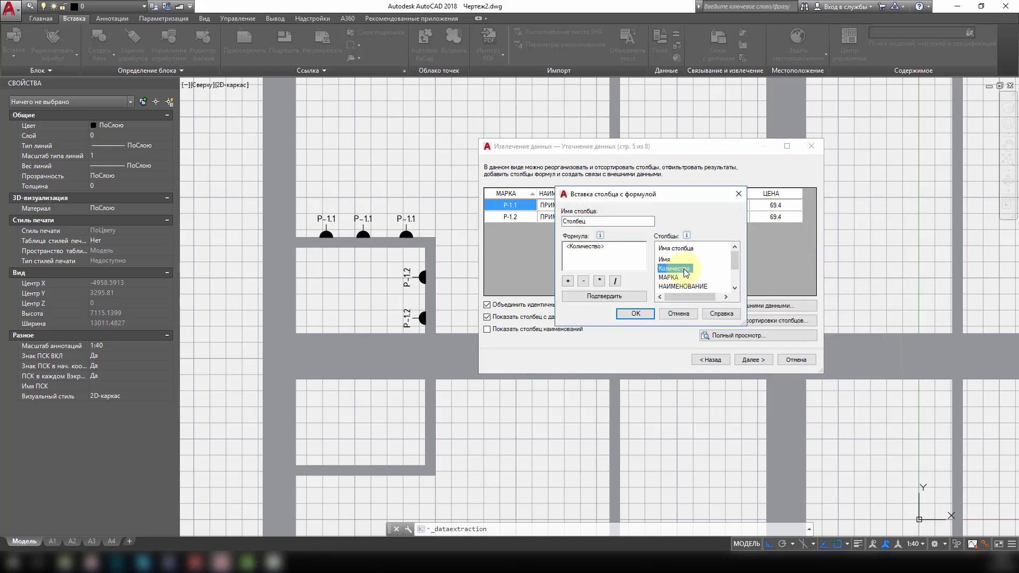
click(598, 281)
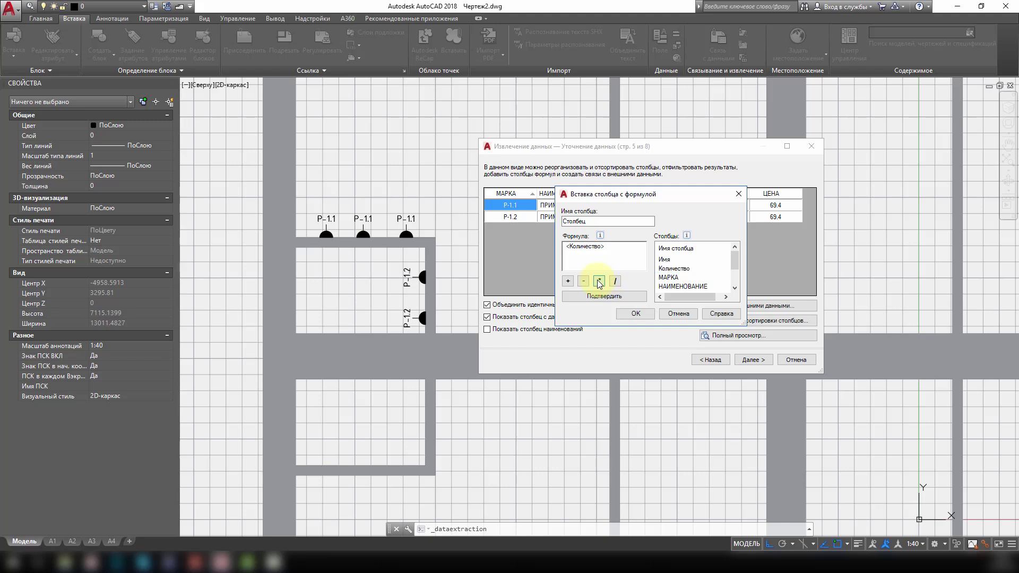
drag(734, 259, 737, 276)
click(669, 287)
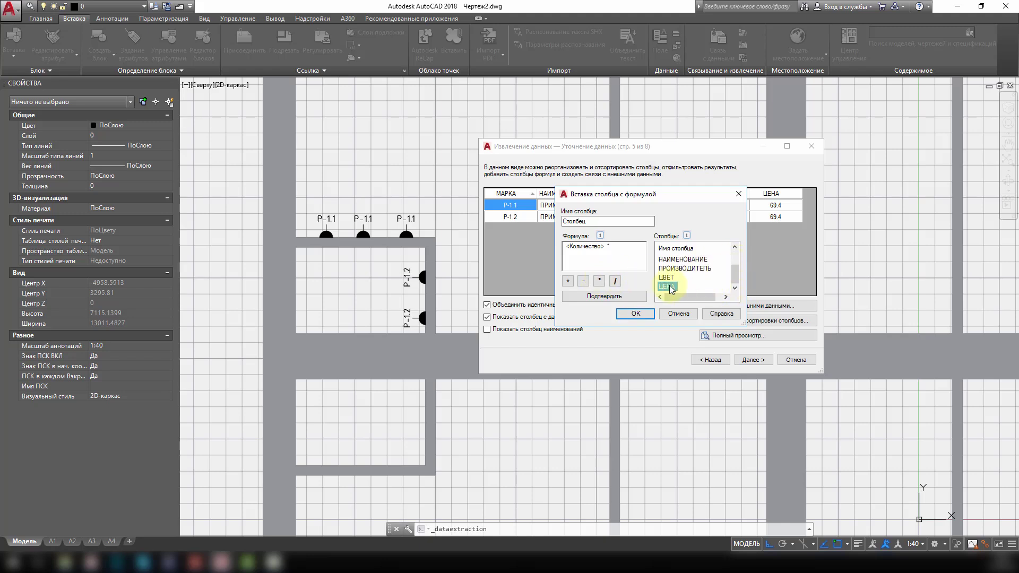
click(635, 313)
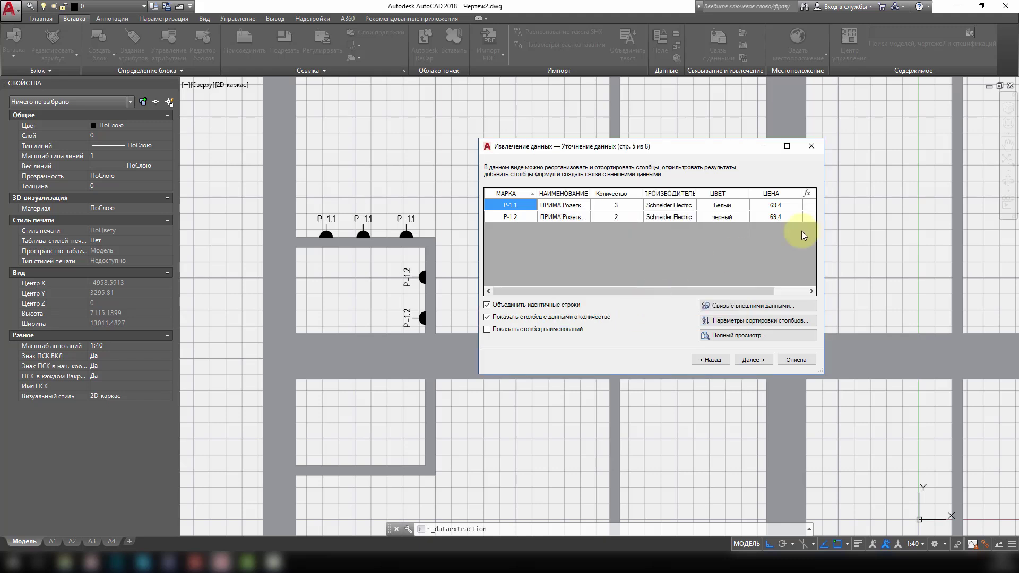
click(785, 291)
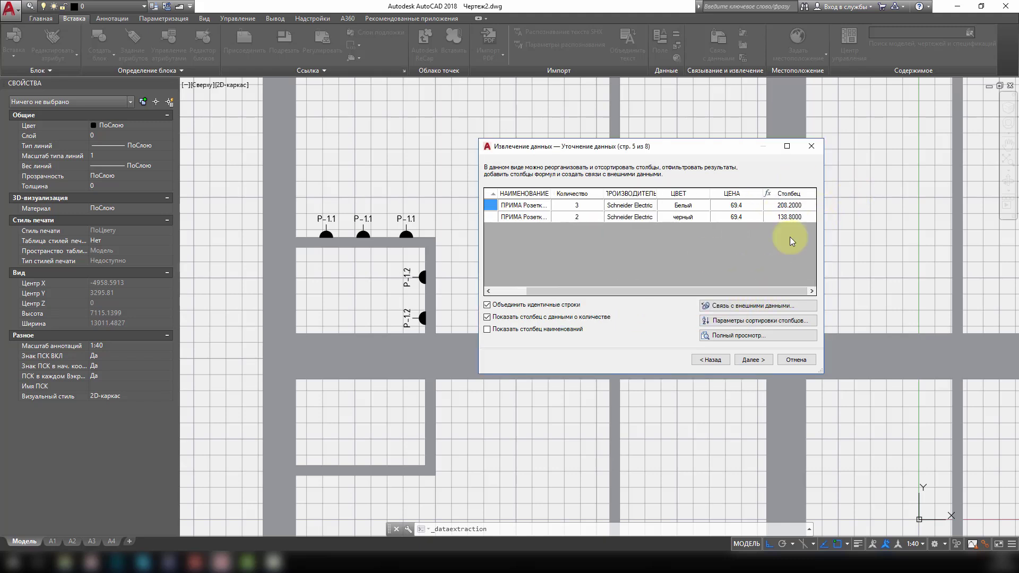
Format the formula column to 0.0 precision, giving 208.2 and 138.8
right_click(789, 194)
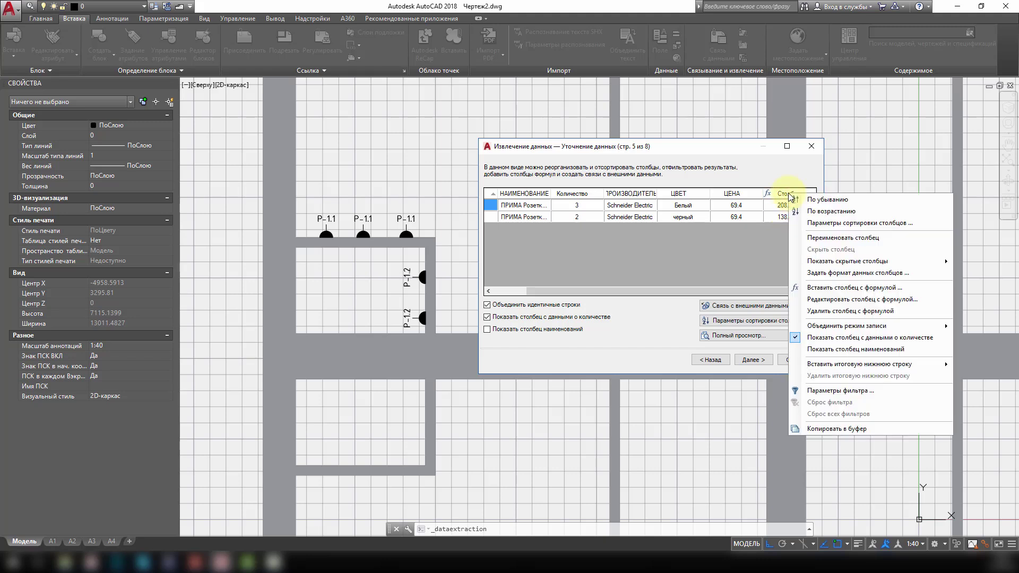
click(895, 275)
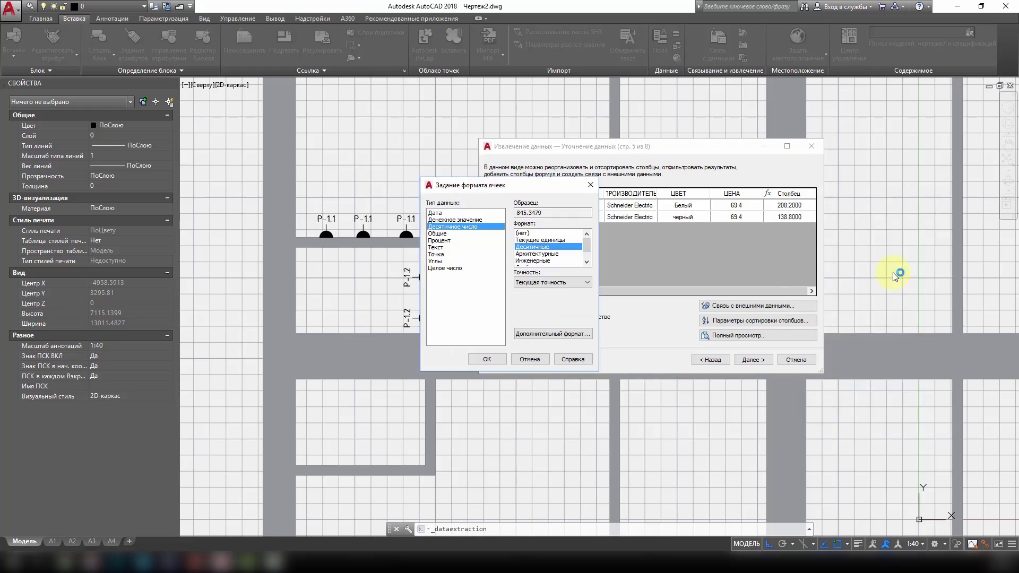
click(578, 281)
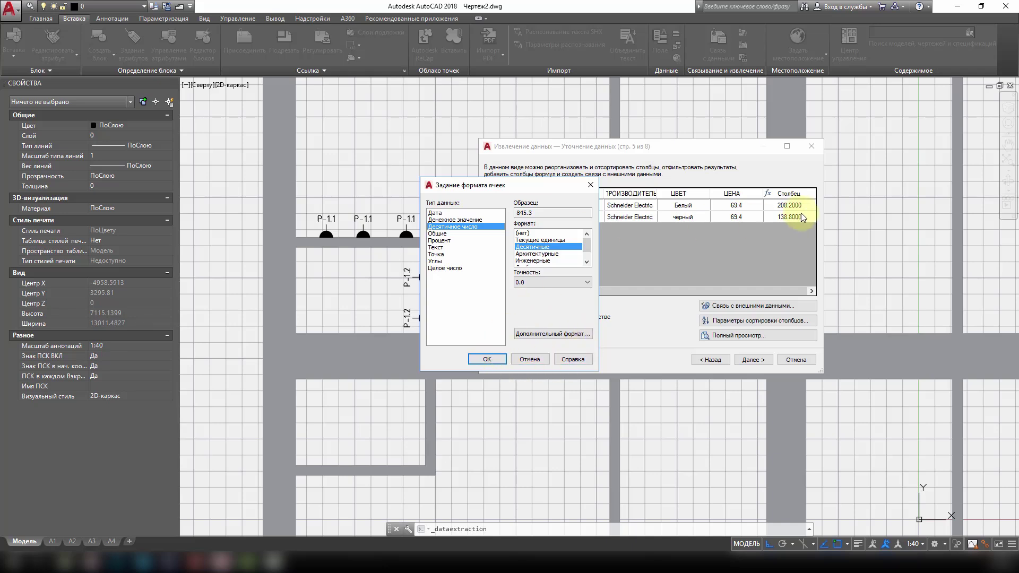
click(506, 359)
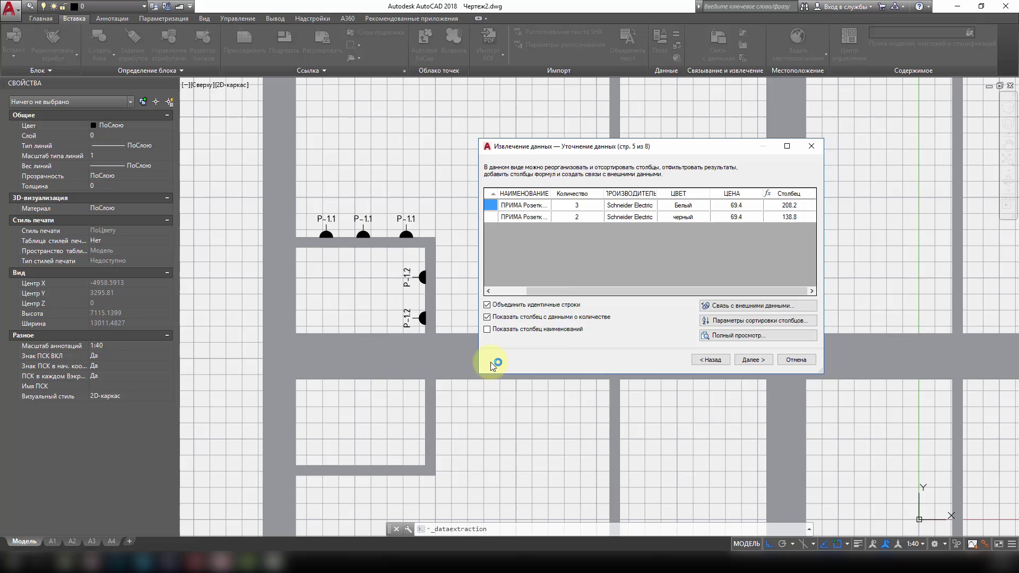
Title the formula column 'Стоимость, руб.' and add a Сумма total row of 347.0
right_click(785, 200)
click(837, 240)
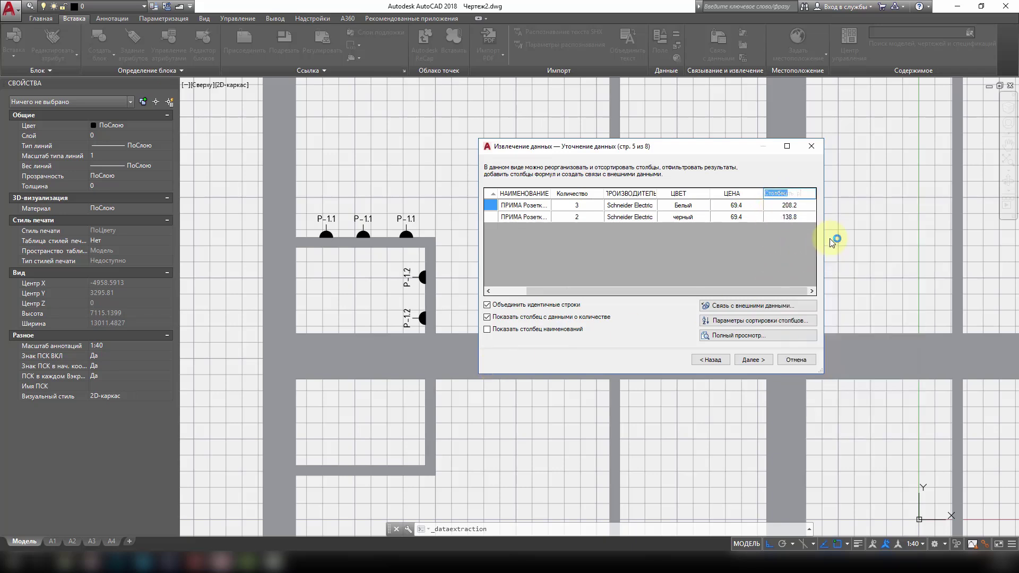
text(Стоимость, руб.)
key(Return)
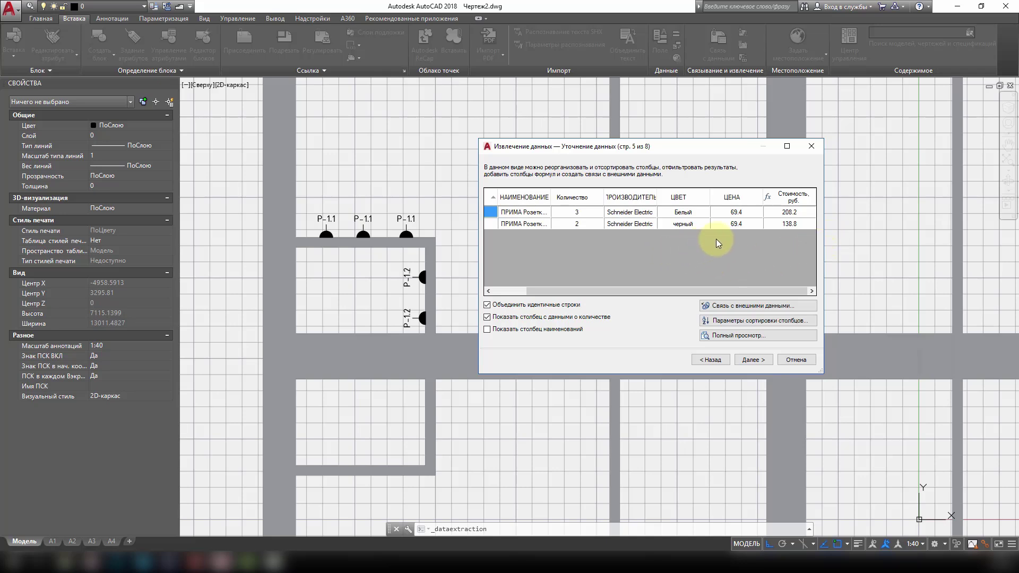
right_click(765, 214)
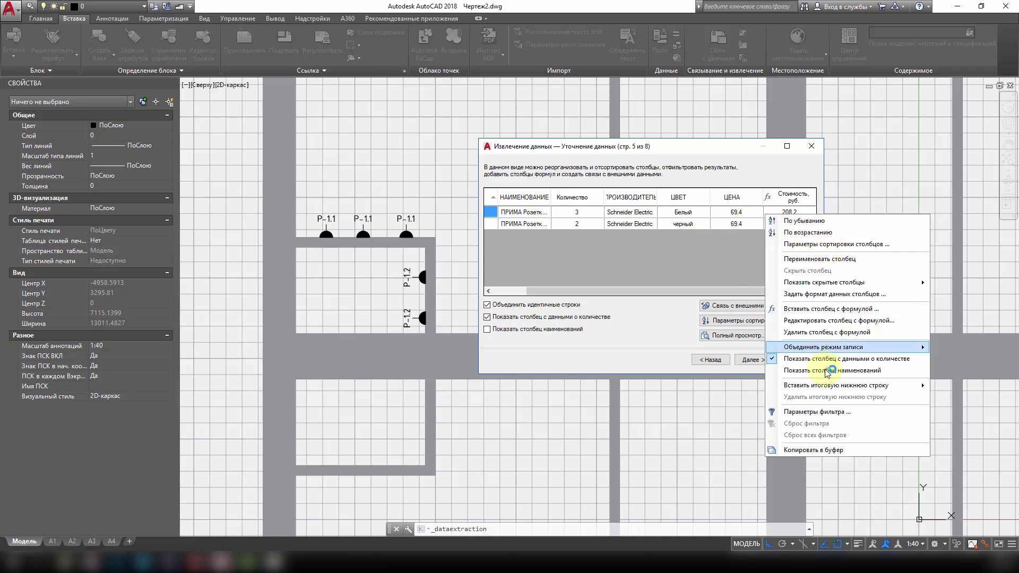
mouse_move(836, 386)
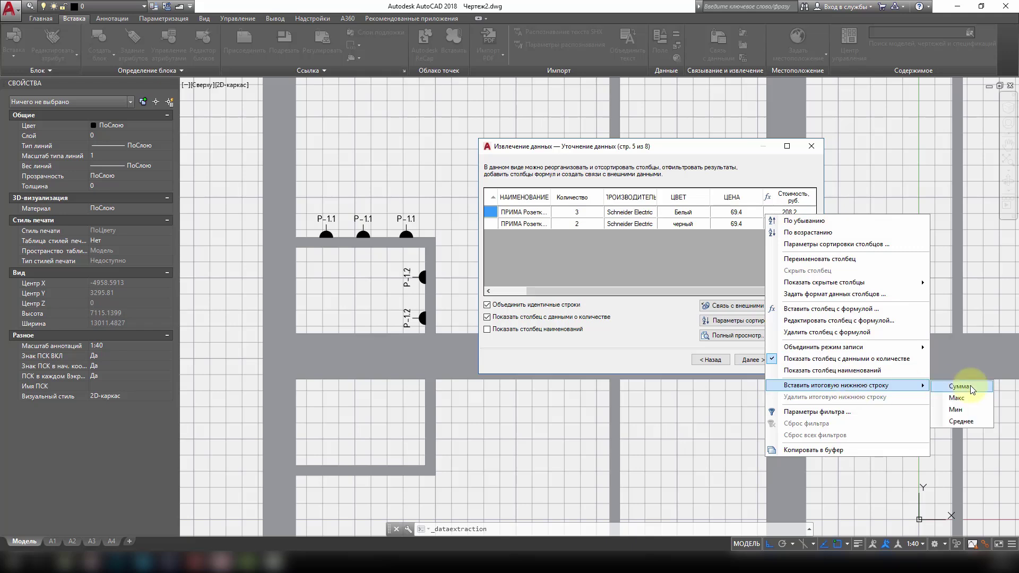
click(971, 389)
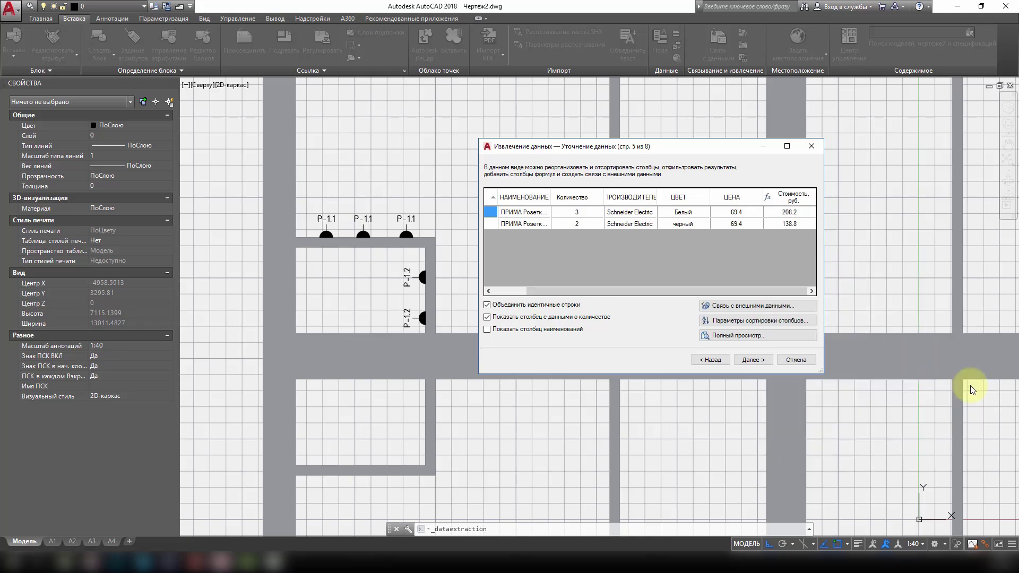
click(749, 360)
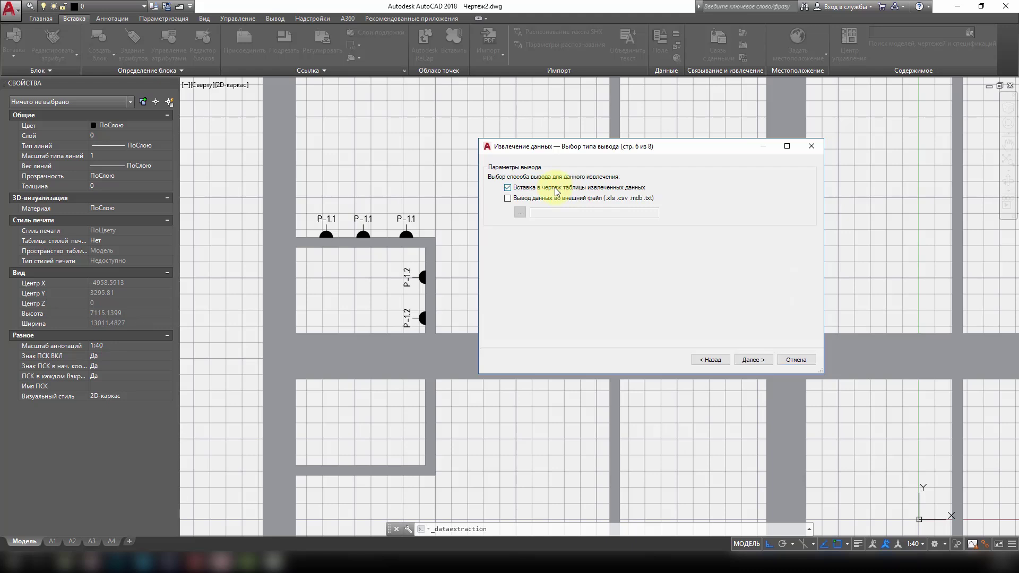
Step through the remaining extraction pages and finish the wizard
click(753, 360)
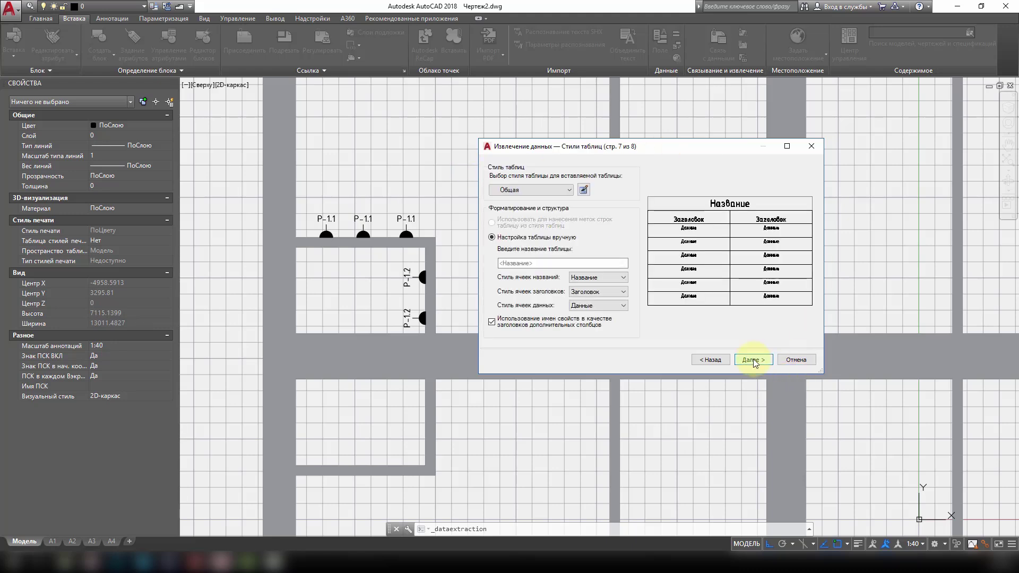
click(493, 222)
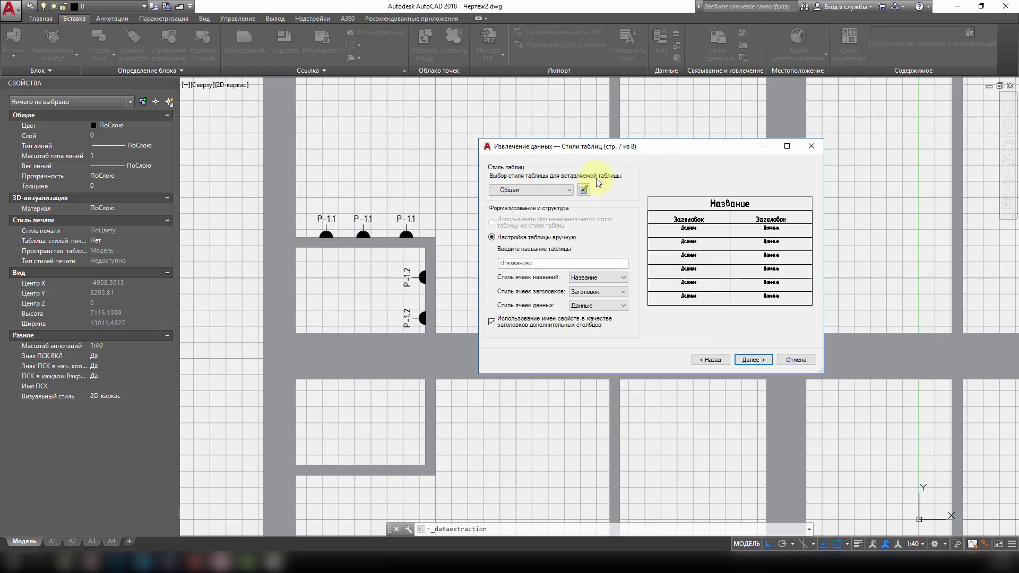
click(754, 363)
click(755, 360)
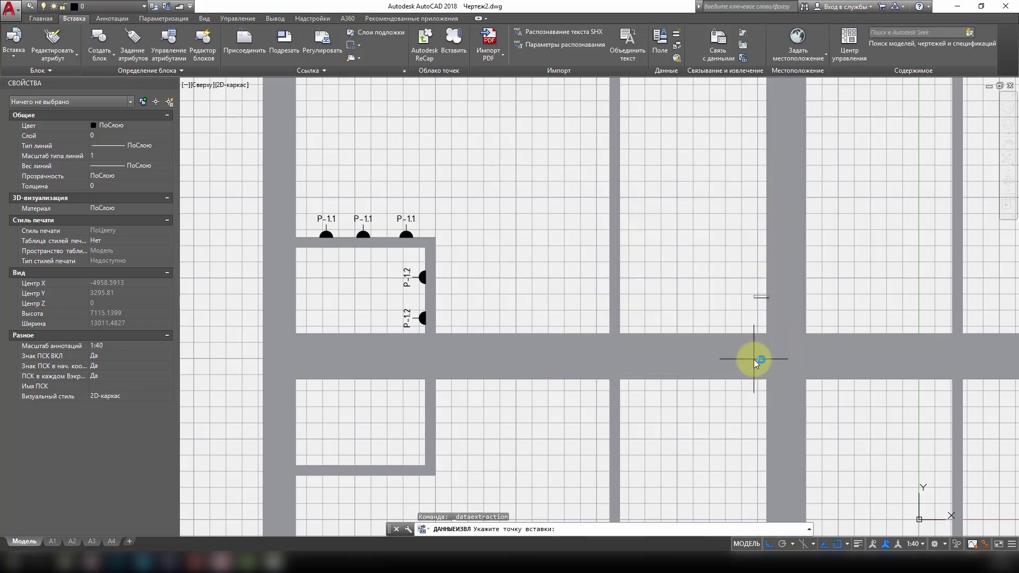
With ortho off via F8, insert the cost table above the floor plan and pan to it
key(F8)
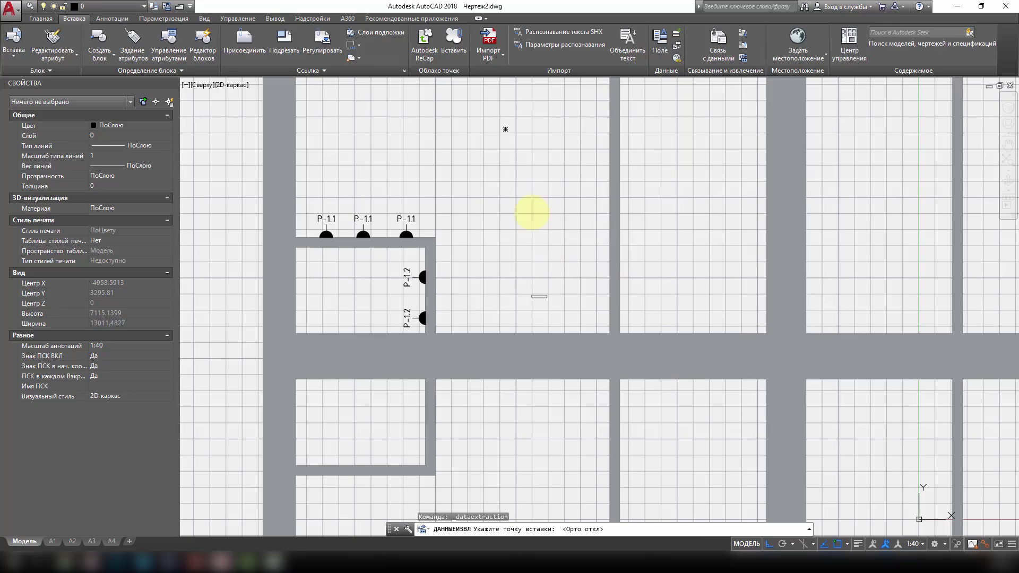
scroll(532, 196, down, 5)
scroll(530, 200, up, 5)
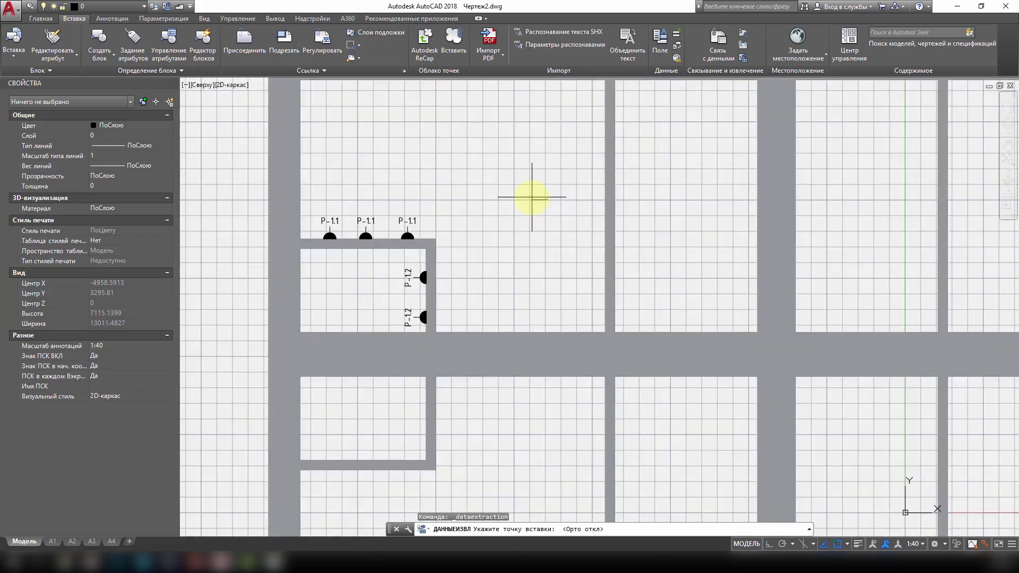
scroll(417, 292, down, 3)
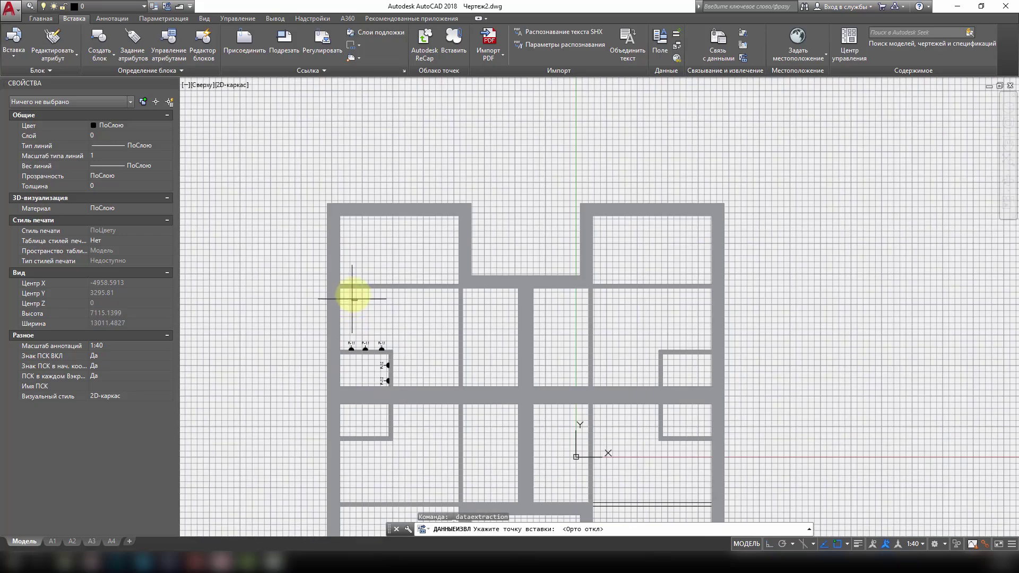
click(354, 187)
scroll(391, 182, up, 4)
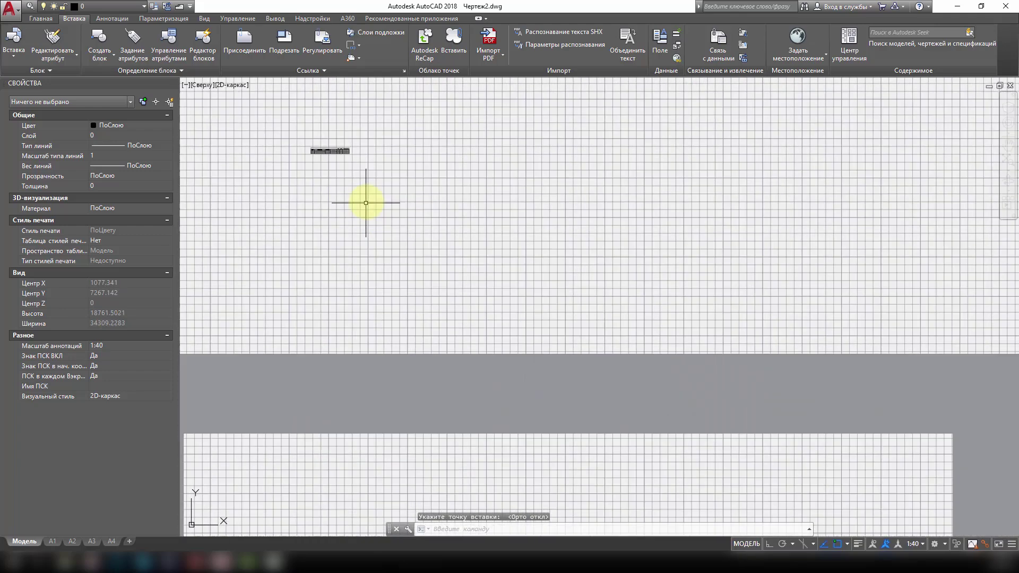
mouse_move(341, 182)
middle_down()
mouse_move(366, 167)
mouse_move(434, 180)
middle_up()
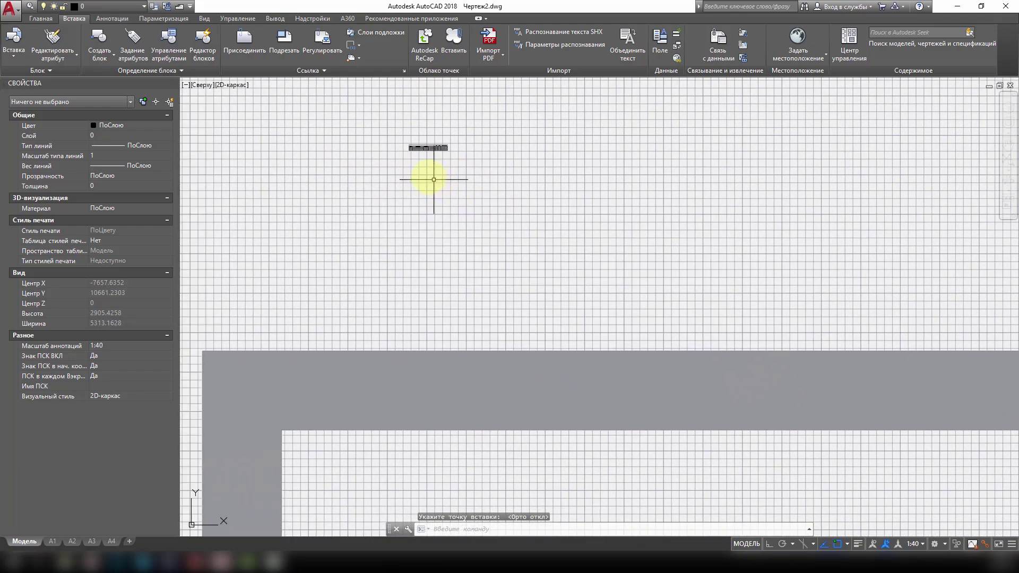
click(205, 18)
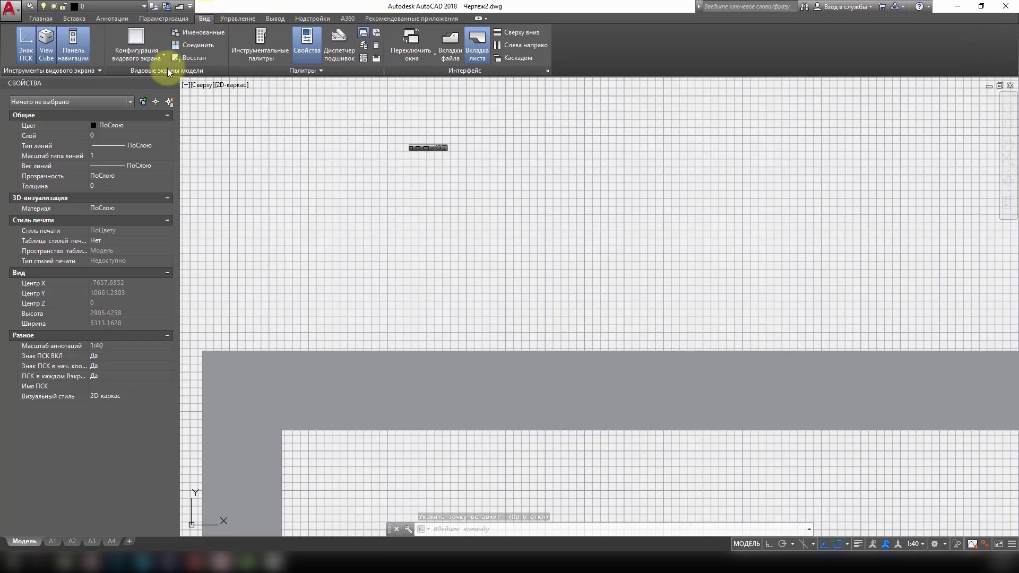
Split the view into two stacked viewports and frame the full cost table in the upper one
click(139, 60)
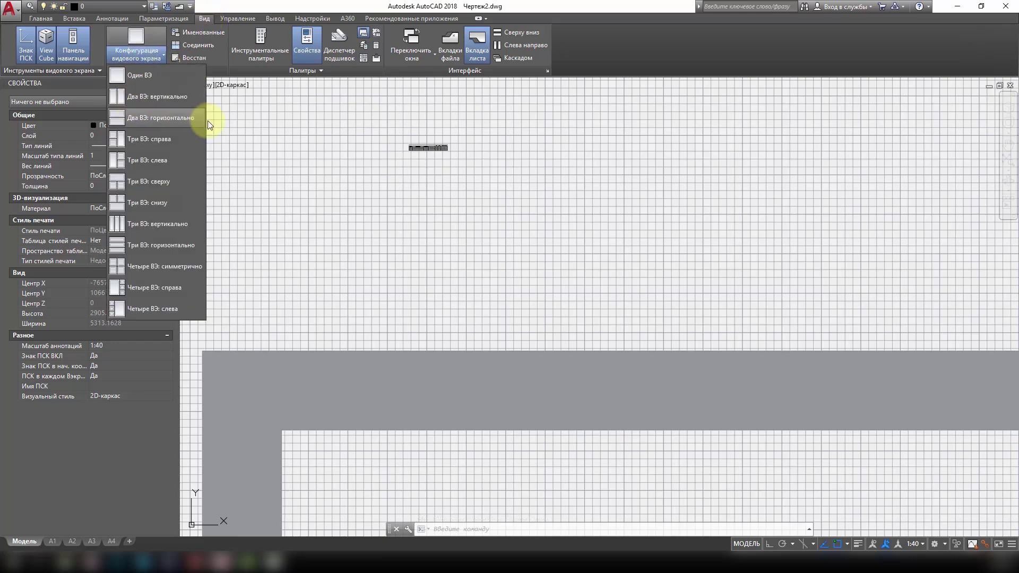
click(145, 119)
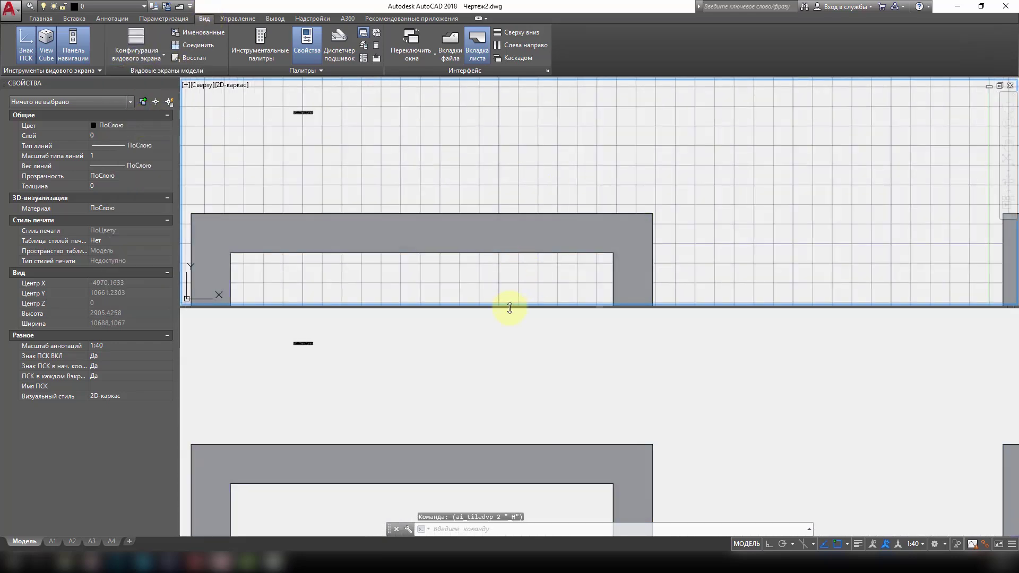
drag(509, 308, 519, 211)
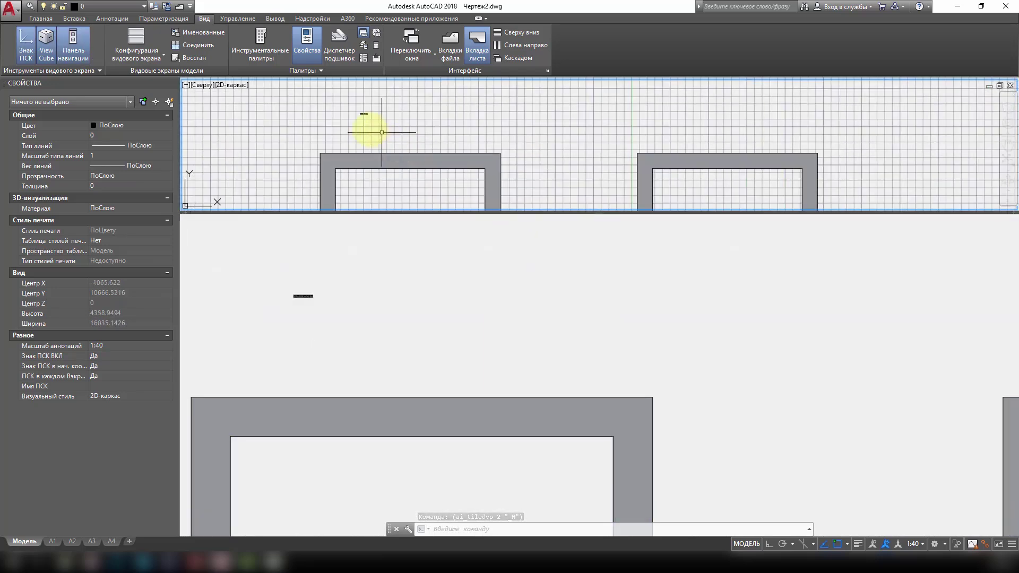
scroll(286, 136, up, 5)
scroll(451, 169, up, 5)
scroll(429, 129, up, 5)
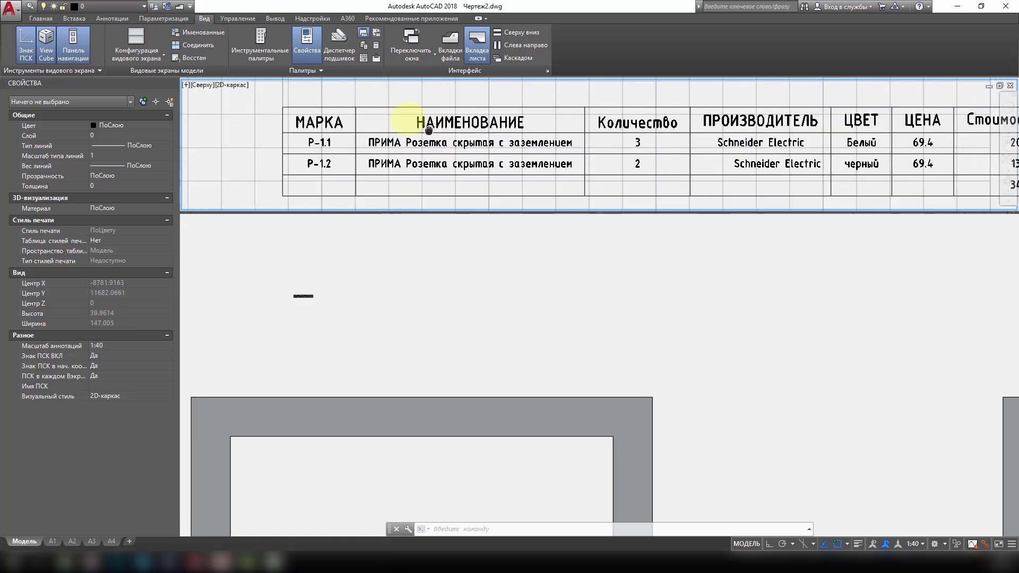
middle_drag(429, 129, 343, 120)
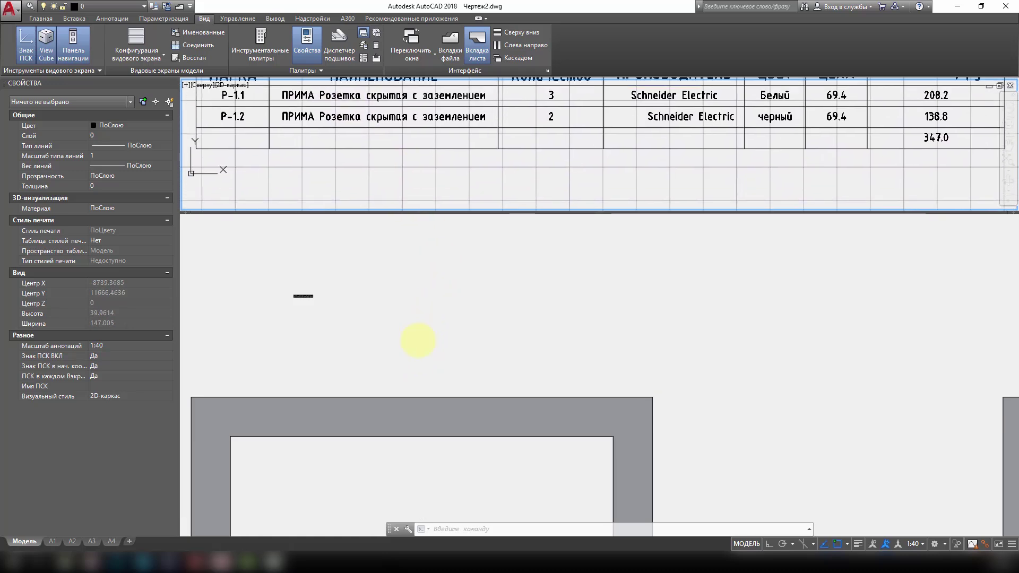
Frame the room with the P-1.1 and P-1.2 outlets in the lower viewport
click(417, 361)
scroll(462, 404, down, 3)
scroll(455, 364, up, 2)
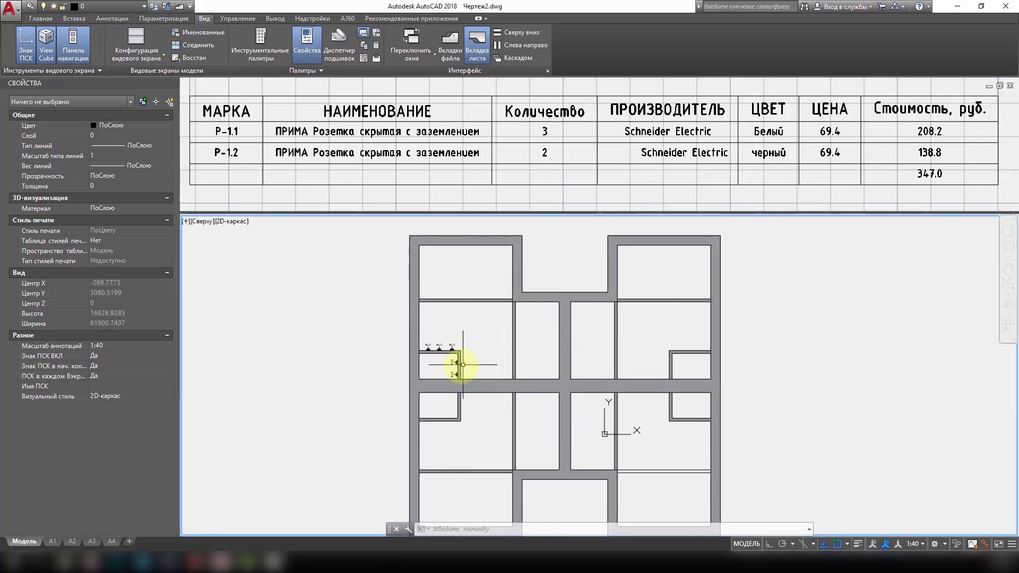
scroll(425, 340, up, 5)
middle_drag(422, 325, 483, 341)
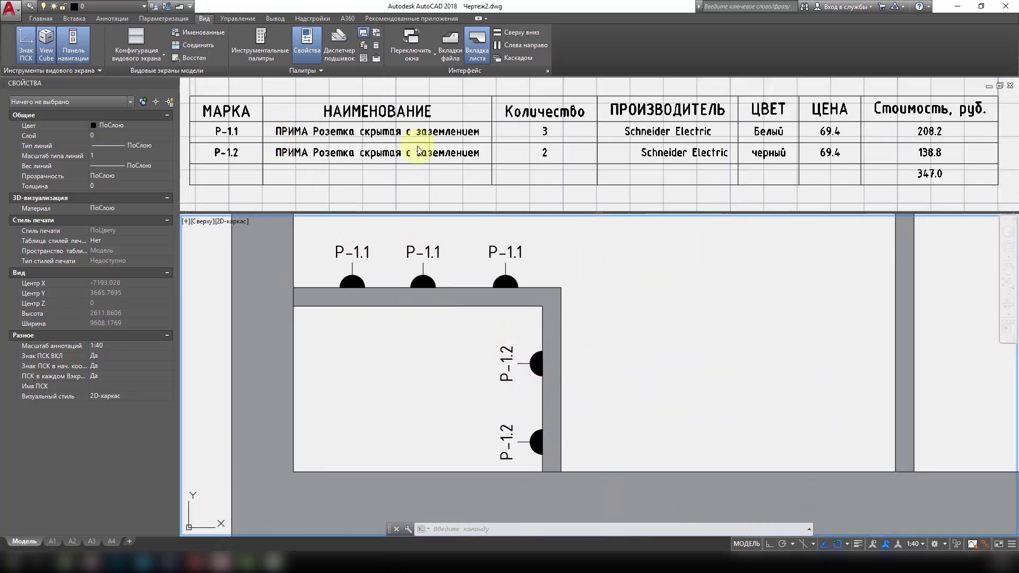
click(306, 108)
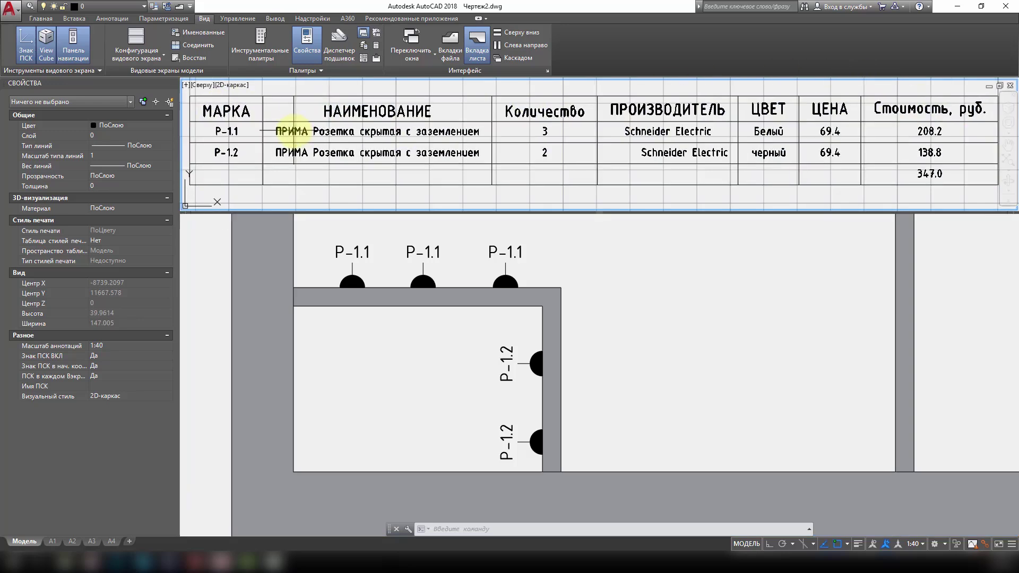
click(610, 328)
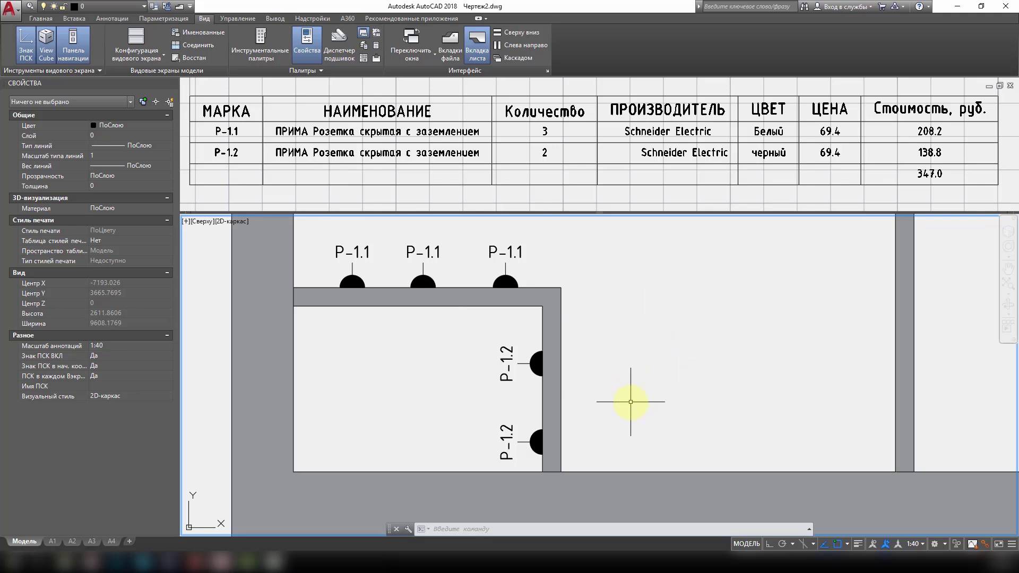
Copy the two P-1.2 outlets to the right wall
click(531, 436)
click(475, 370)
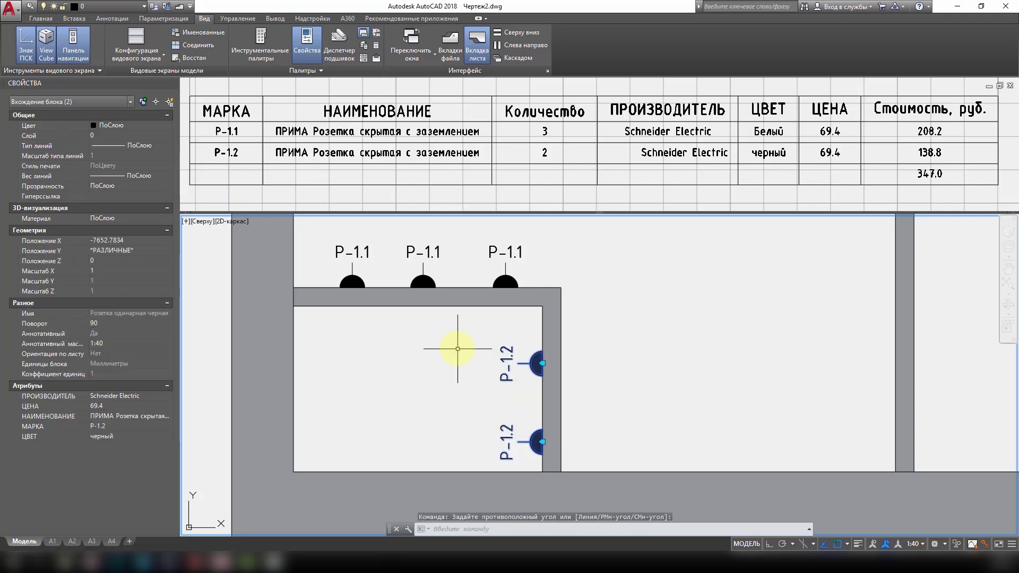
text(k)
key(Return)
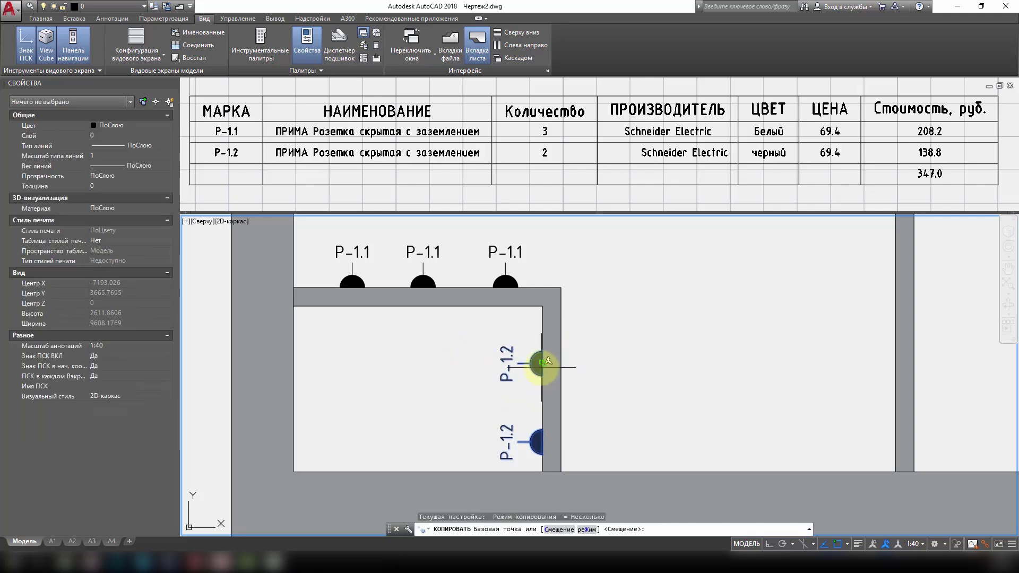
click(542, 363)
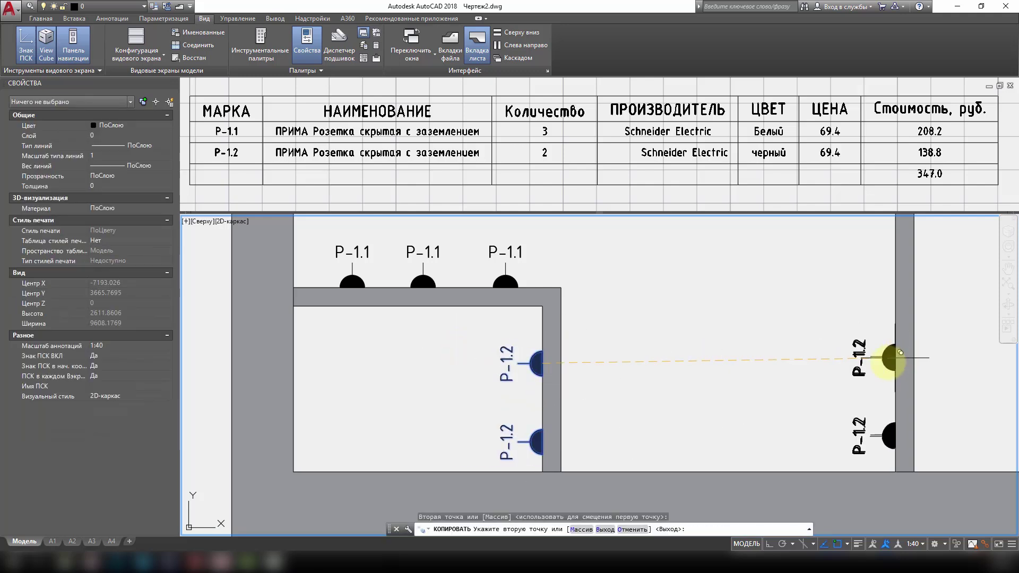
key(Escape)
Copy the three P-1.1 outlets up to the upper wall with КП
scroll(432, 391, down, 1)
scroll(525, 396, down, 4)
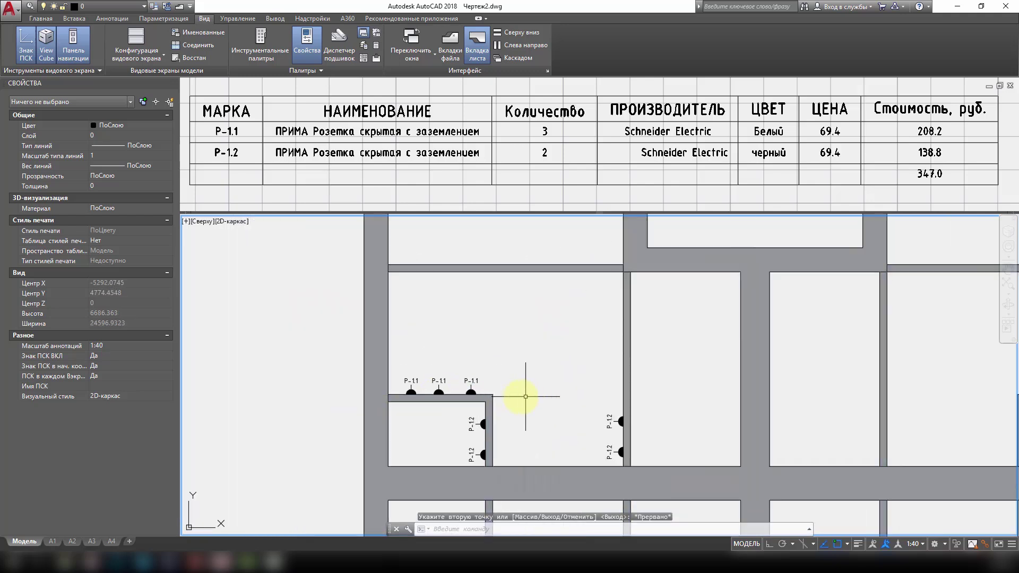
drag(477, 409, 391, 361)
text(кп)
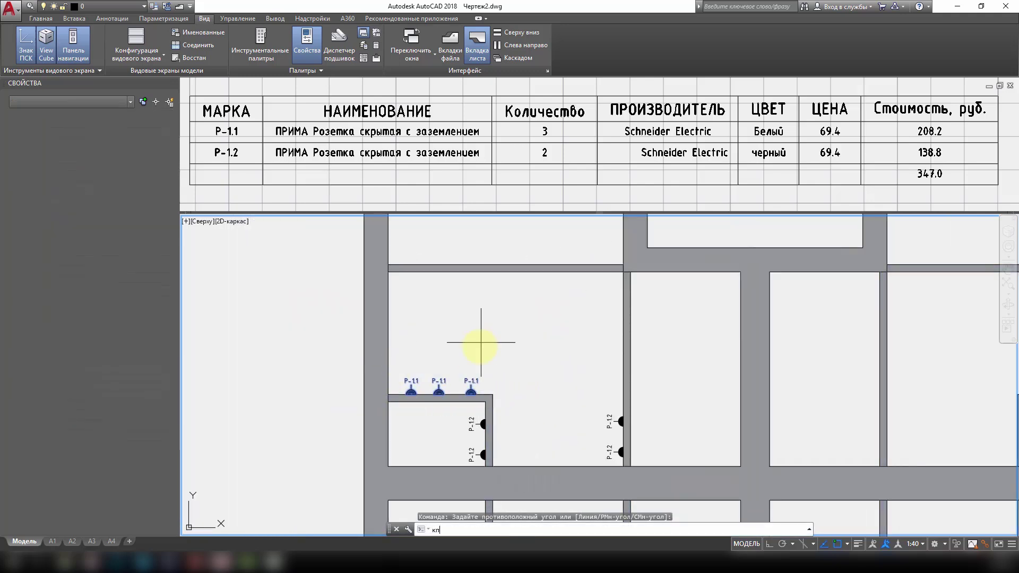
key(Return)
click(438, 393)
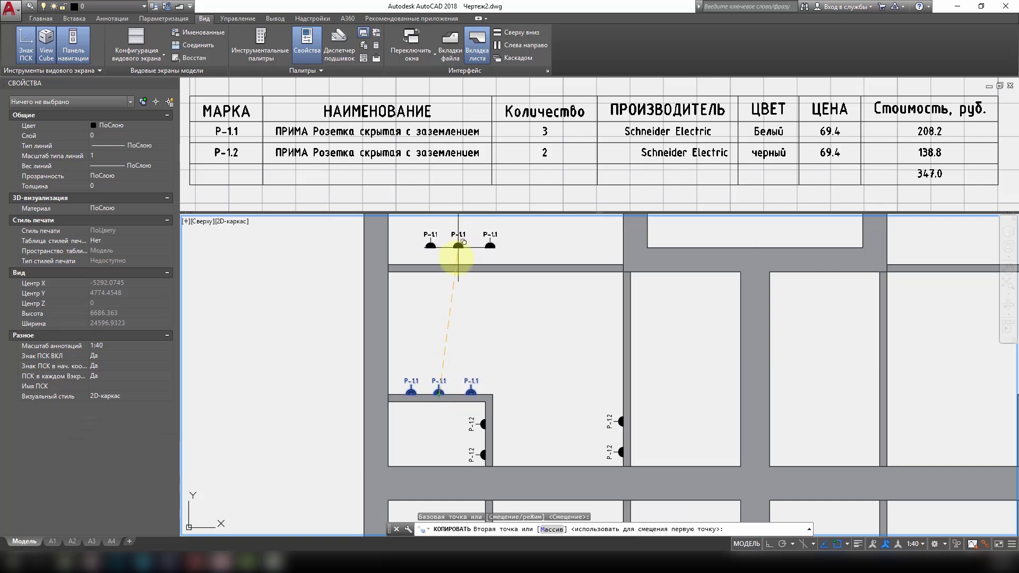
click(458, 263)
key(Escape)
Bring the new copies into view and select the cost table
middle_drag(476, 348, 484, 369)
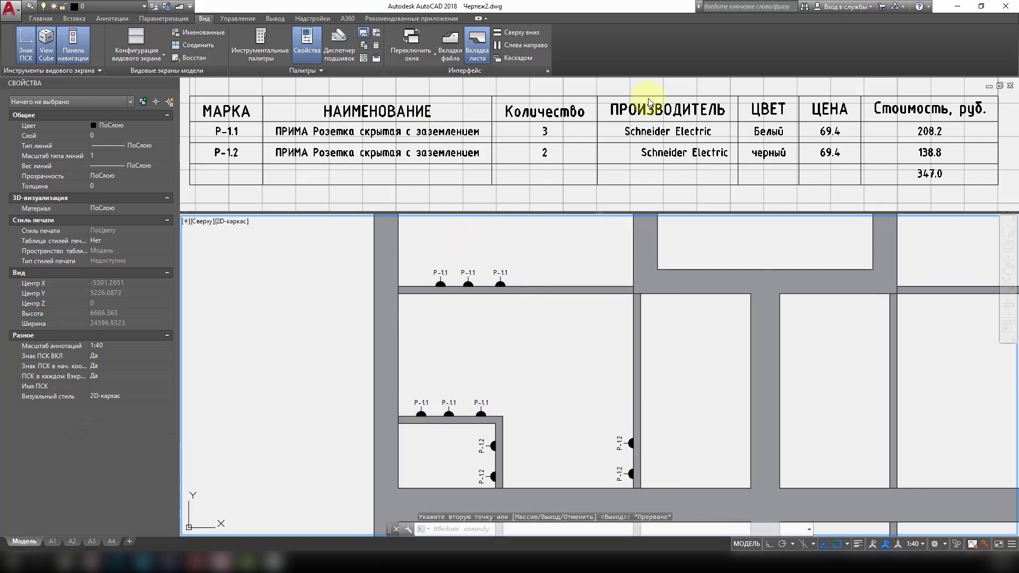
click(555, 199)
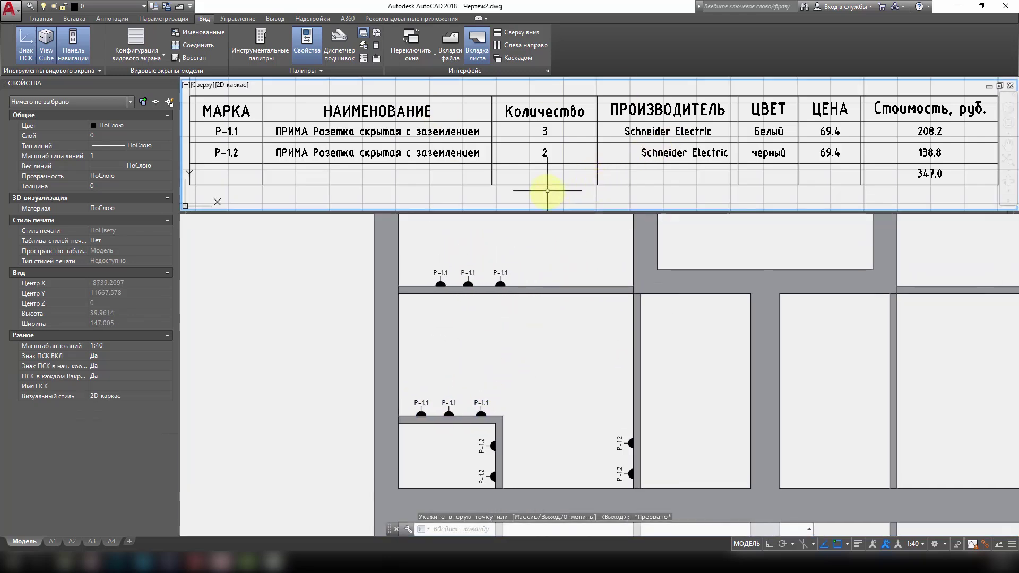
click(555, 184)
Update the table's data link so it shows 6 P-1.1, 4 P-1.2, total 694.0
right_click(555, 184)
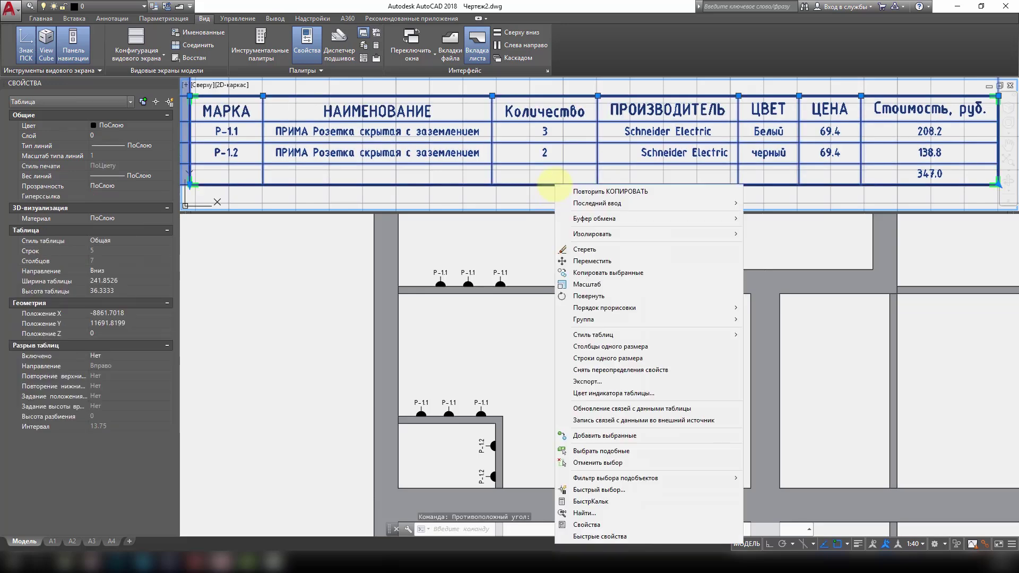
click(640, 411)
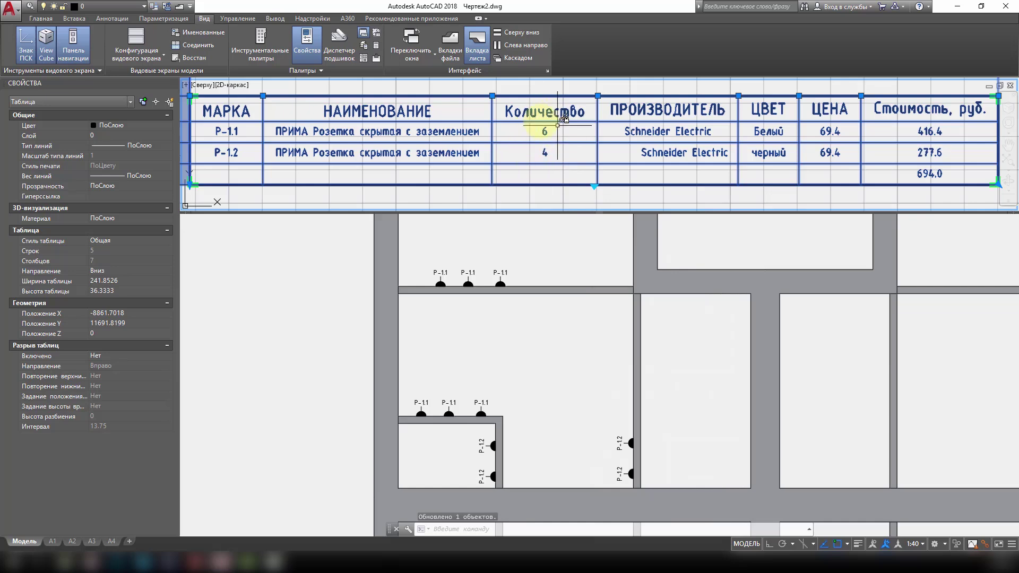
click(527, 360)
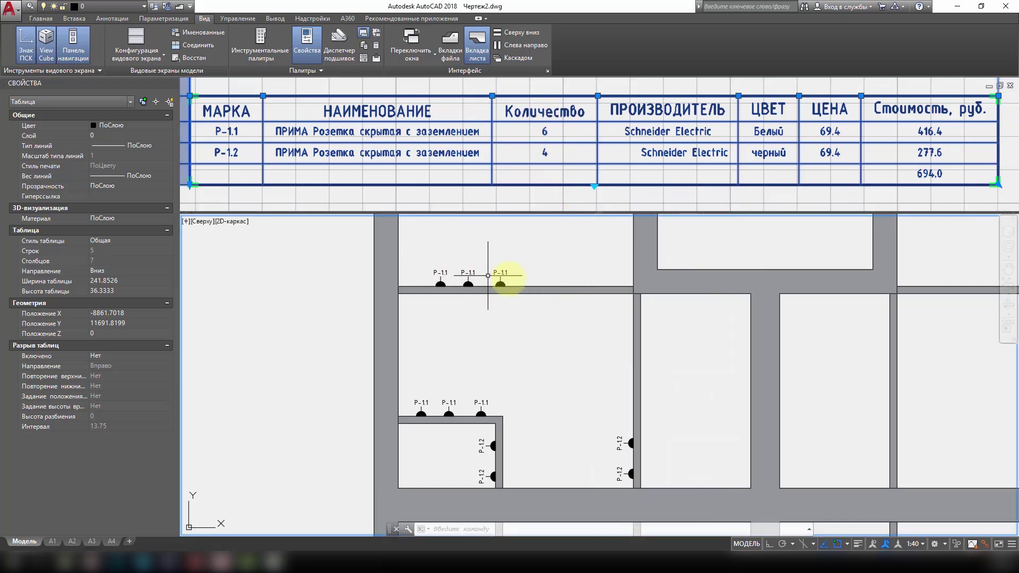
Zoom in on the P-1.1 outlets and cancel an accidental selection
scroll(499, 309, up, 5)
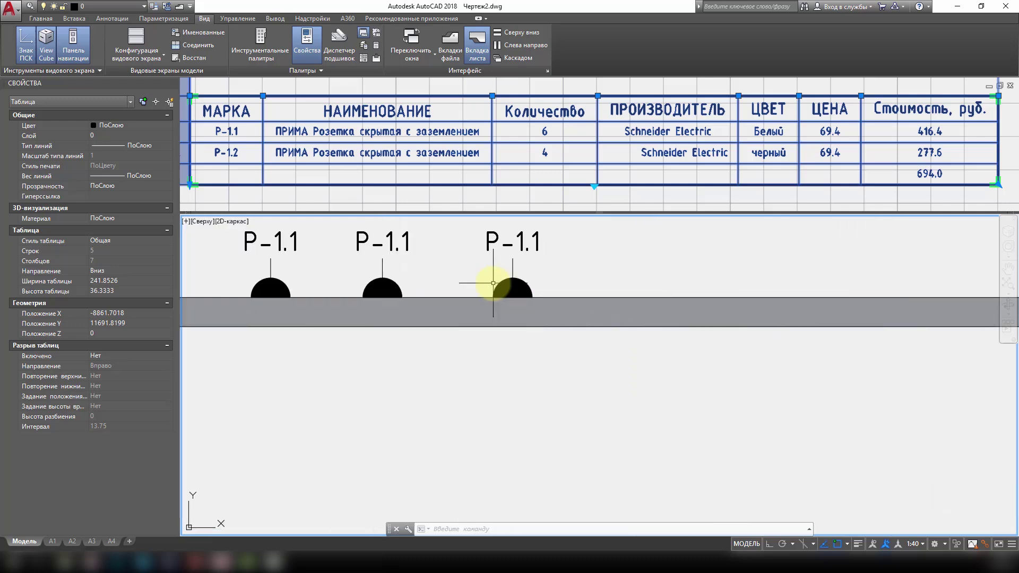
middle_drag(493, 283, 512, 335)
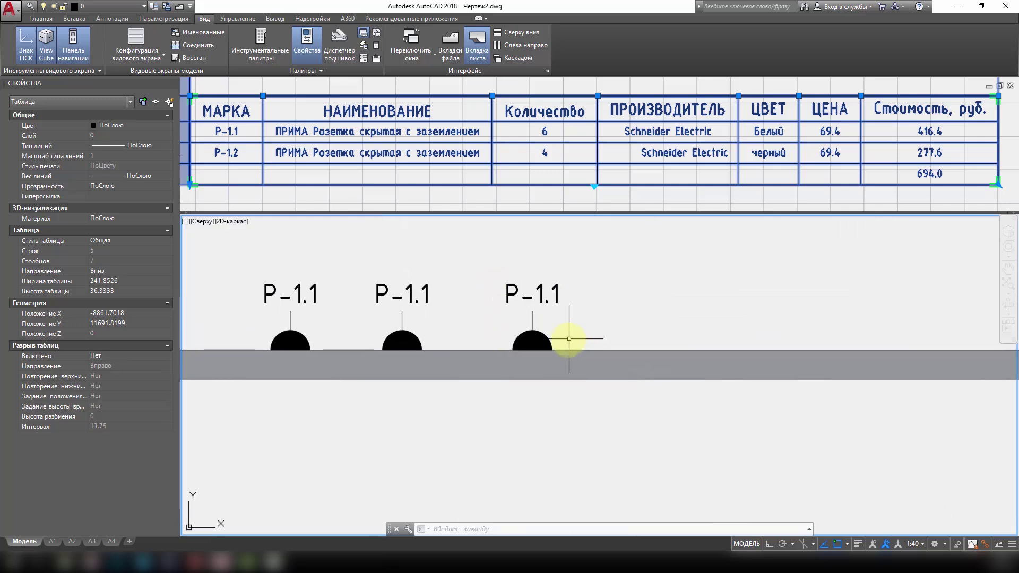
click(578, 350)
click(480, 252)
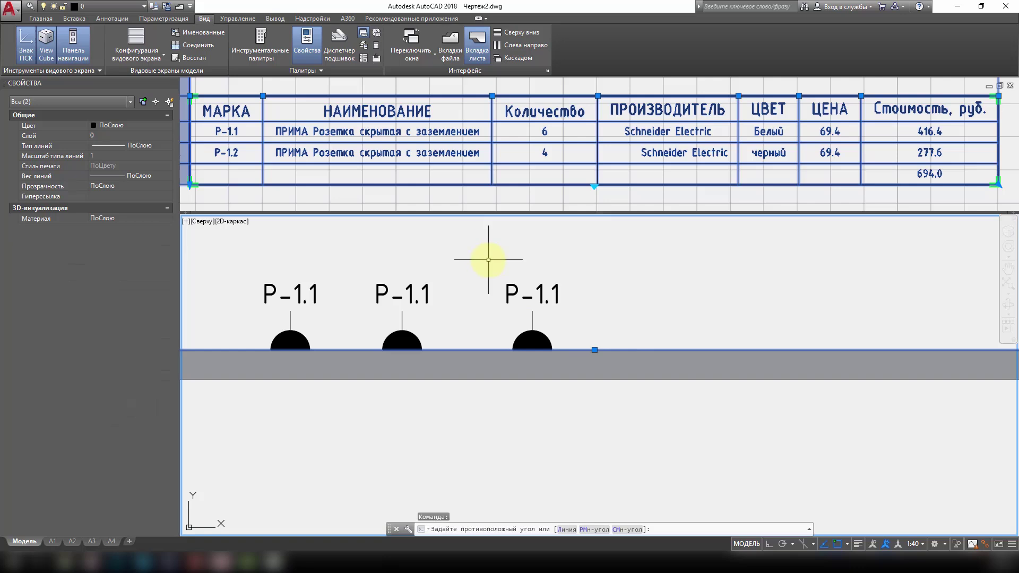
key(Escape)
key(Escape)
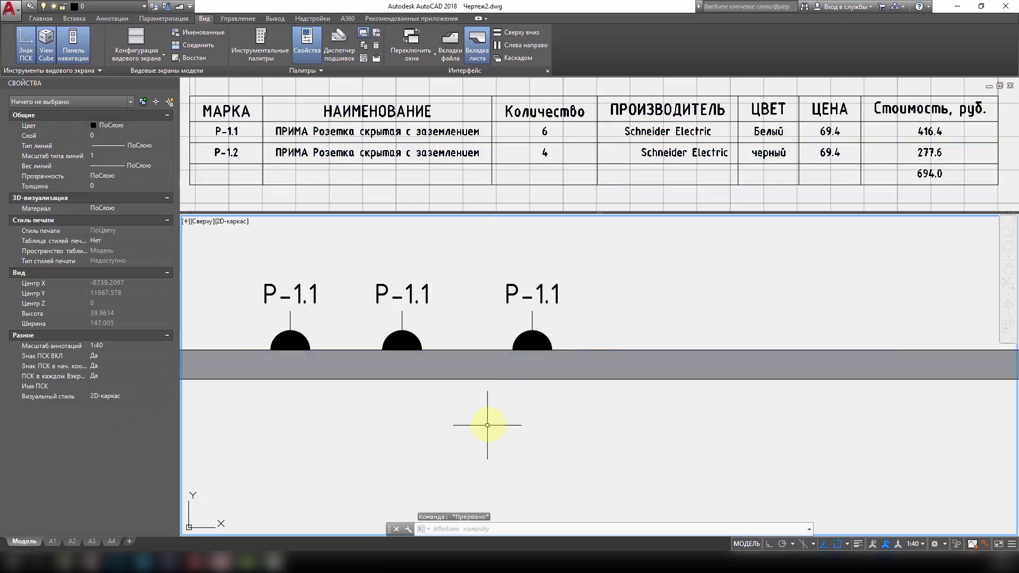
Open the third P-1.1 outlet in the Block Editor and begin Save Block As
click(530, 342)
right_click(530, 339)
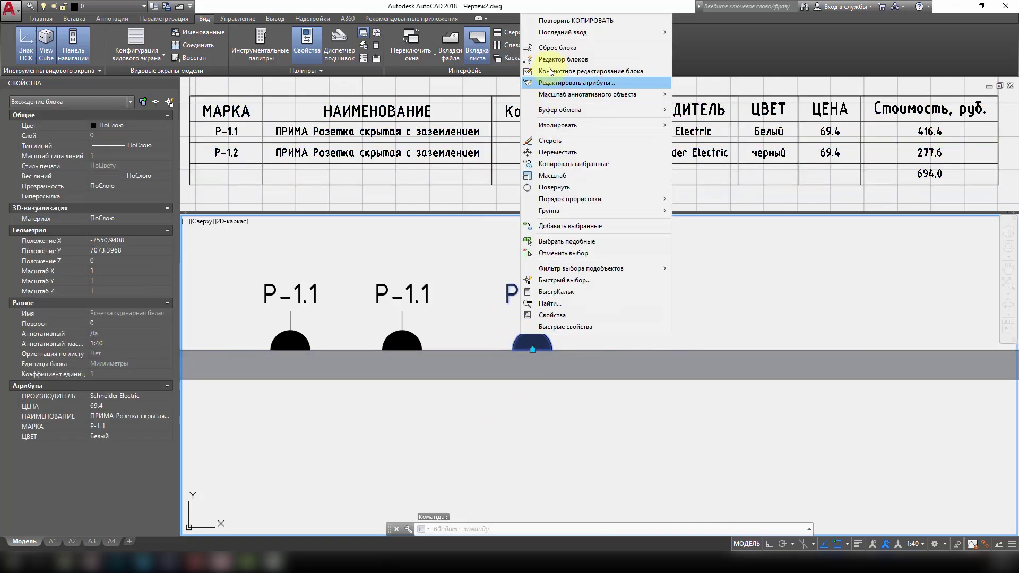
click(562, 60)
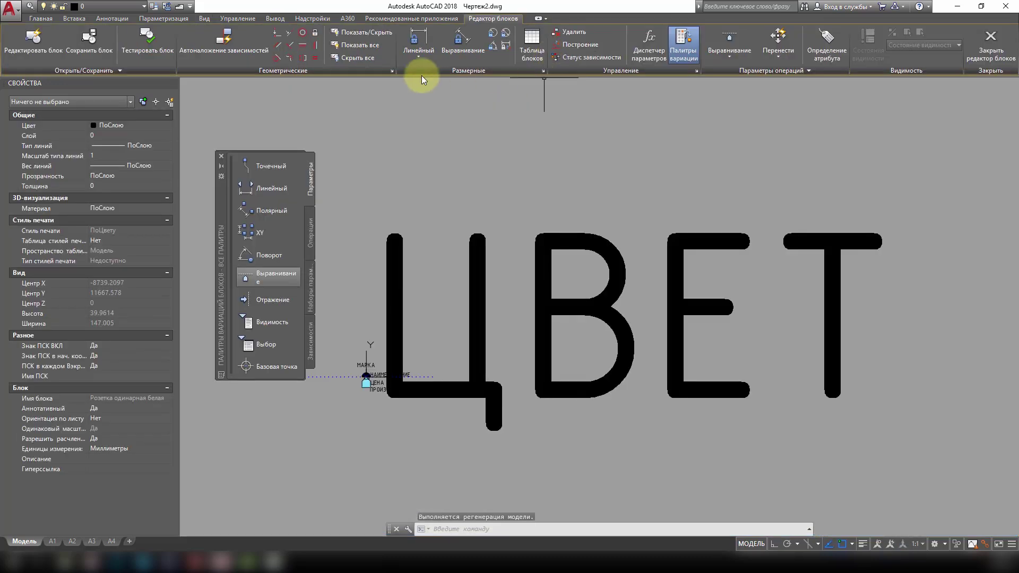
click(59, 71)
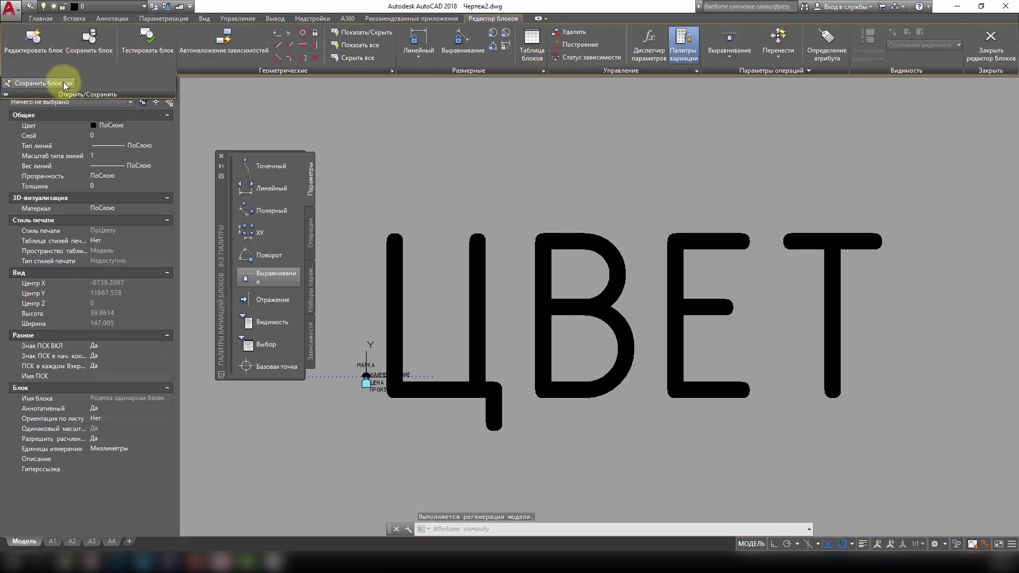
click(63, 82)
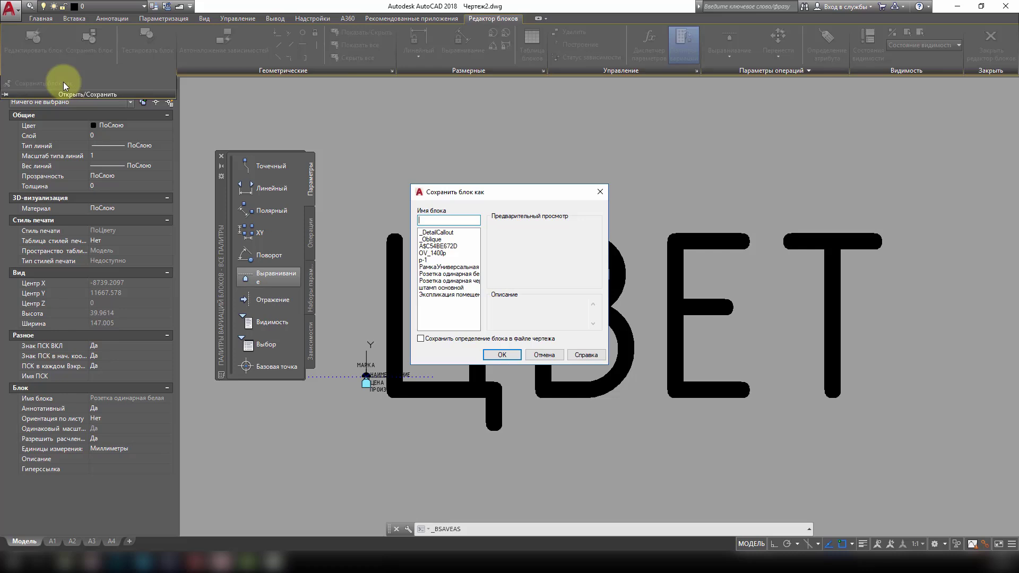
Save the single white socket block as 'Розетка двойная белая' and open its НАИМЕНОВАНИЕ attribute definition
click(441, 274)
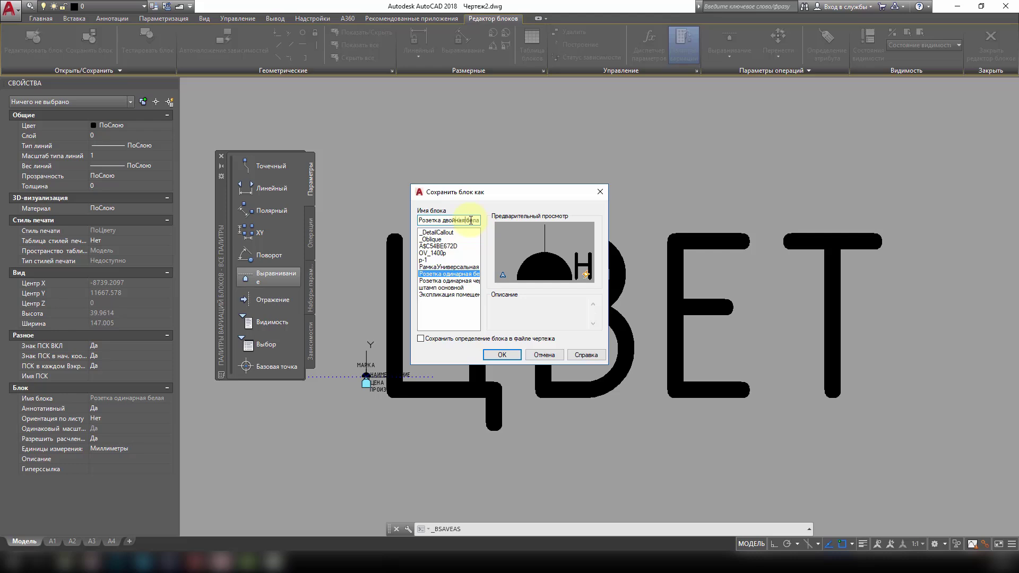
key(Return)
middle_drag(382, 373, 531, 312)
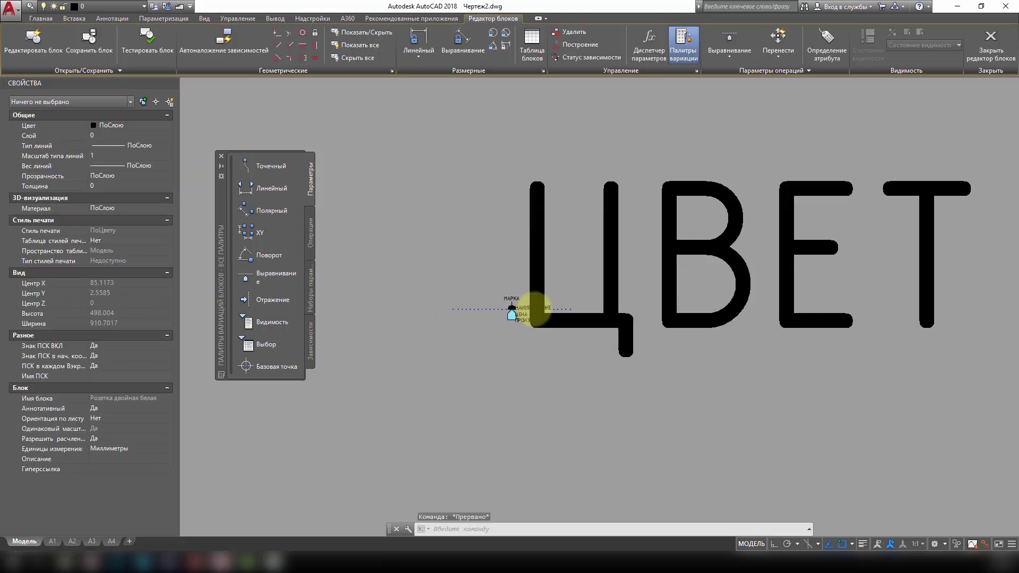
scroll(444, 297, up, 5)
scroll(445, 287, down, 3)
scroll(564, 227, down, 3)
scroll(527, 227, up, 4)
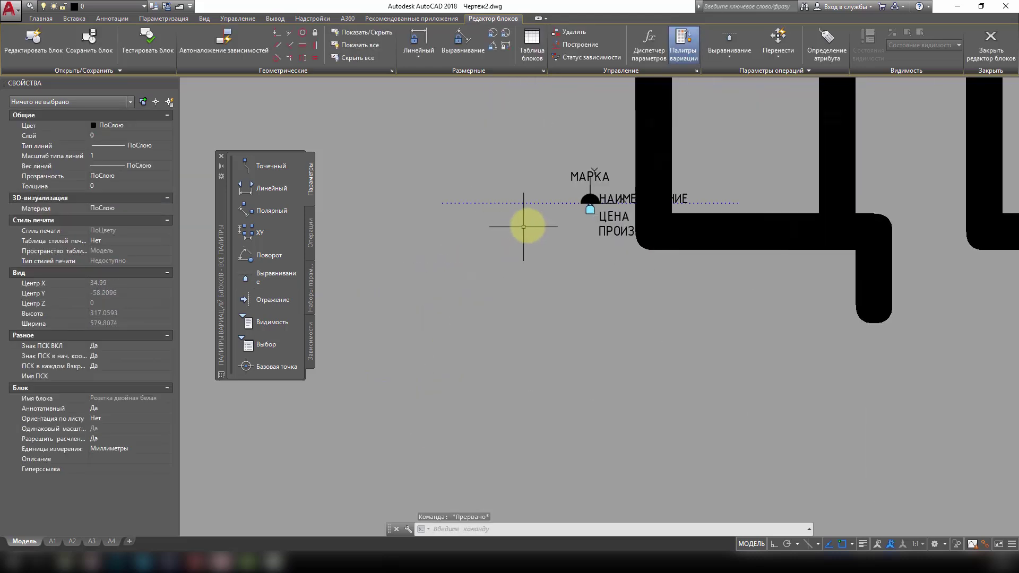
scroll(584, 211, up, 1)
scroll(557, 223, up, 4)
scroll(531, 233, up, 4)
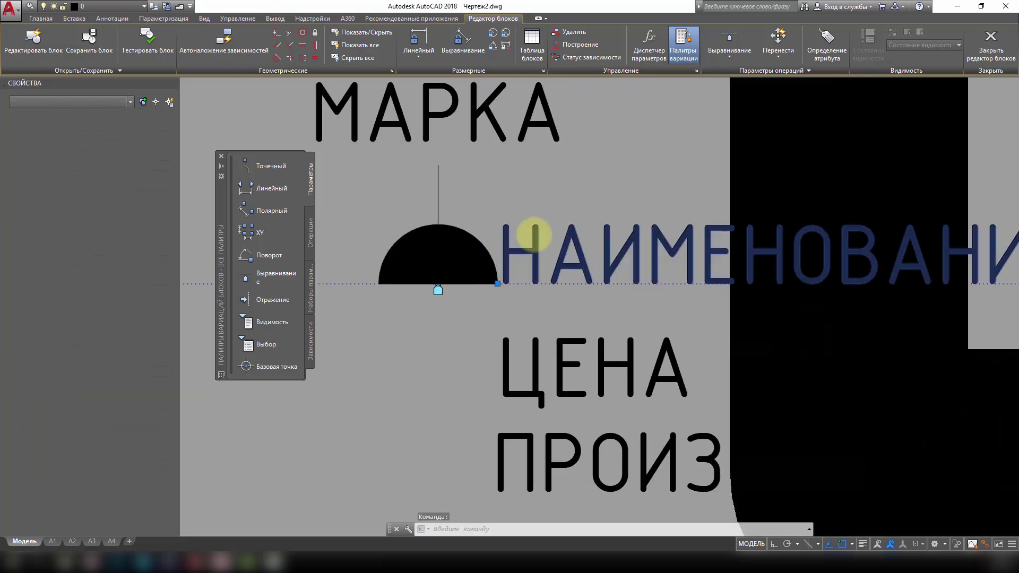
double_click(528, 239)
key(alt+Tab)
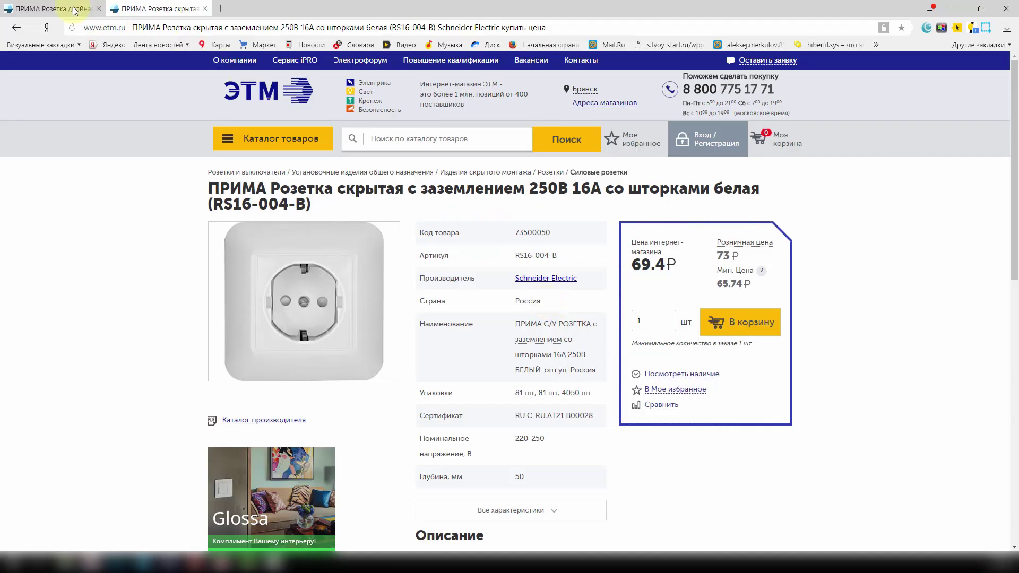
Copy the double socket's product name, manufacturer Schneider Electric and price 102.96 from the ETM page
click(53, 9)
drag(212, 131, 643, 139)
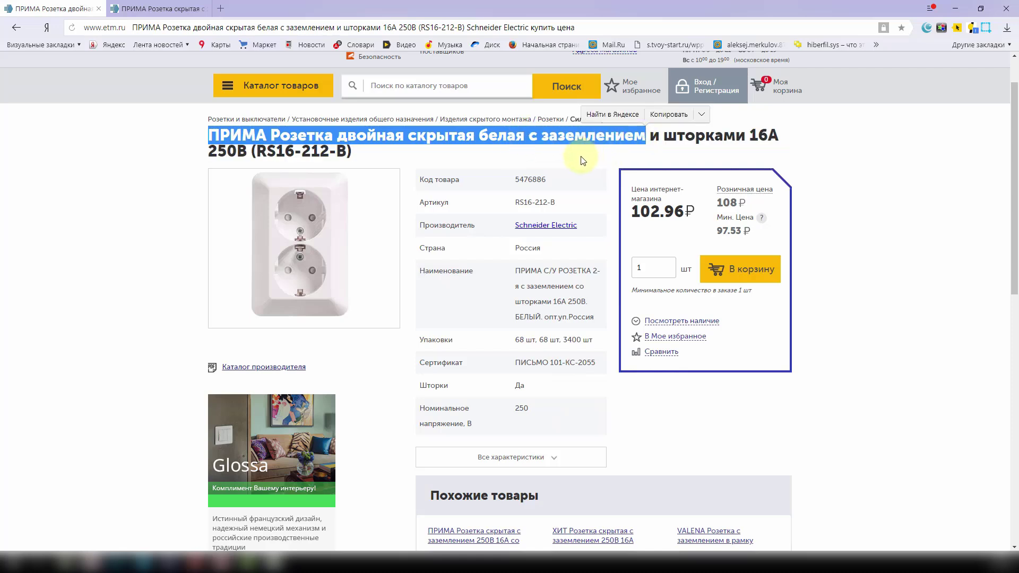
click(568, 172)
drag(519, 225, 585, 237)
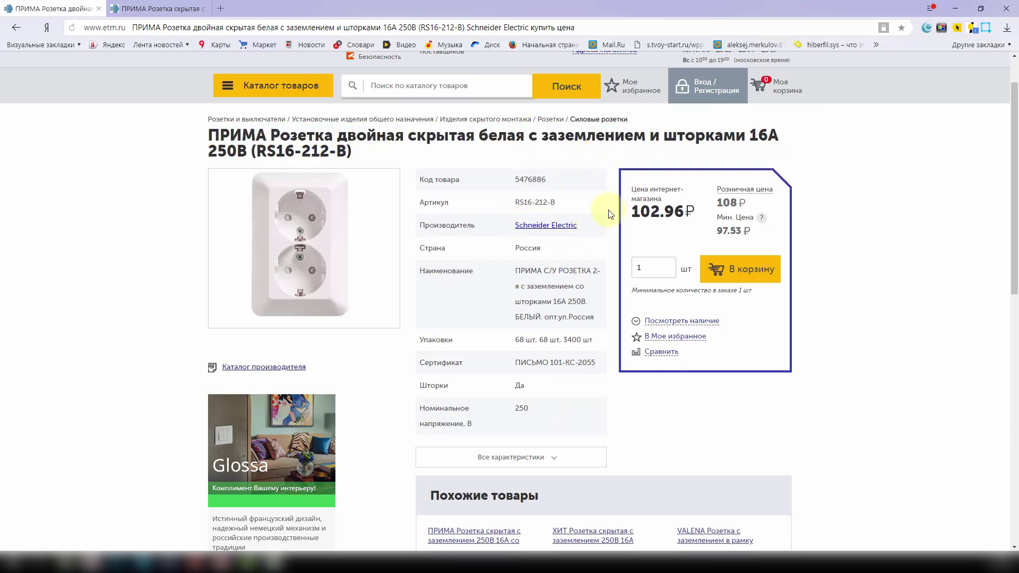
drag(684, 211, 634, 212)
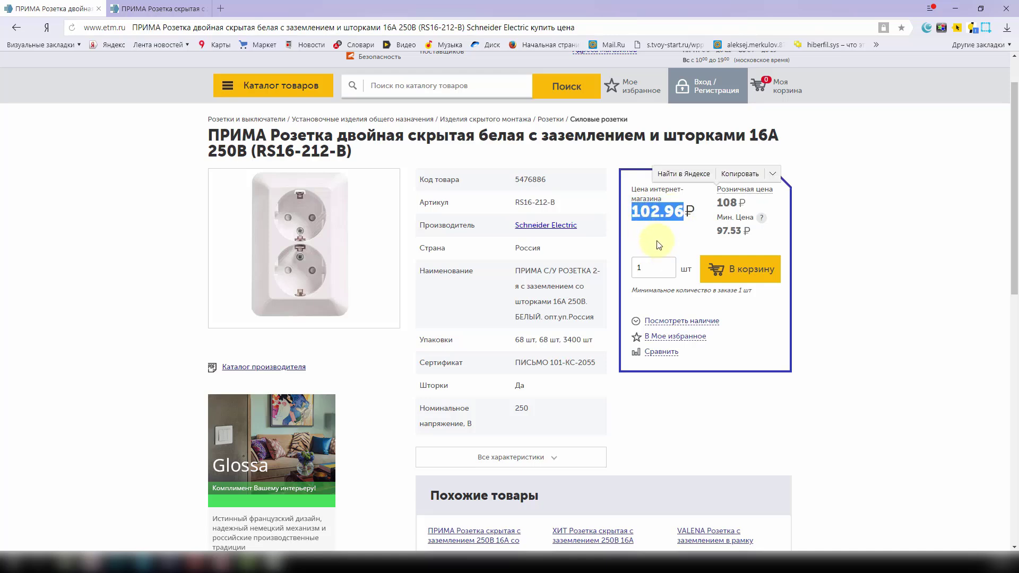
click(837, 176)
Set the НАИМЕНОВАНИЕ default to 'ПРИМА Розетка двойная скрытая белая с заземлением' from the clipboard history
click(953, 14)
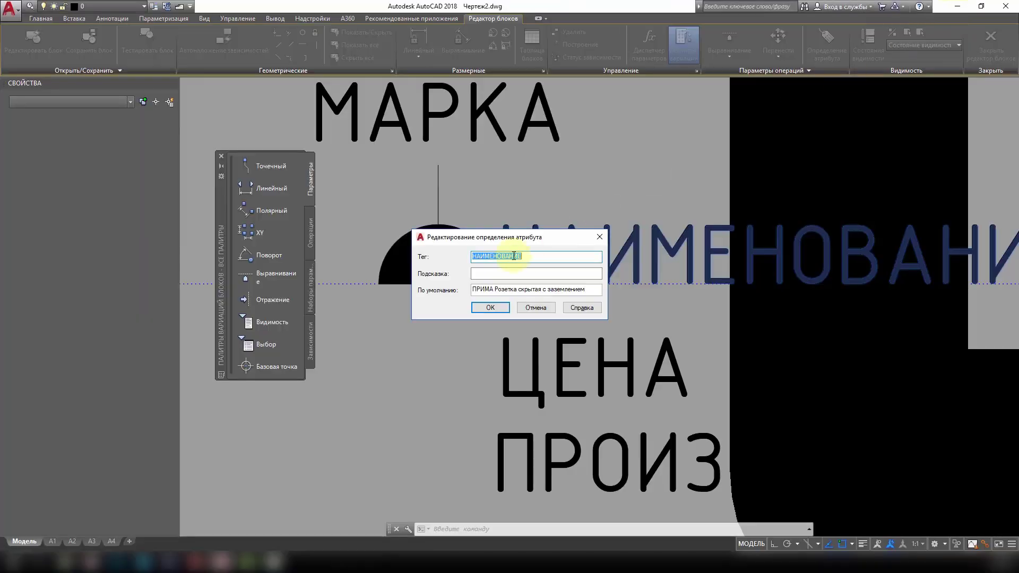
drag(589, 287, 410, 274)
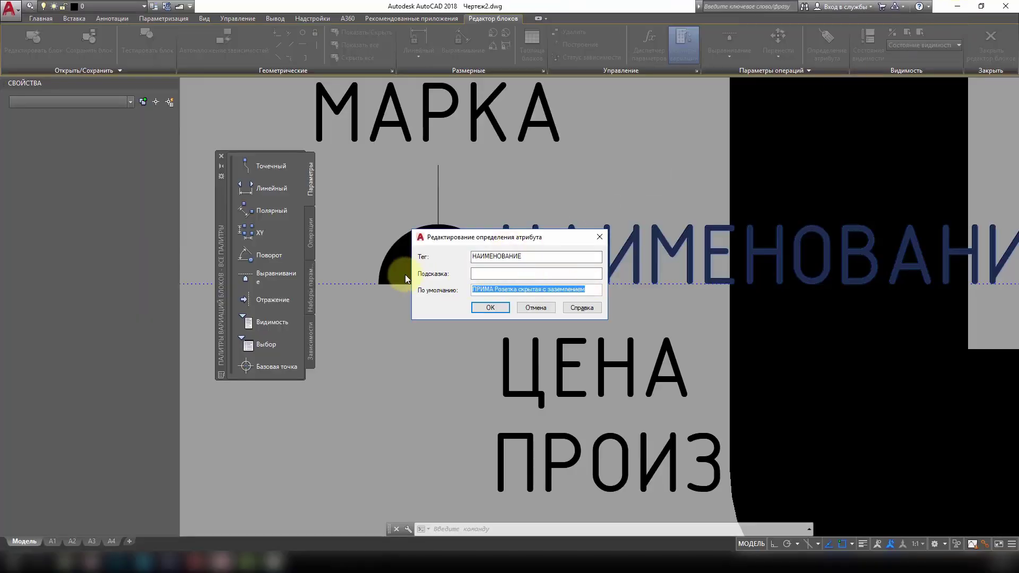
key(ctrl+grave)
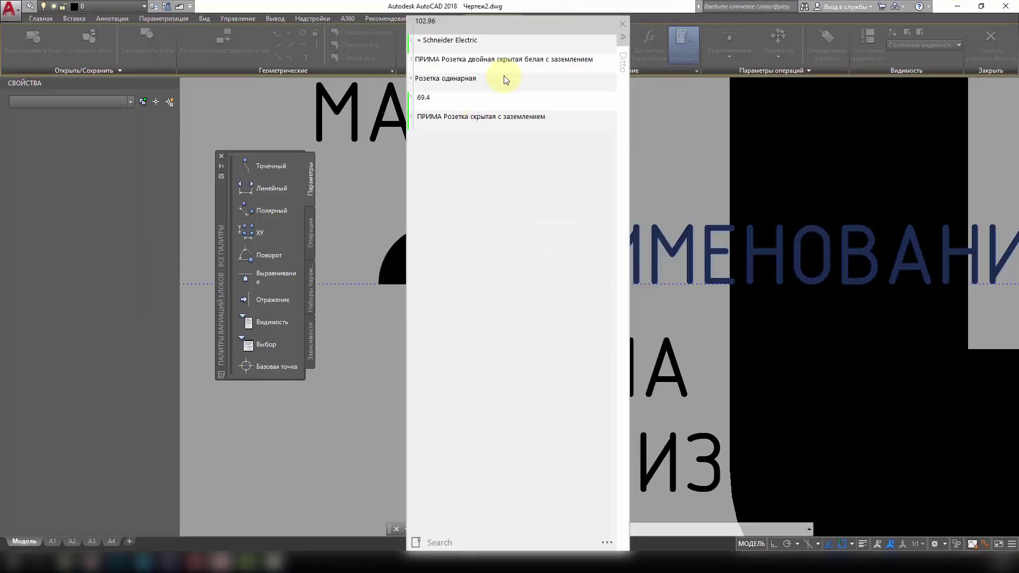
key(Escape)
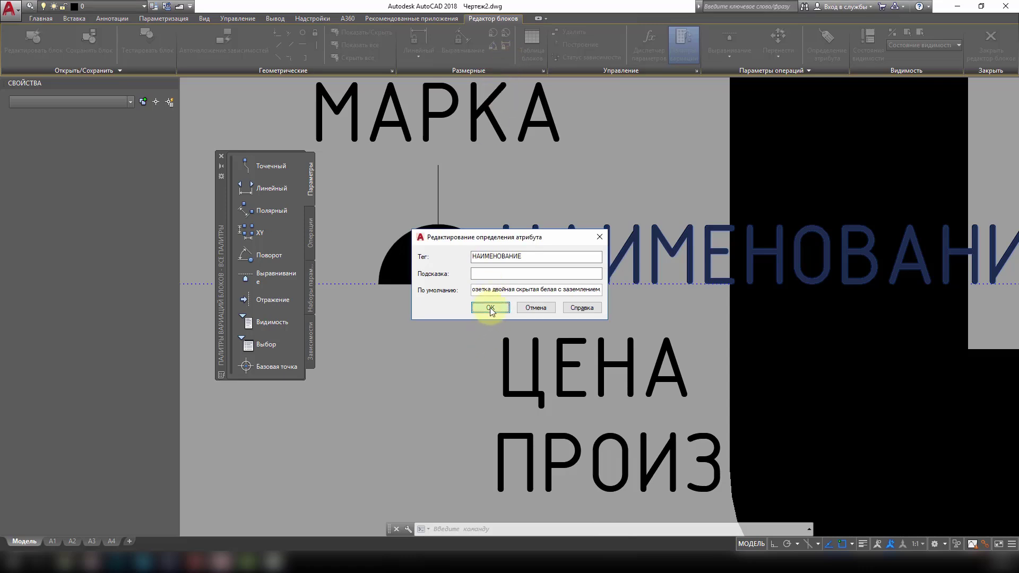
click(489, 308)
key(Escape)
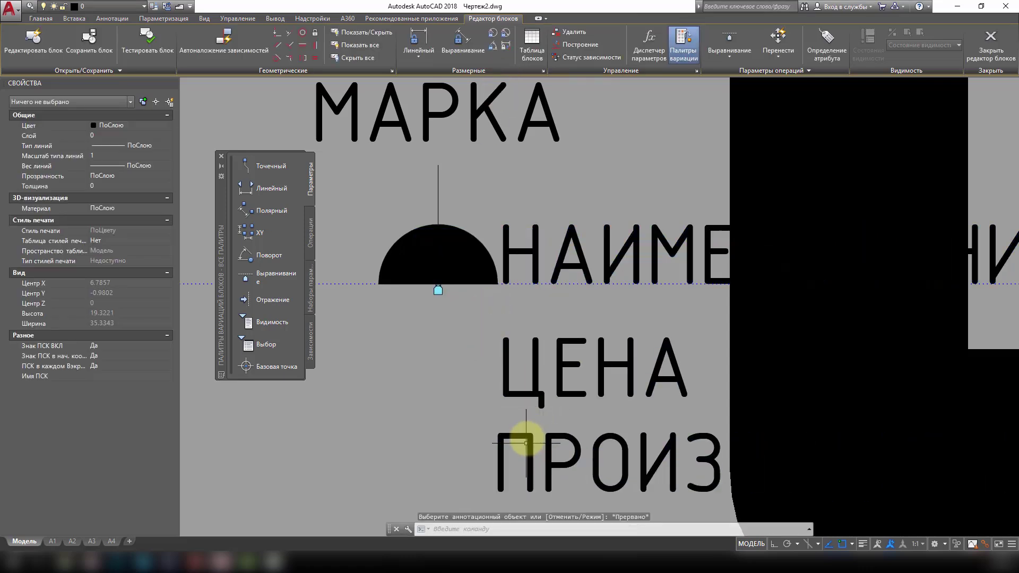
Set the ЦЕНА attribute default to 102.96 from the clipboard history
double_click(541, 391)
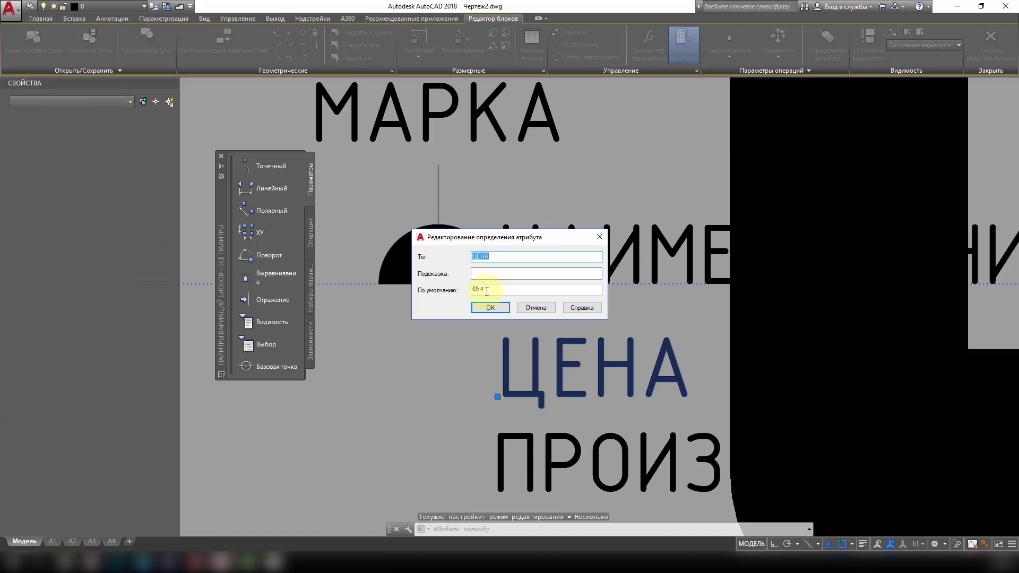
key(ctrl+grave)
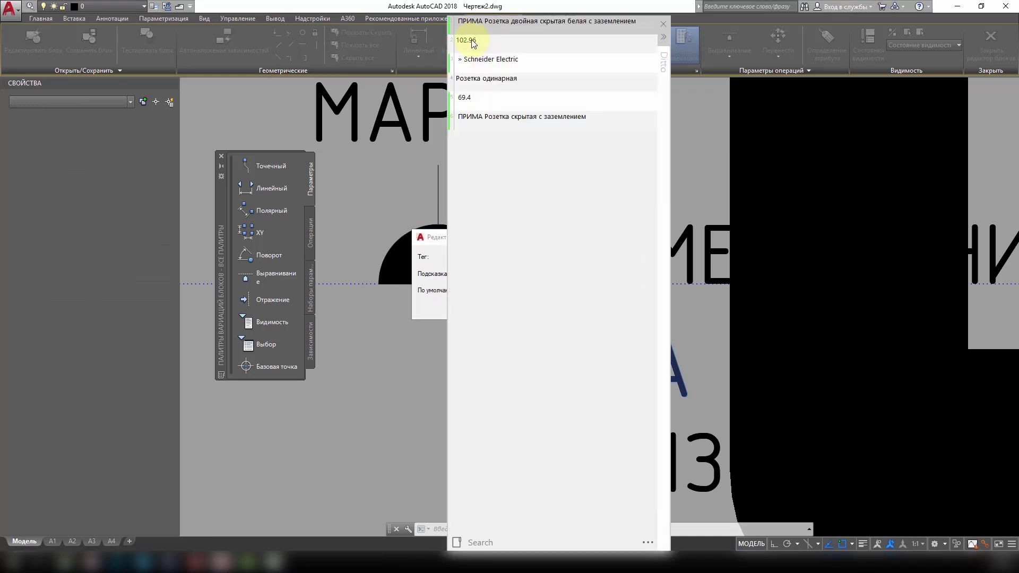
double_click(472, 40)
click(489, 307)
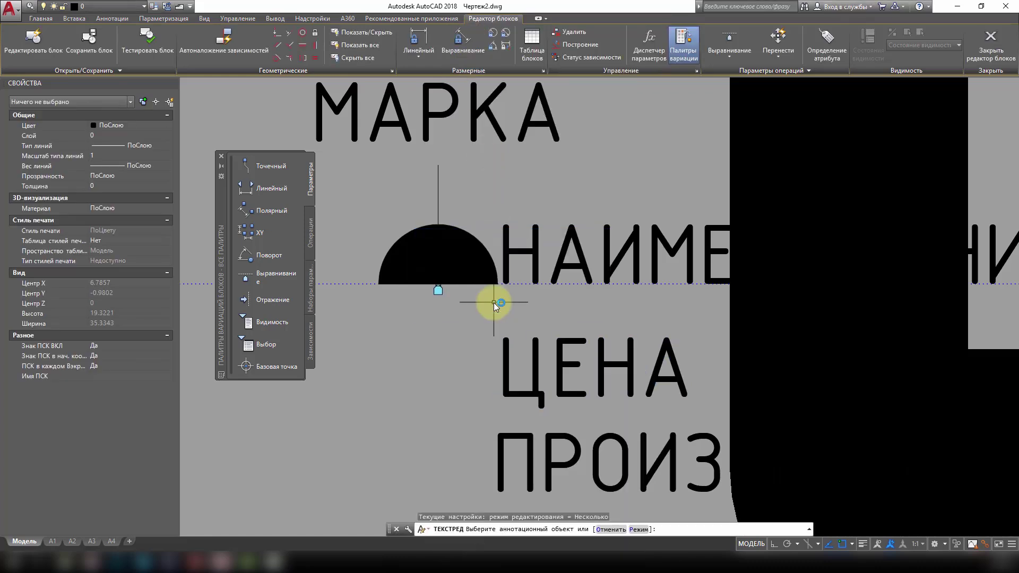
scroll(500, 334, down, 2)
middle_drag(498, 403, 553, 335)
scroll(553, 335, down, 1)
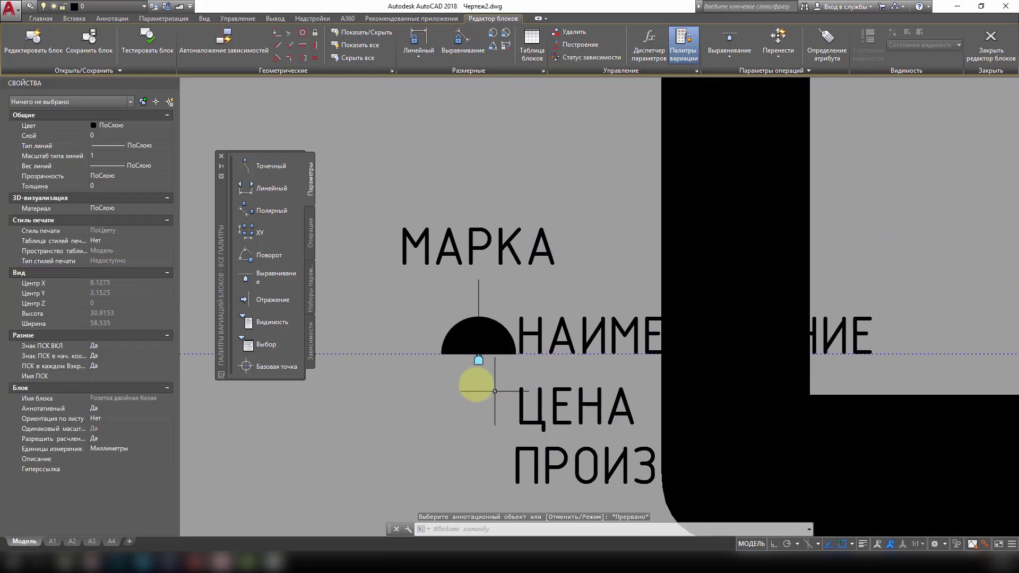
scroll(466, 284, up, 4)
Offset the socket's vertical stem 0.5 to both sides with ПОДОБИЕ
click(488, 262)
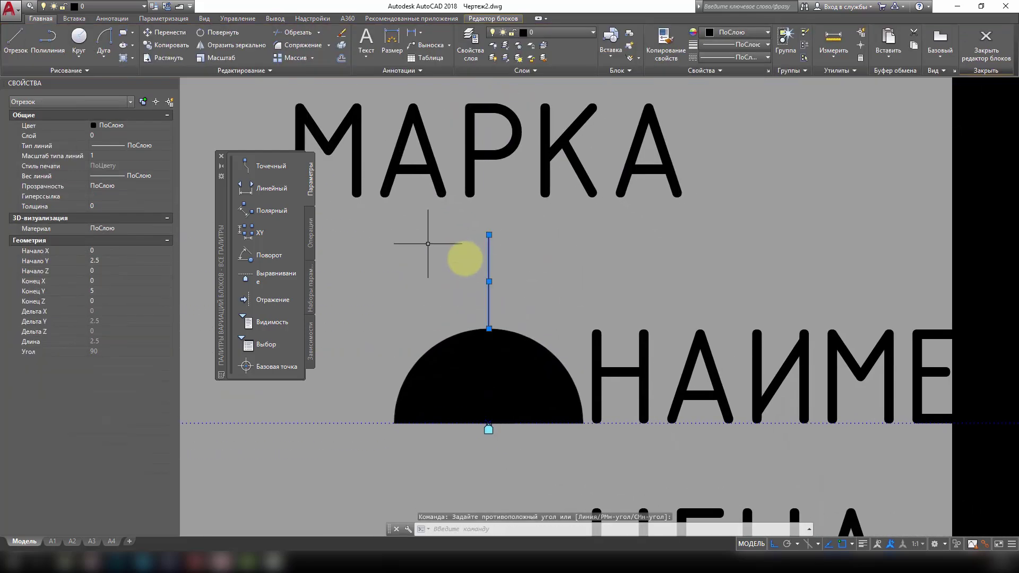
text(под)
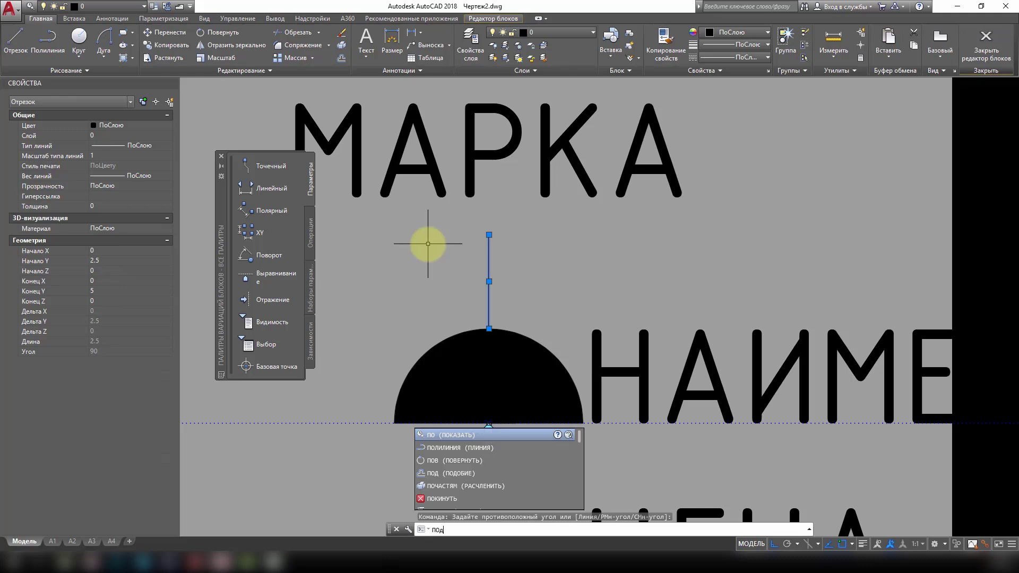
key(Return)
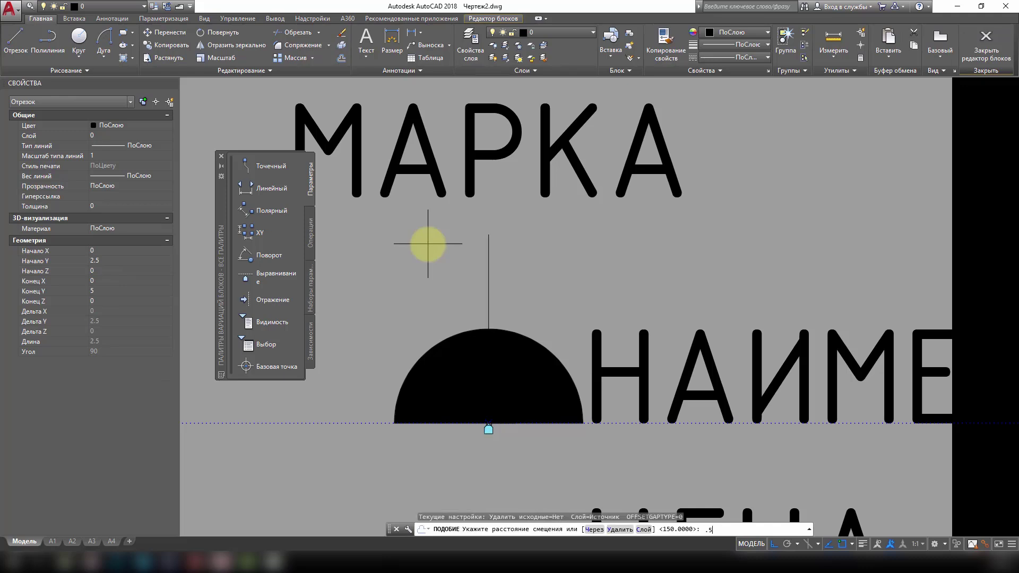
key(Return)
click(489, 249)
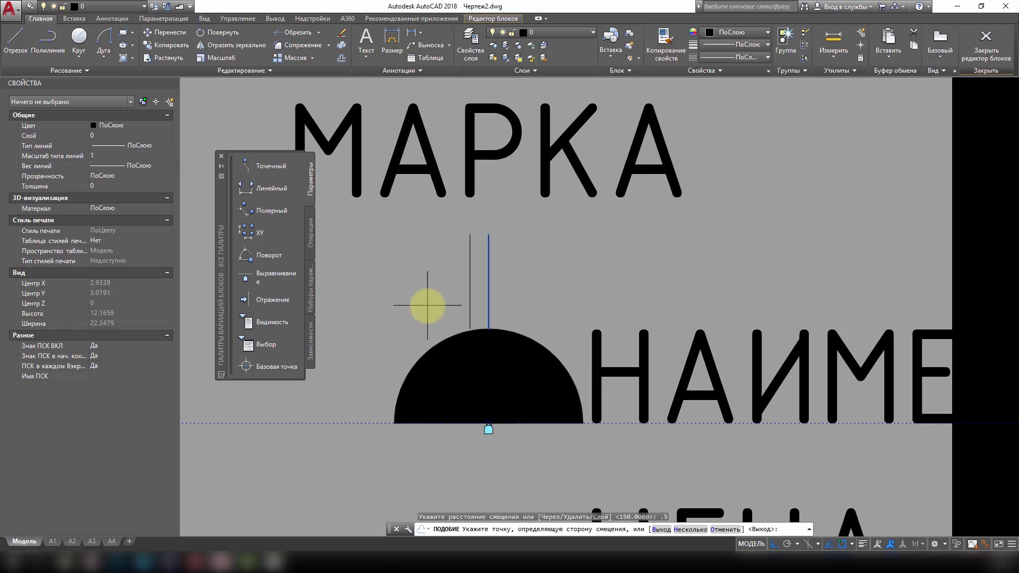
click(427, 306)
click(489, 277)
click(539, 273)
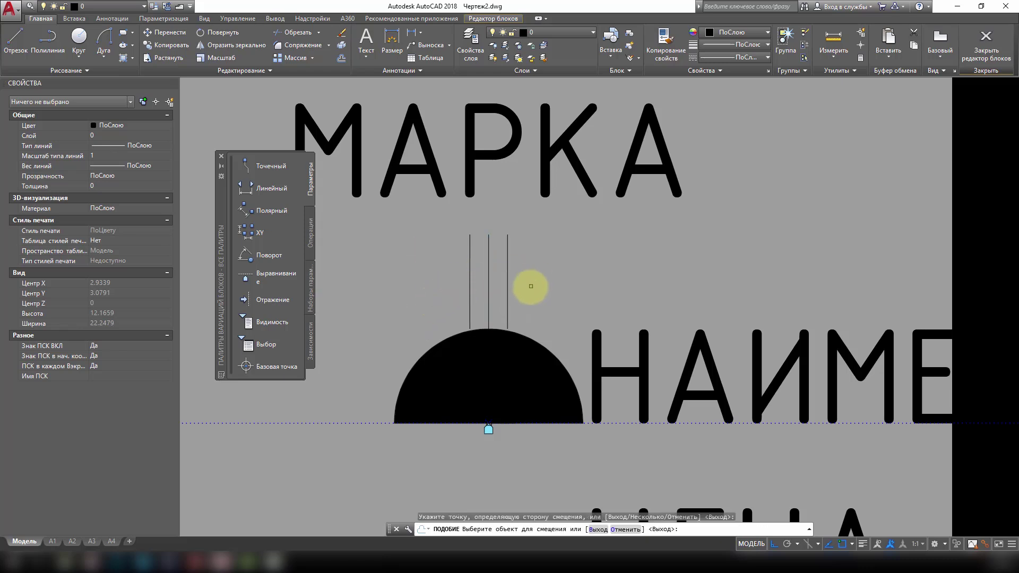
key(Escape)
Erase the original middle stem and check where the two new lines meet the arc
click(501, 279)
click(479, 268)
key(Delete)
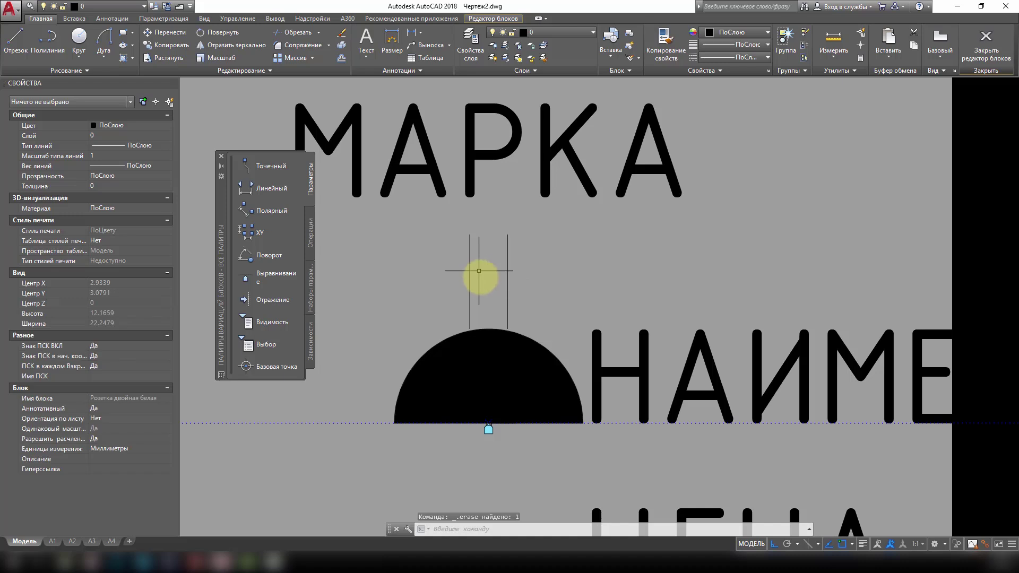
drag(513, 323, 464, 319)
scroll(490, 319, up, 8)
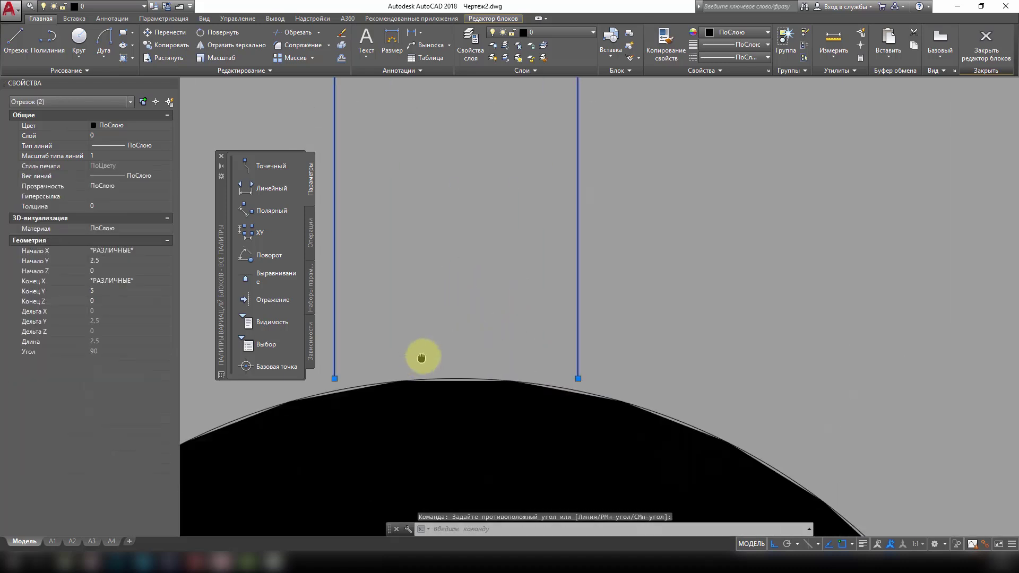
middle_drag(423, 357, 484, 326)
click(479, 316)
key(Escape)
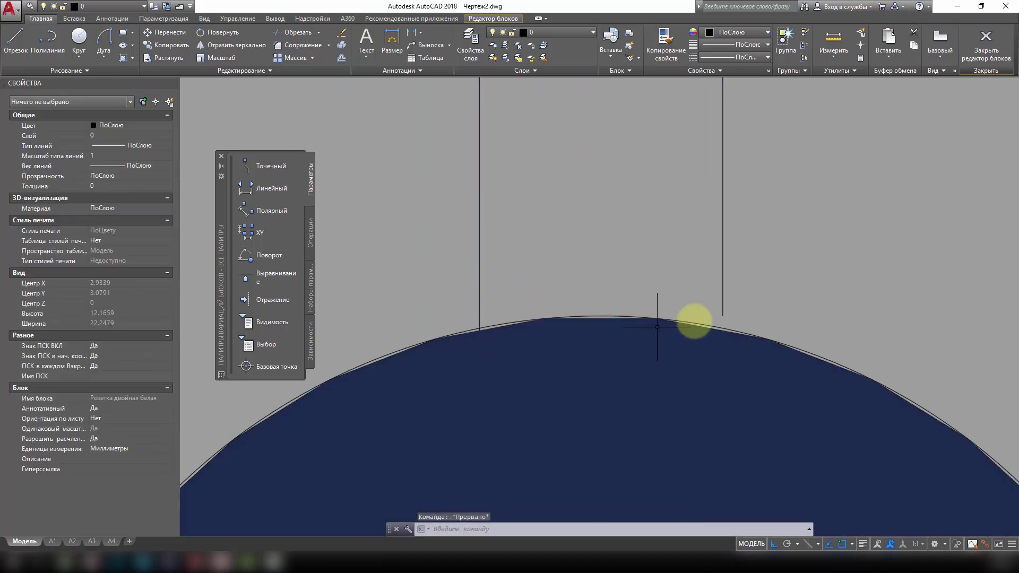
drag(757, 281, 625, 221)
key(Escape)
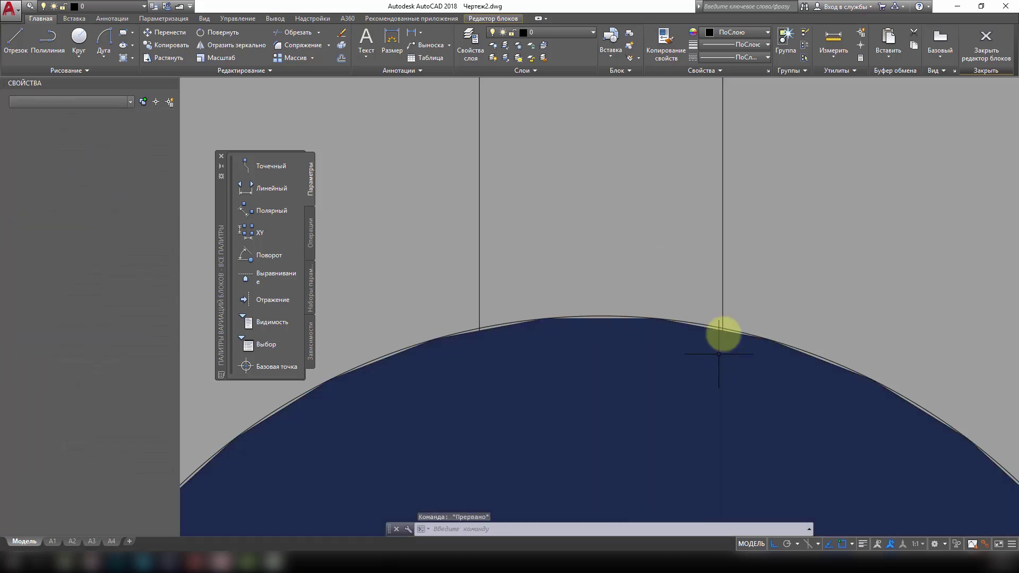
scroll(723, 331, down, 3)
scroll(757, 240, down, 2)
middle_drag(767, 259, 482, 332)
scroll(484, 334, down, 4)
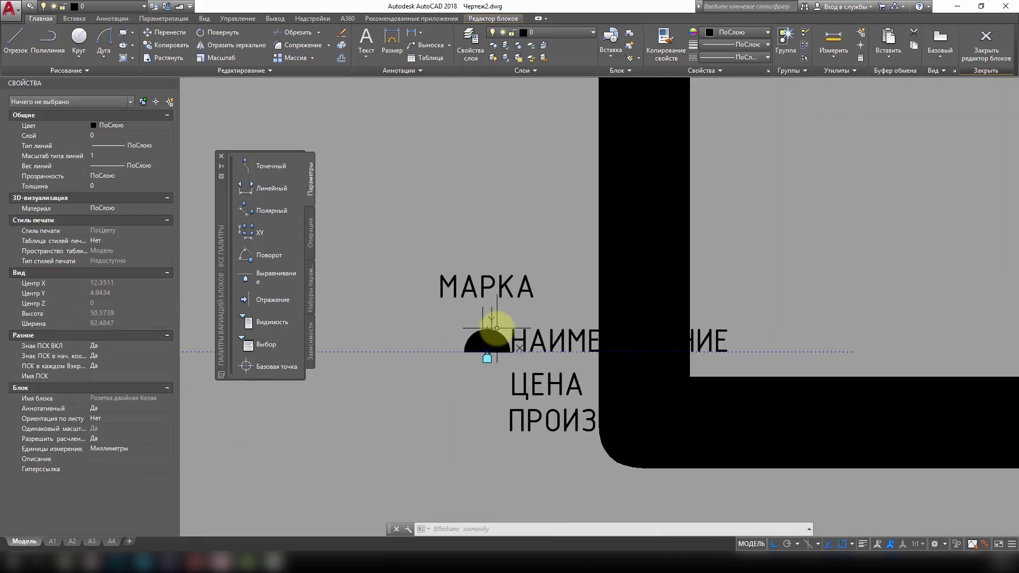
scroll(497, 319, up, 4)
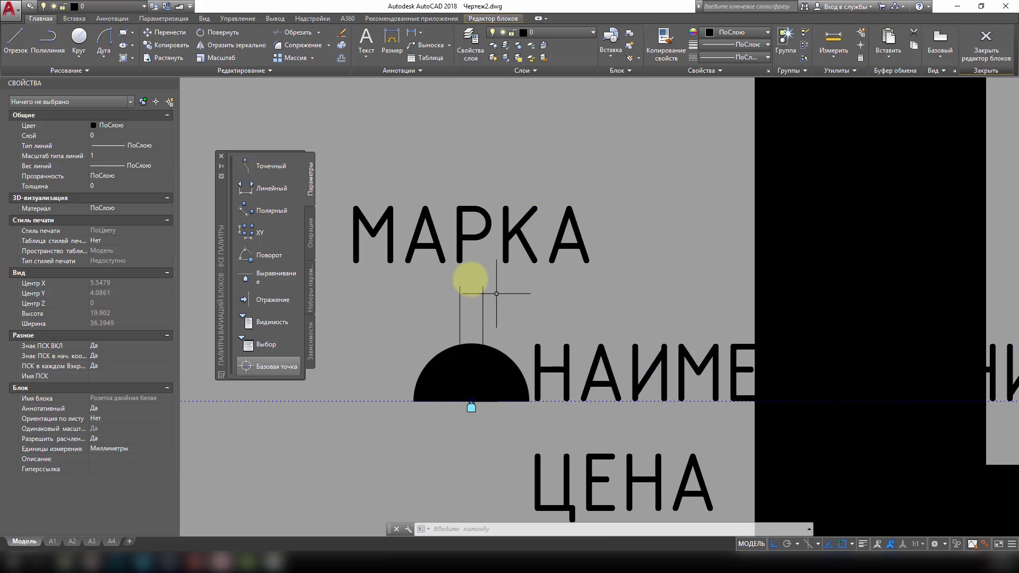
Close the Block Editor, saving the block changes
click(986, 47)
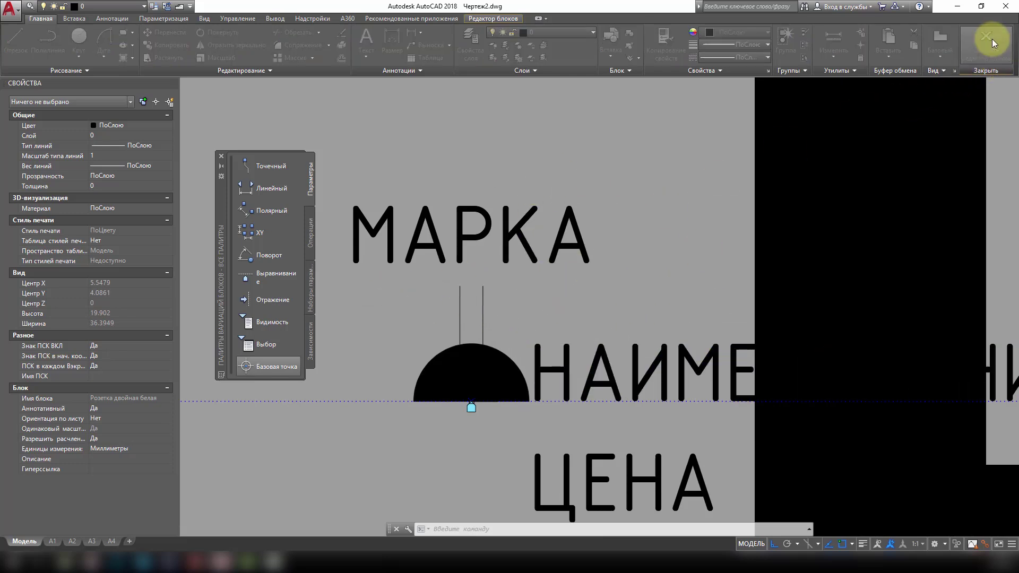
click(525, 269)
scroll(587, 268, down, 3)
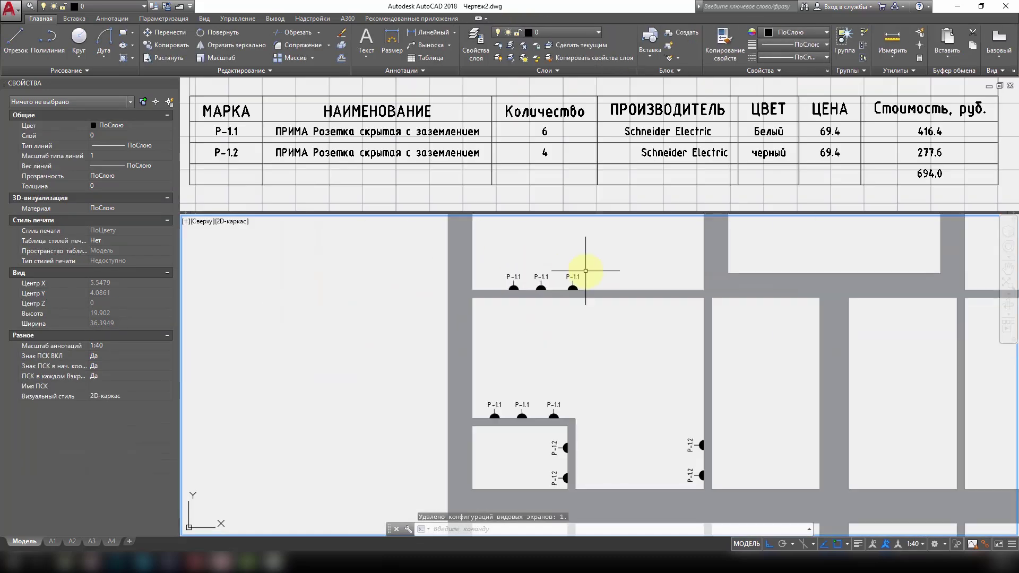
mouse_move(586, 268)
middle_down()
mouse_move(633, 364)
mouse_move(536, 396)
middle_up()
Insert the 'Розетка двойная белая' block on the room's lower wall, accepting its attributes
text(в)
key(Return)
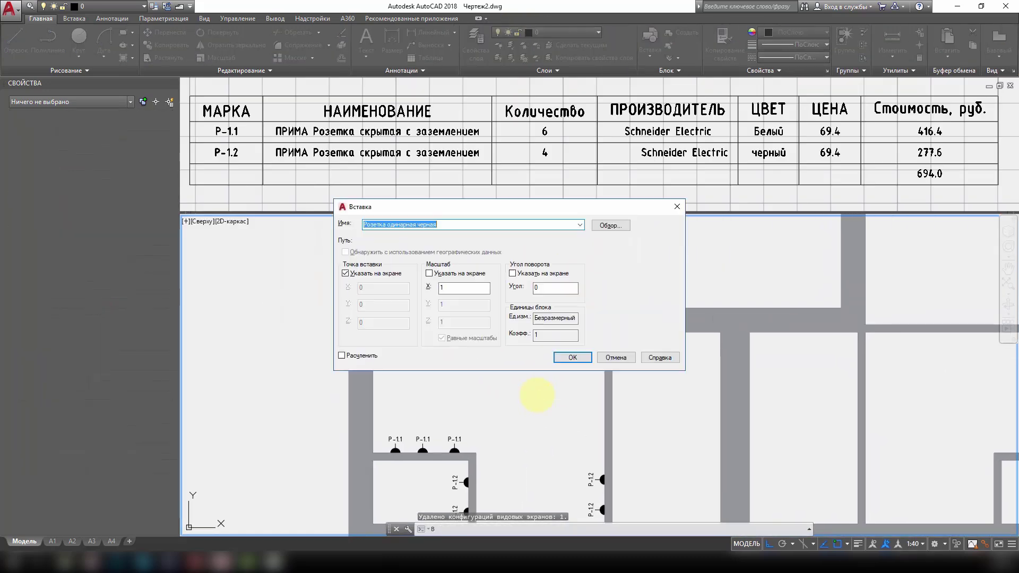
click(579, 229)
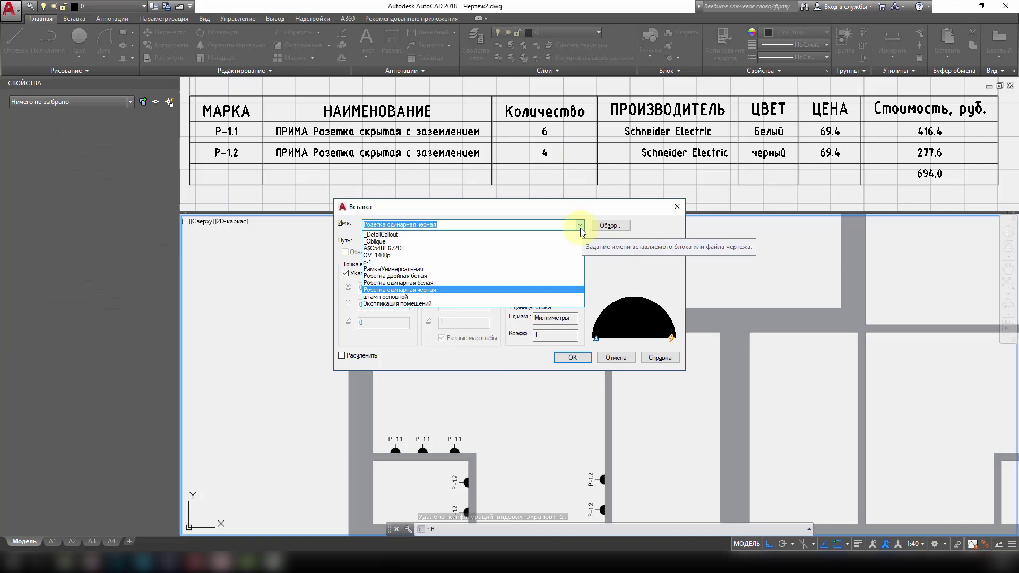
click(419, 273)
click(574, 359)
middle_drag(526, 312, 376, 325)
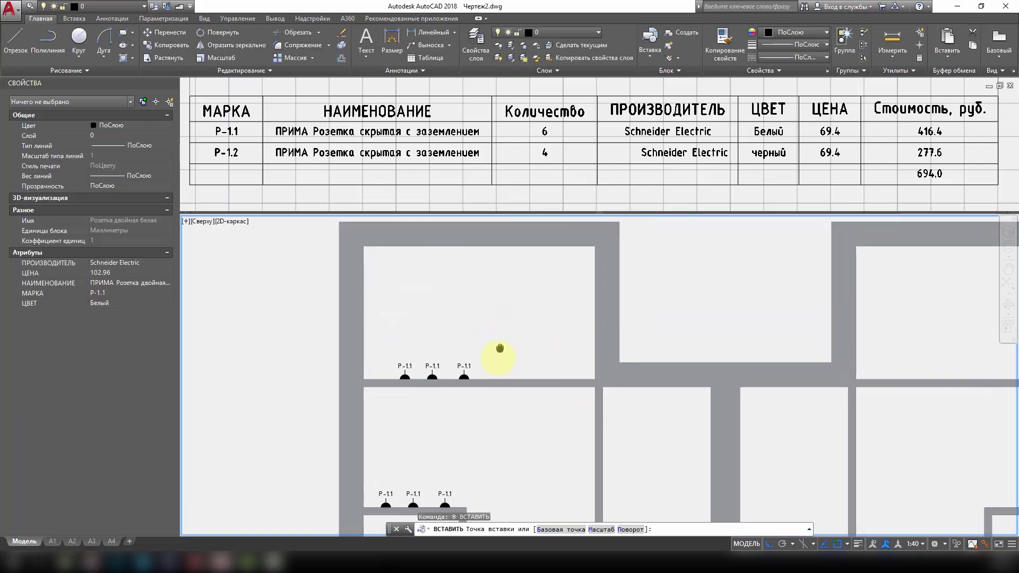
middle_drag(485, 403, 531, 326)
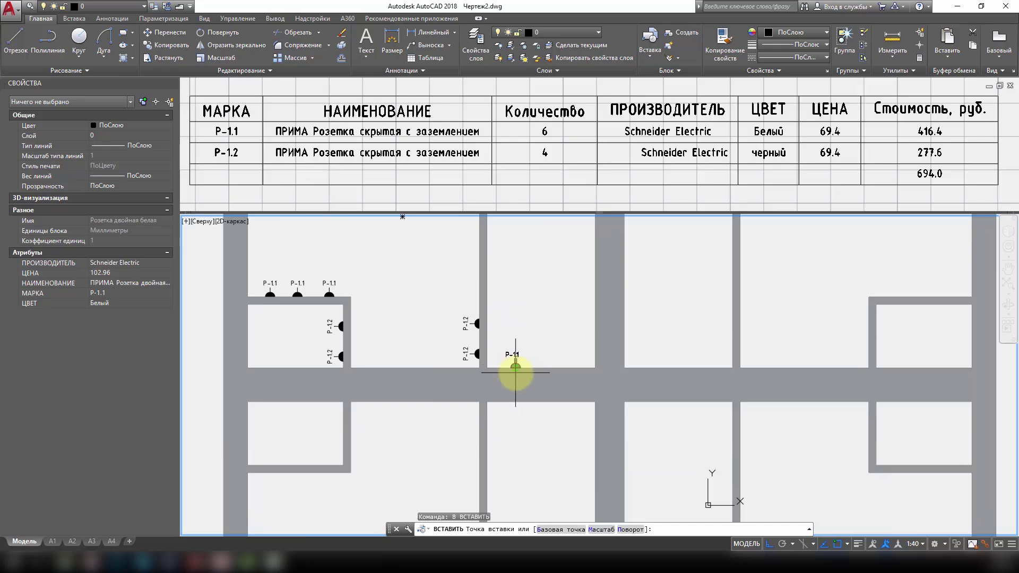
click(515, 373)
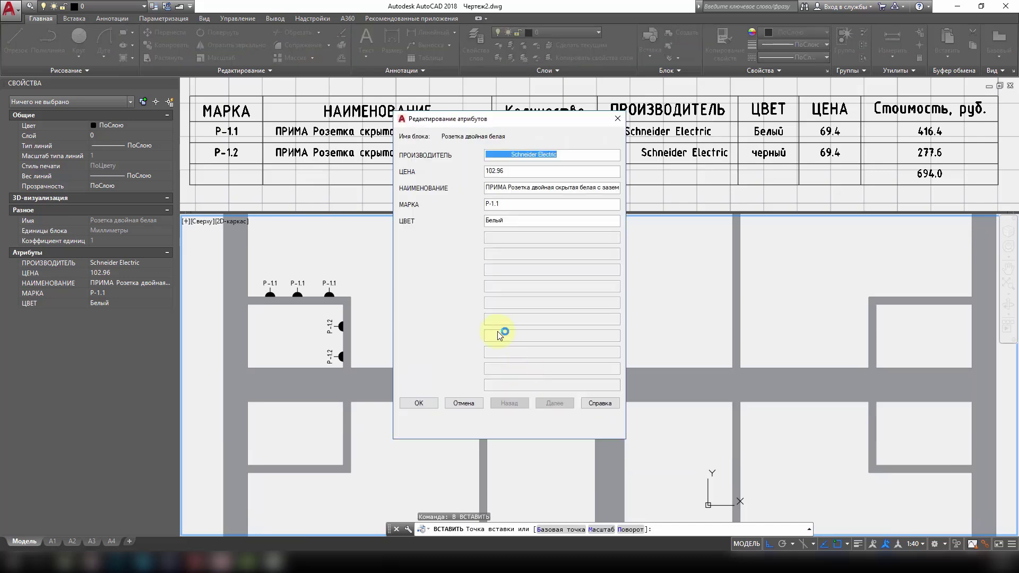
click(419, 403)
click(539, 375)
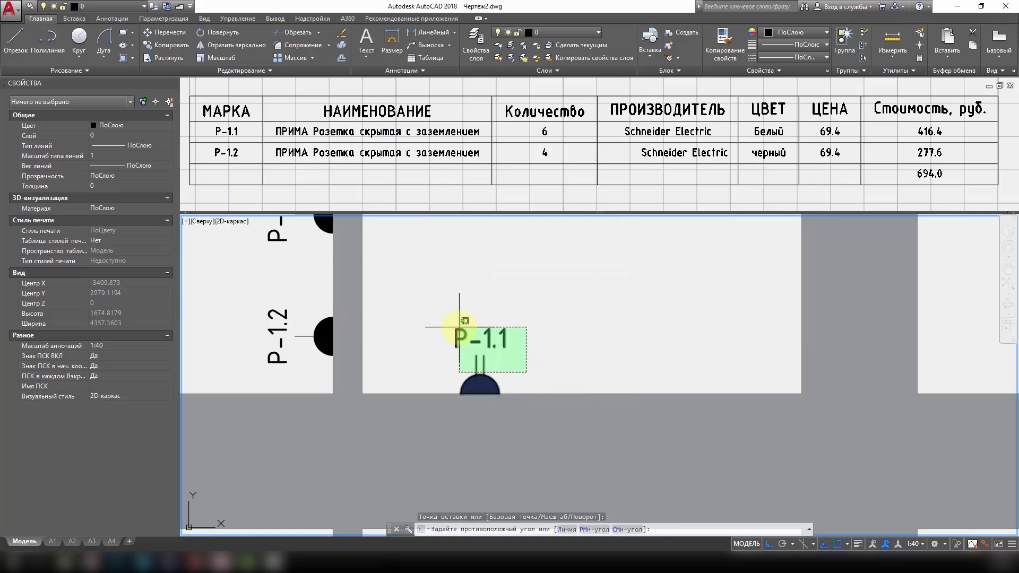
key(Escape)
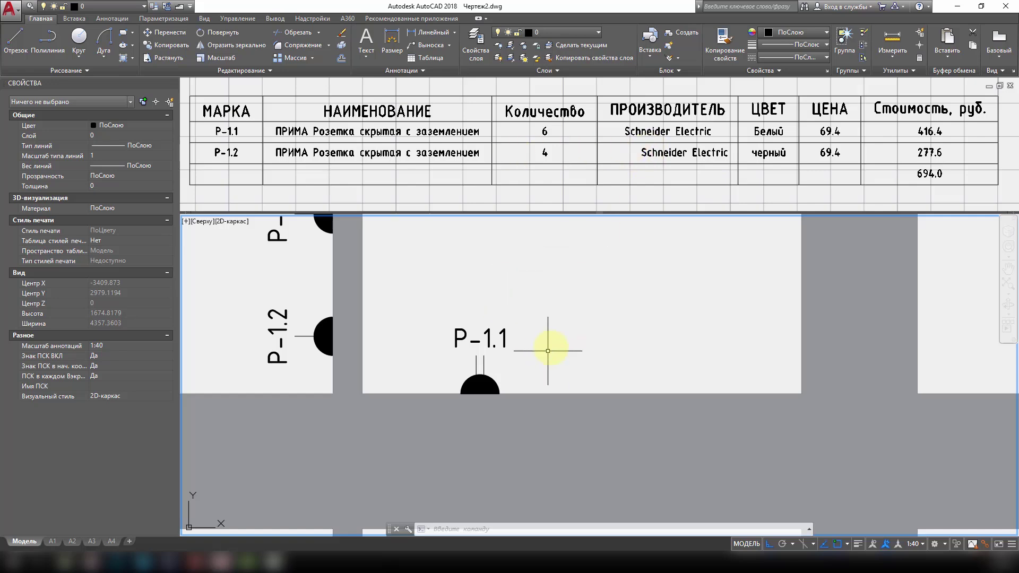
Copy the P-1.1 double socket twice to the right along the wall
middle_drag(528, 341, 467, 345)
click(416, 325)
click(391, 285)
text(кп)
key(Return)
click(389, 288)
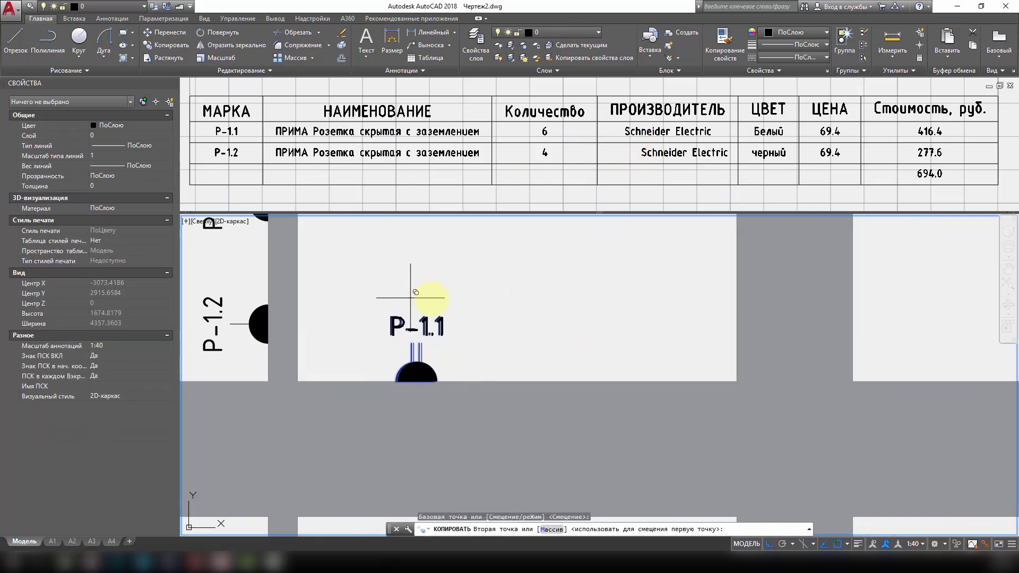
click(530, 288)
click(652, 288)
key(Escape)
scroll(553, 331, down, 4)
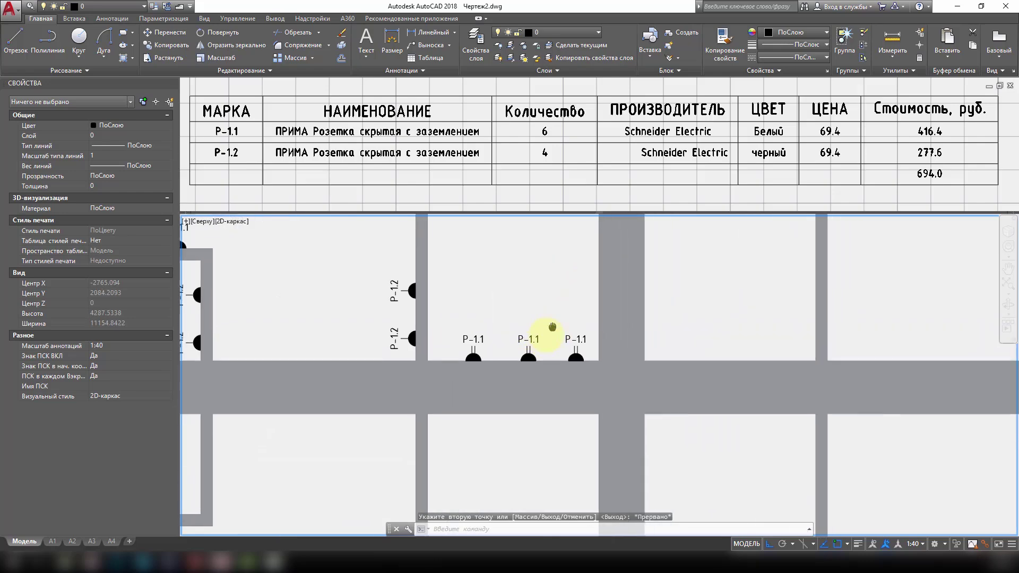
Update the socket table's data links
click(581, 183)
right_click(580, 185)
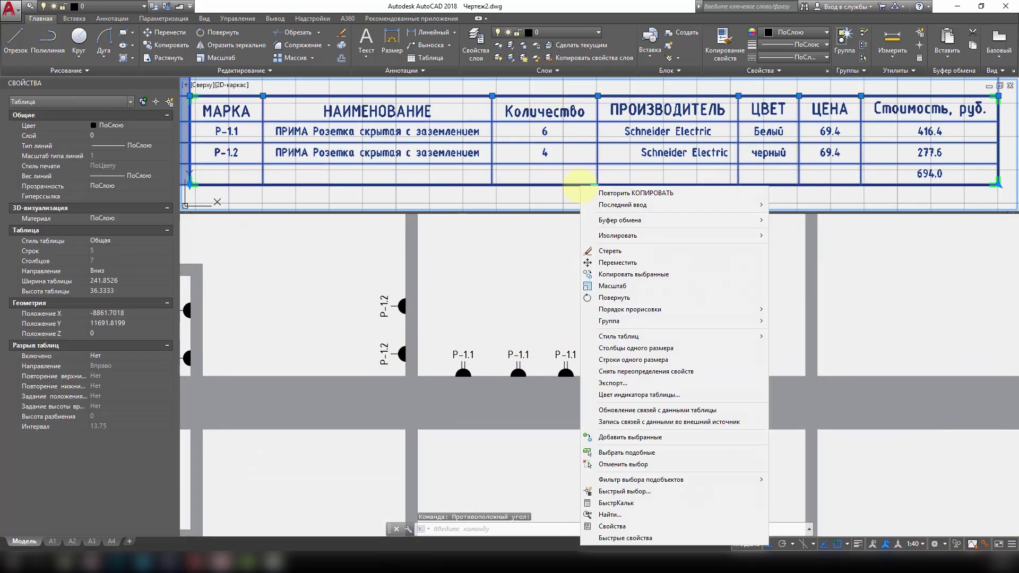
click(674, 409)
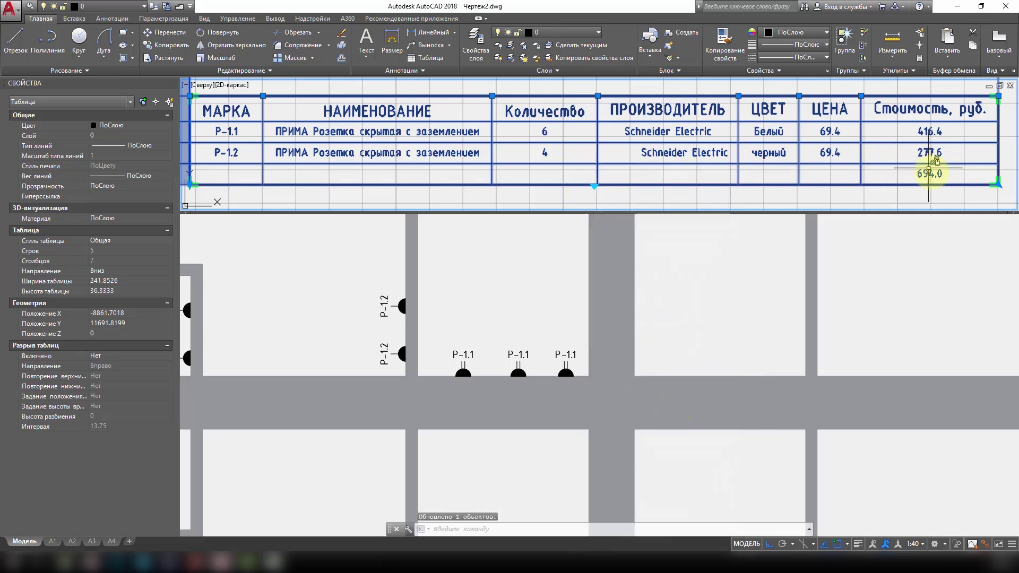
mouse_move(626, 160)
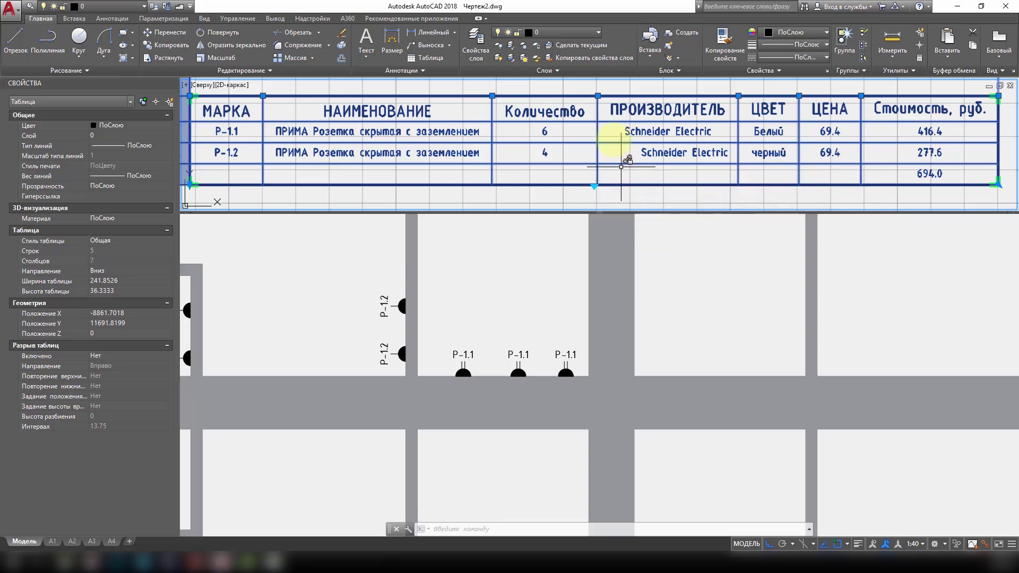
key(Escape)
key(Escape)
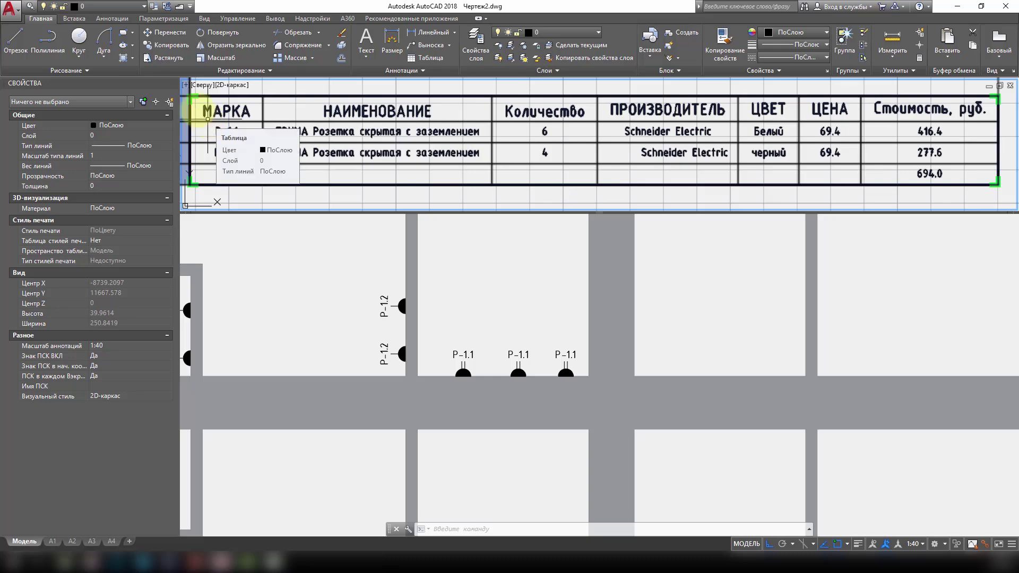
Open the existing 2.dxe data extraction for editing and step through its pages
click(74, 18)
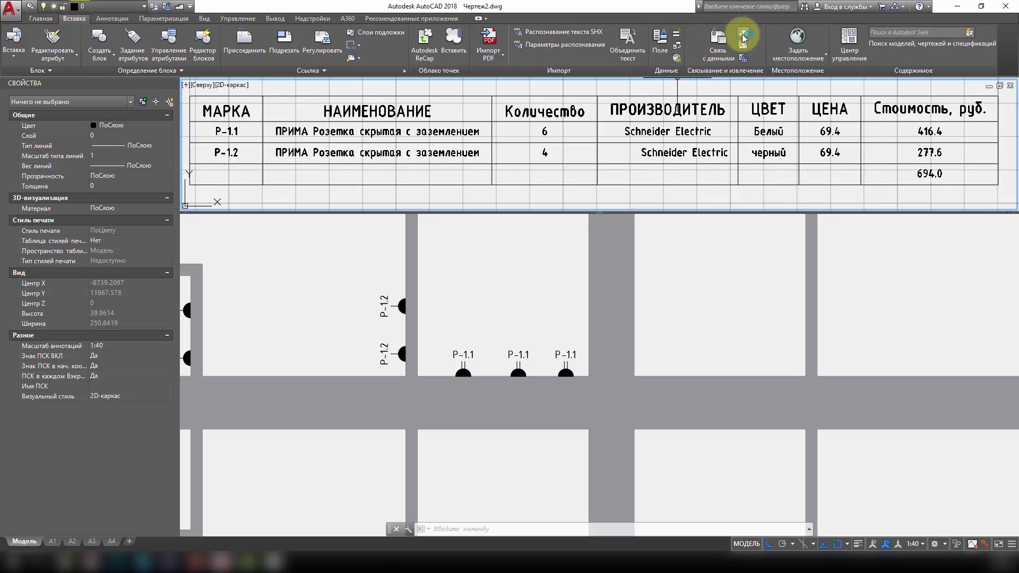
click(743, 57)
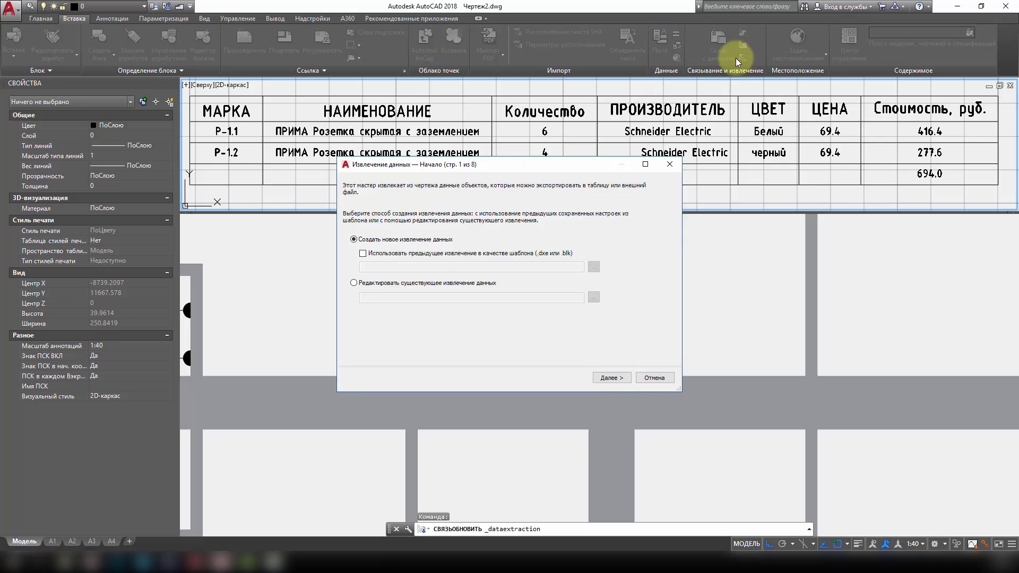
click(354, 283)
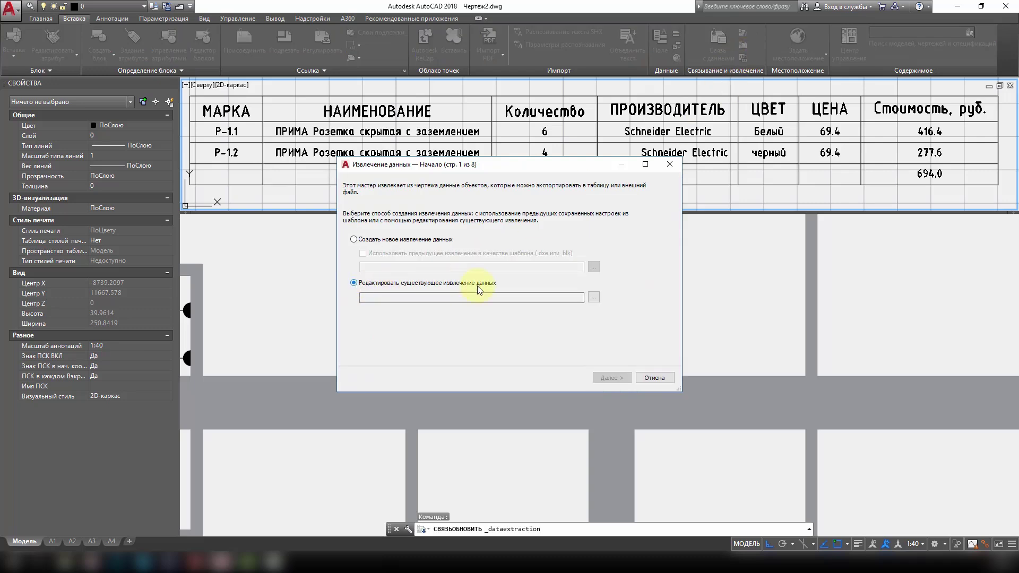
click(593, 298)
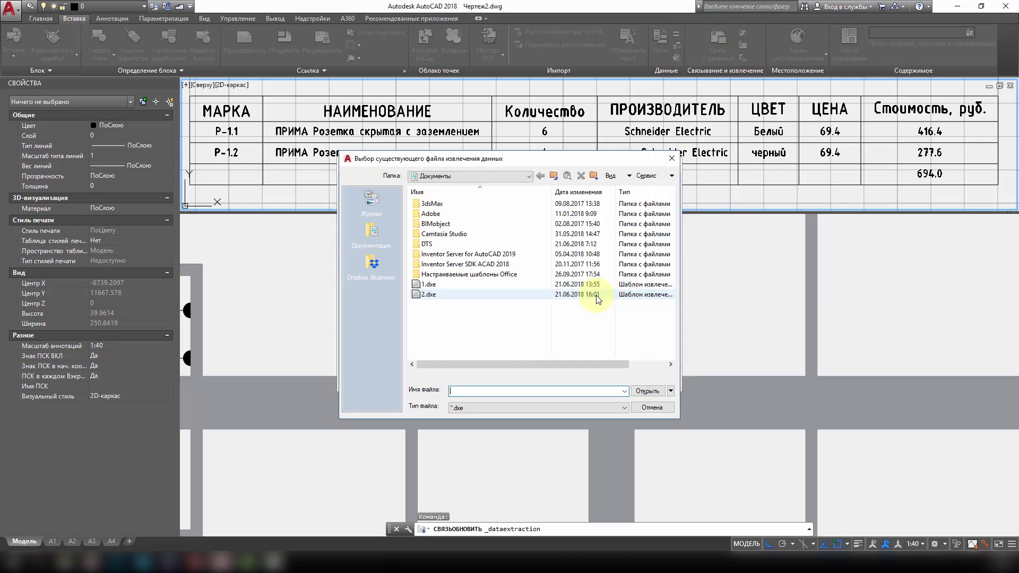
double_click(428, 295)
click(608, 377)
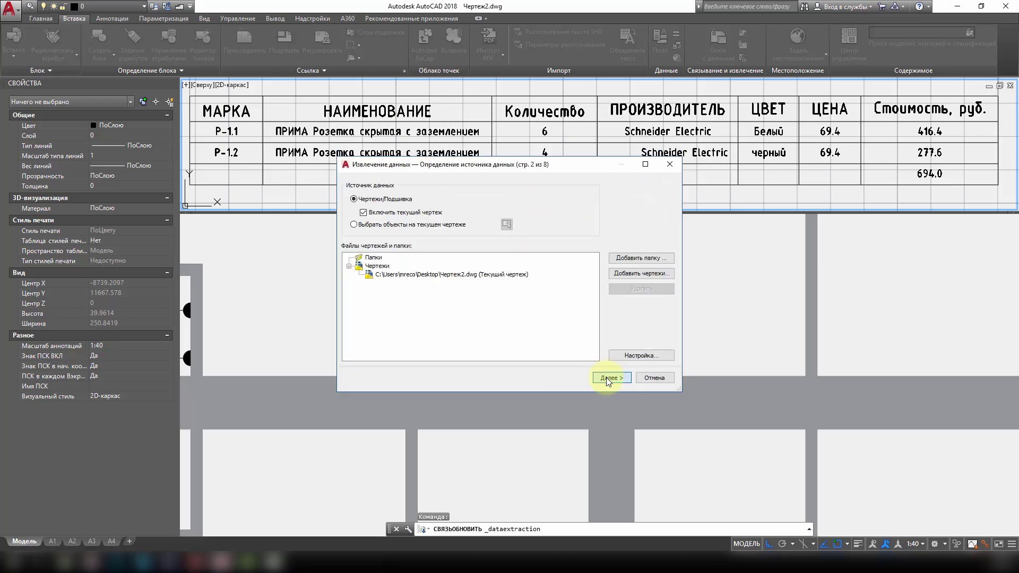
click(606, 377)
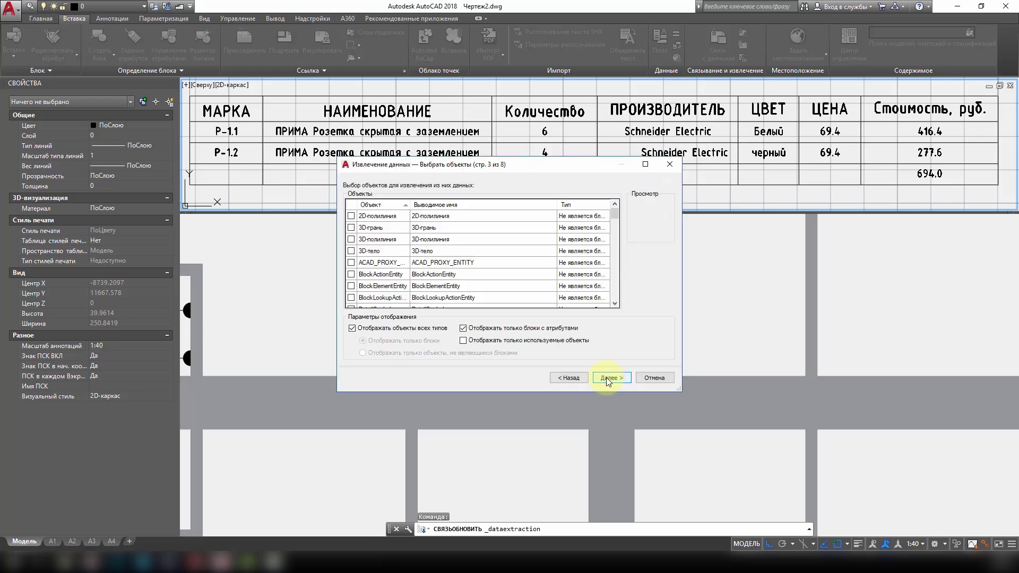
click(606, 378)
click(606, 377)
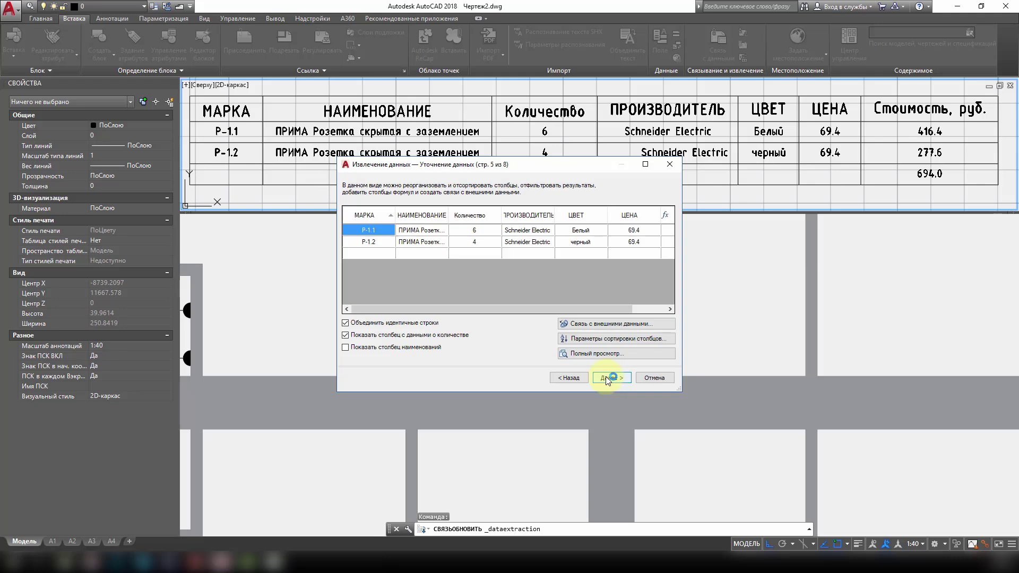
Include the double white socket block in the extraction, finish, and update the table
click(587, 378)
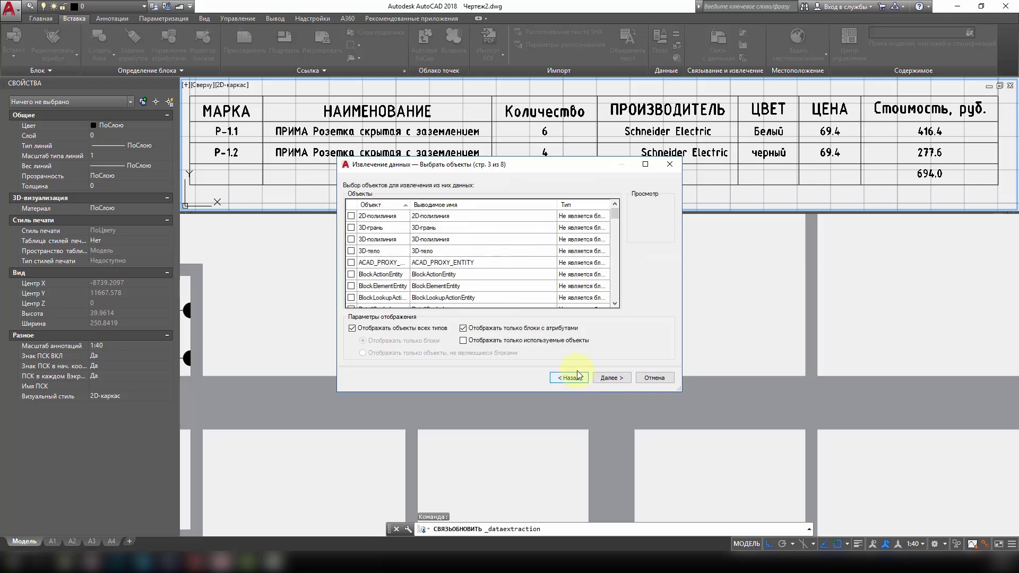
click(352, 328)
click(351, 216)
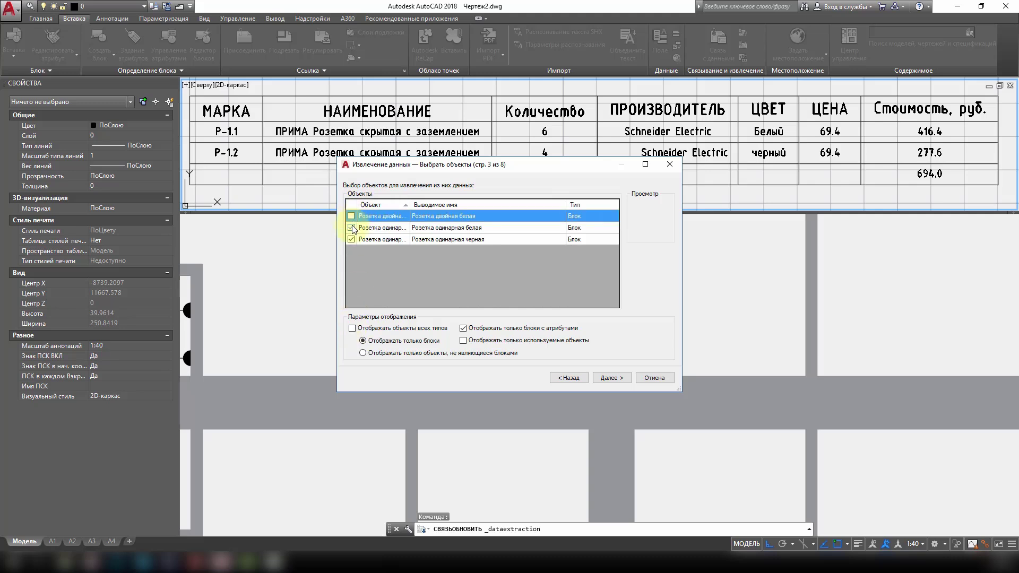
click(614, 377)
click(620, 380)
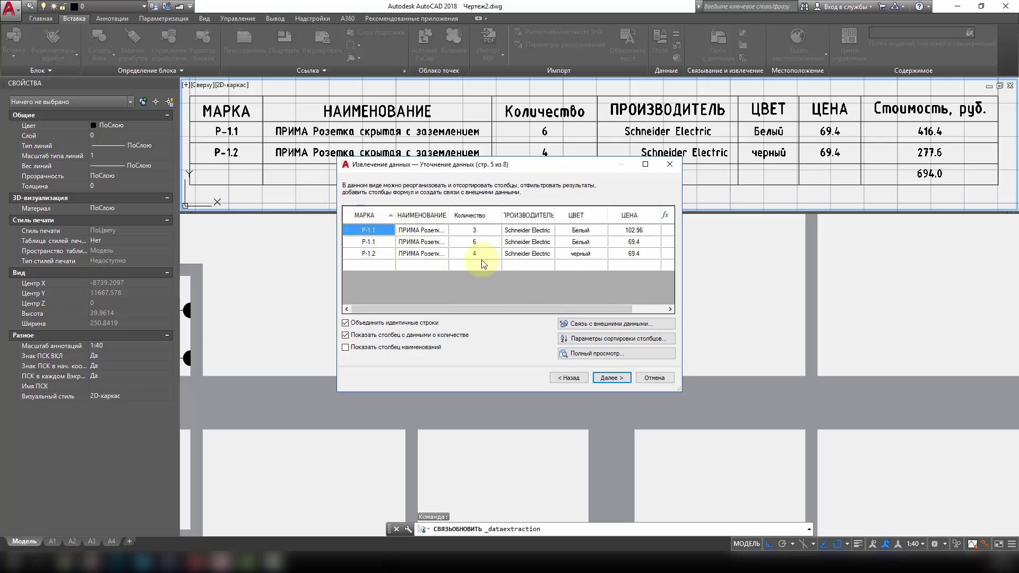
click(616, 381)
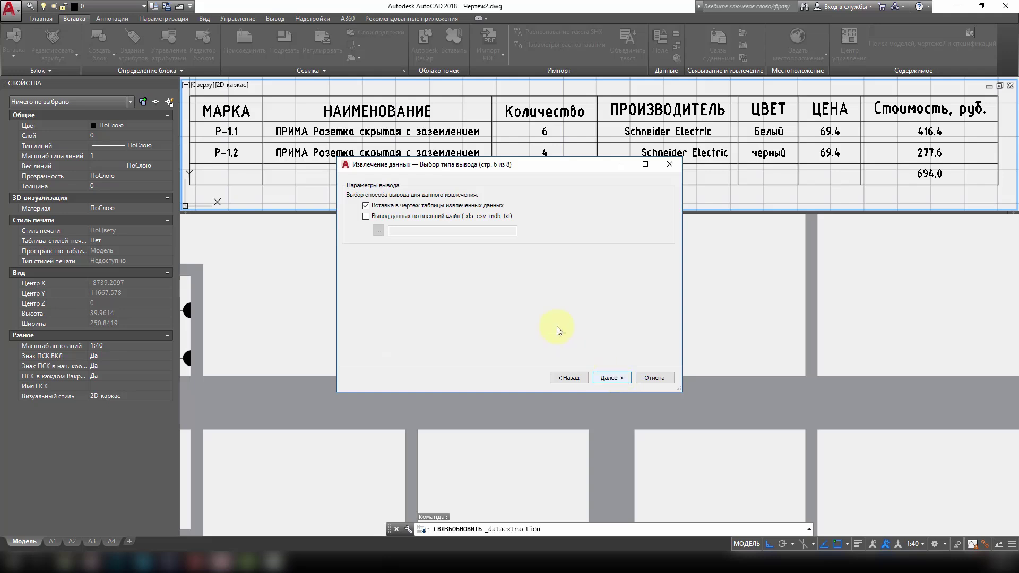
click(621, 378)
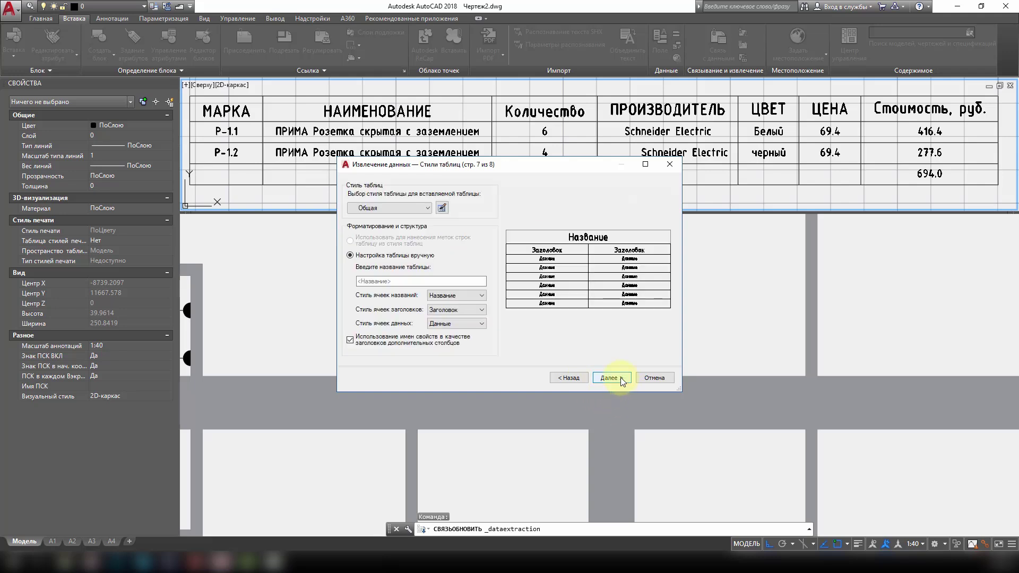
click(620, 378)
click(620, 378)
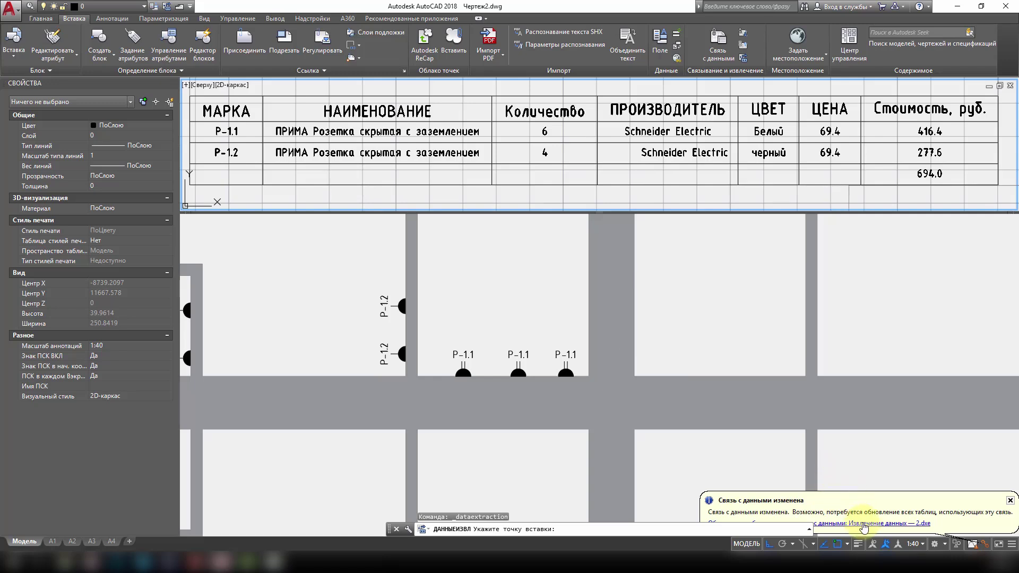
click(863, 525)
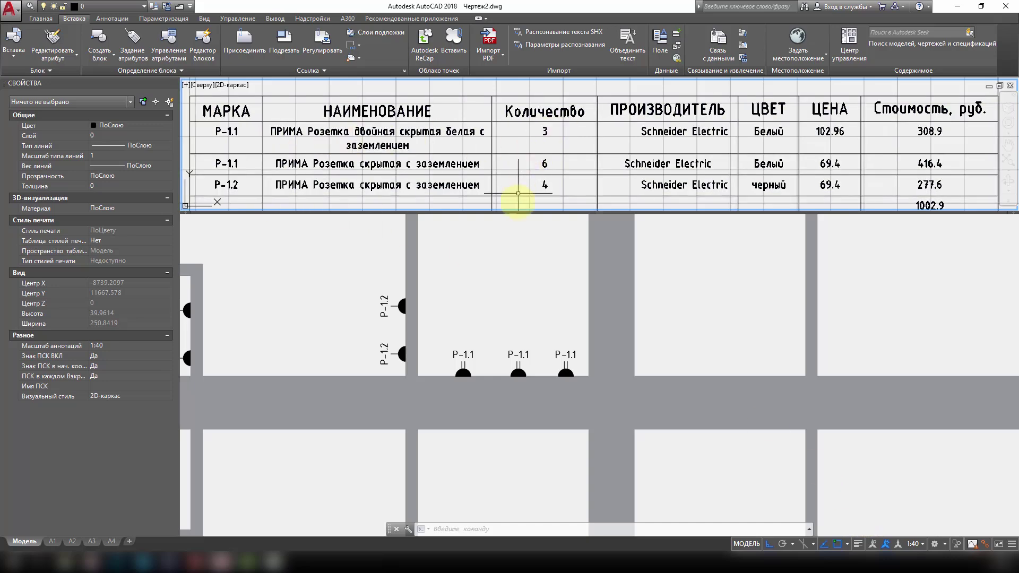
click(495, 333)
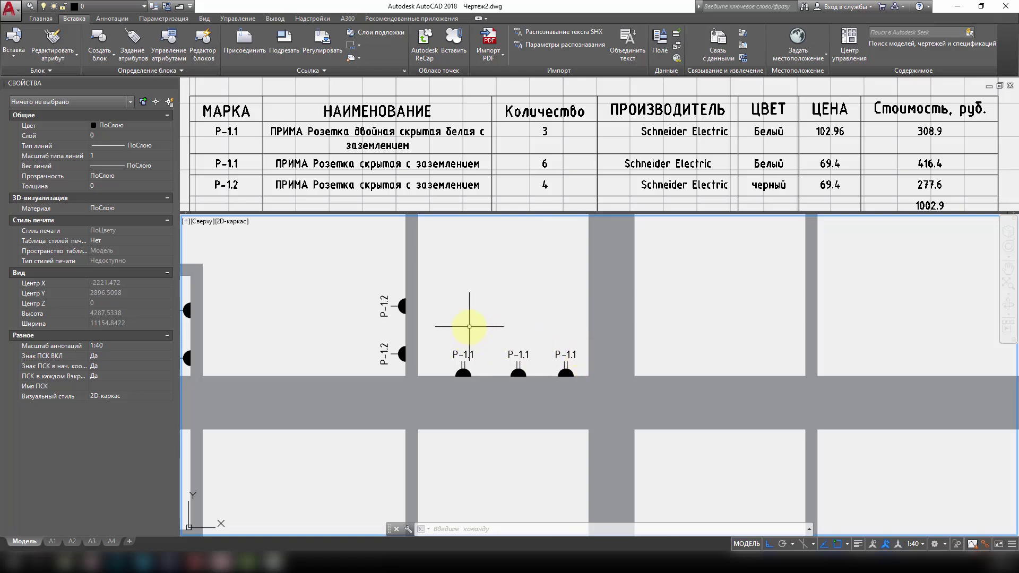
click(170, 36)
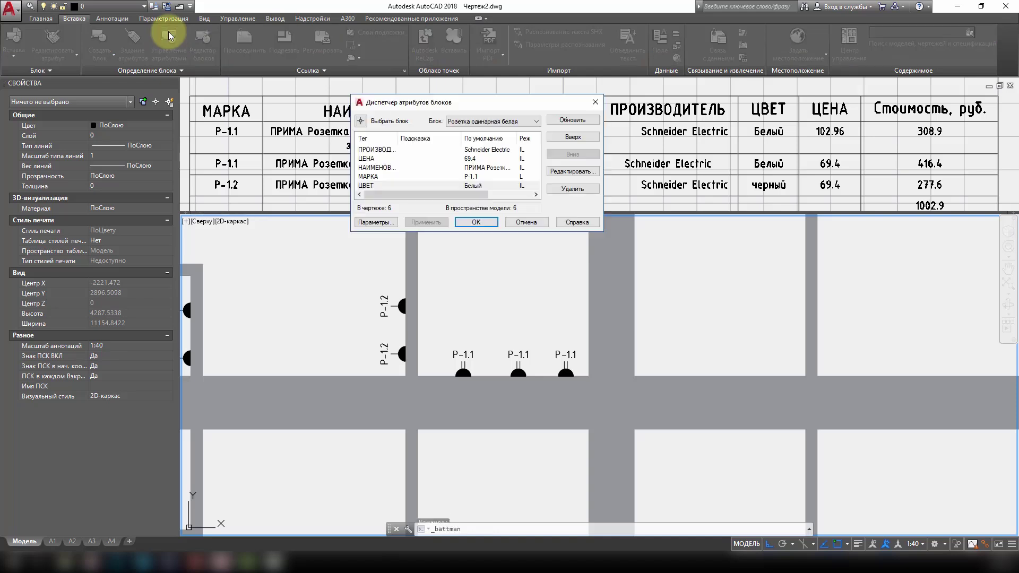
click(531, 121)
click(485, 331)
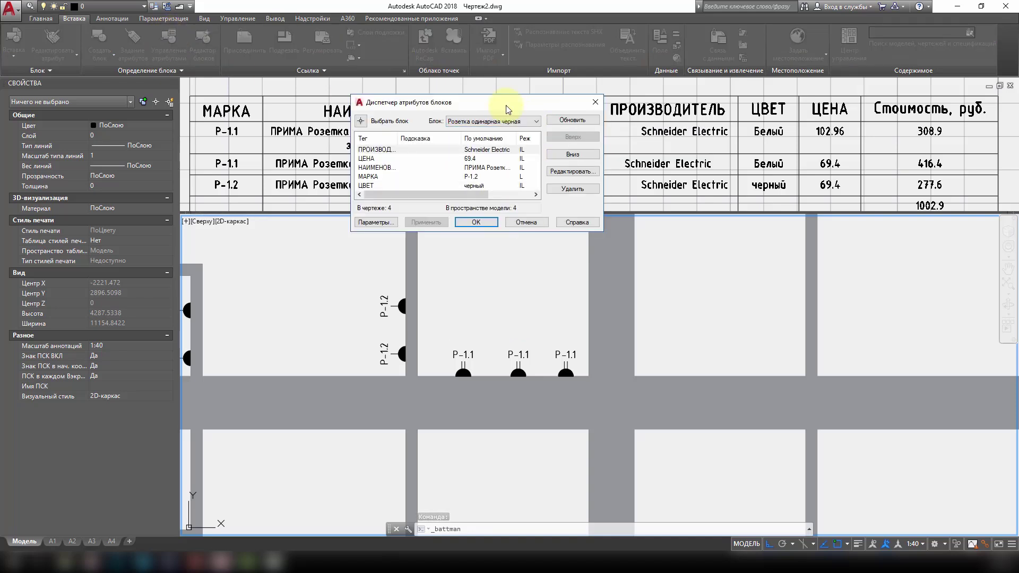
click(494, 121)
click(495, 321)
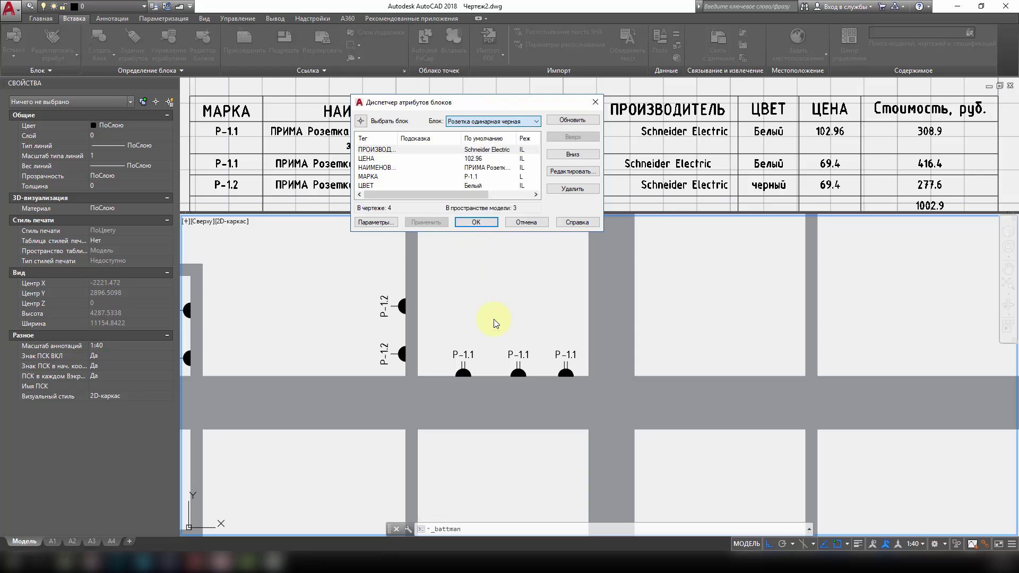
double_click(370, 177)
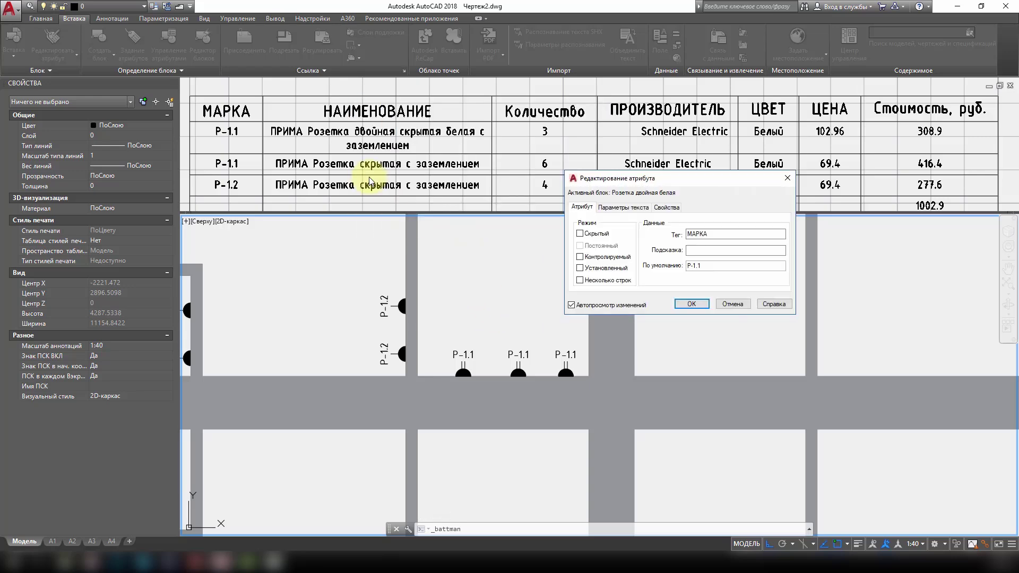
click(693, 266)
key(Delete)
text(2)
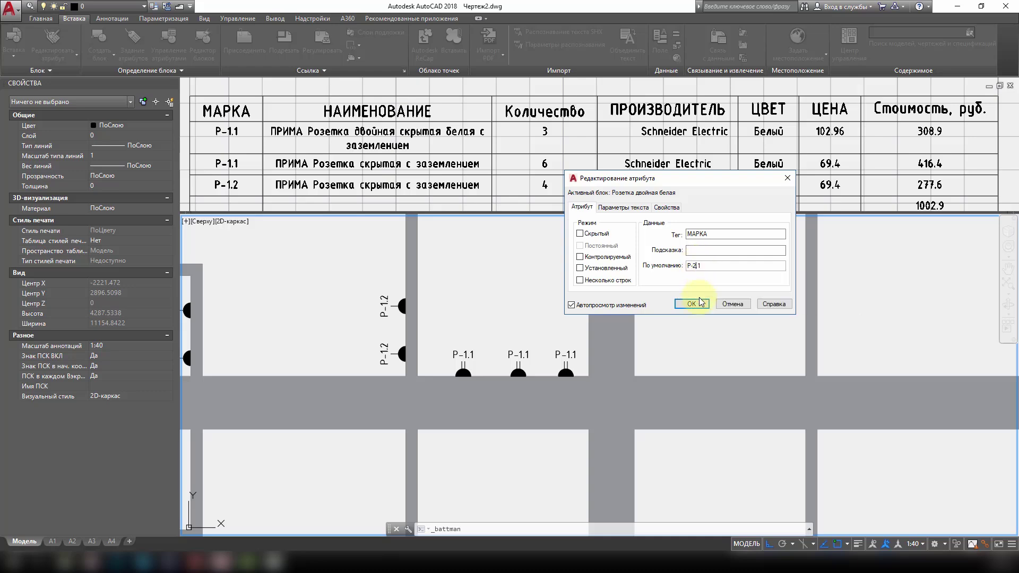
click(698, 304)
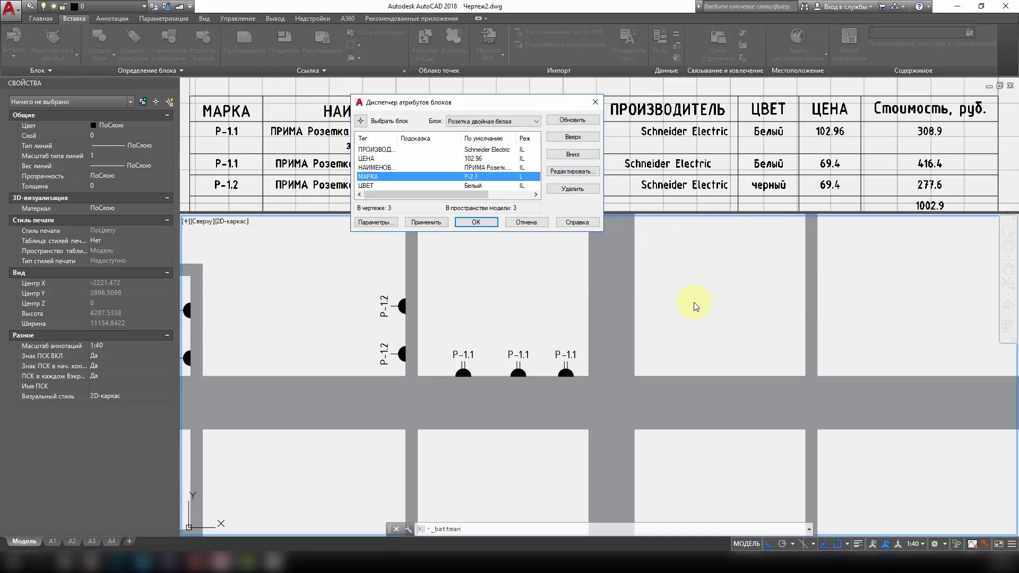
click(435, 220)
click(566, 122)
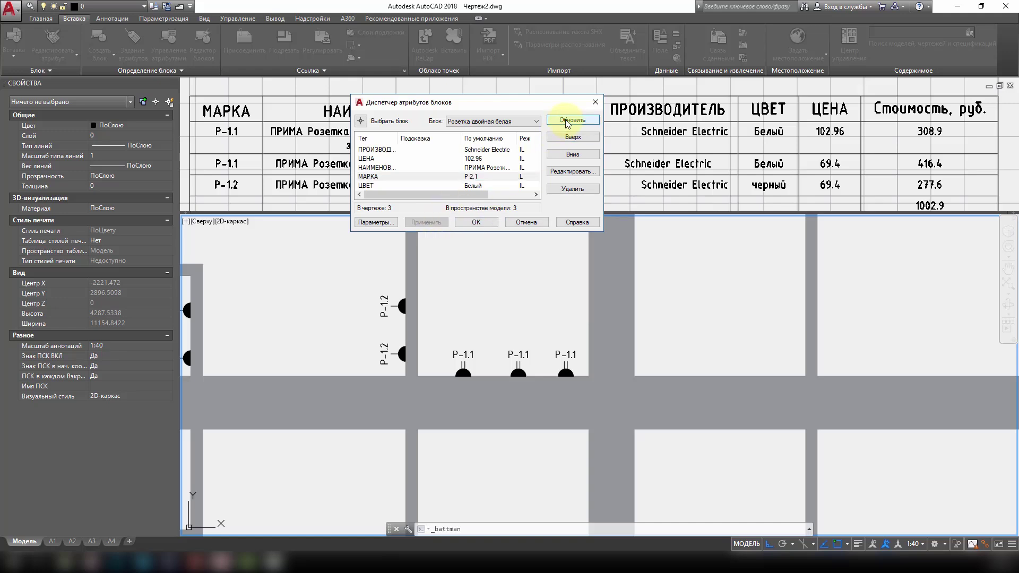
click(476, 222)
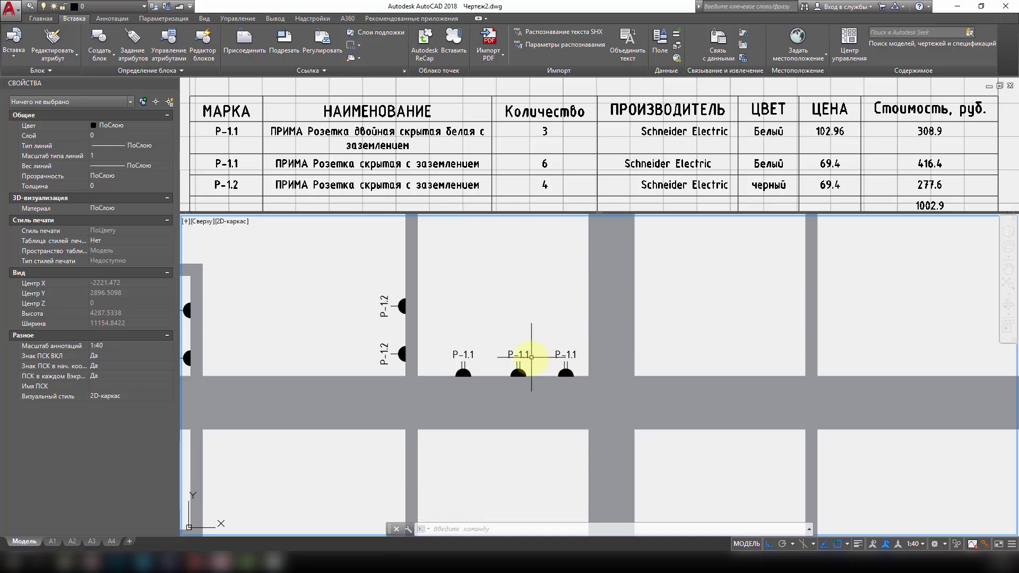
Open the middle double socket in the Block Editor and locate its attribute texts
click(518, 371)
right_click(521, 372)
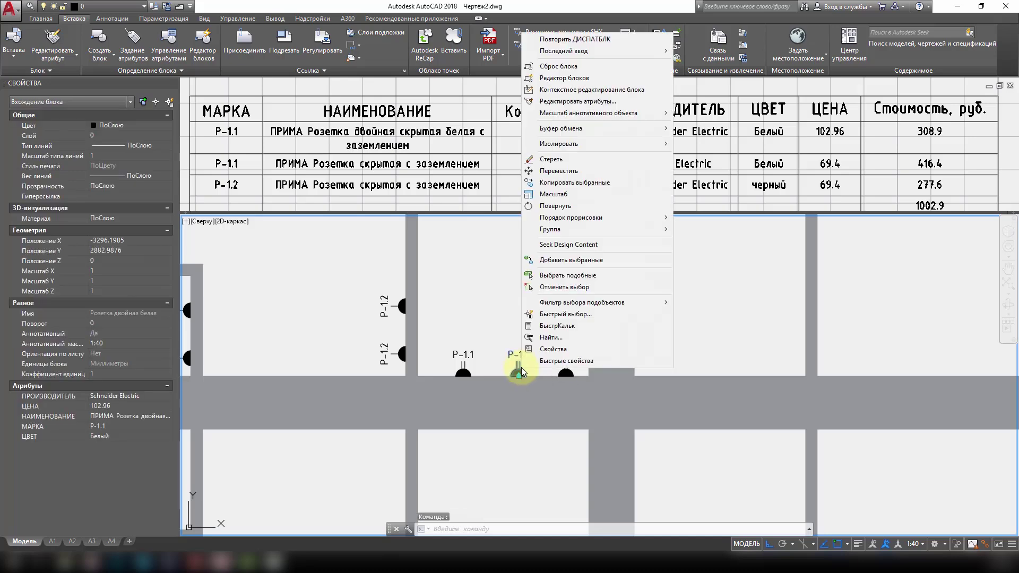
click(564, 78)
scroll(400, 335, down, 2)
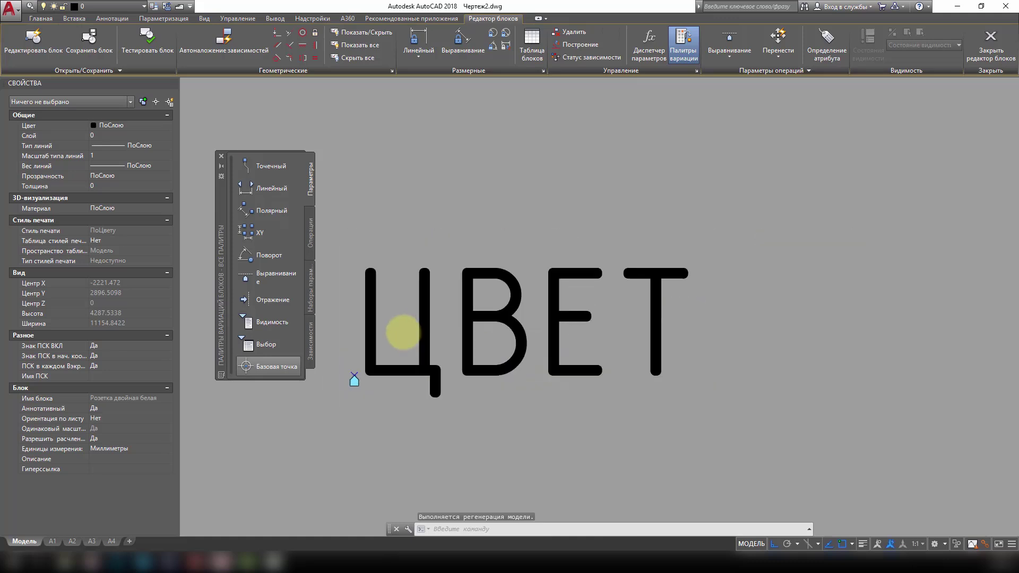
scroll(467, 405, down, 2)
scroll(455, 416, up, 5)
middle_drag(455, 416, 503, 265)
scroll(467, 375, down, 3)
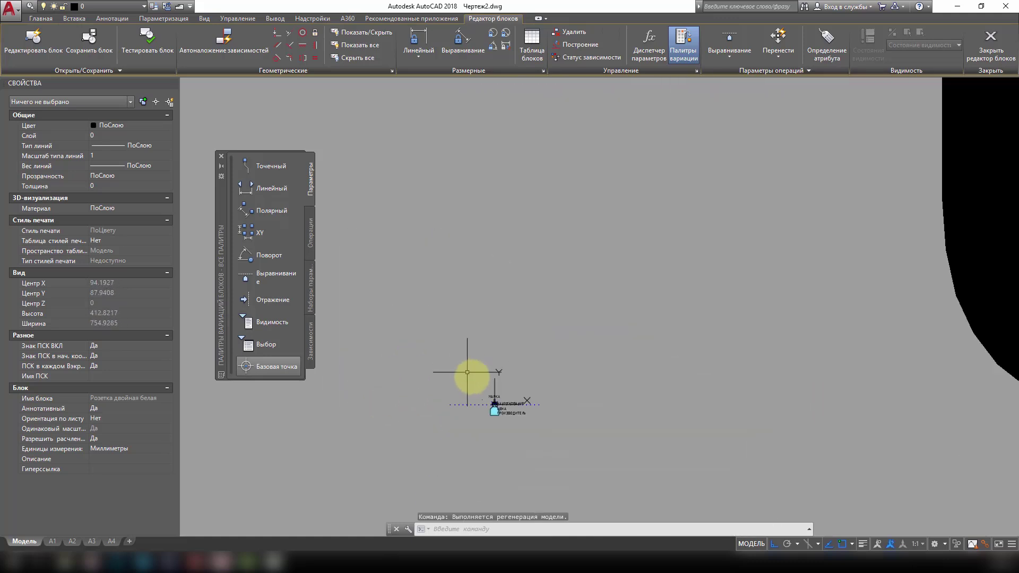
scroll(537, 398, down, 3)
middle_drag(537, 398, 587, 296)
Set the МАРКА attribute default to P-2.1 and save the block changes
double_click(559, 269)
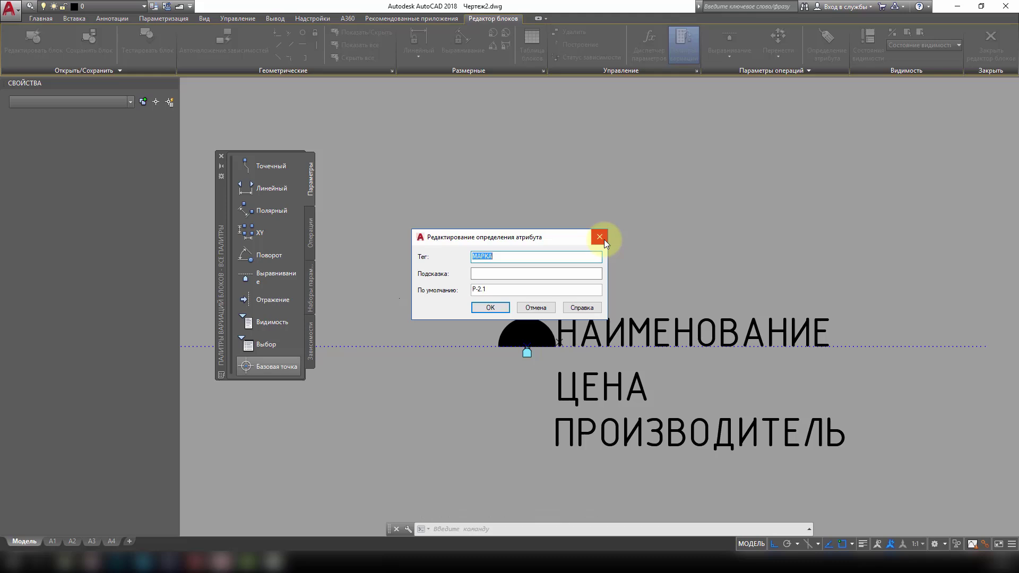
click(491, 306)
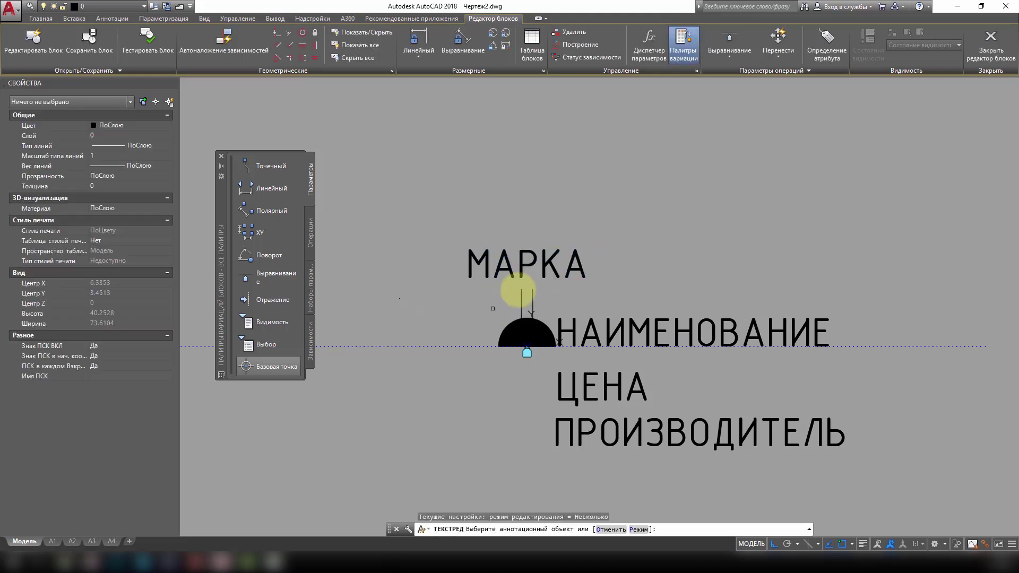
click(986, 50)
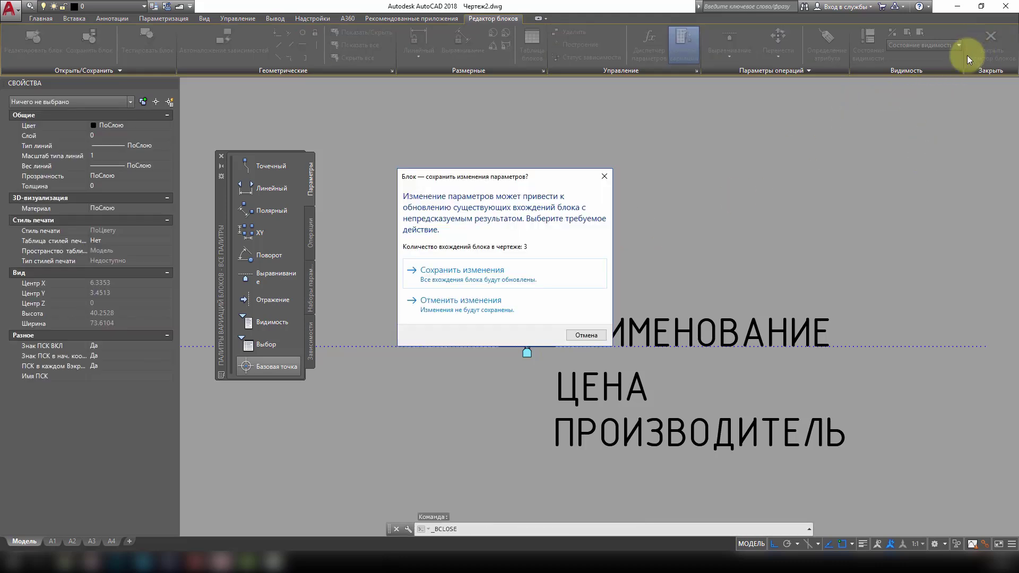
click(449, 276)
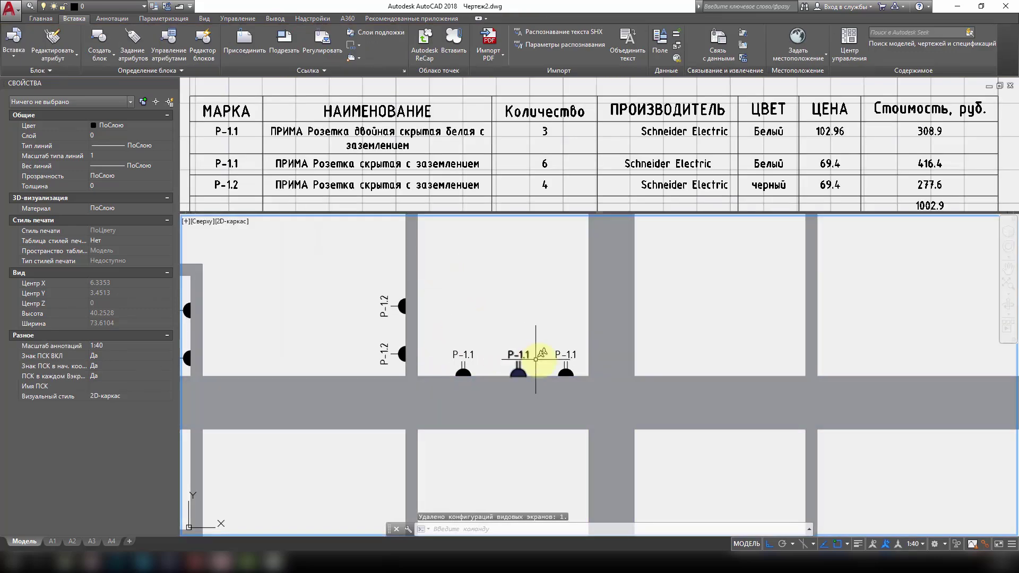
click(576, 366)
key(Escape)
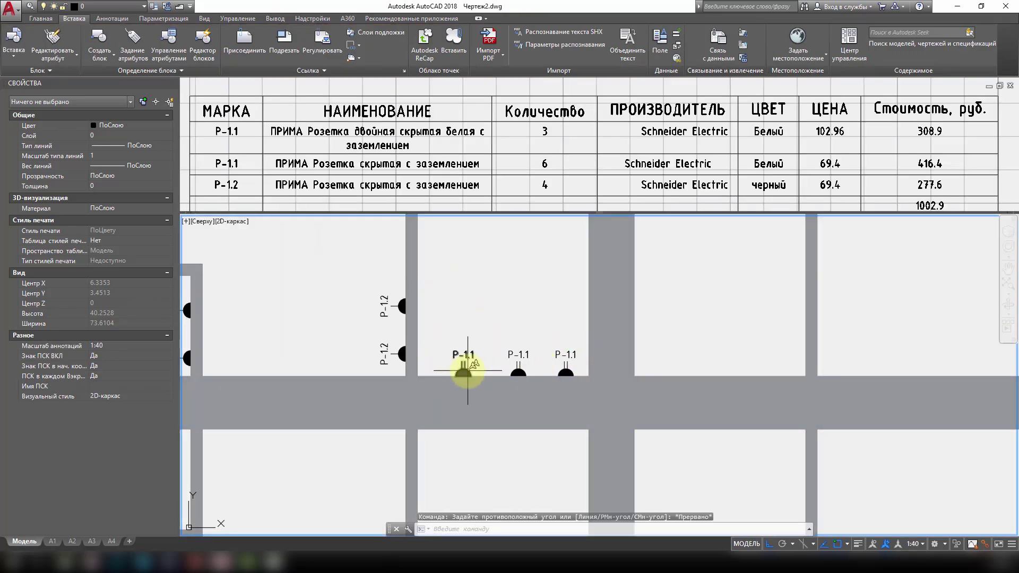
drag(584, 383, 446, 326)
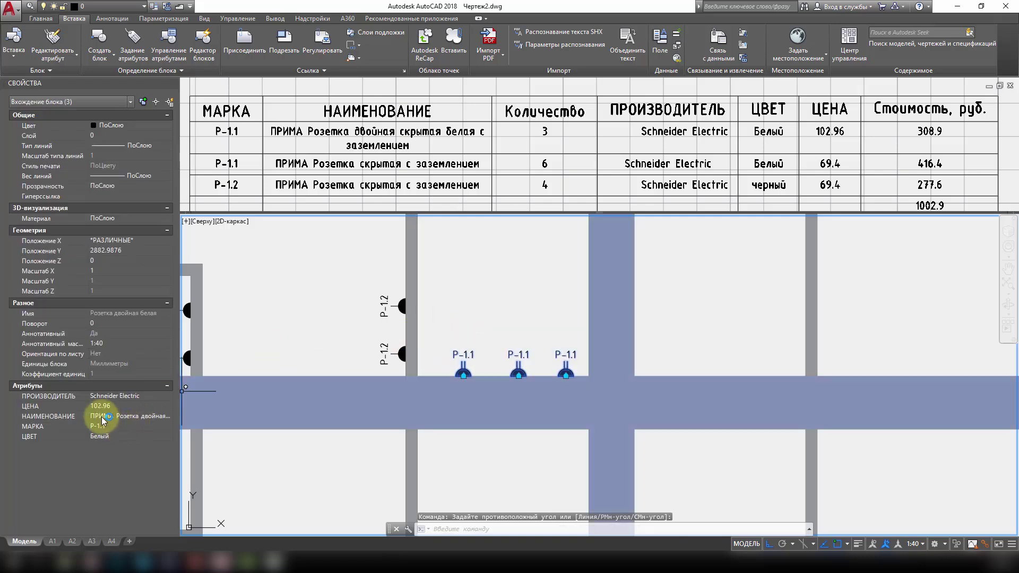
click(104, 427)
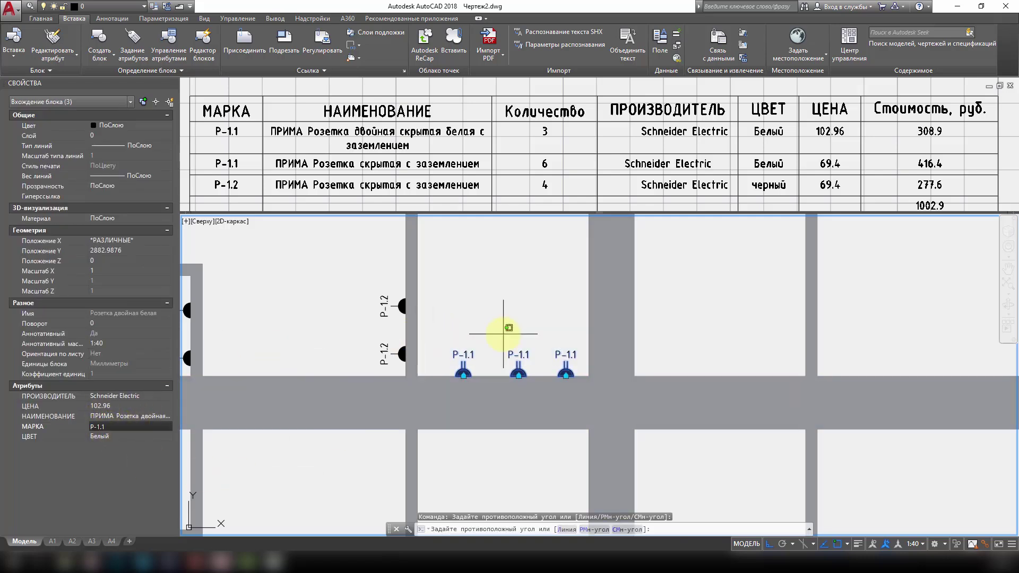
key(Escape)
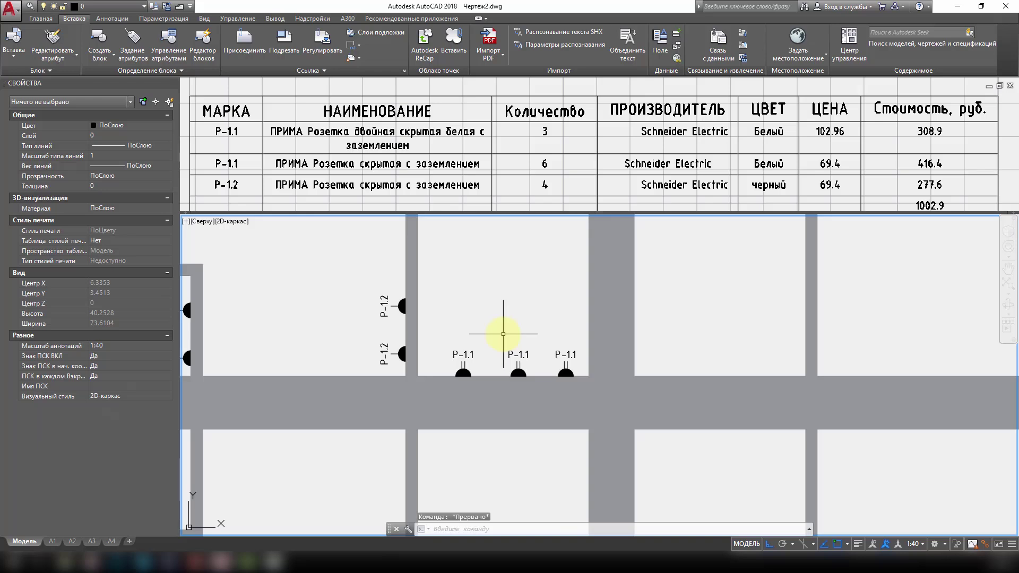
click(388, 306)
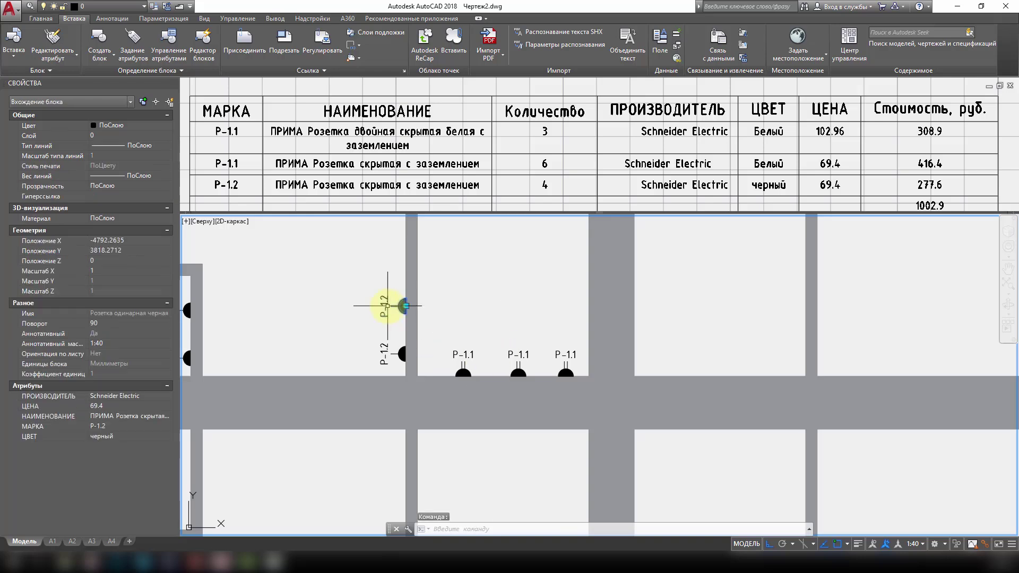
right_click(387, 306)
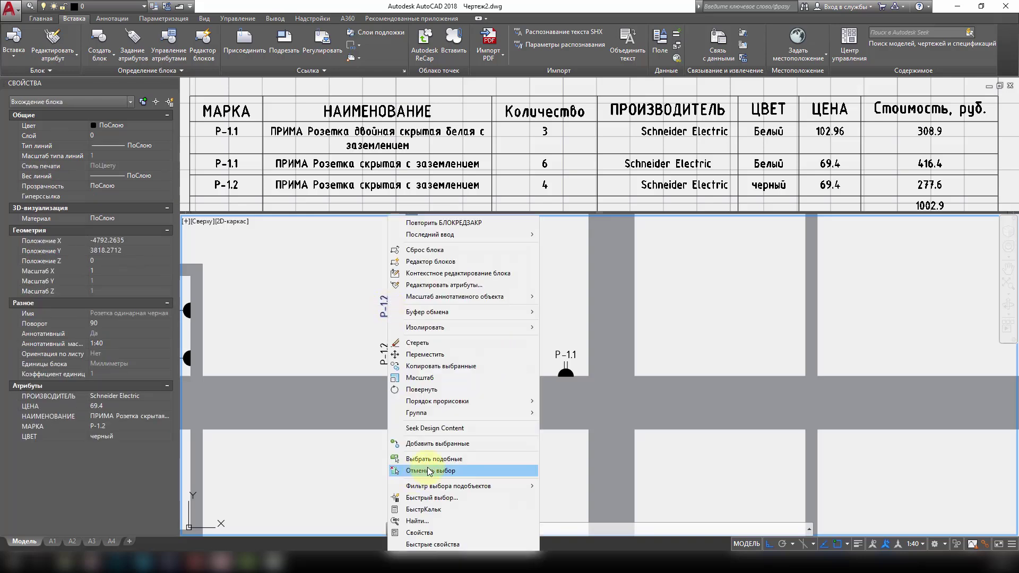
click(576, 328)
click(566, 369)
right_click(565, 369)
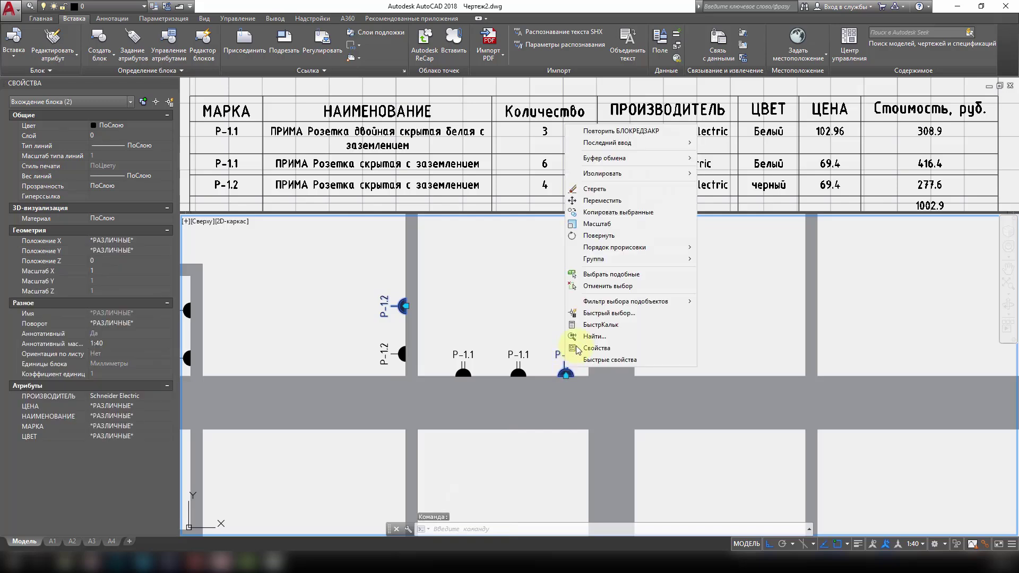
click(605, 275)
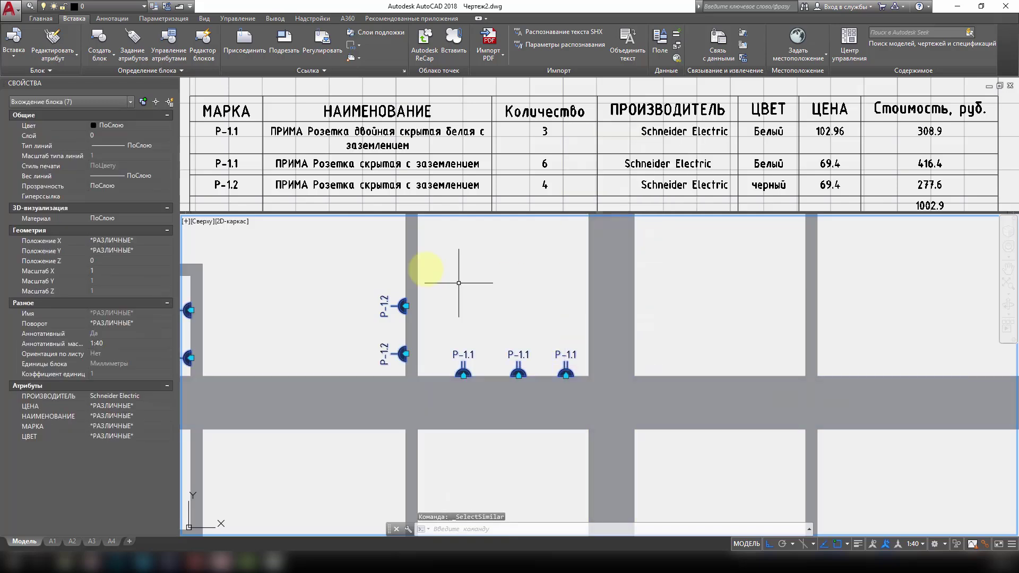
key(Escape)
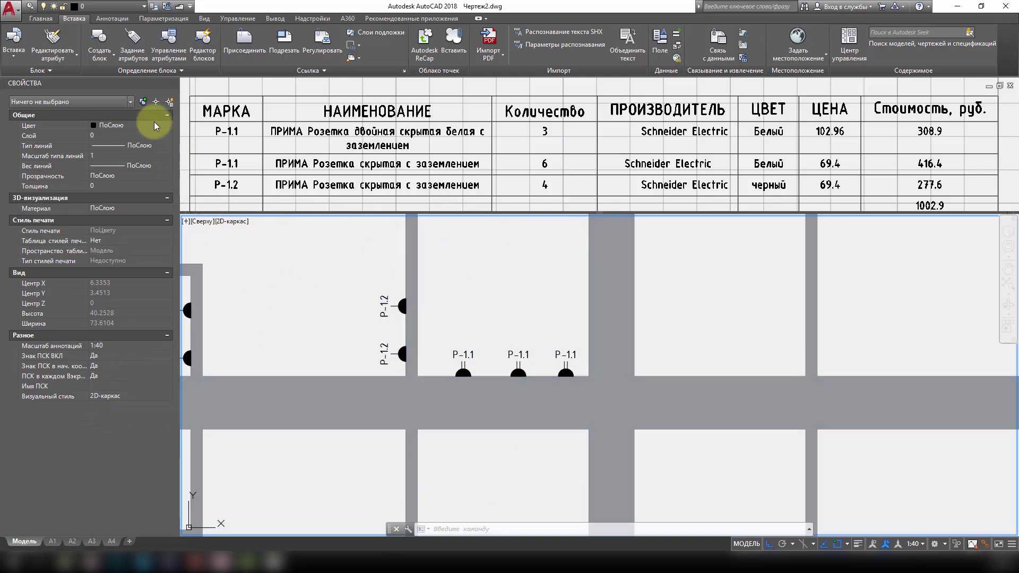
Quick Select all block references named 'Розетка двойная белая'
click(170, 102)
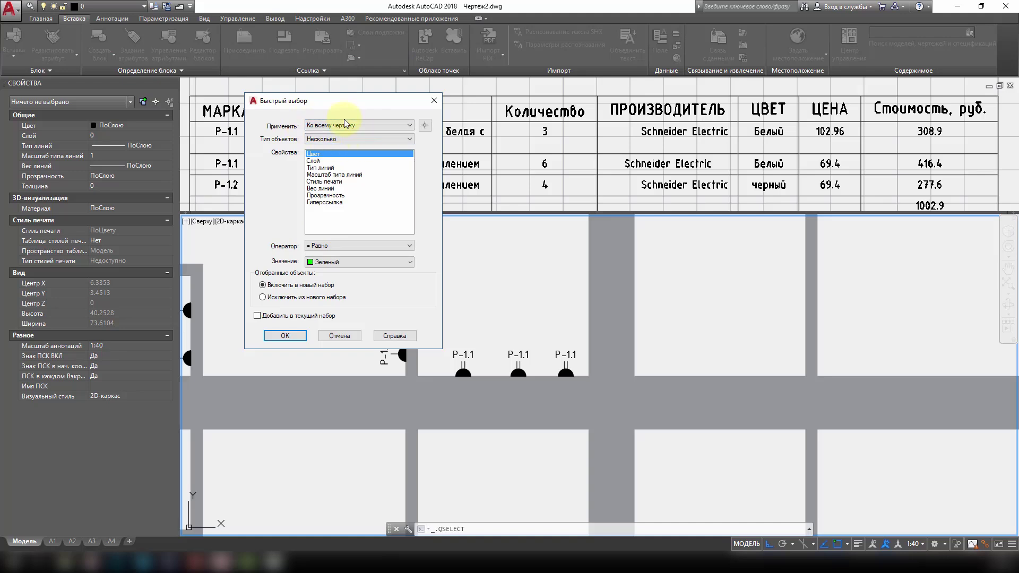
click(343, 139)
click(330, 176)
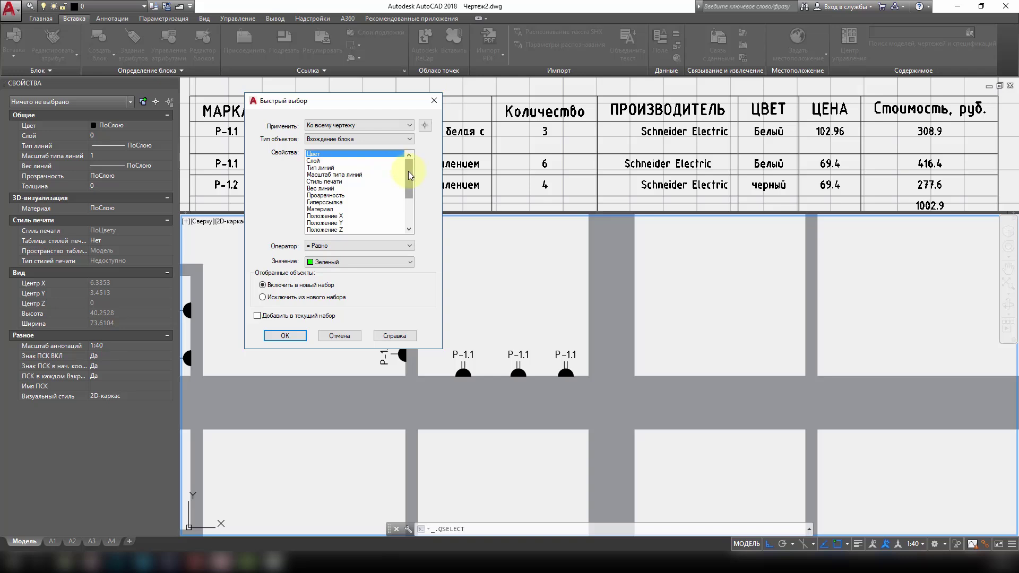
drag(409, 171, 412, 196)
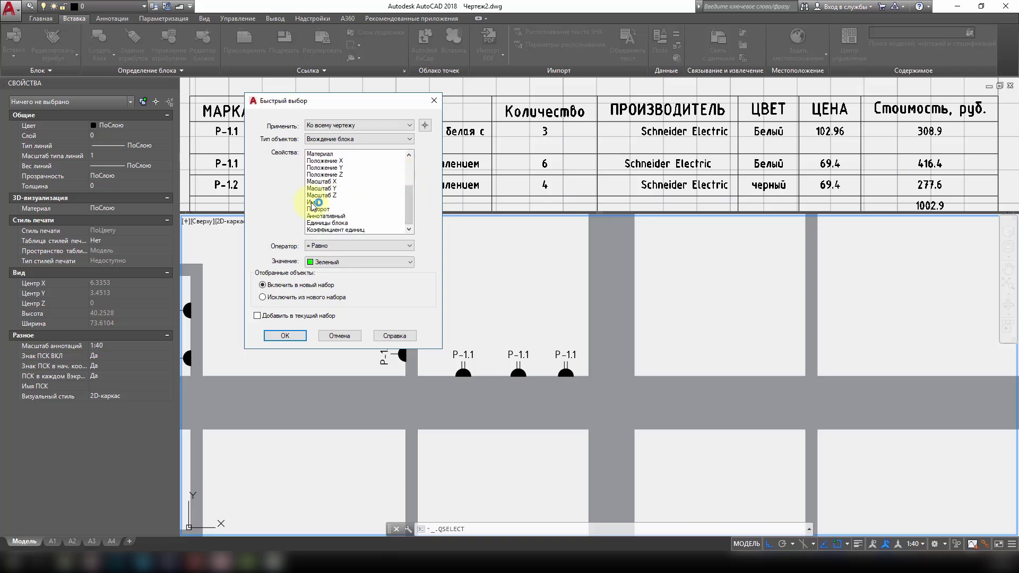
click(313, 202)
click(285, 336)
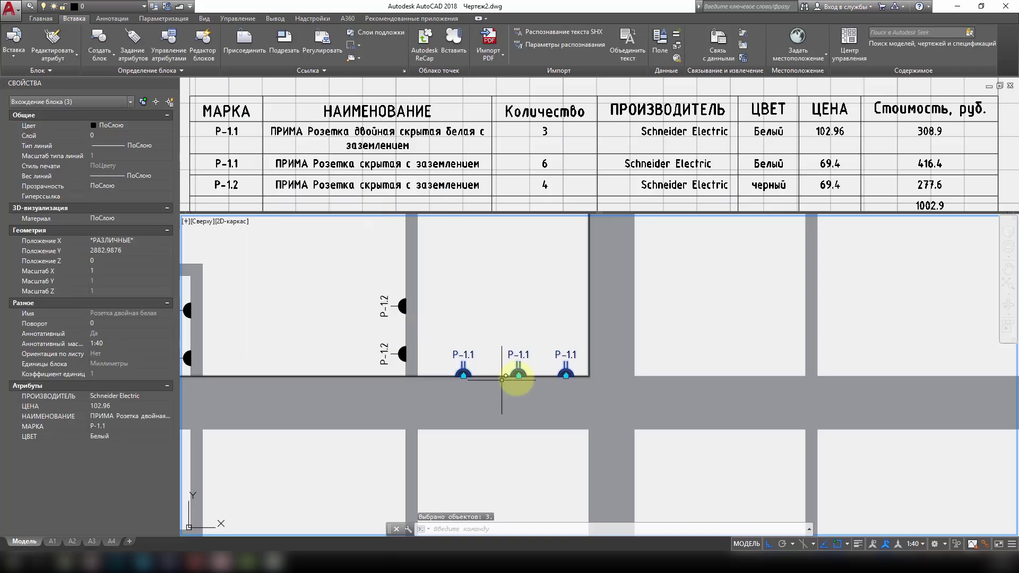
Change the selected sockets' МАРКА to P-2.1 in Properties
click(108, 426)
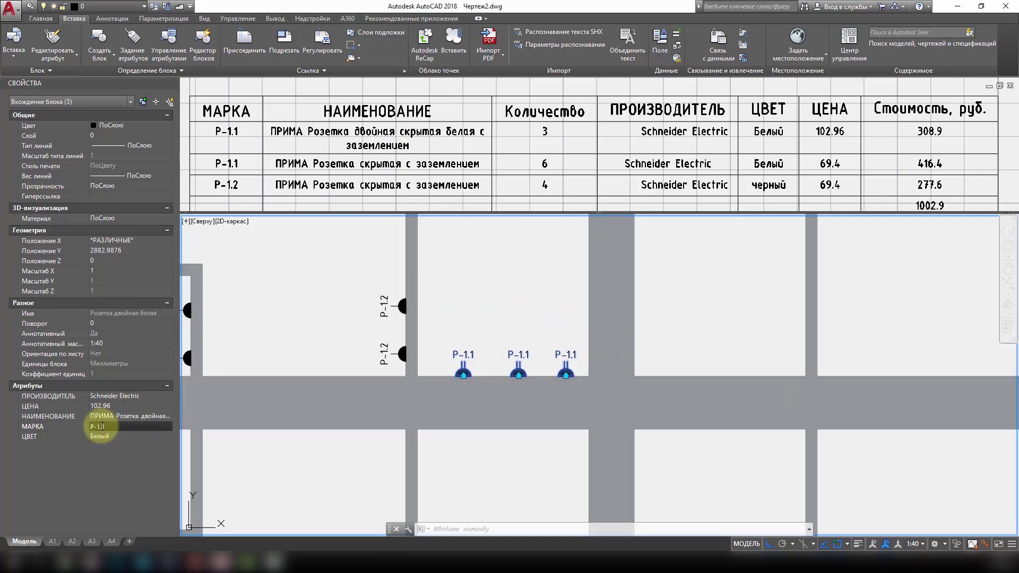
drag(103, 426, 98, 426)
text(2)
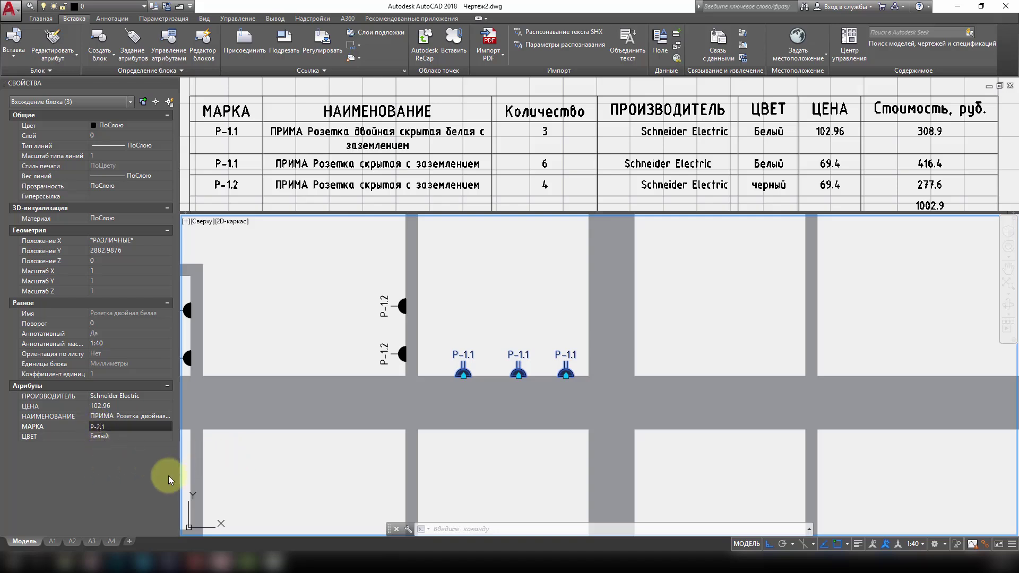
key(Tab)
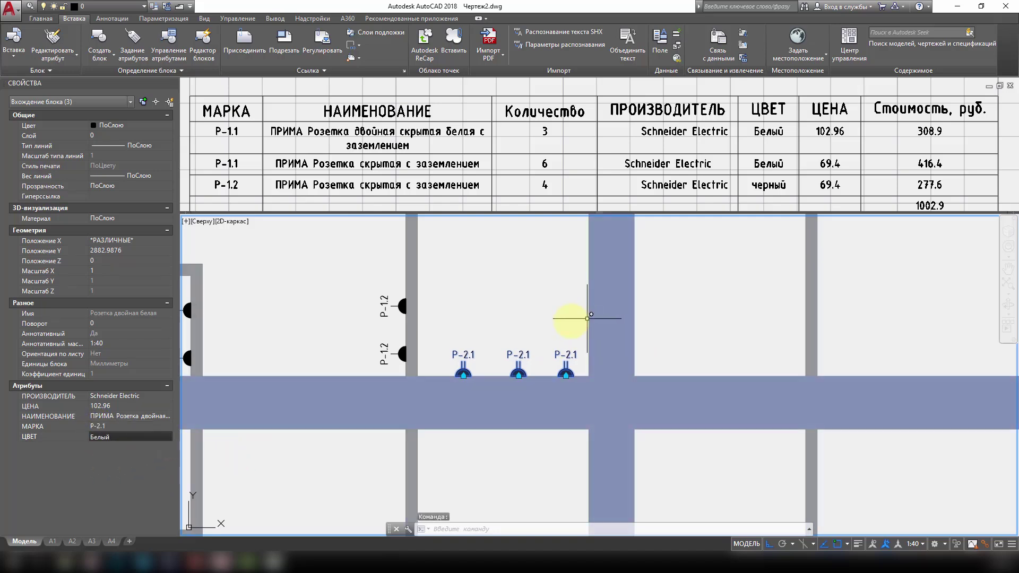
key(Escape)
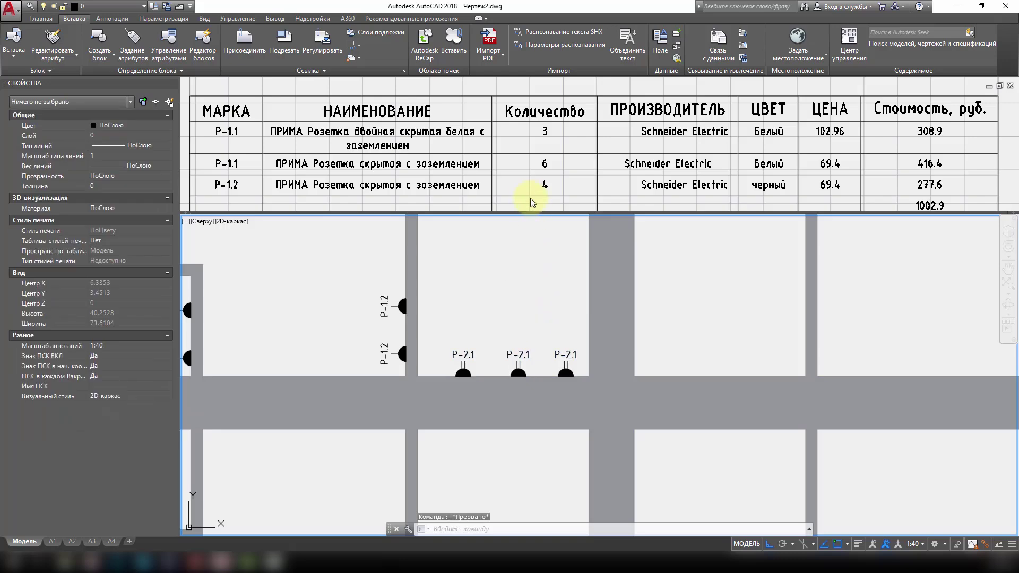
Update the socket table's data links and check the P-2.1 row's quantity cell
click(530, 200)
right_click(528, 197)
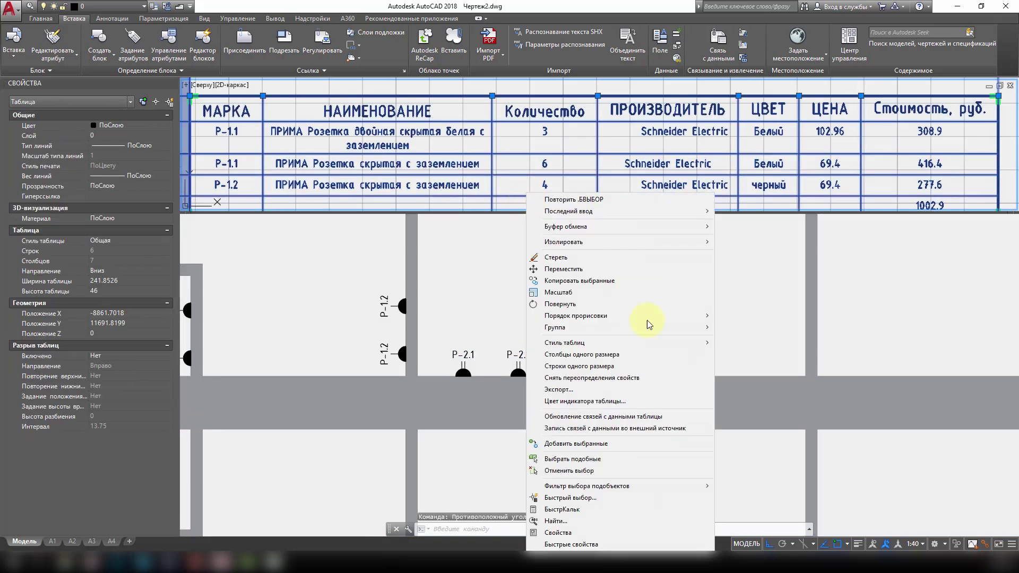
click(562, 416)
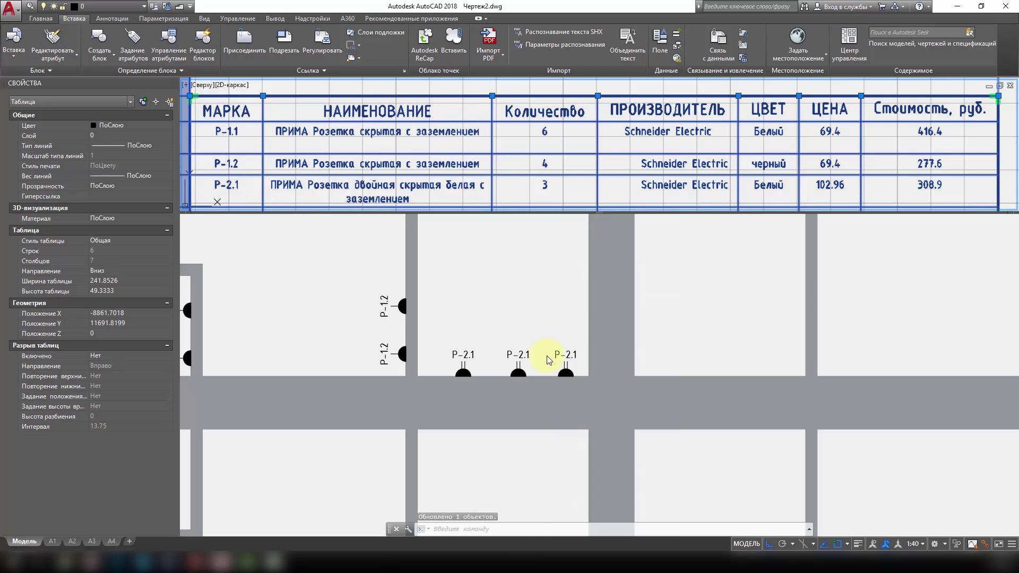
key(Escape)
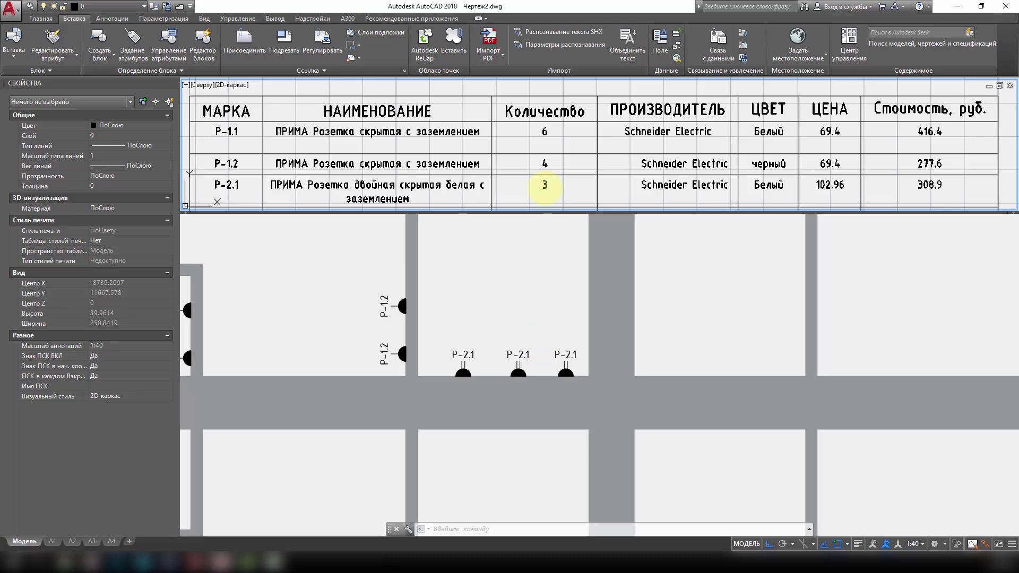
click(565, 184)
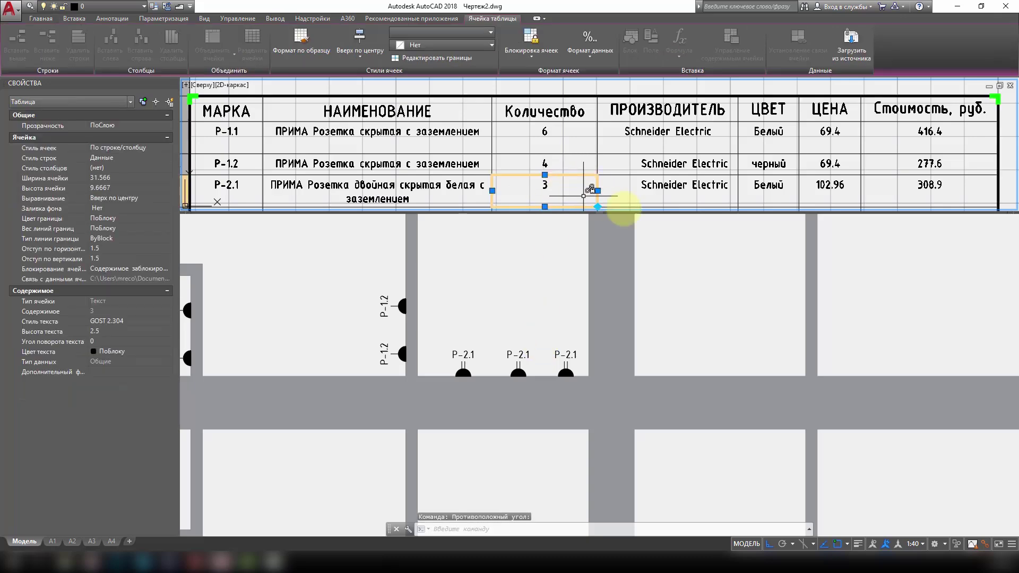
click(663, 253)
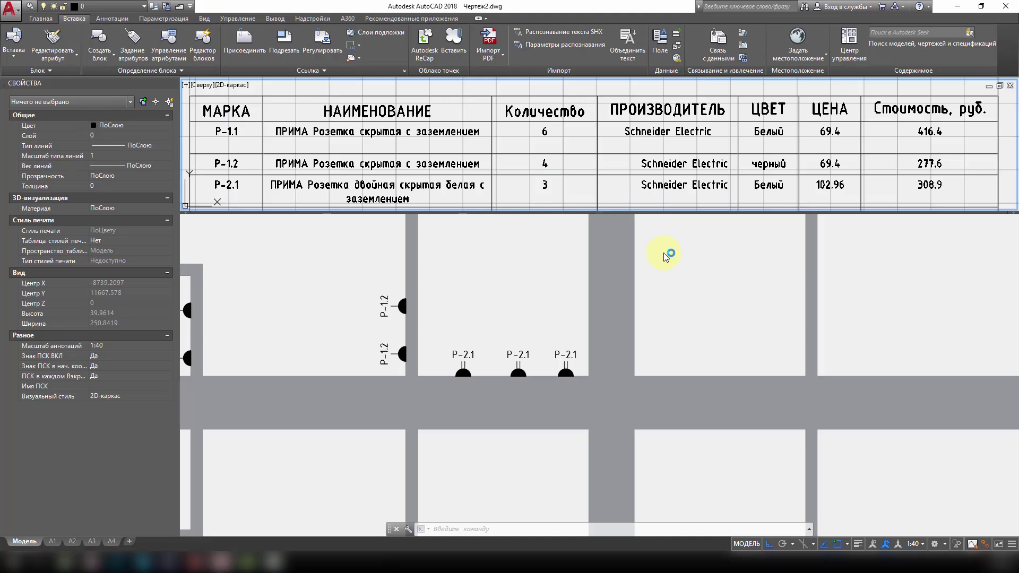